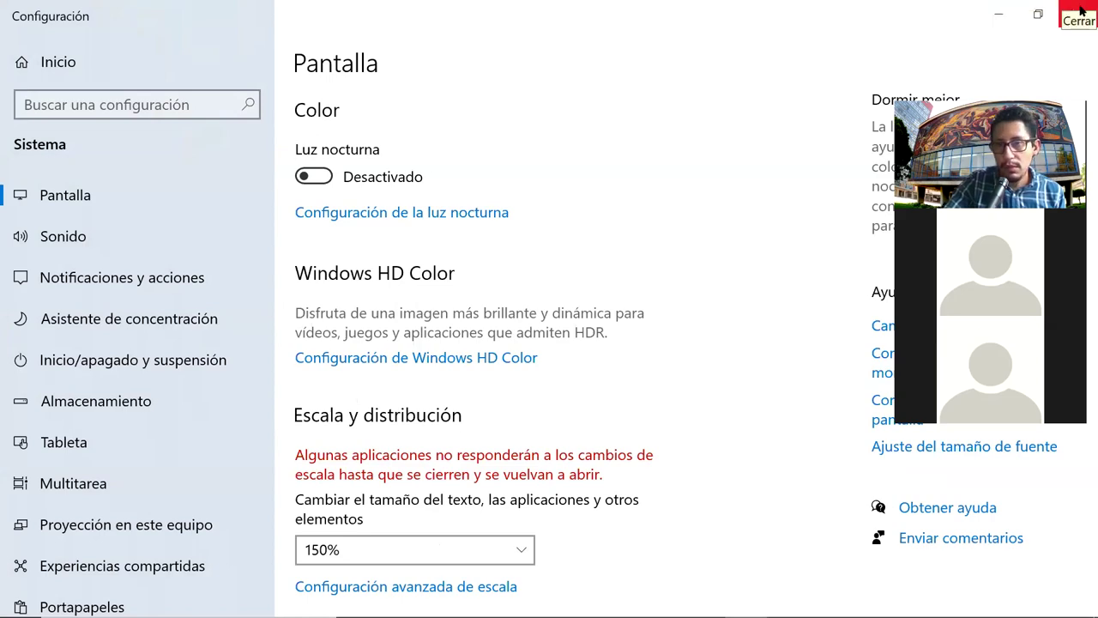
# Step: Close the display settings window and the ap folder window to clear the desktop
pyautogui.click(1080, 10)
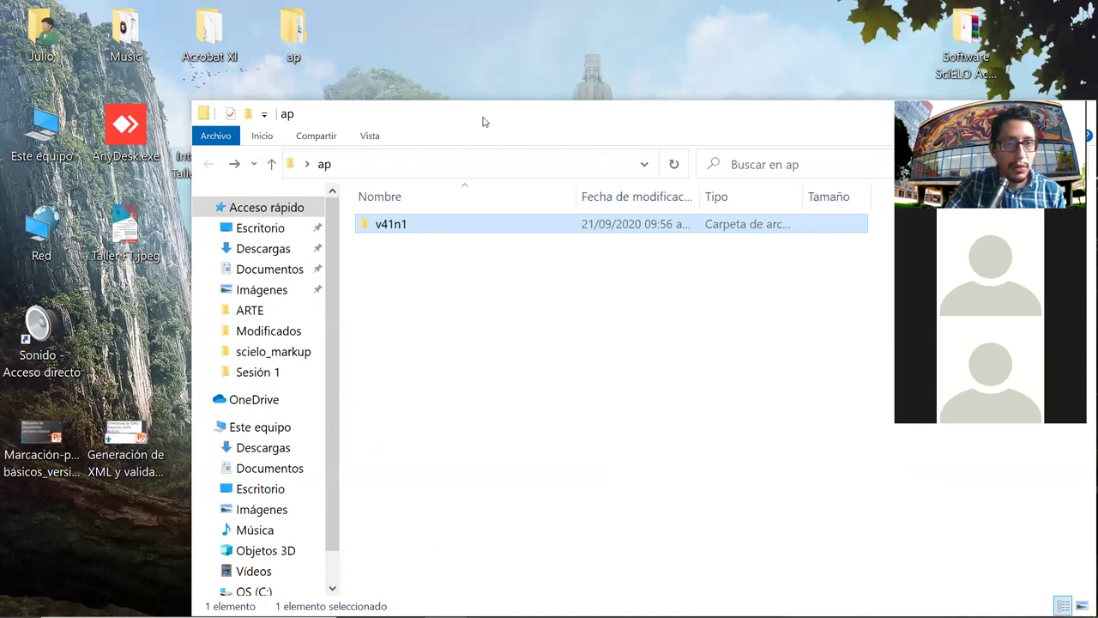
pyautogui.moveTo(483, 122); pyautogui.dragTo(417, 86)
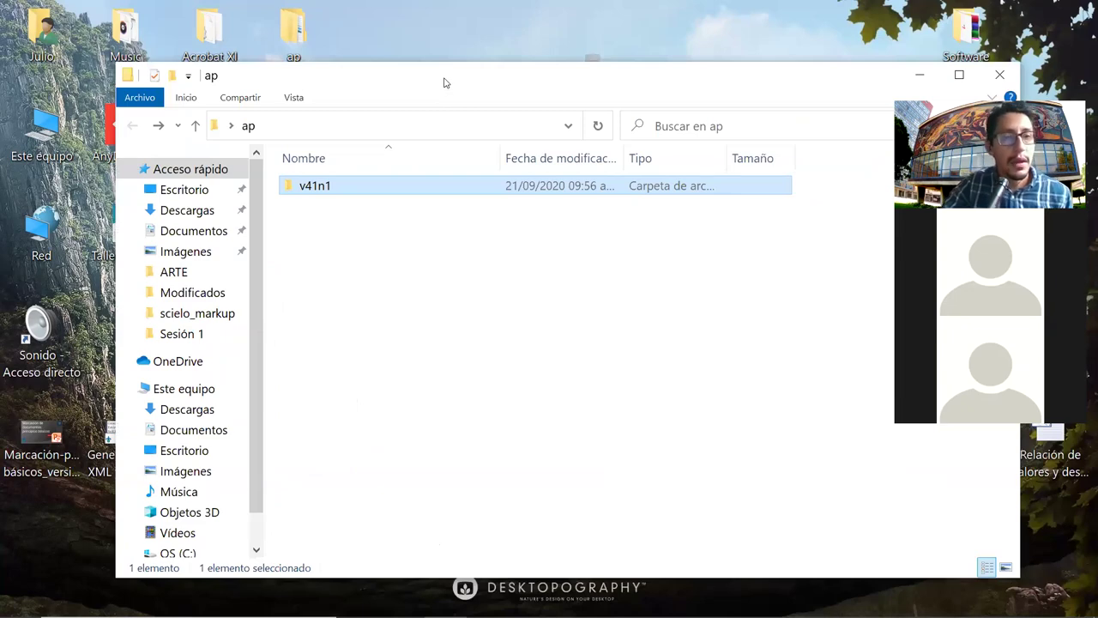
pyautogui.click(999, 75)
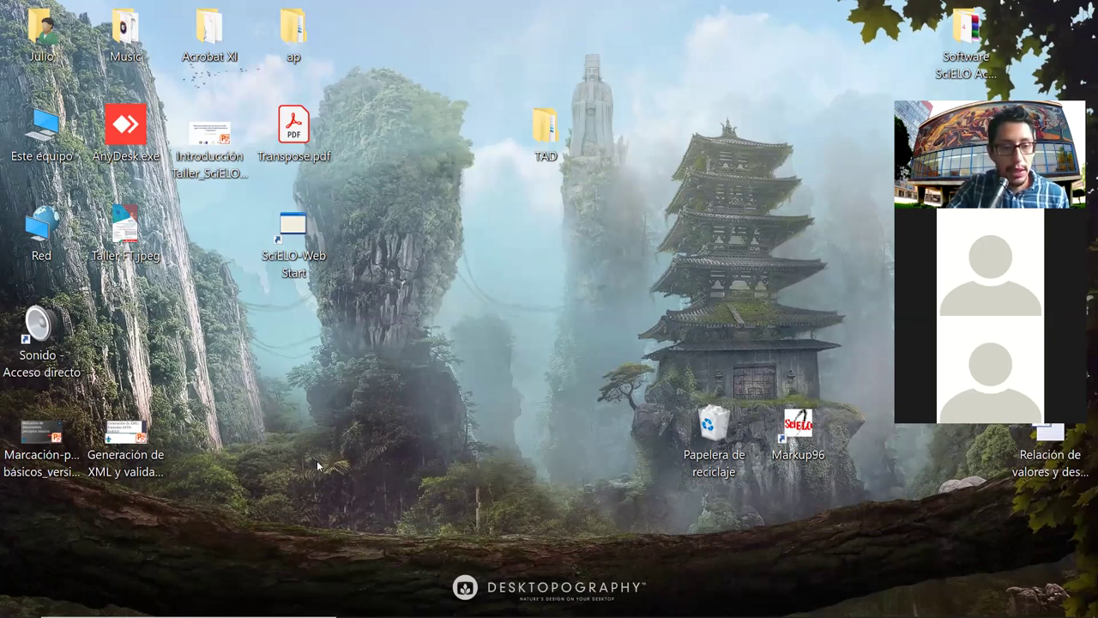
# Step: Search the computer for "markup", launch Markup96, and enable the blocked macro content in Word
pyautogui.click(127, 593)
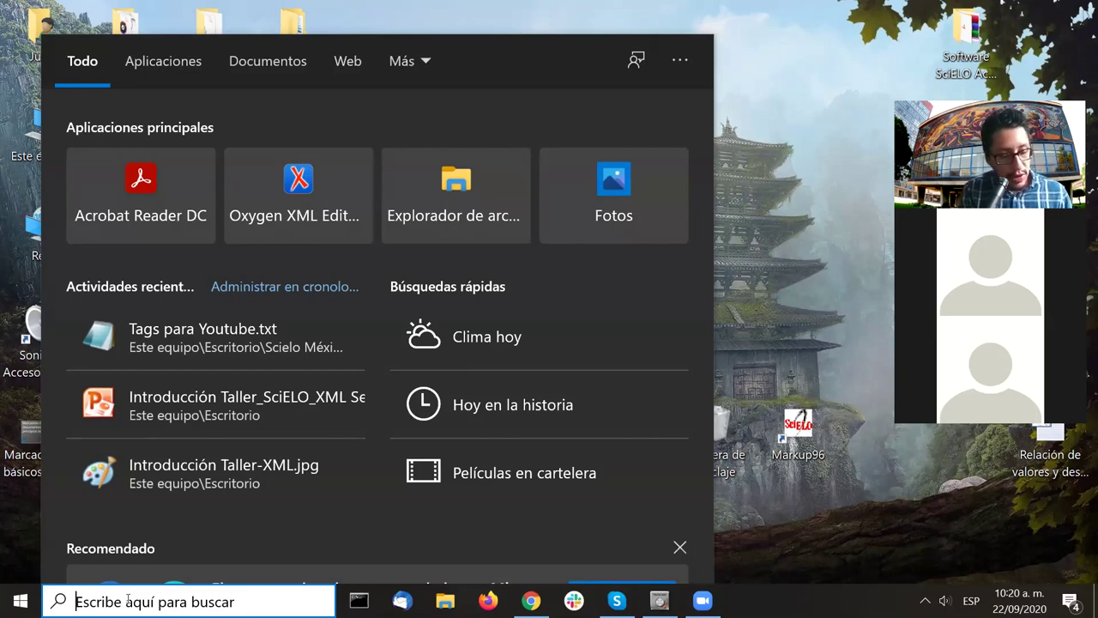
pyautogui.write('markup')
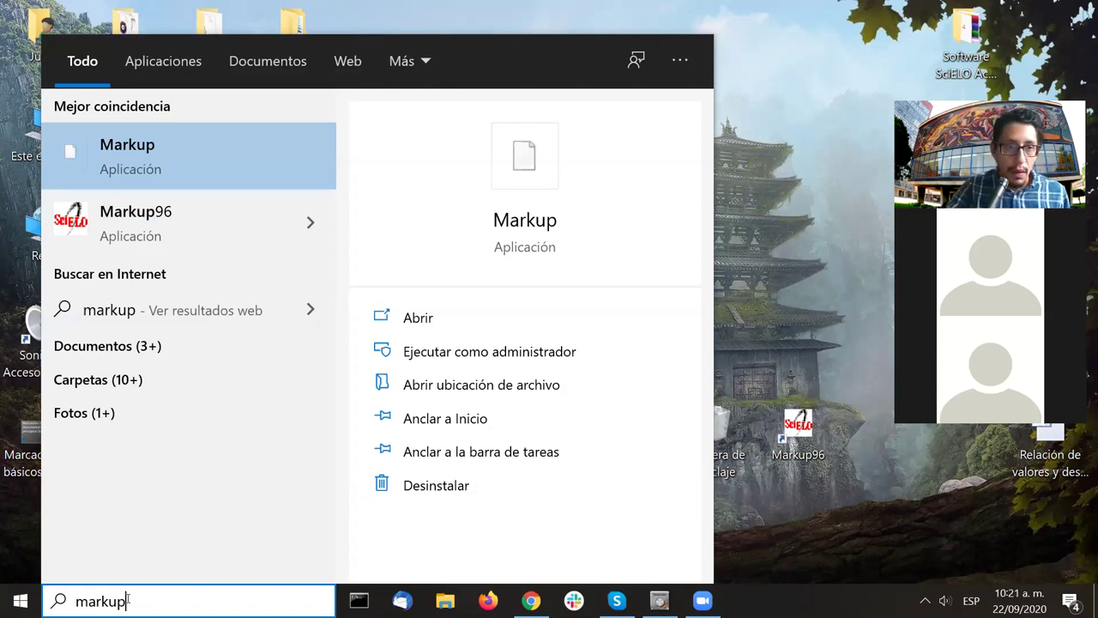
pyautogui.click(126, 225)
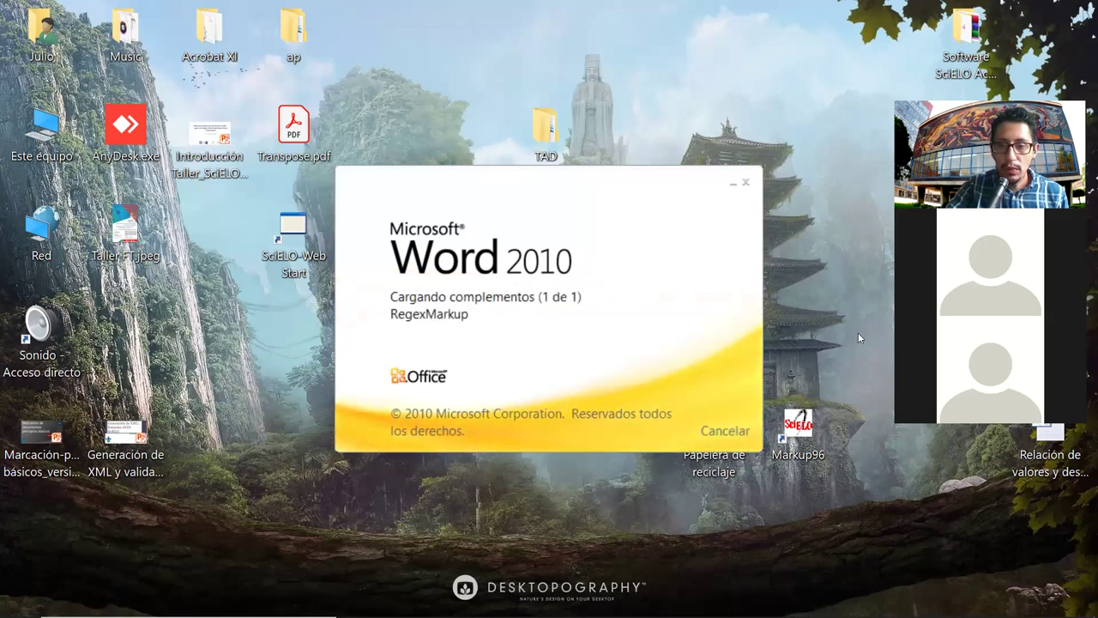
pyautogui.moveTo(798, 614)
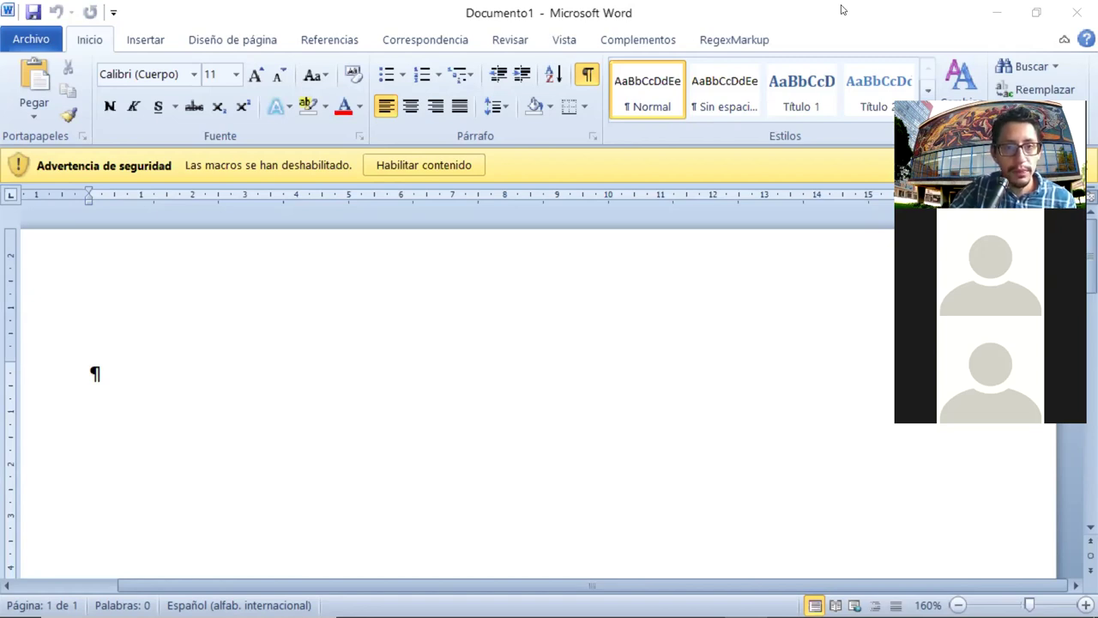
pyautogui.click(465, 174)
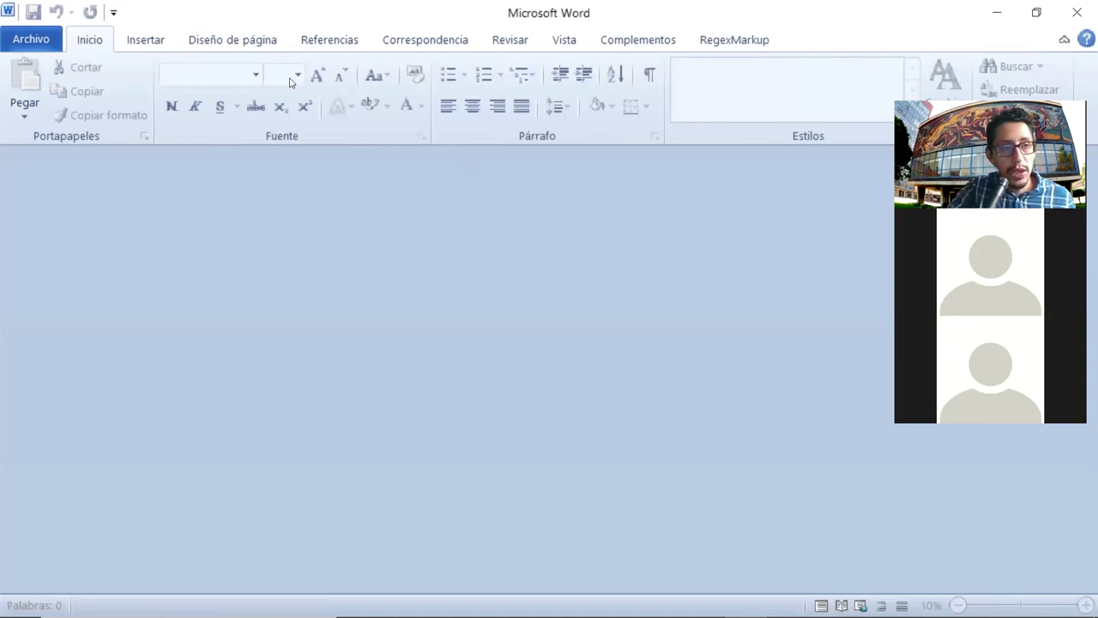
# Step: Open a1-7-8.docx from the Escritorio folder ap\v41n1\markup_xml\scielo_markup
pyautogui.click(36, 42)
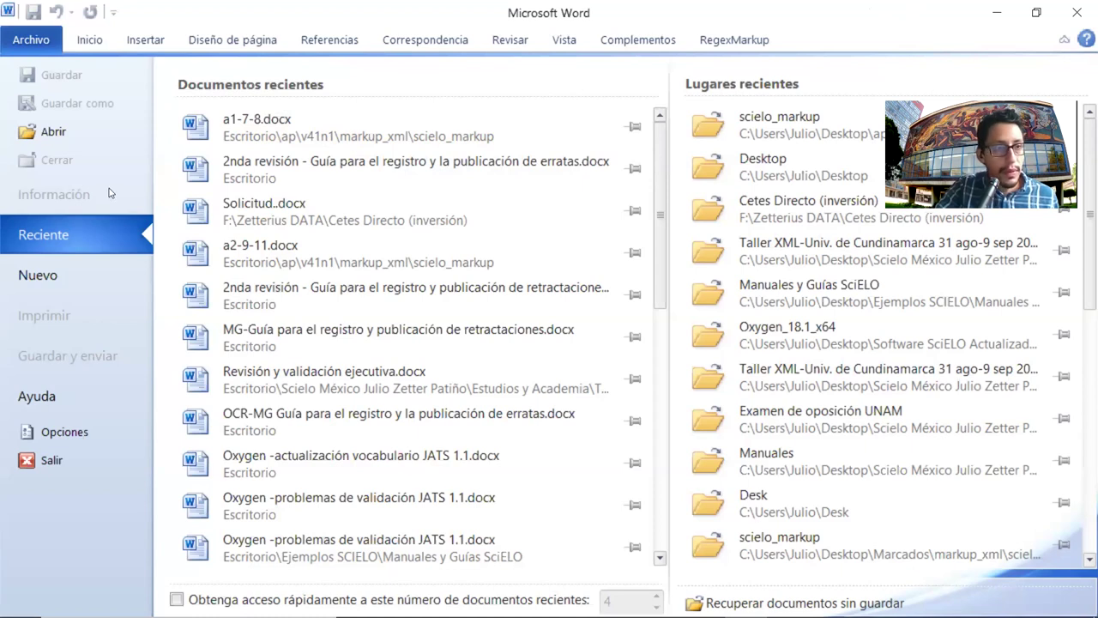
pyautogui.click(69, 134)
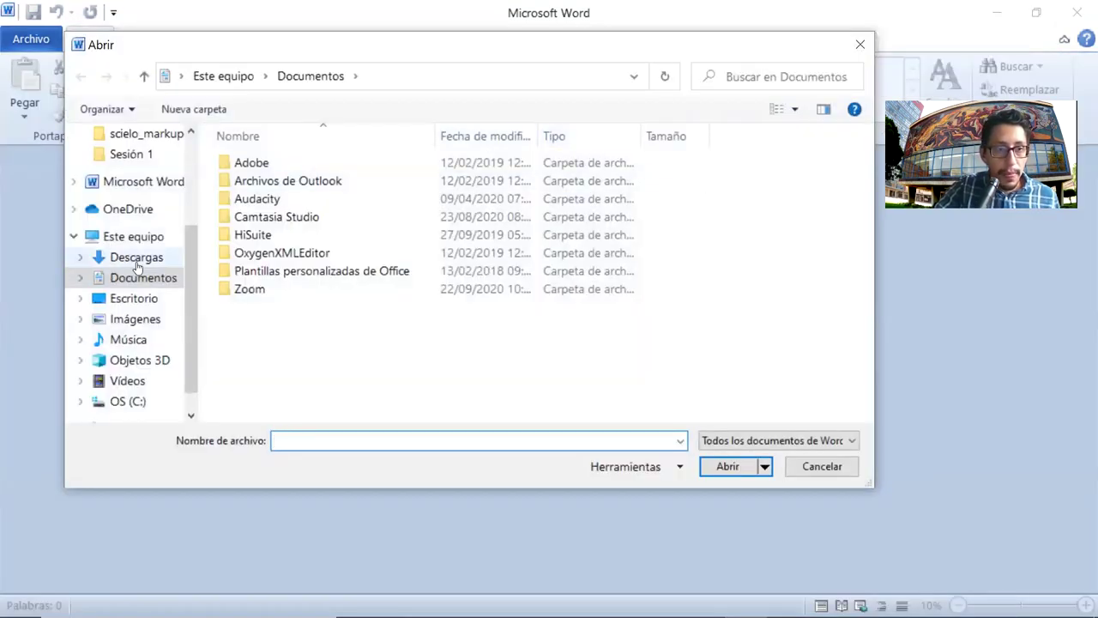
pyautogui.click(130, 300)
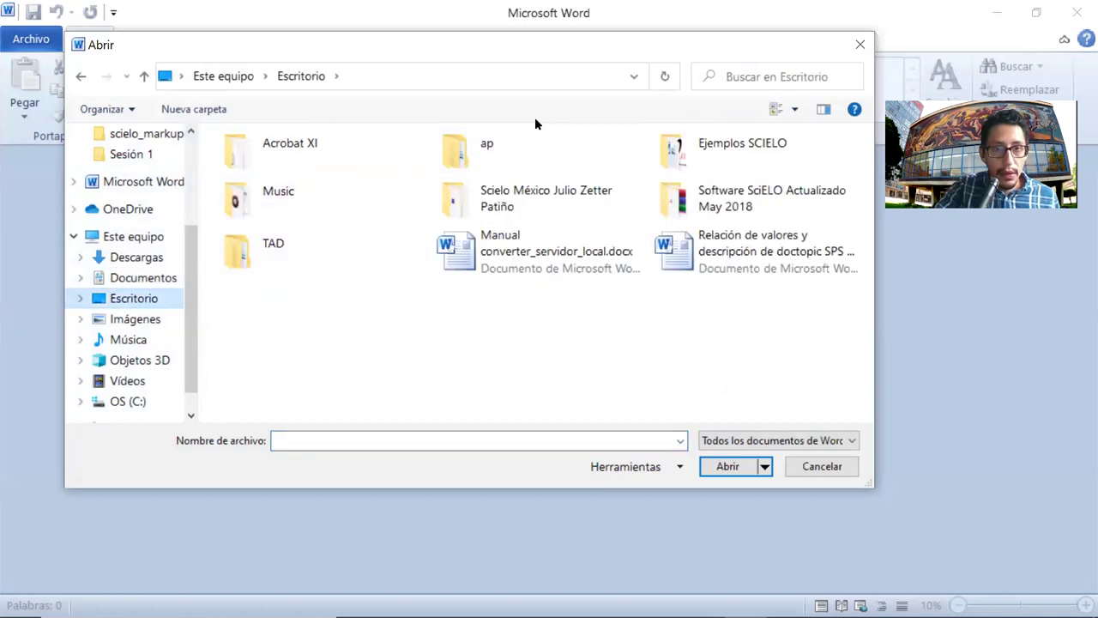
pyautogui.doubleClick(467, 154)
pyautogui.doubleClick(306, 165)
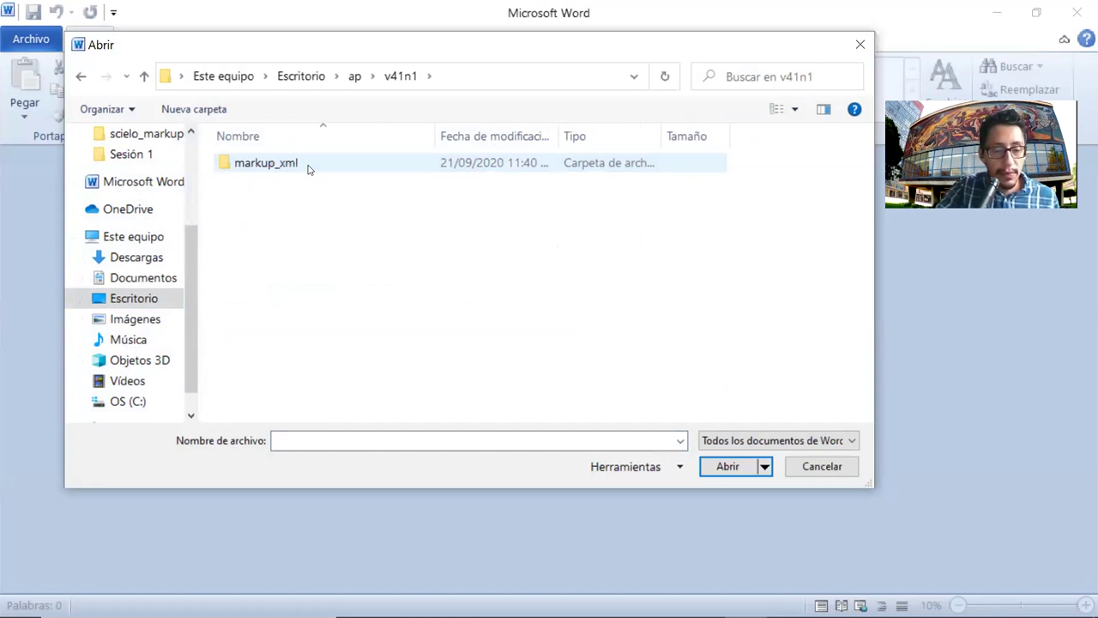
pyautogui.doubleClick(266, 163)
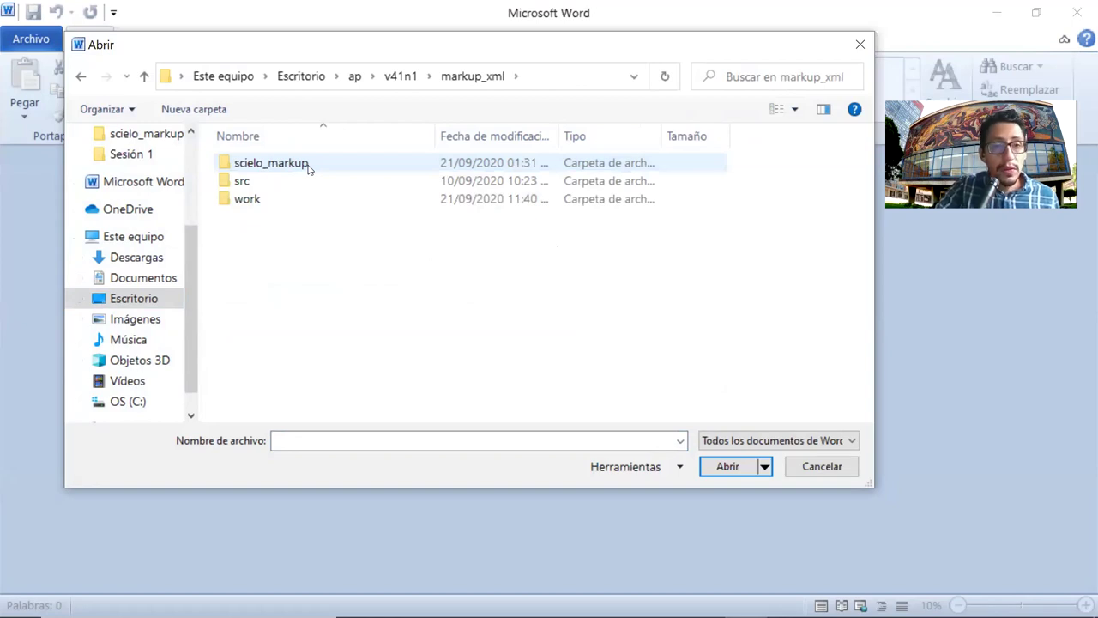
pyautogui.doubleClick(309, 169)
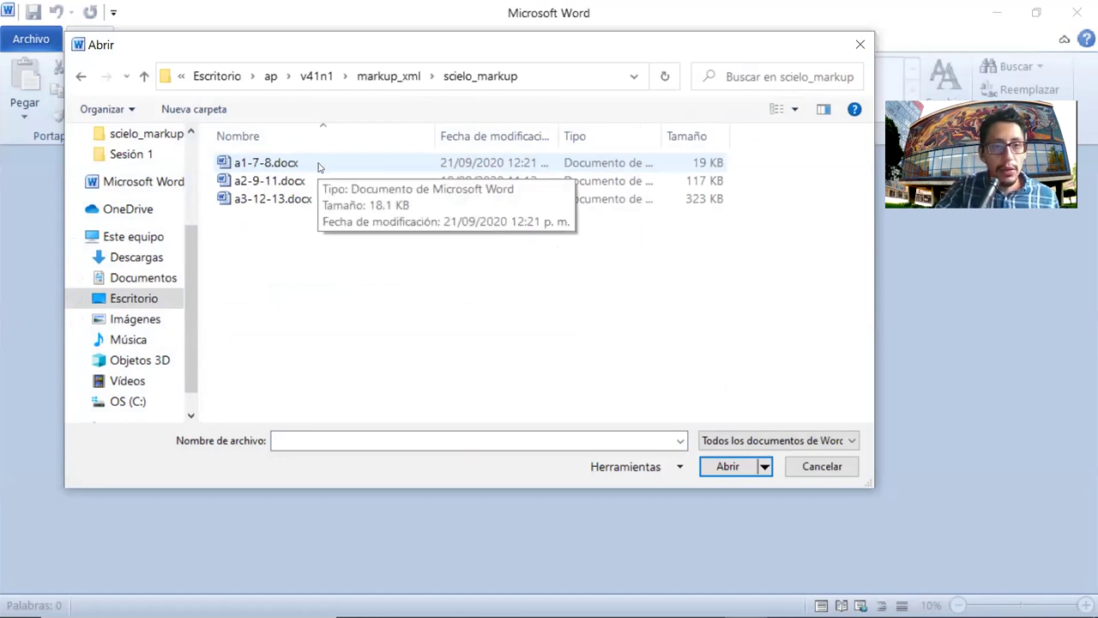
pyautogui.click(318, 167)
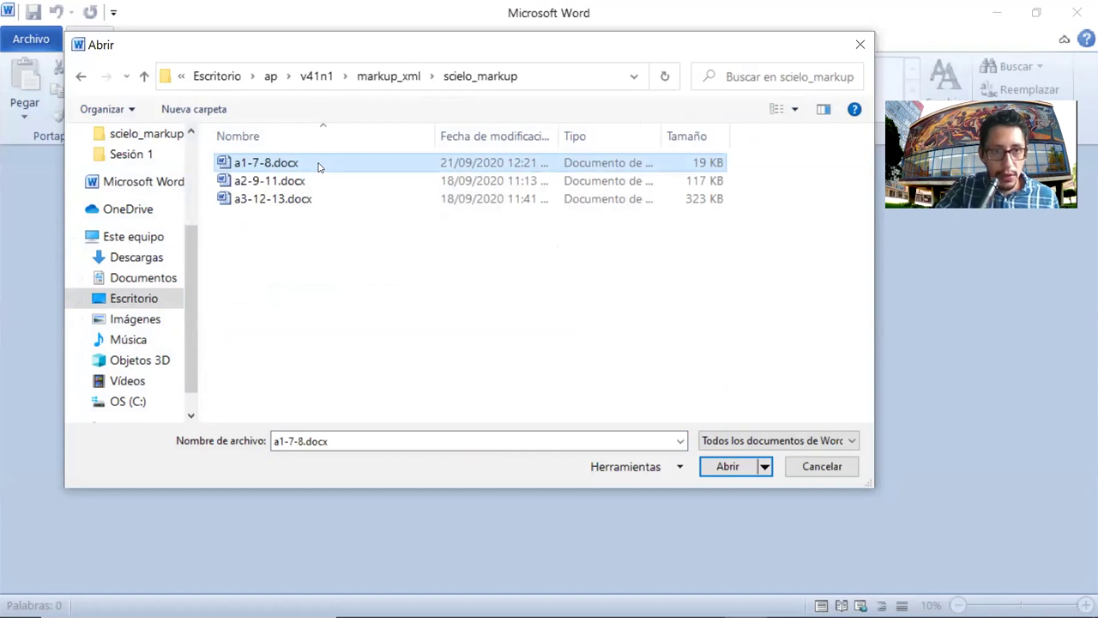
pyautogui.doubleClick(317, 166)
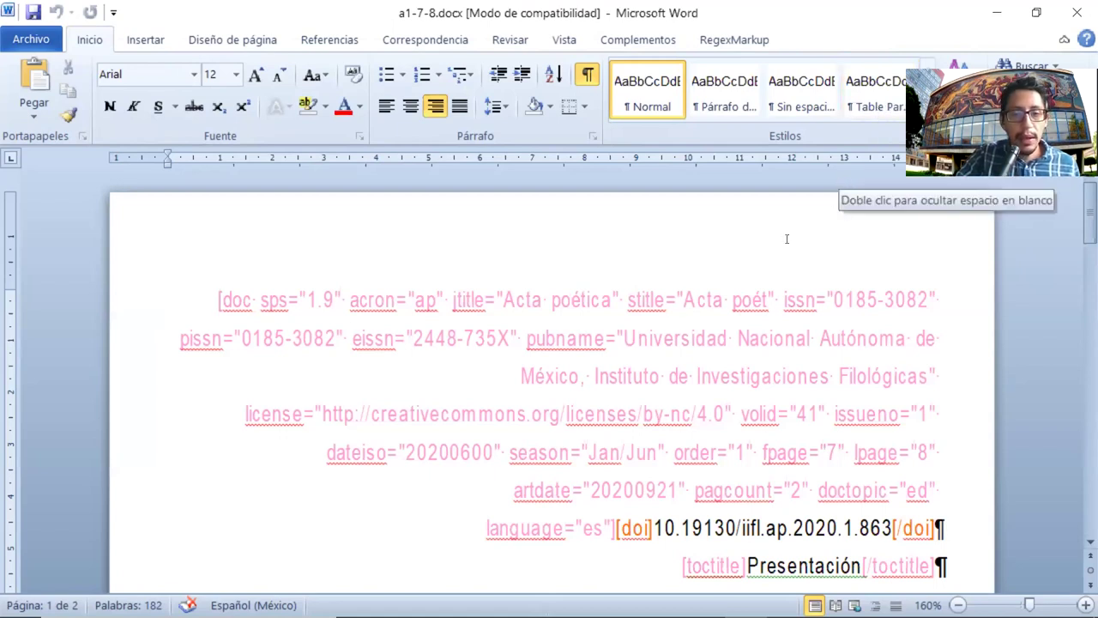
pyautogui.scroll(-3, 784, 243)
pyautogui.scroll(3, 803, 263)
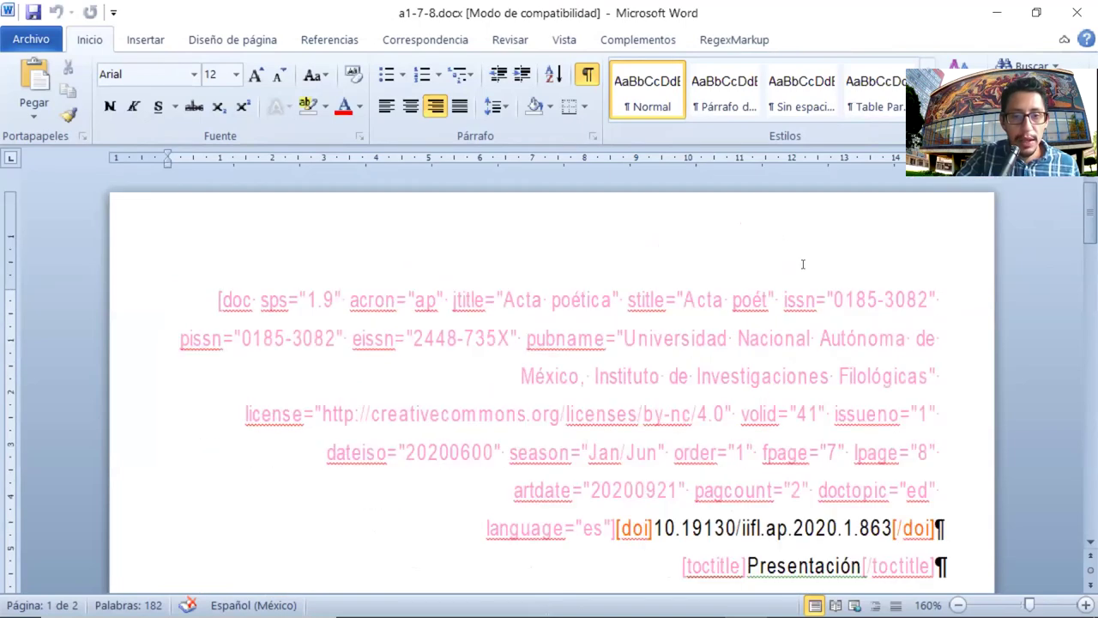
pyautogui.scroll(-1, 803, 264)
pyautogui.scroll(1, 803, 258)
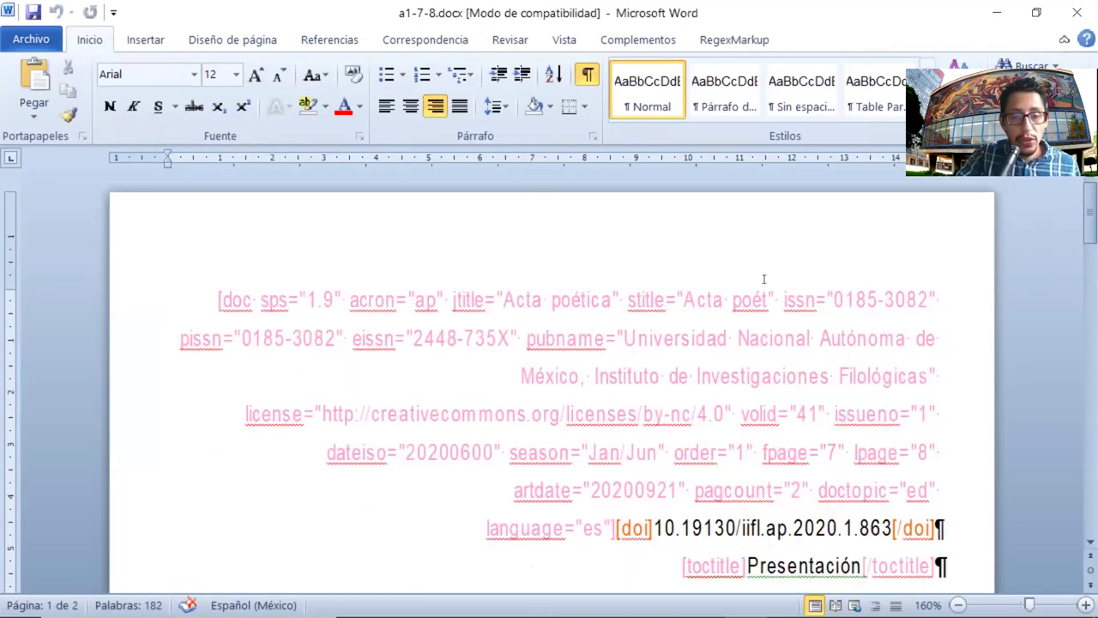
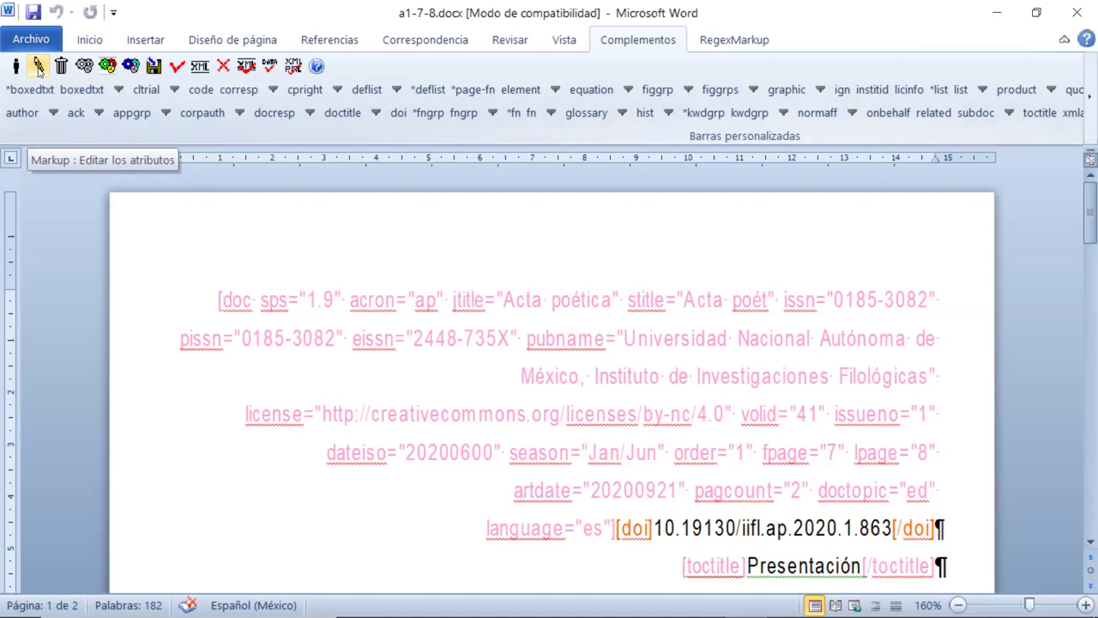
# Step: Open the doc element's attribute form, review its journal, license, volume, issue and first-page fields, and accept the form
pyautogui.click(39, 67)
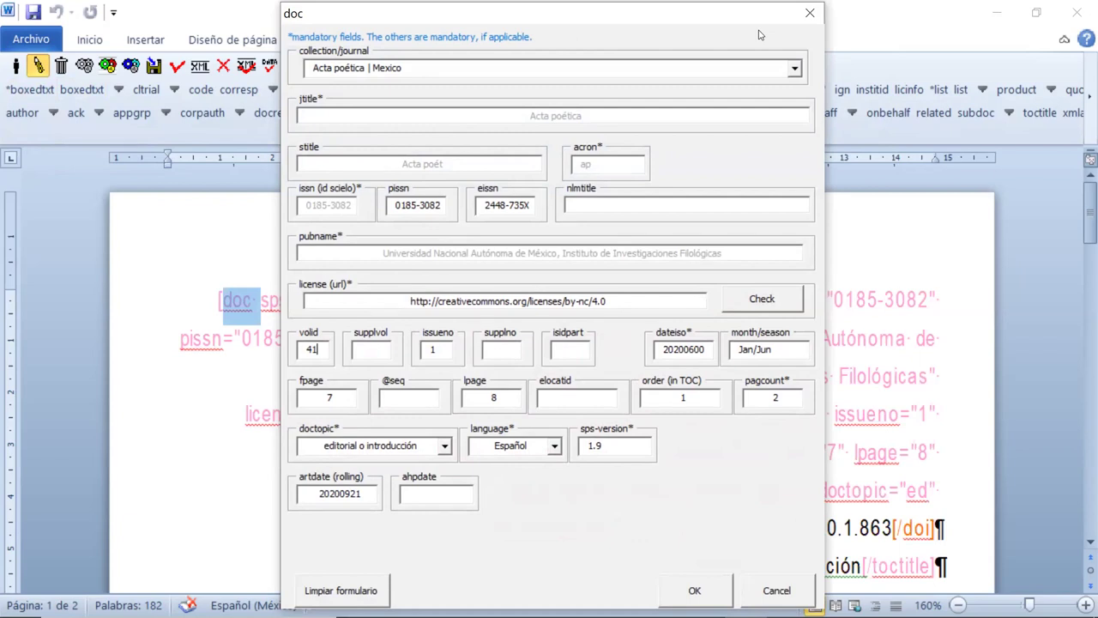
pyautogui.click(708, 73)
pyautogui.click(685, 86)
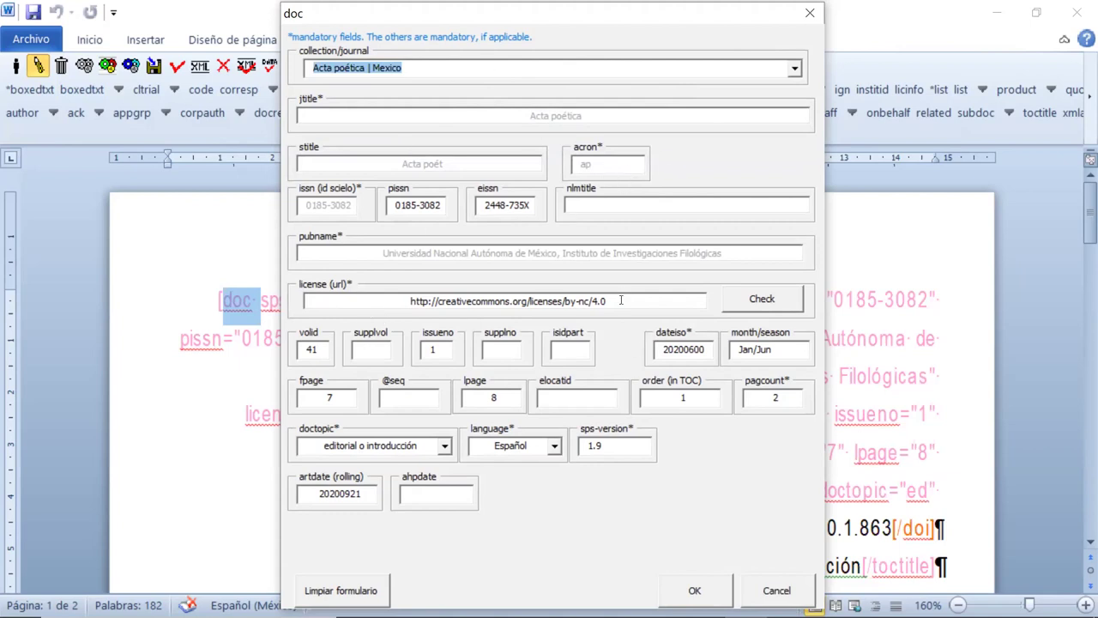
pyautogui.moveTo(621, 300); pyautogui.dragTo(384, 300)
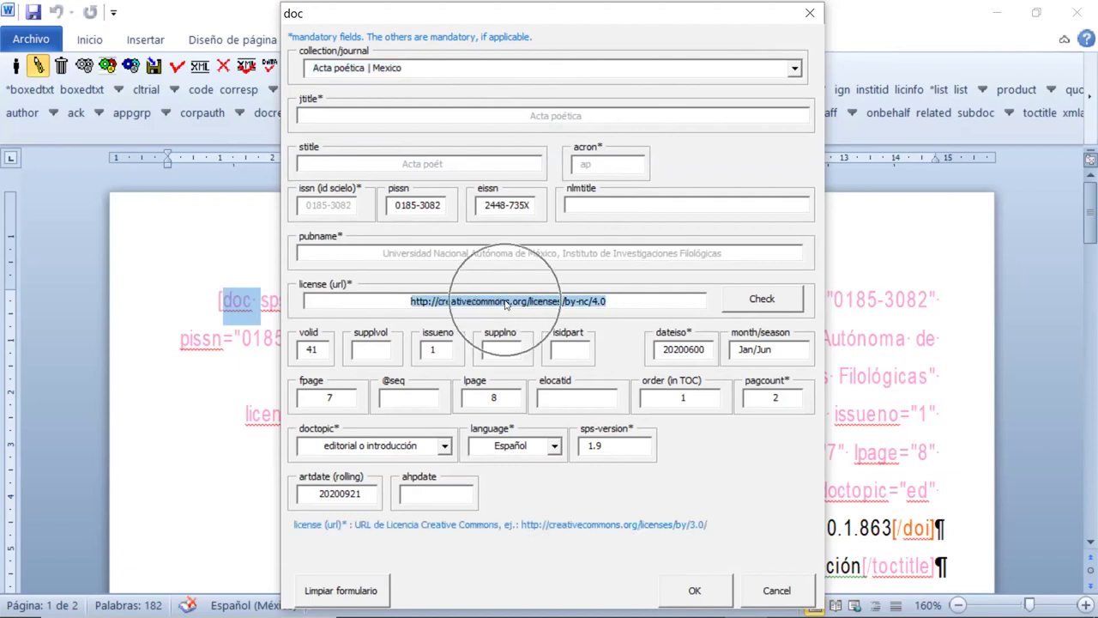
pyautogui.click(649, 297)
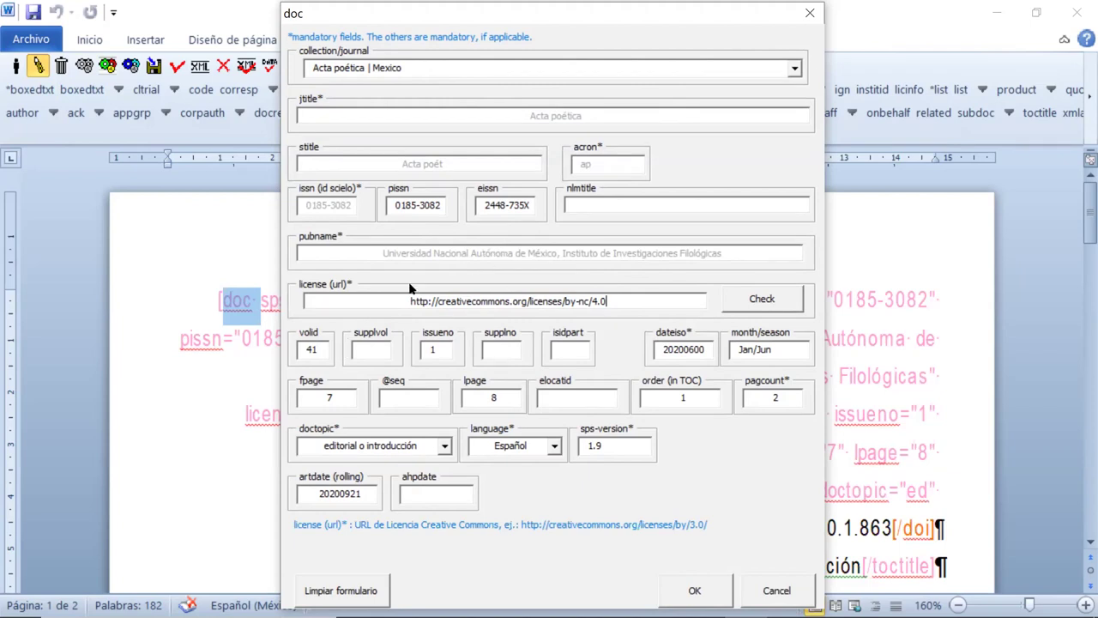
pyautogui.doubleClick(310, 349)
pyautogui.click(444, 346)
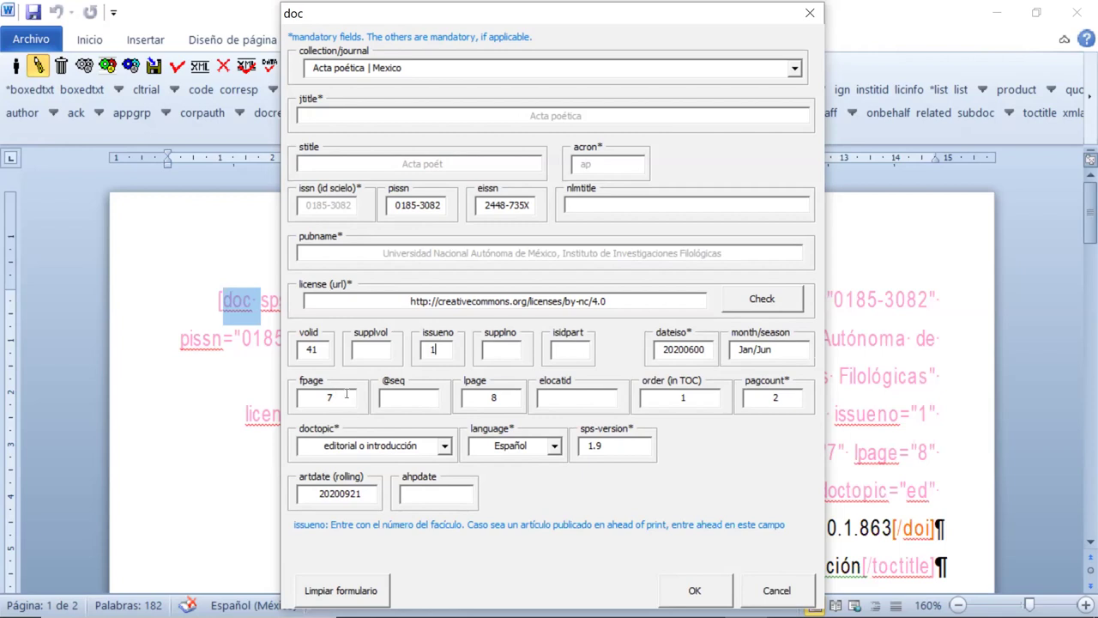
pyautogui.click(347, 394)
pyautogui.click(696, 591)
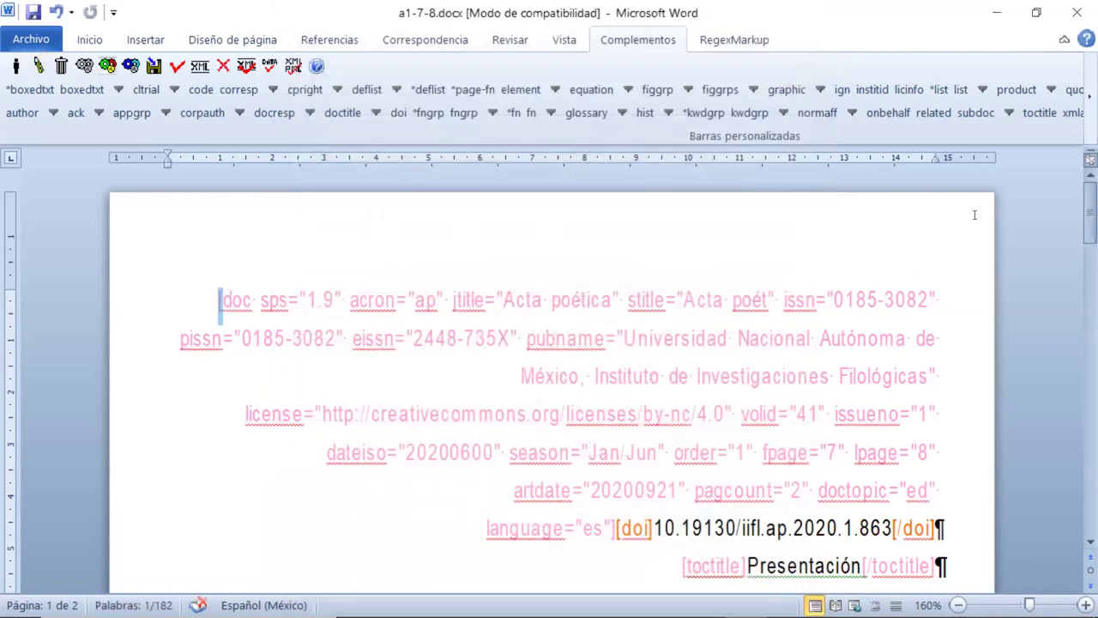
# Step: Examine the opening doc tag with its attributes and the doi tags around the article's DOI
pyautogui.scroll(-1, 975, 214)
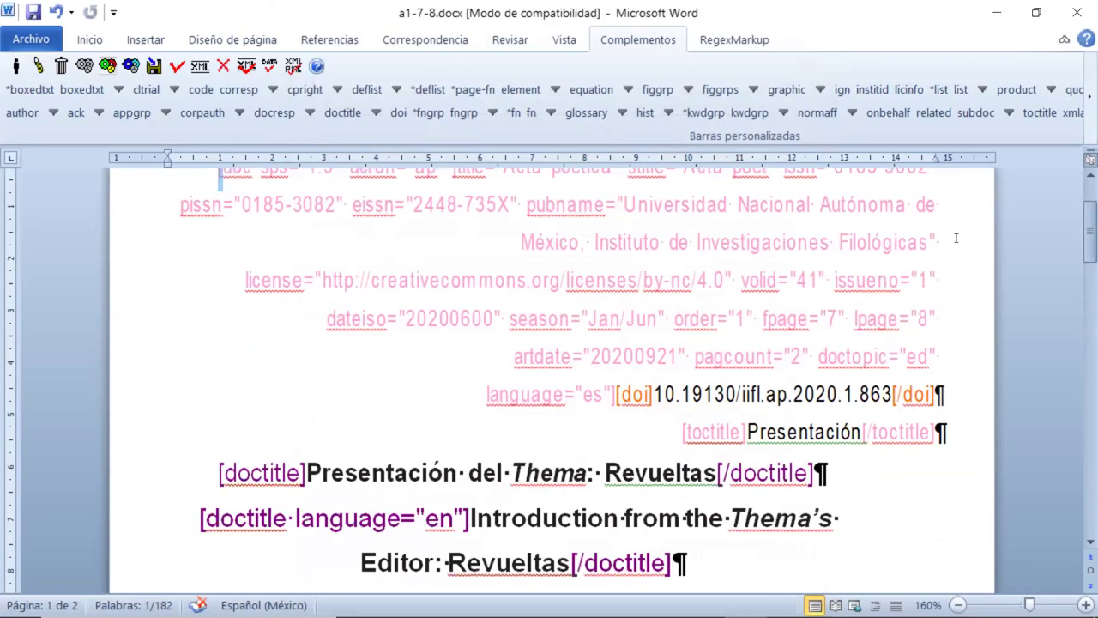
pyautogui.scroll(1, 954, 243)
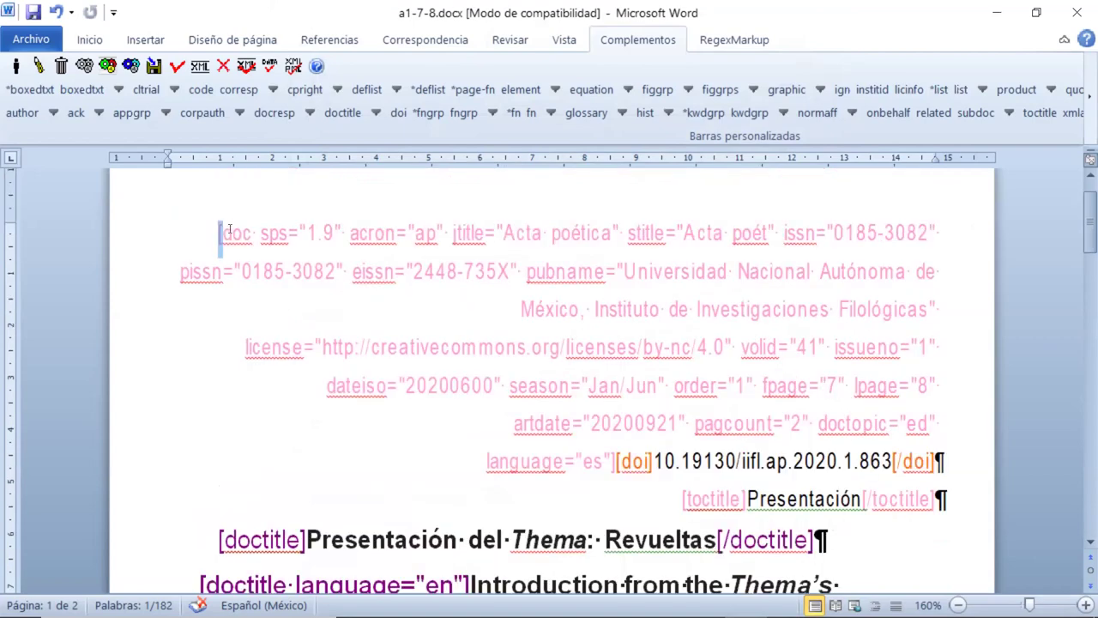
pyautogui.click(285, 271)
pyautogui.scroll(-2, 726, 287)
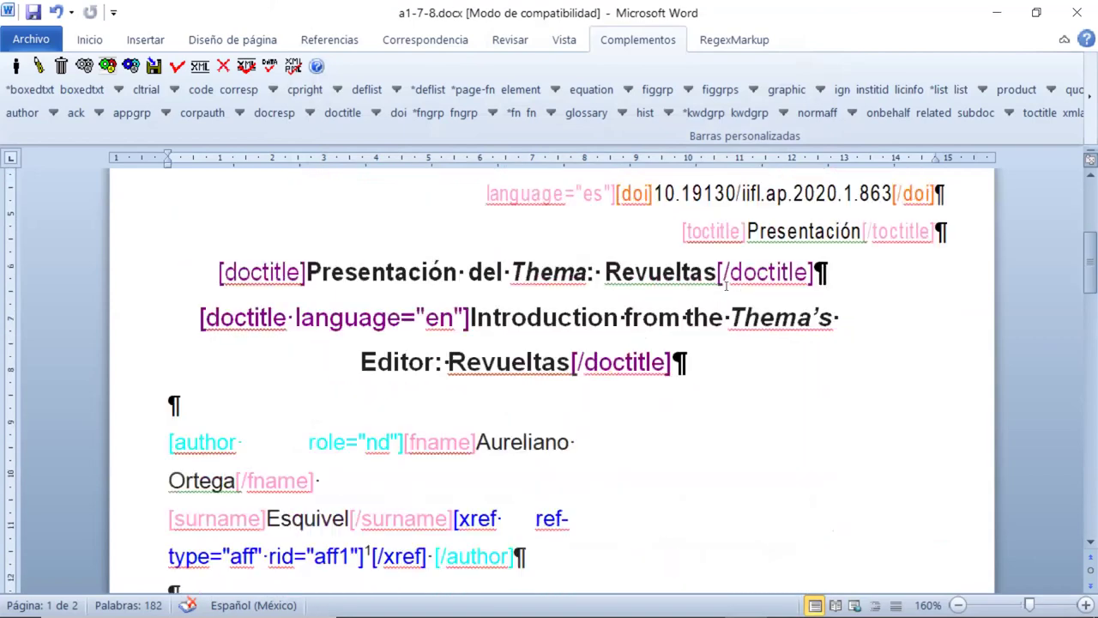
pyautogui.scroll(1, 726, 287)
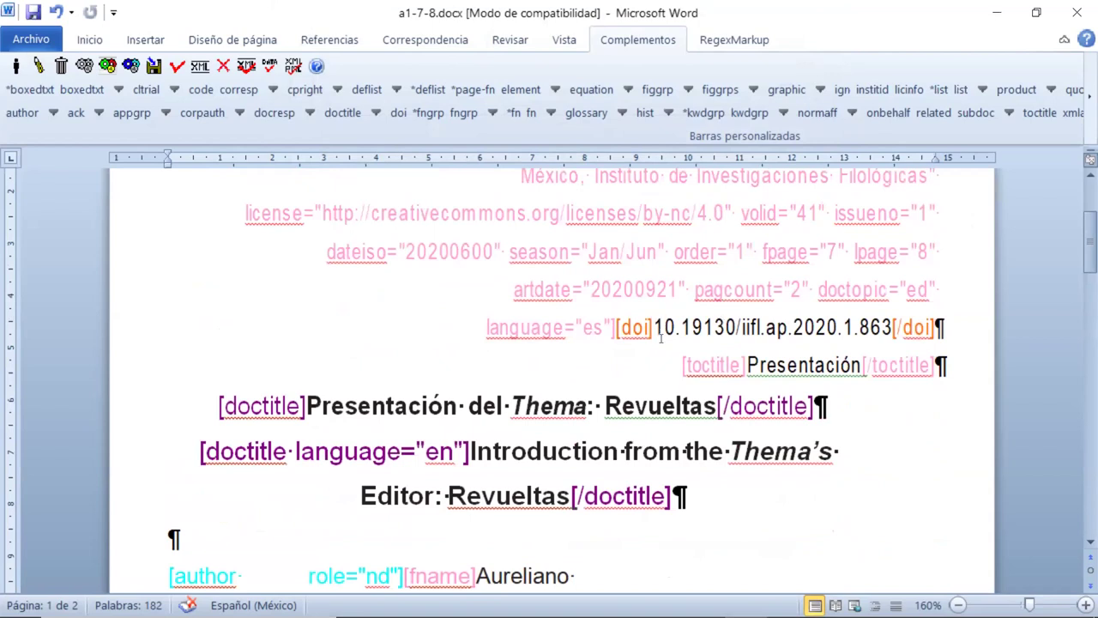
pyautogui.moveTo(682, 327); pyautogui.dragTo(888, 326)
pyautogui.click(730, 326)
pyautogui.doubleClick(635, 327)
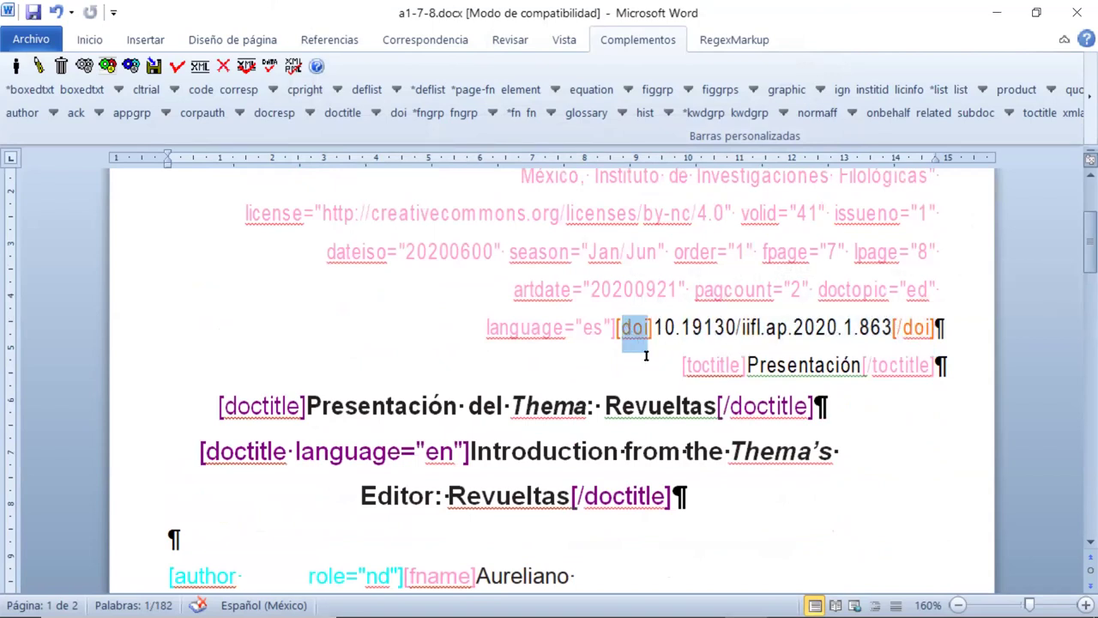
# Step: Examine the toctitle tagging of the section heading and the doctitle tagging of the Spanish and English article titles
pyautogui.scroll(-1, 809, 338)
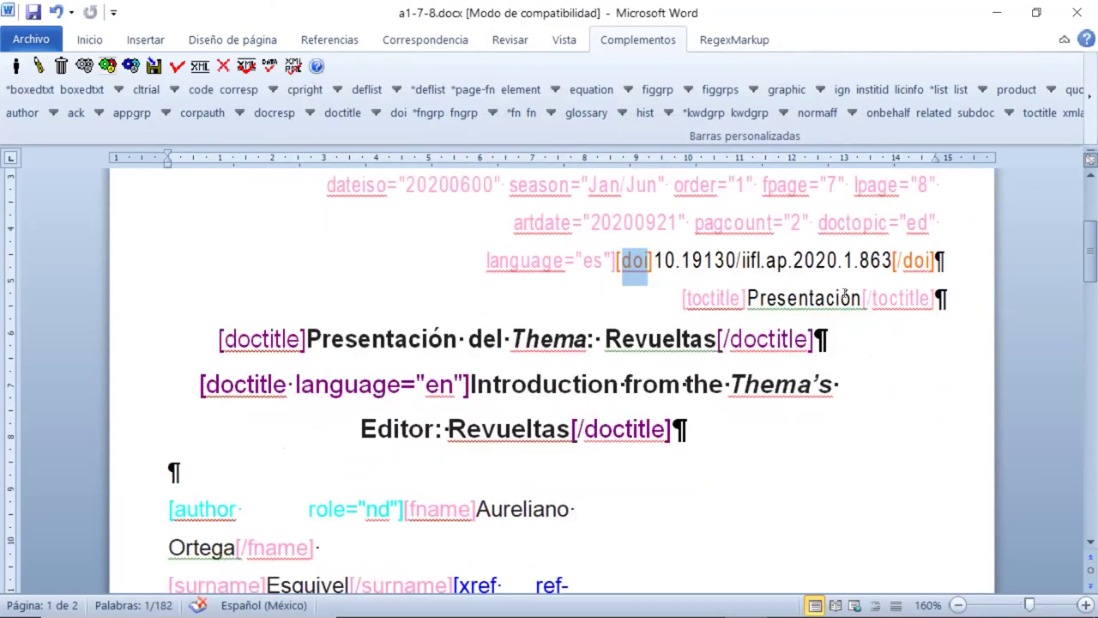
pyautogui.doubleClick(785, 298)
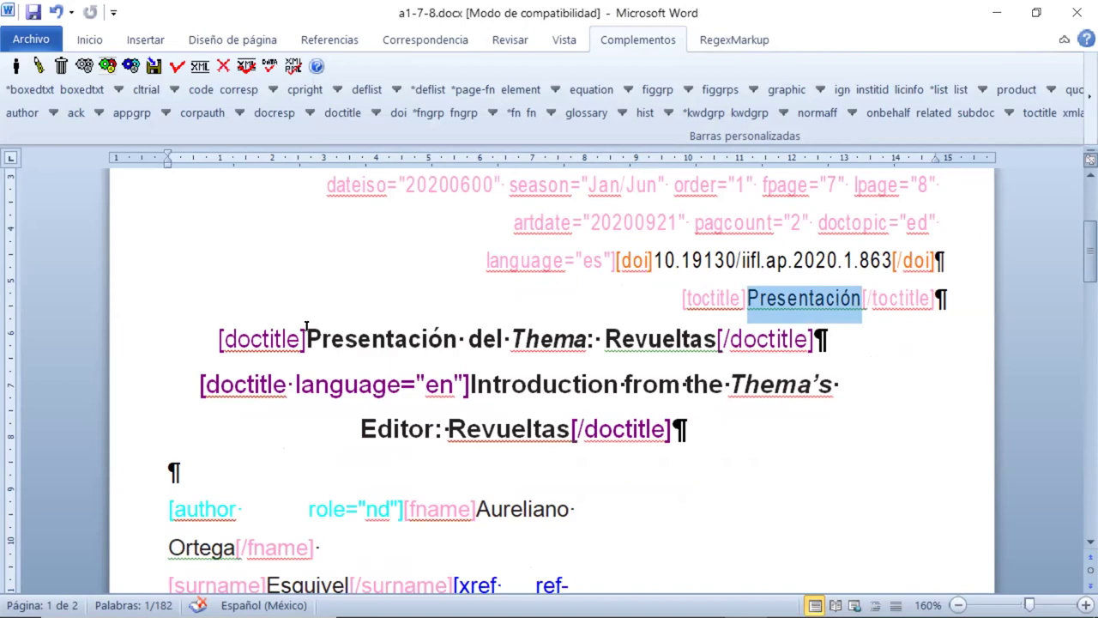
pyautogui.moveTo(307, 340); pyautogui.dragTo(719, 344)
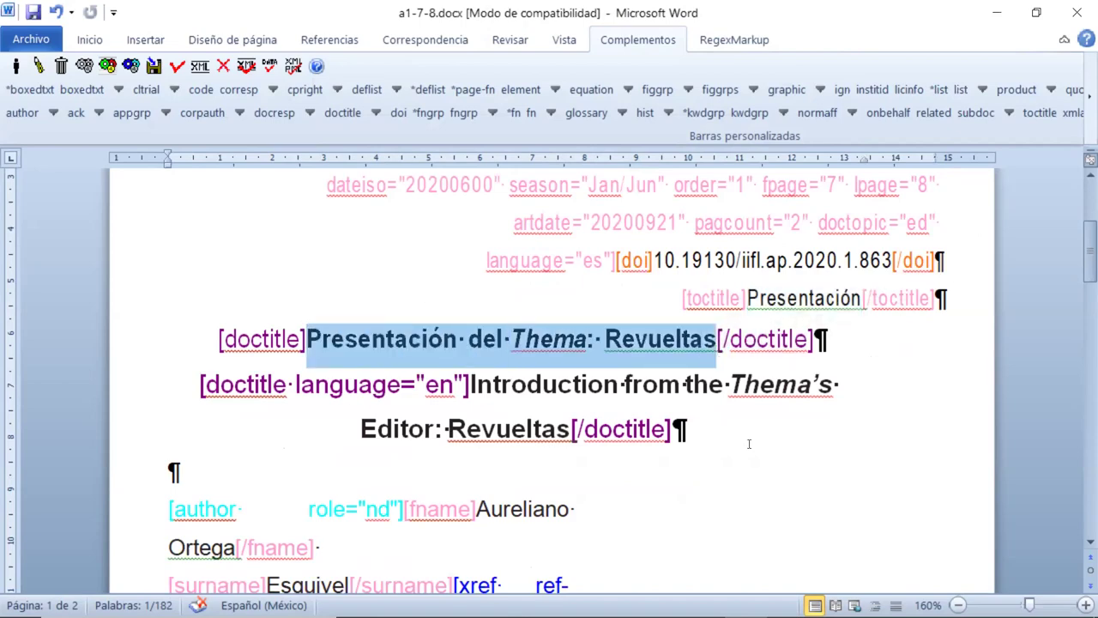
pyautogui.scroll(-1, 290, 274)
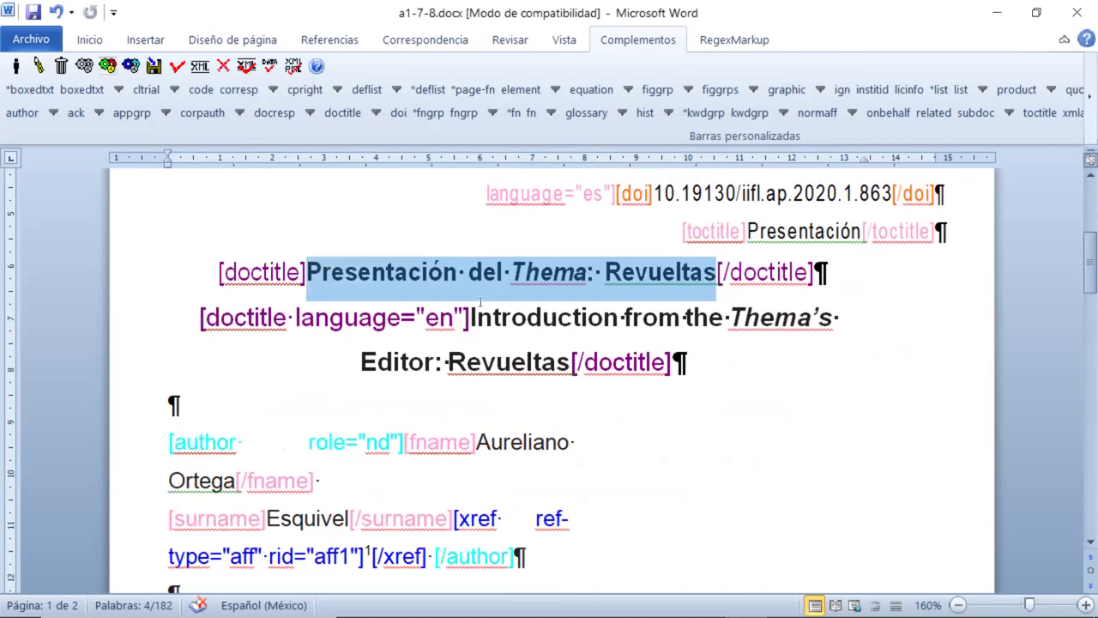
pyautogui.moveTo(471, 314); pyautogui.dragTo(559, 369)
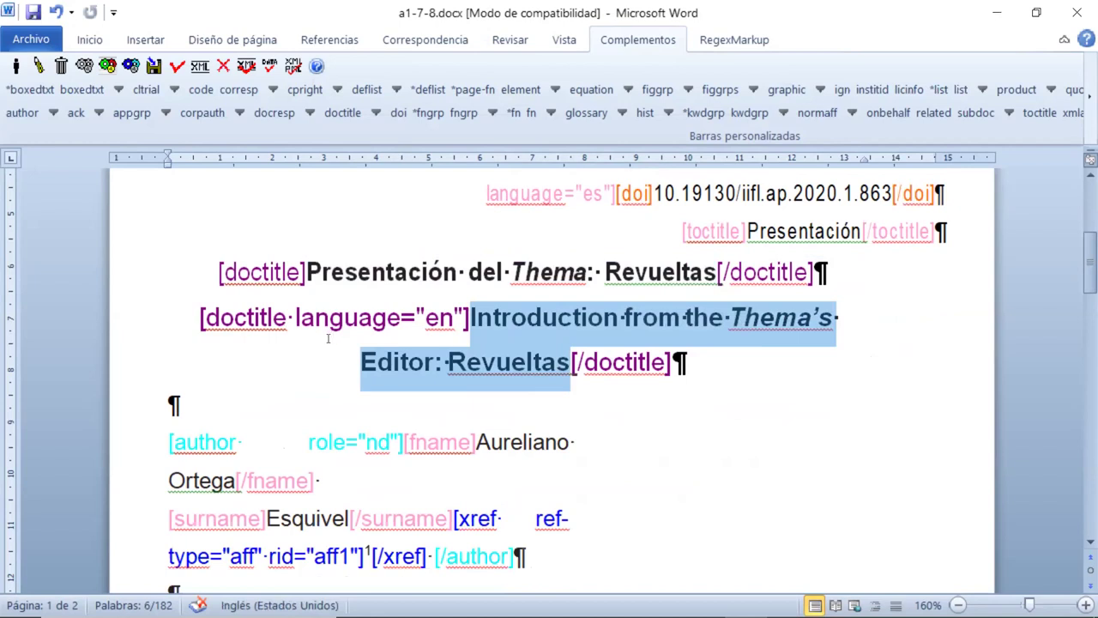
# Step: Examine the English doctitle tag's language attribute, check it in the element's attribute form, and accept the form
pyautogui.doubleClick(344, 317)
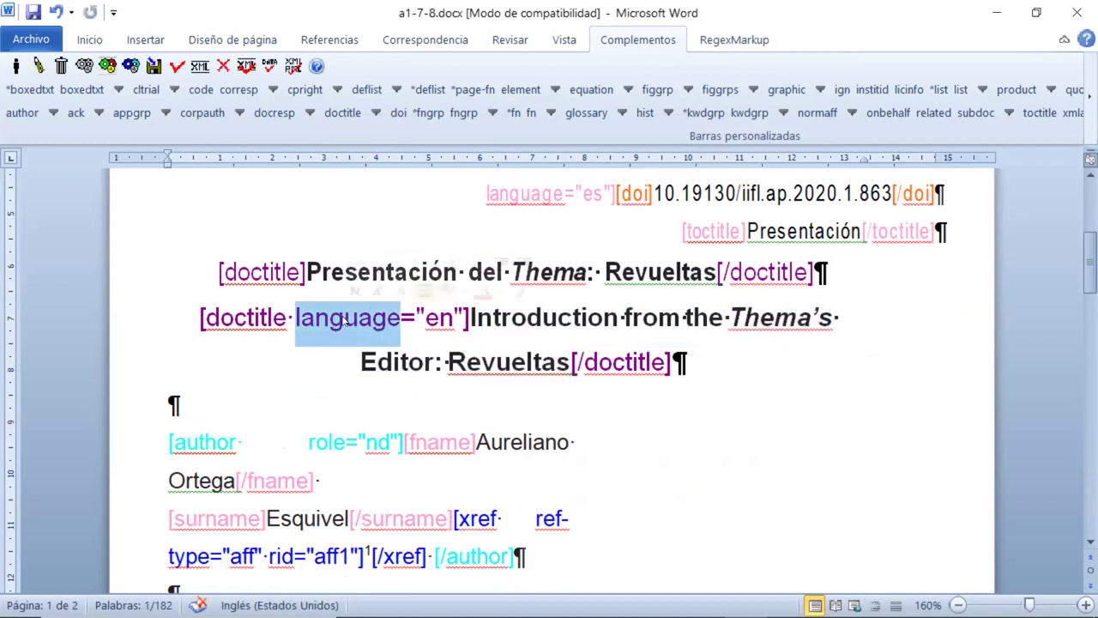
pyautogui.doubleClick(439, 319)
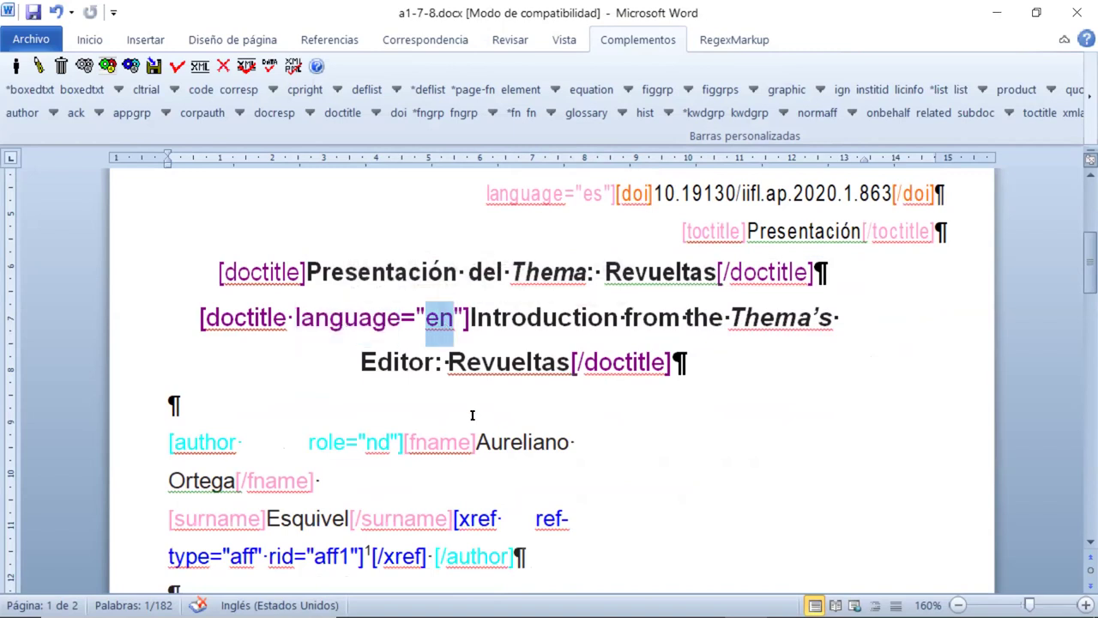
pyautogui.click(249, 319)
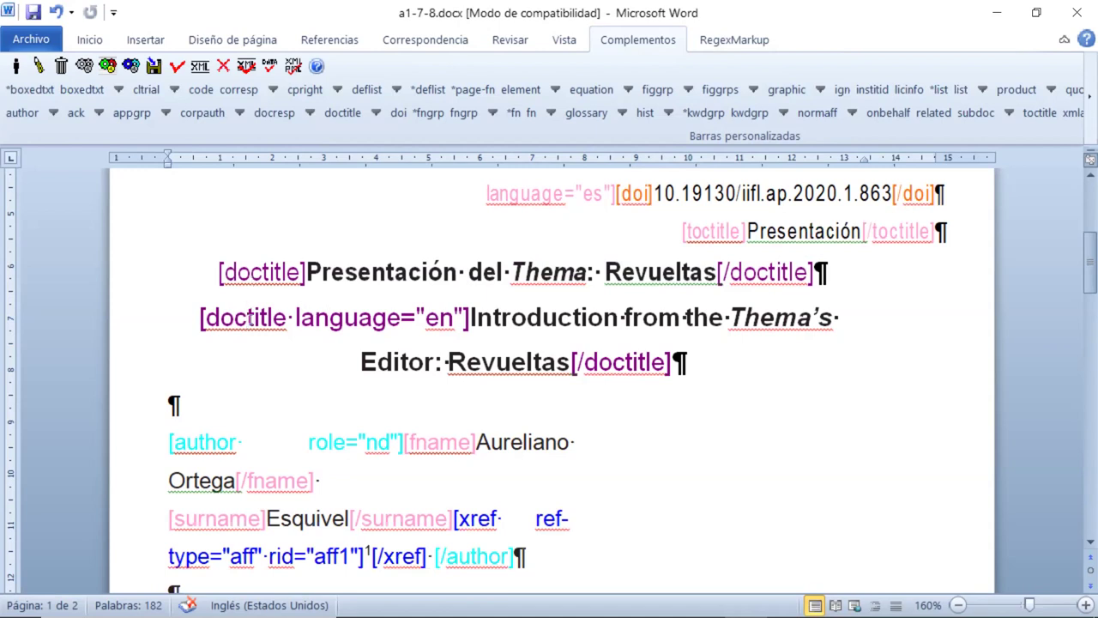
pyautogui.click(37, 66)
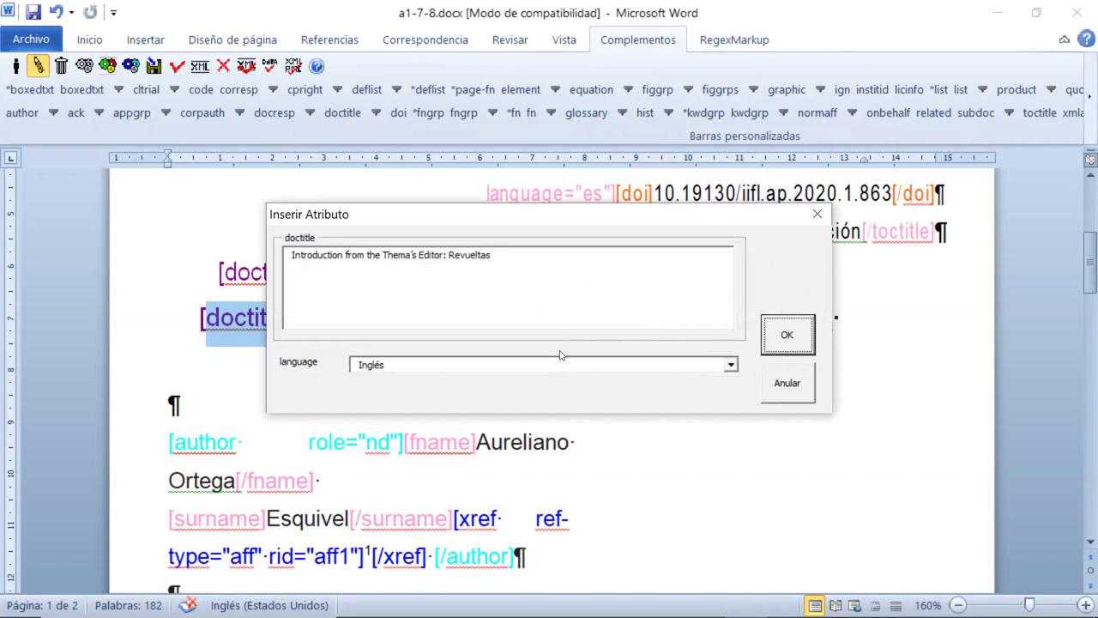
pyautogui.click(782, 334)
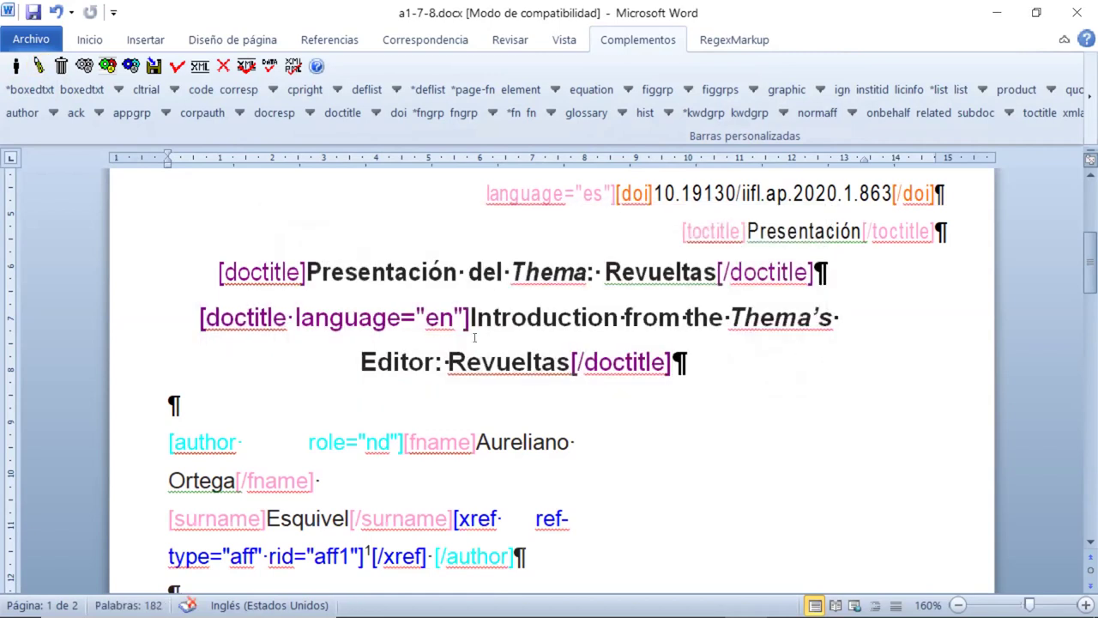
pyautogui.doubleClick(439, 317)
pyautogui.scroll(-1, 873, 273)
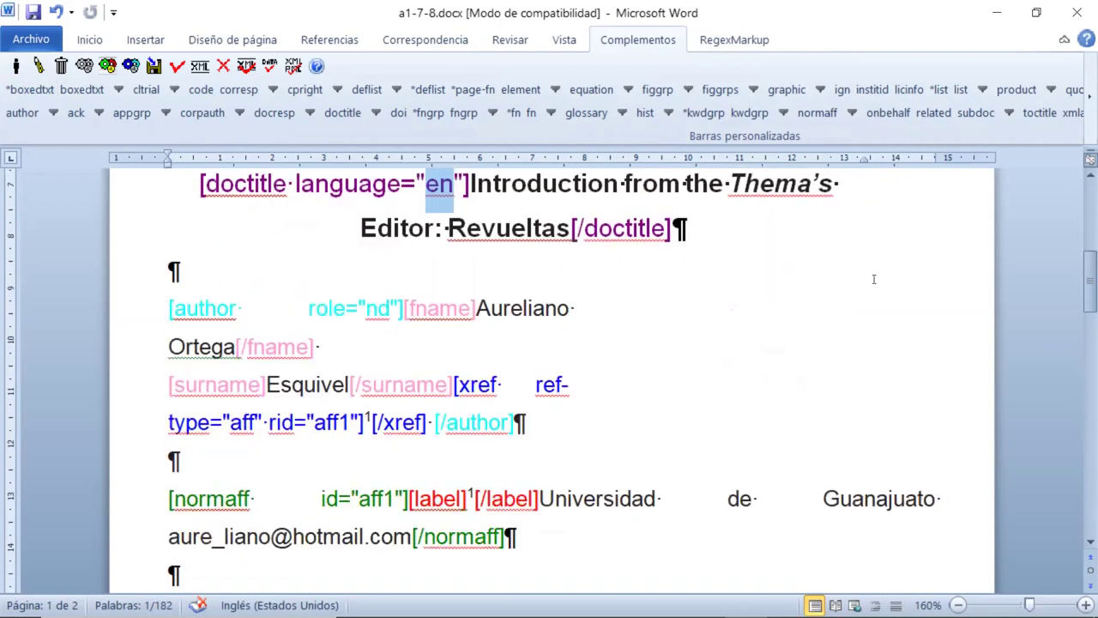
# Step: Set one common right indent for the whole document so the author paragraph spans the full text width
pyautogui.click(829, 307)
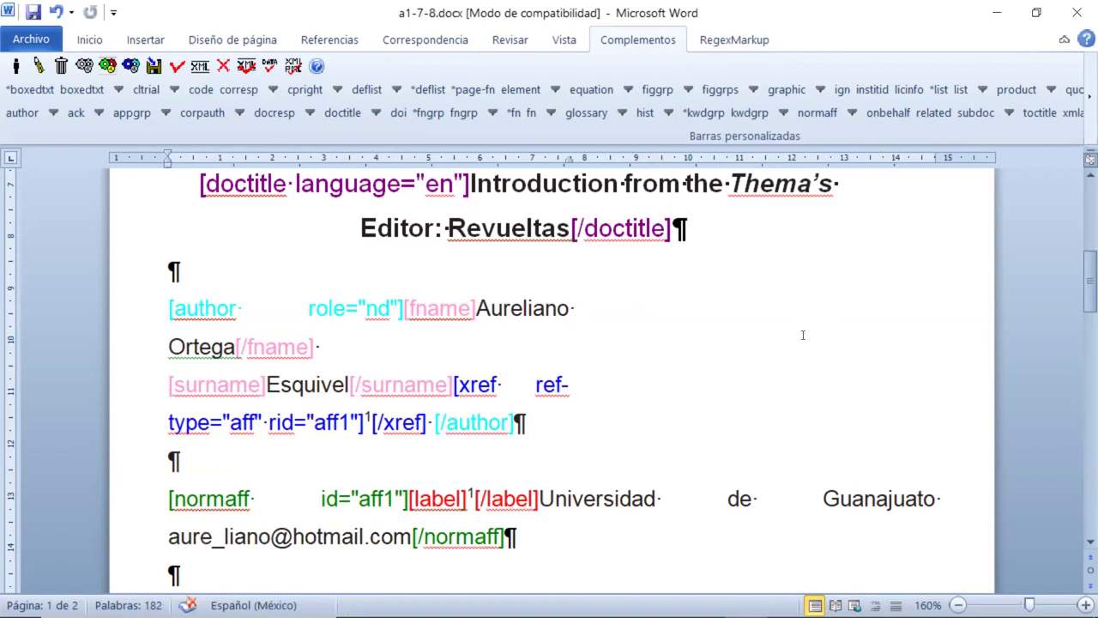
pyautogui.click(665, 363)
pyautogui.hotkey('ctrl', 'a')
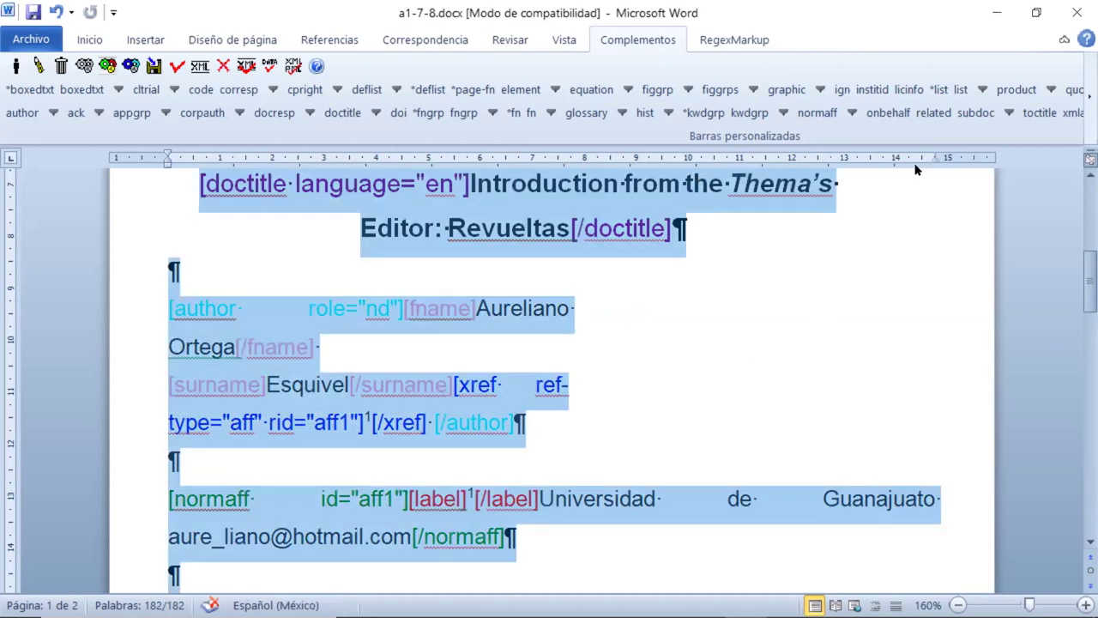
pyautogui.moveTo(944, 160); pyautogui.dragTo(935, 159)
pyautogui.click(770, 298)
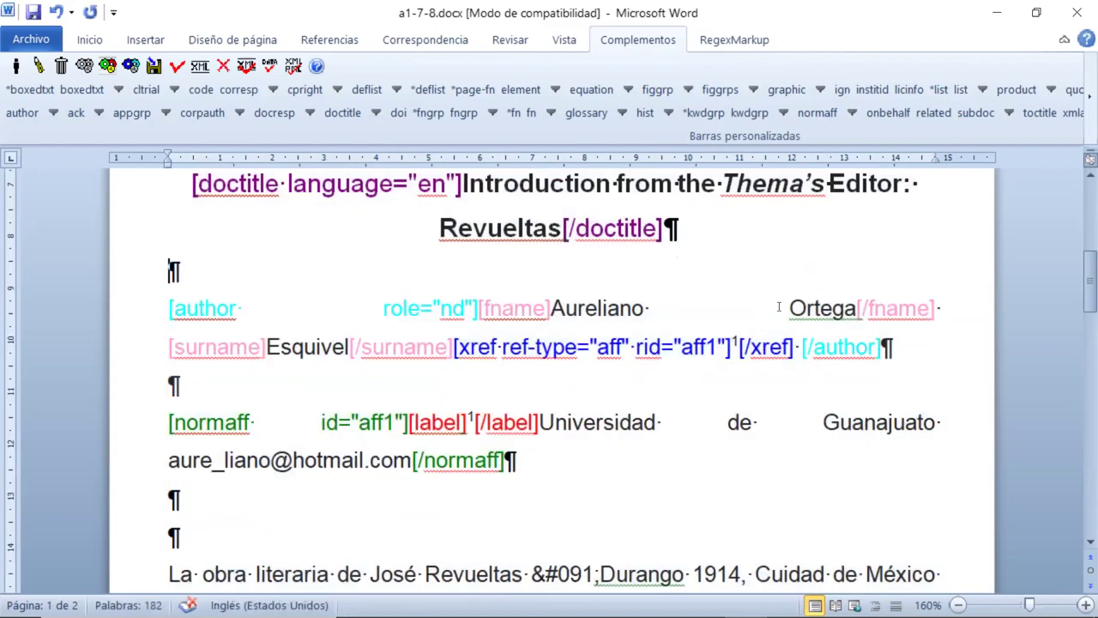
pyautogui.click(777, 306)
pyautogui.scroll(-1, 776, 307)
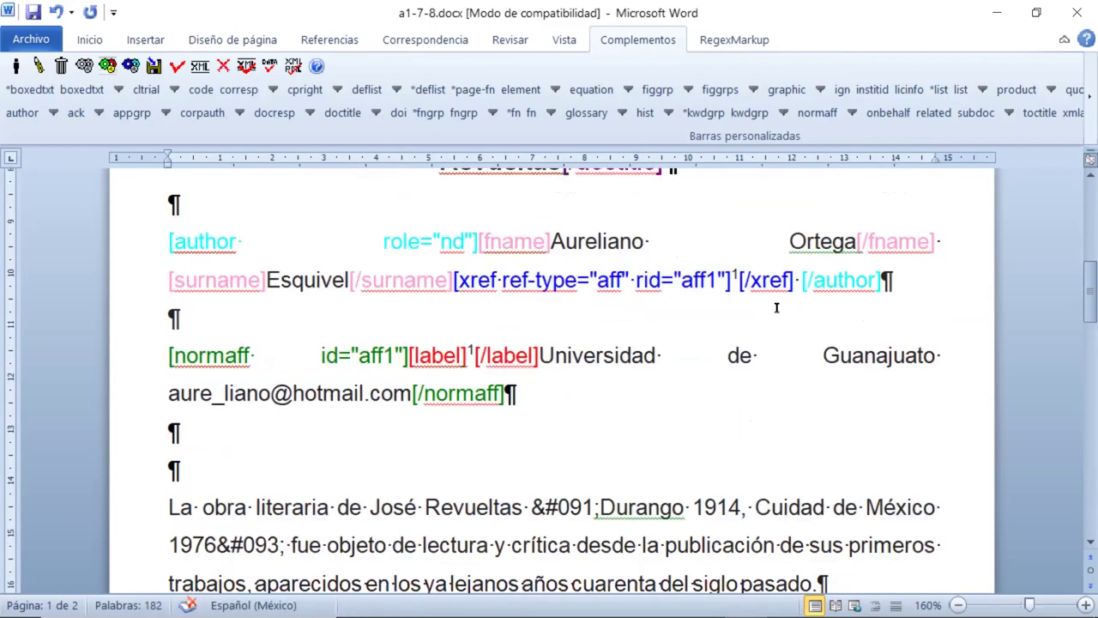
pyautogui.scroll(1, 776, 307)
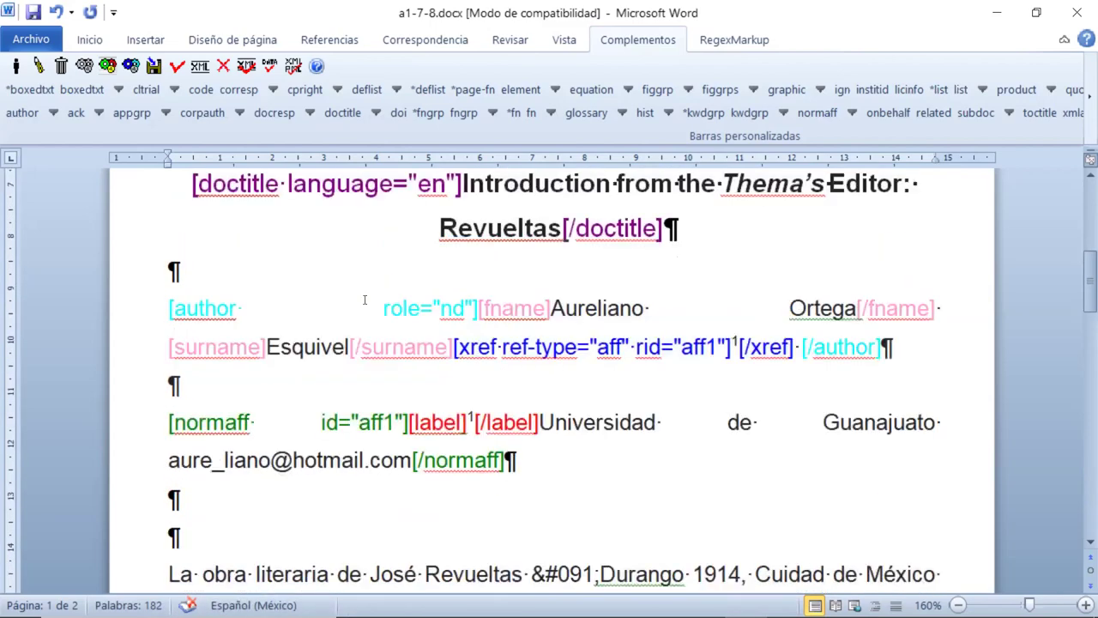
# Step: Move the author's first surname out of the fname tags and into the surname tags, before the second surname
pyautogui.doubleClick(204, 309)
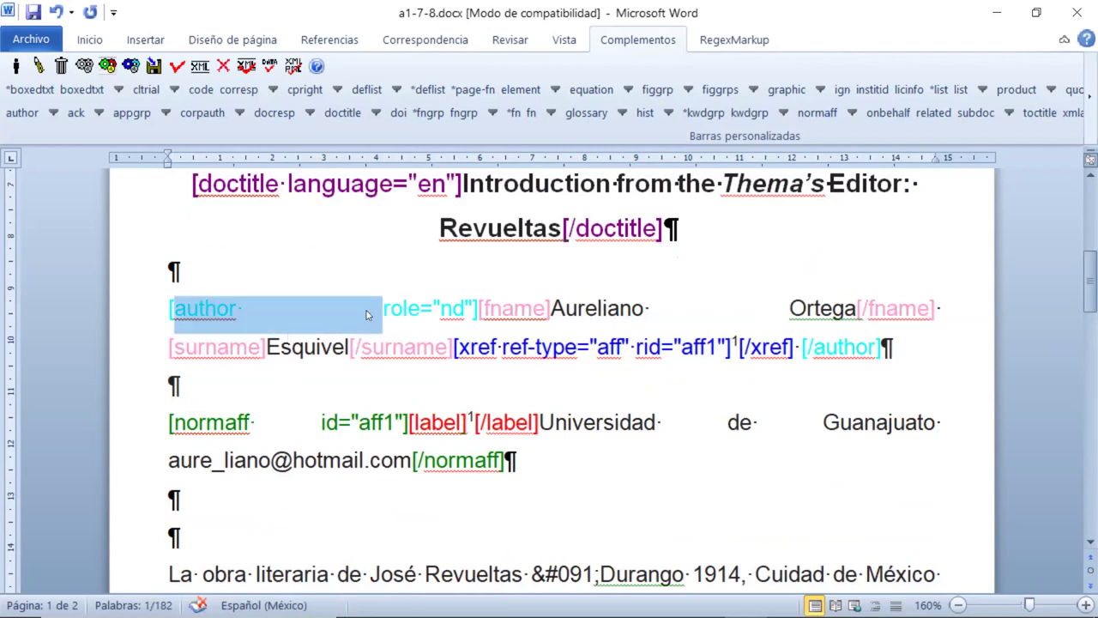
pyautogui.click(536, 314)
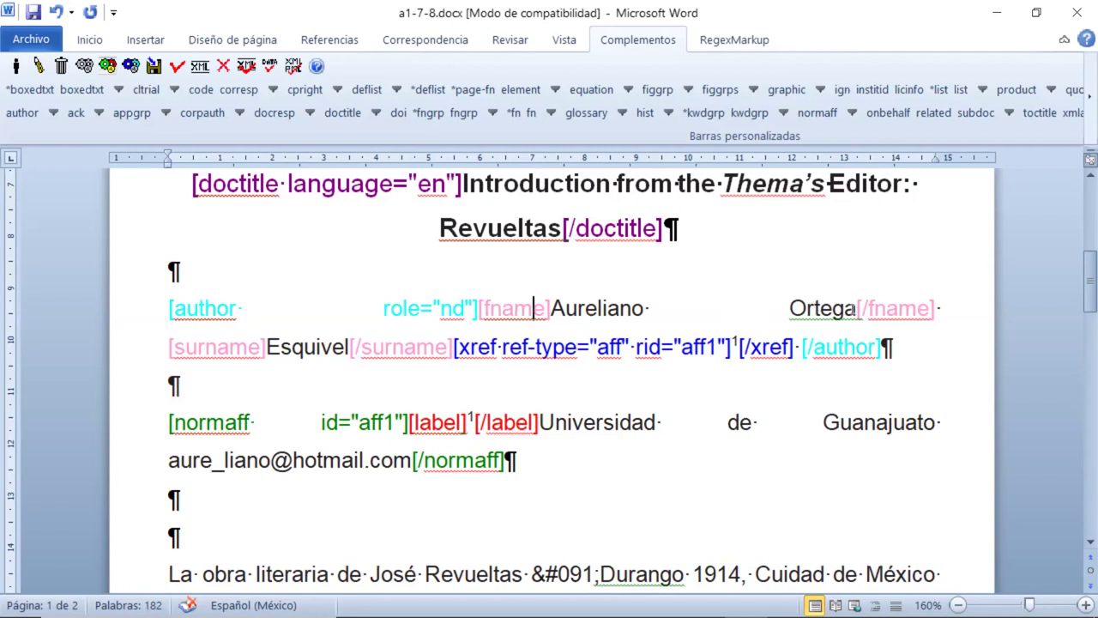
pyautogui.doubleClick(816, 310)
pyautogui.hotkey('ctrl', 'c')
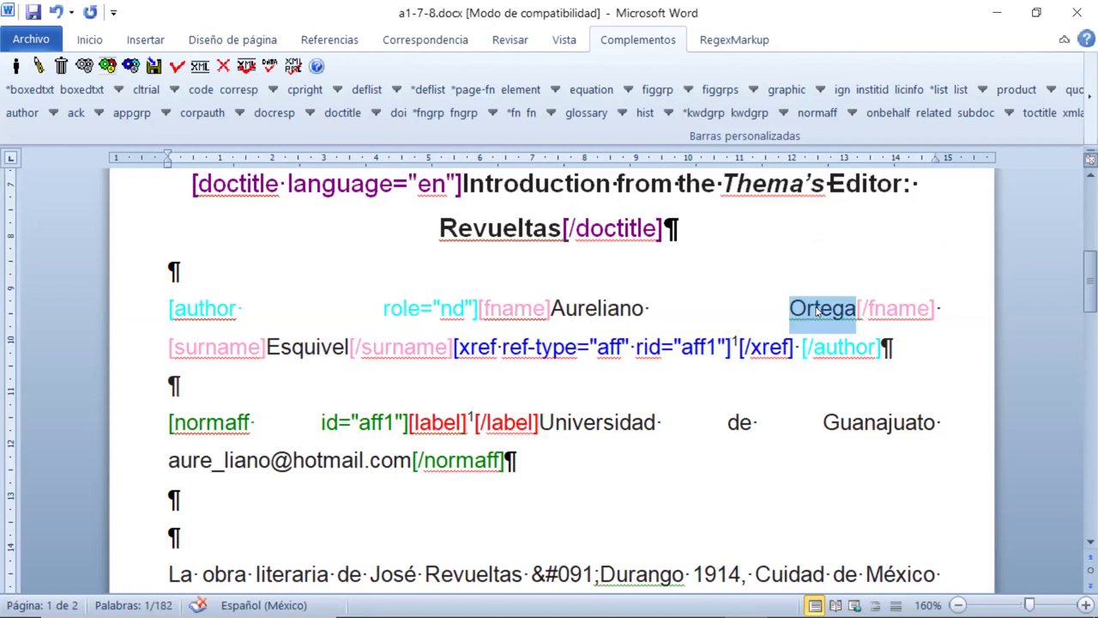
pyautogui.press('Delete')
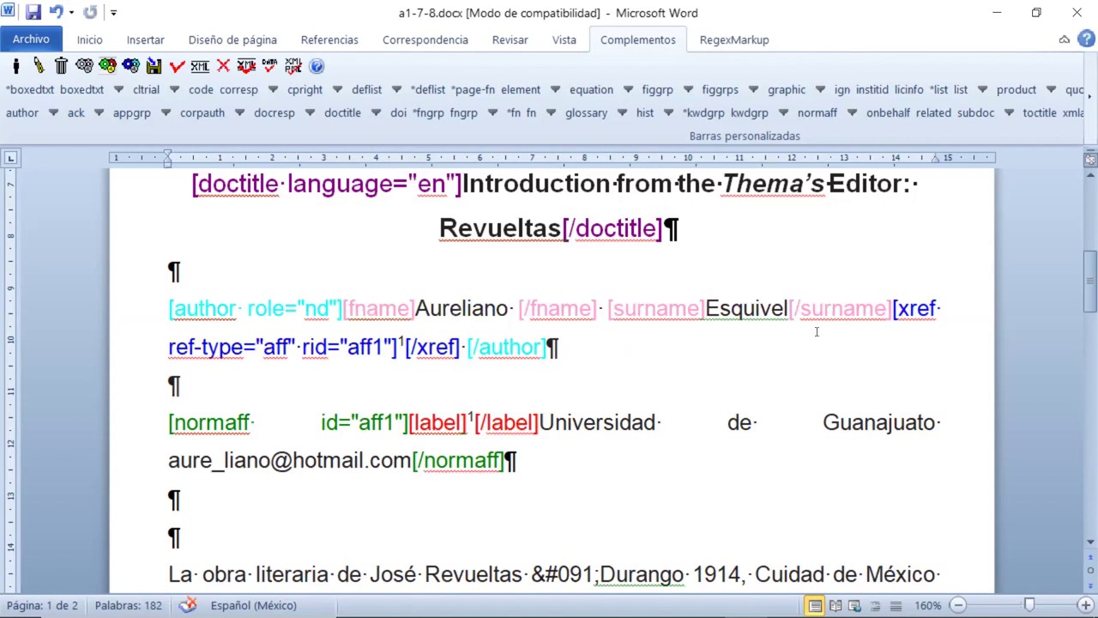
pyautogui.click(705, 308)
pyautogui.hotkey('ctrl', 'v')
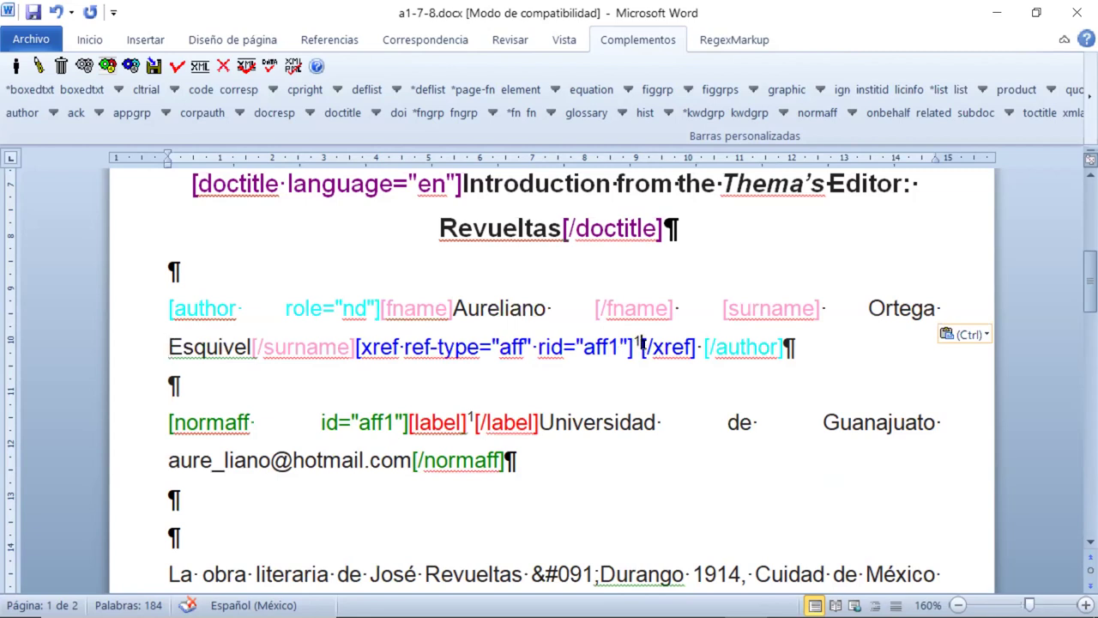
# Step: Examine the author's xref tag, checking its superscript label and its ref-type and rid attributes
pyautogui.doubleClick(637, 341)
pyautogui.scroll(-1, 700, 346)
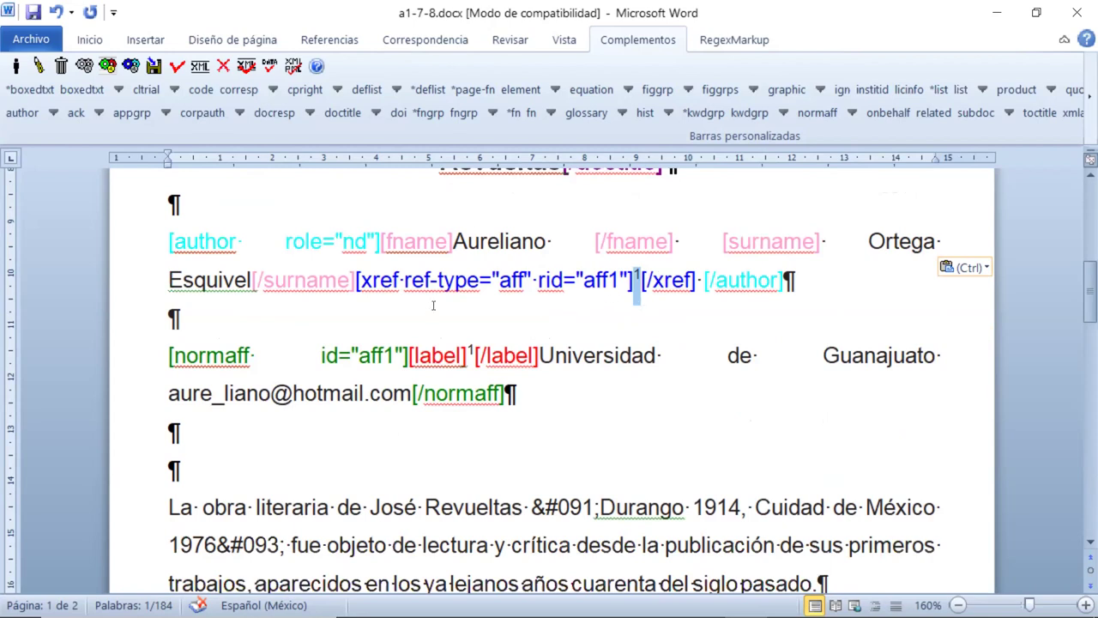
pyautogui.click(393, 283)
pyautogui.click(414, 283)
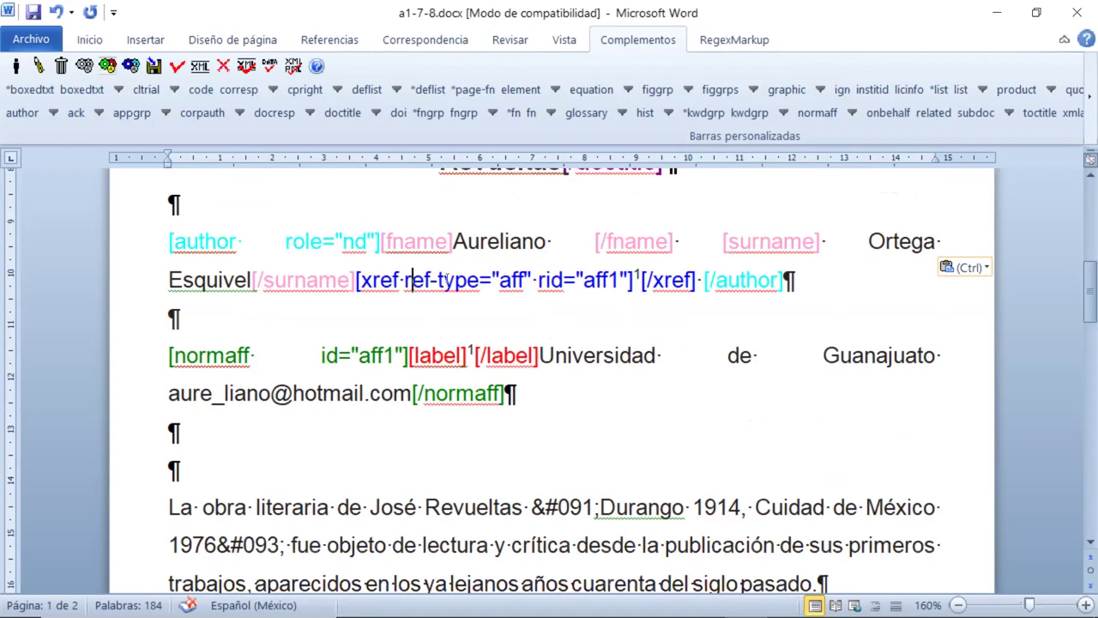
pyautogui.doubleClick(513, 281)
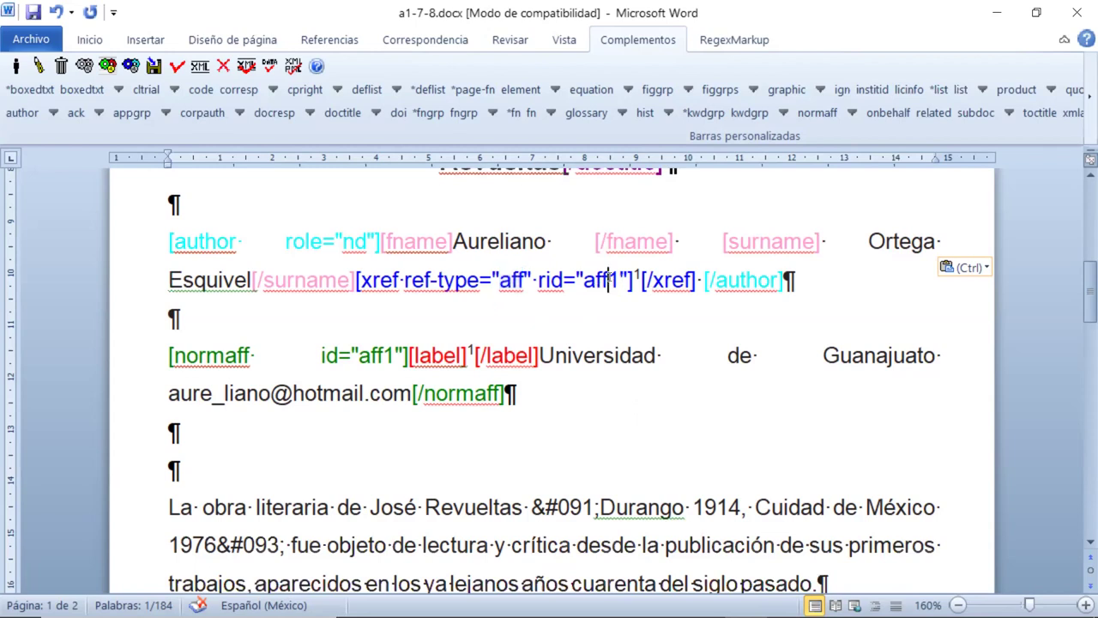
pyautogui.doubleClick(609, 281)
pyautogui.doubleClick(601, 282)
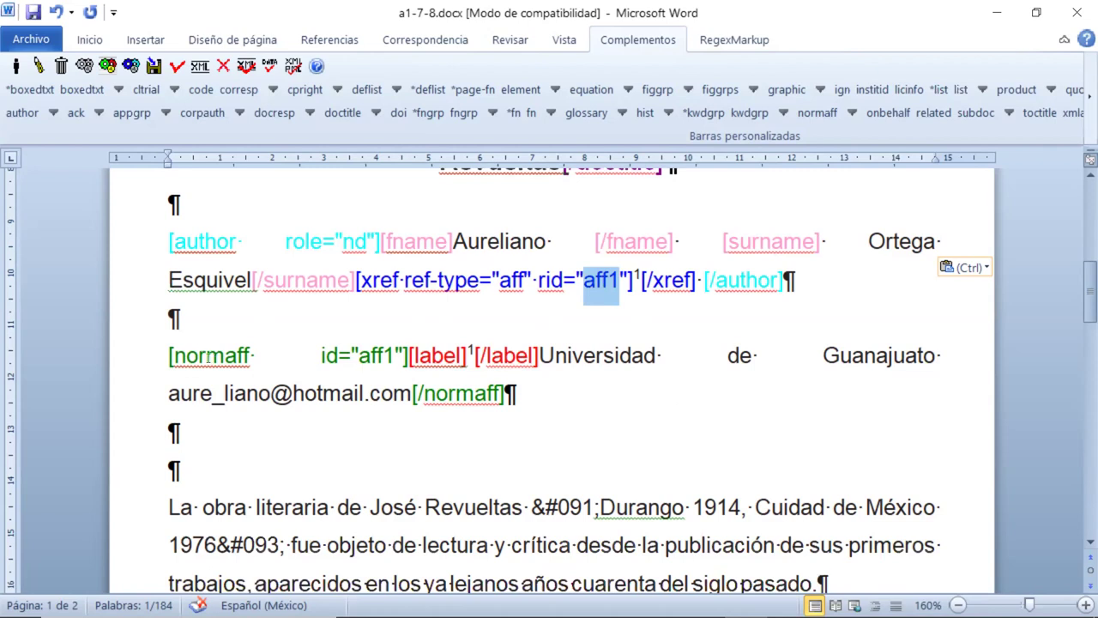
# Step: Examine the id attribute of the normaff tag and the label tags around the affiliation's superscript number
pyautogui.click(343, 355)
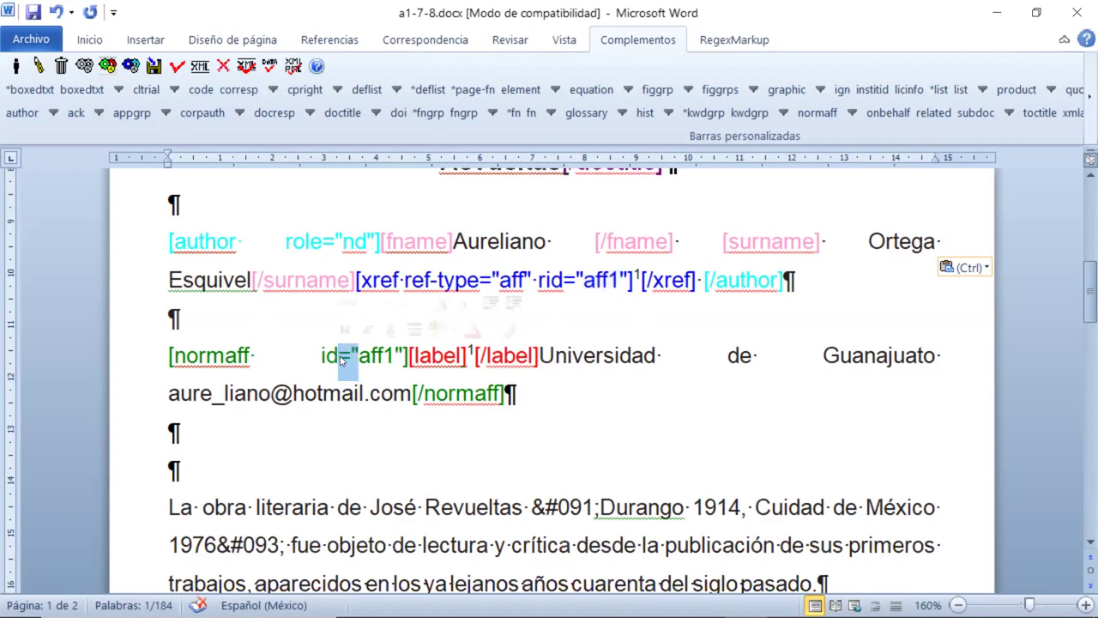
pyautogui.tripleClick(370, 355)
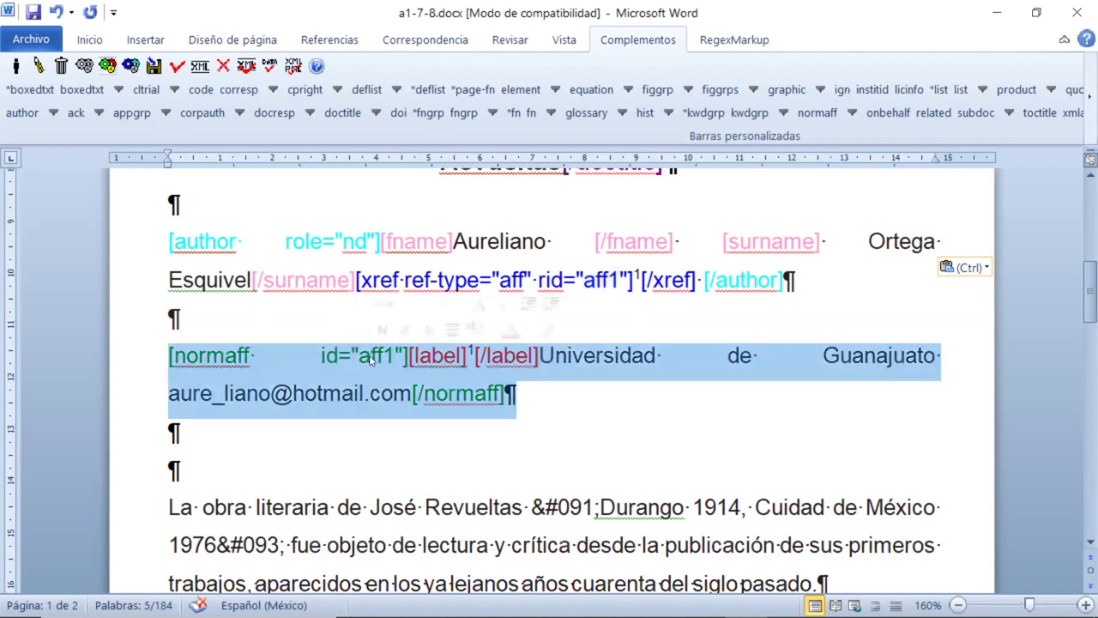
pyautogui.click(370, 355)
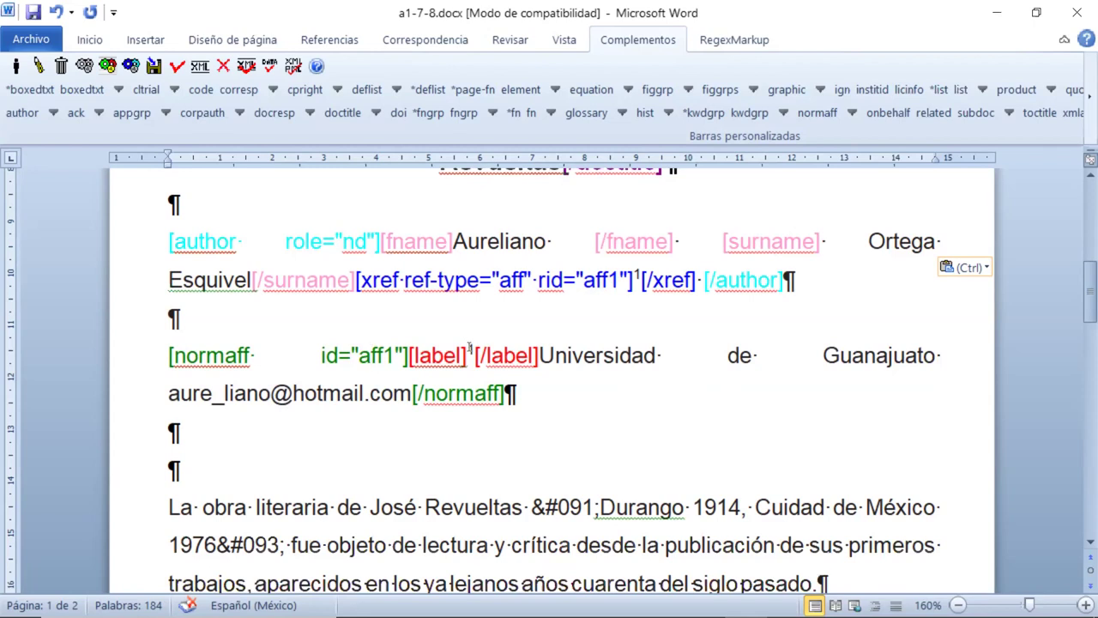
pyautogui.moveTo(468, 347); pyautogui.dragTo(474, 349)
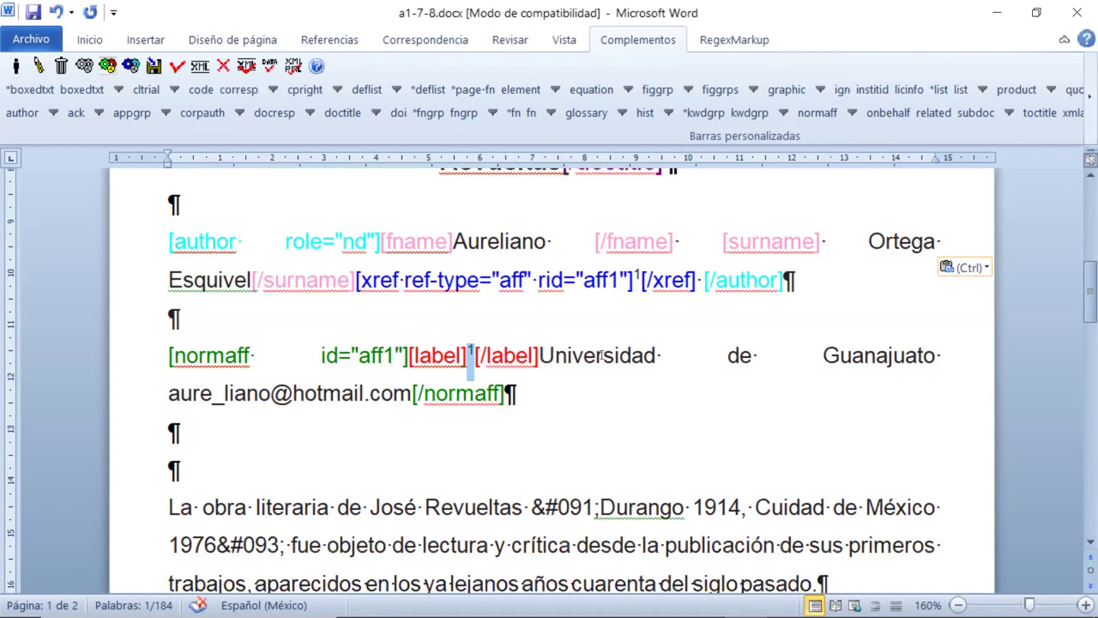
# Step: Tag Universidad de Guanajuato in the normaff affiliation with the orgname element
pyautogui.moveTo(539, 355); pyautogui.dragTo(934, 360)
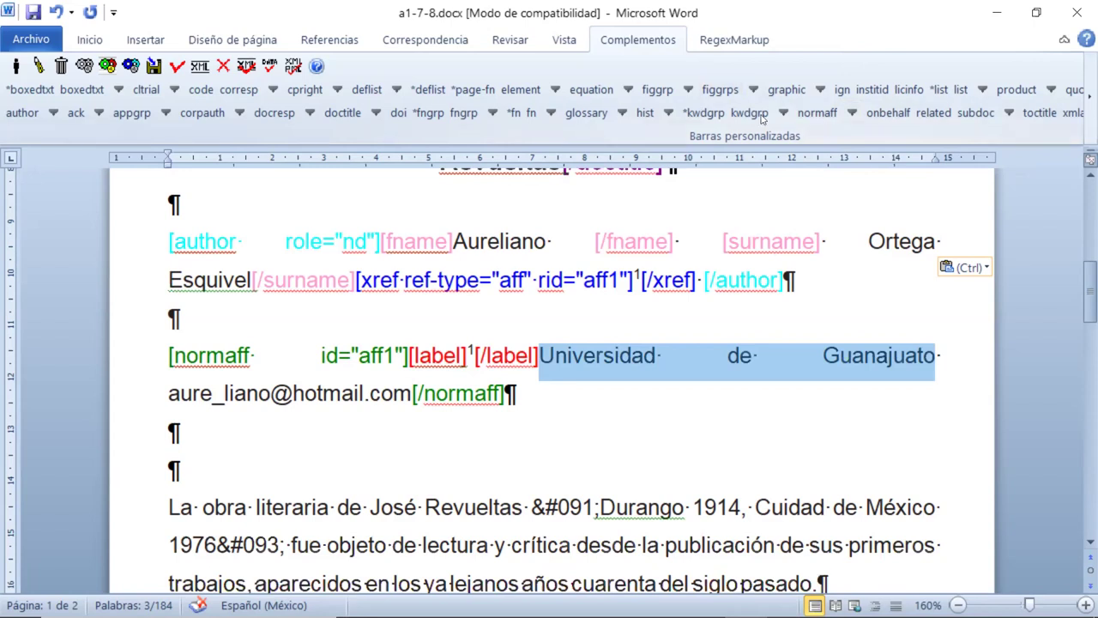
pyautogui.click(819, 118)
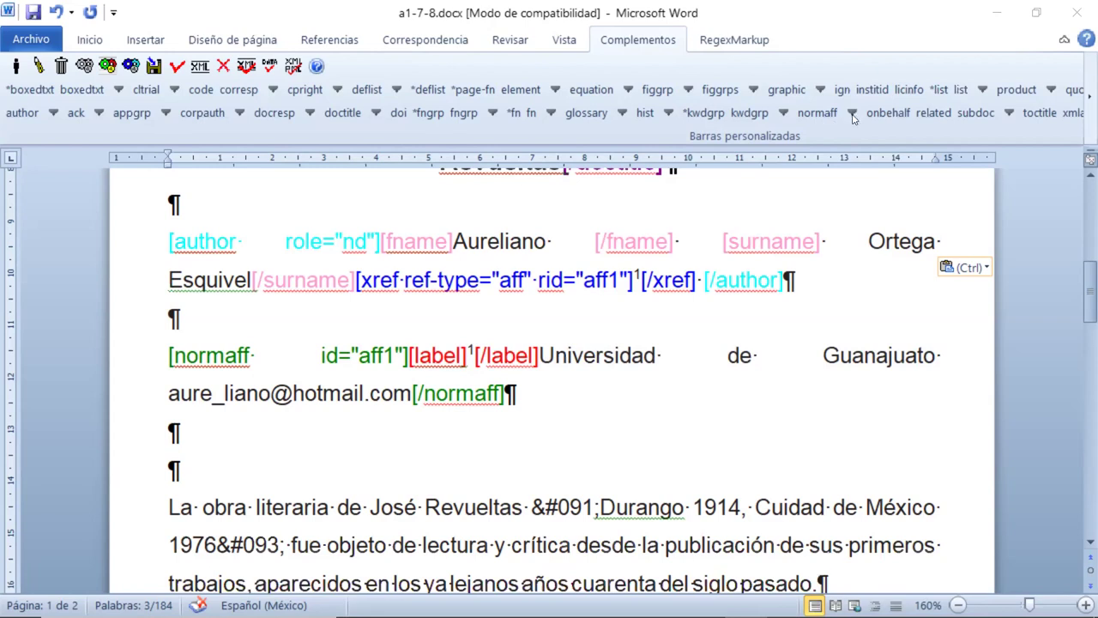
pyautogui.click(852, 115)
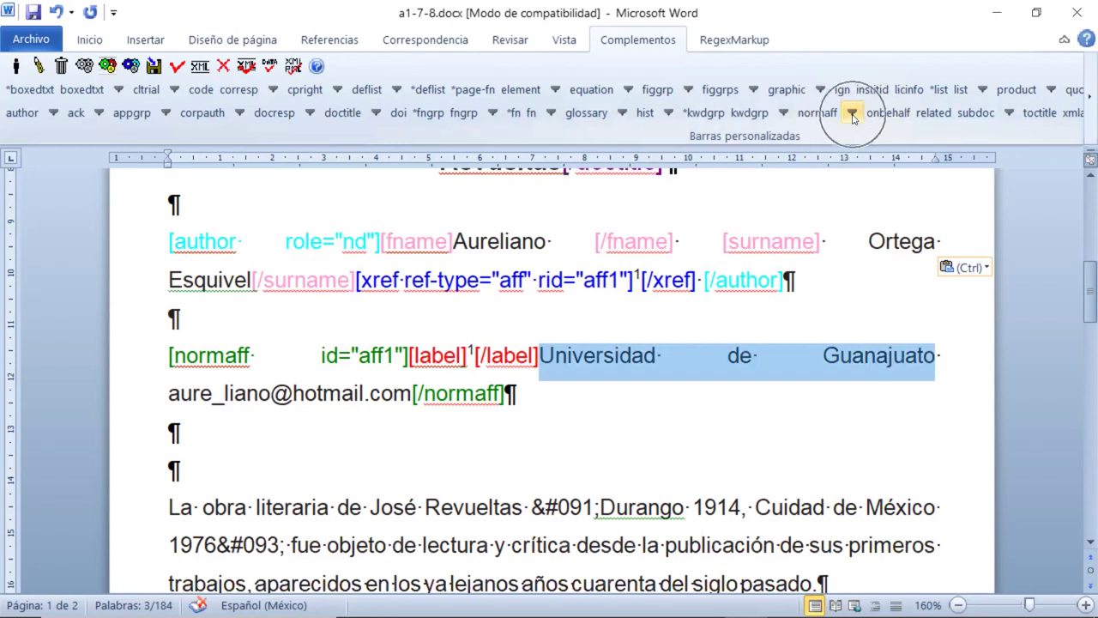
pyautogui.click(851, 114)
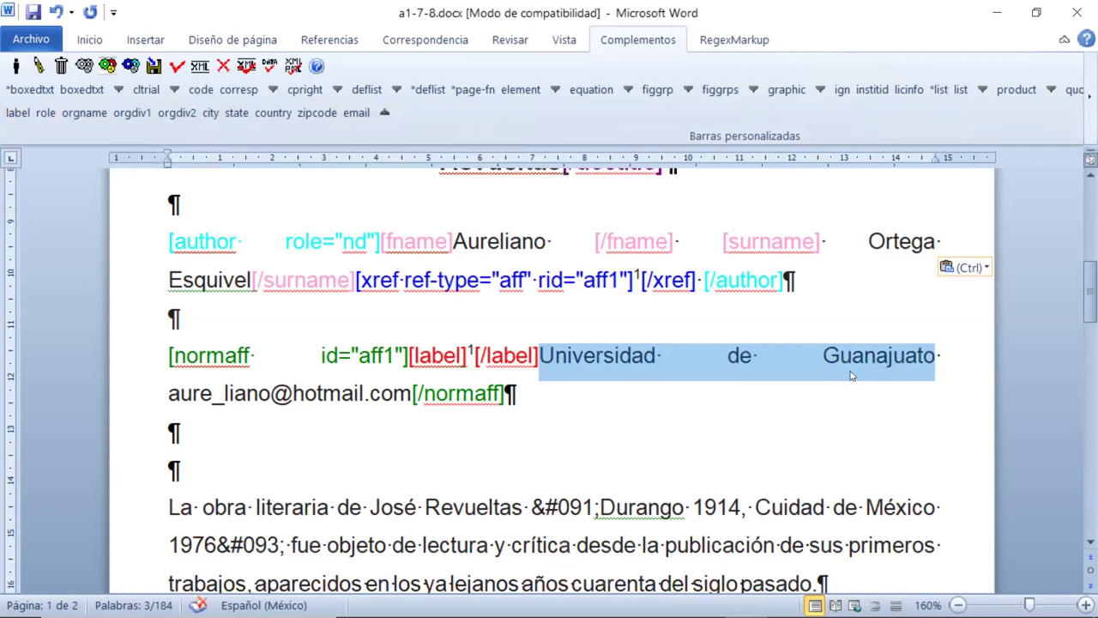
pyautogui.click(96, 115)
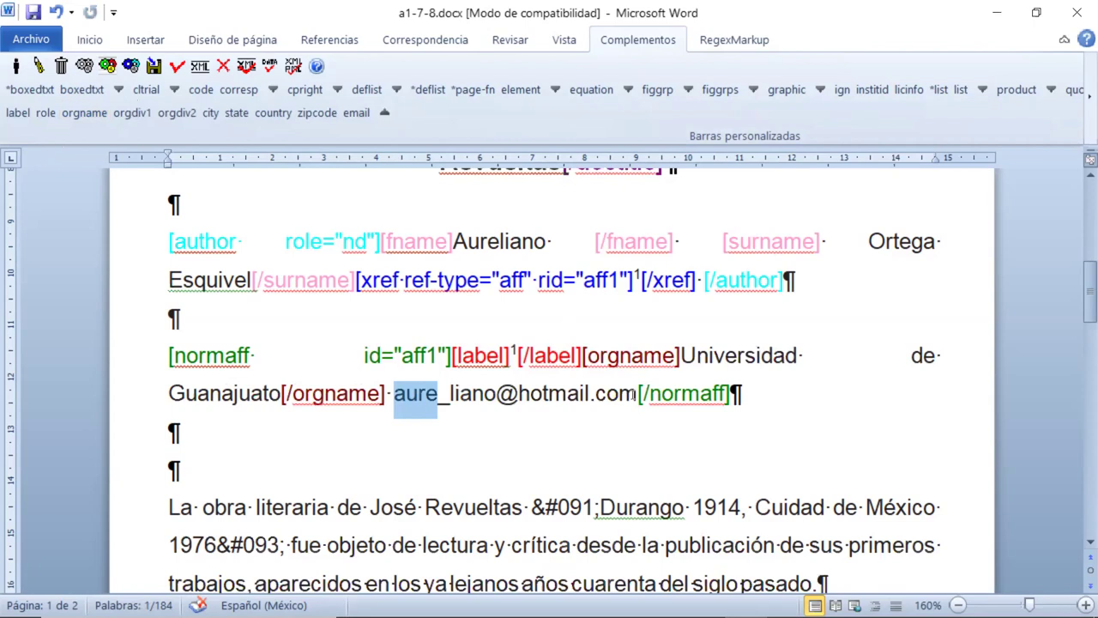
# Step: Tag the author's e-mail address in the normaff affiliation with the email element
pyautogui.click(678, 355)
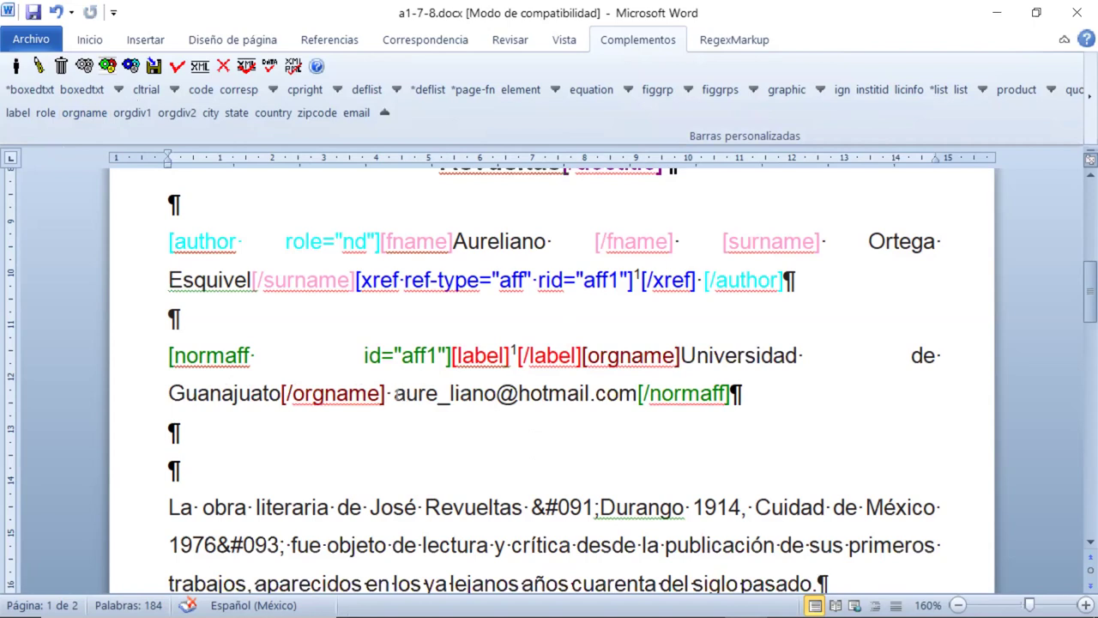
pyautogui.moveTo(395, 393); pyautogui.dragTo(605, 408)
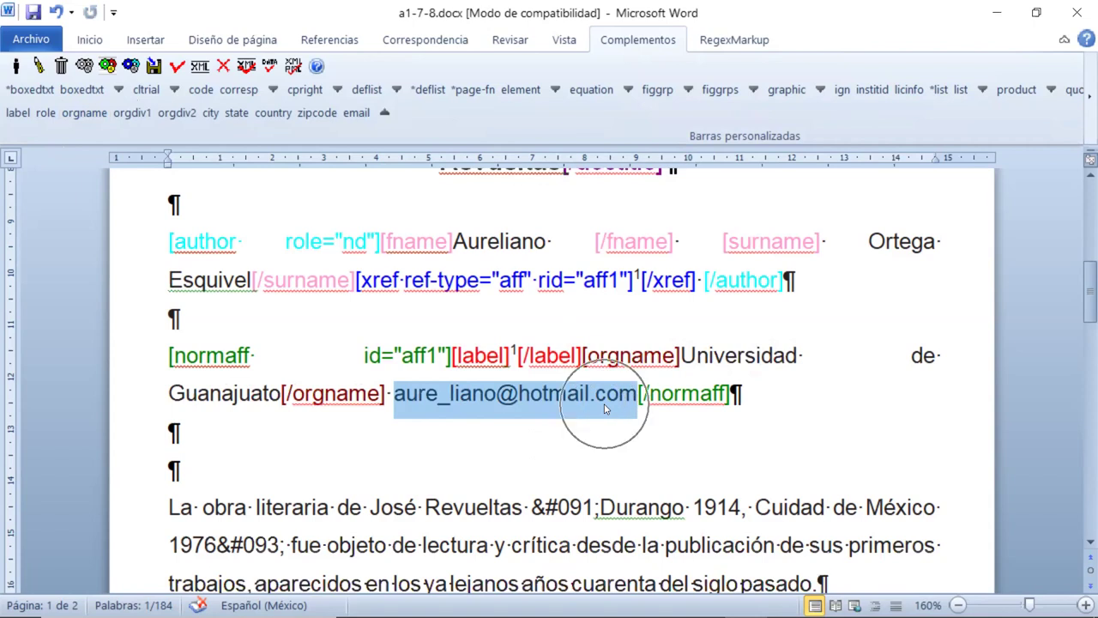
pyautogui.click(355, 114)
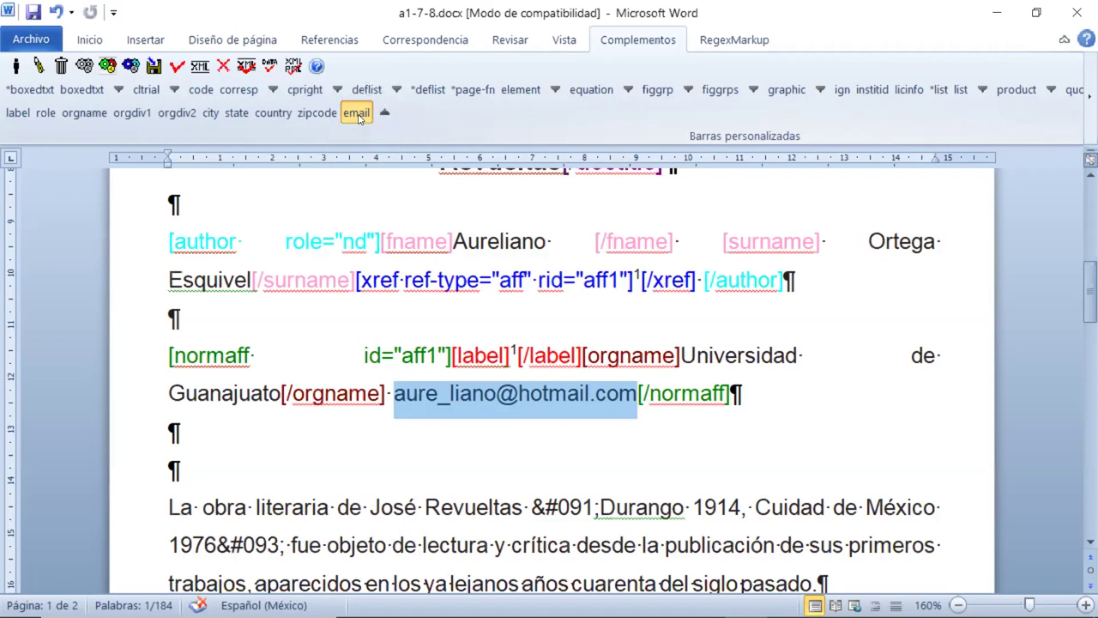
pyautogui.click(357, 114)
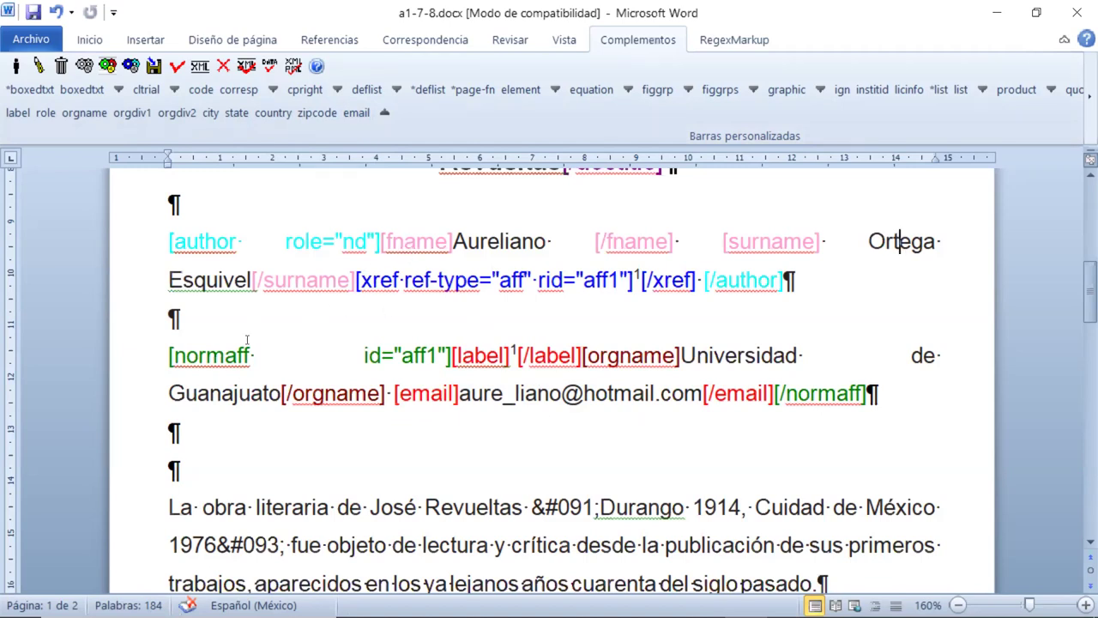
# Step: Open the normaff tag's attributes for editing and set icountry to Mexico
pyautogui.click(206, 356)
pyautogui.click(39, 67)
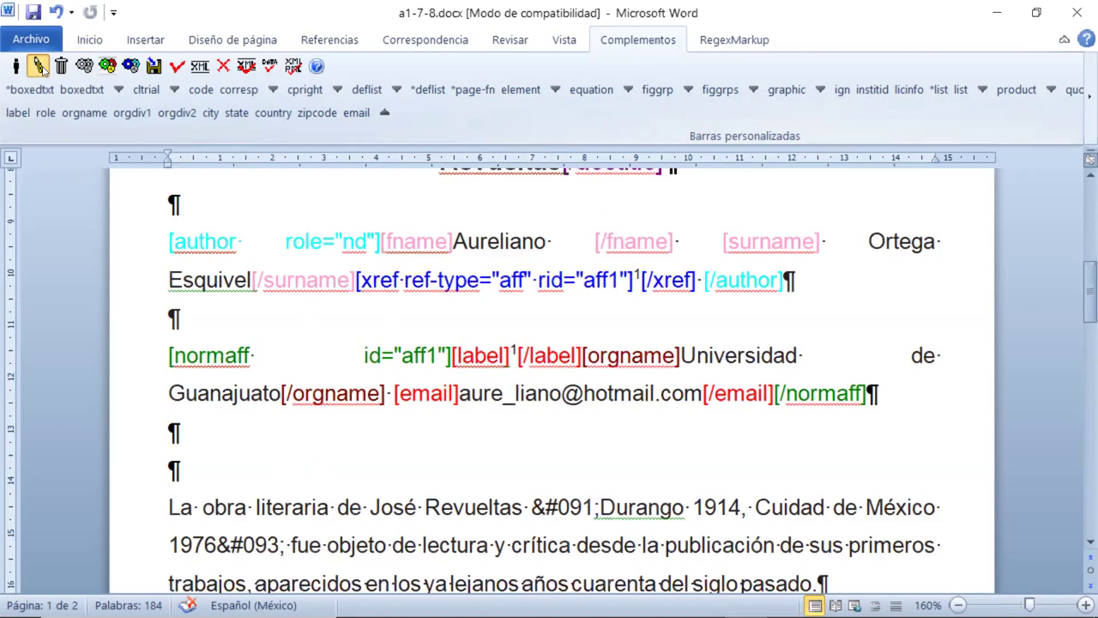
pyautogui.click(39, 67)
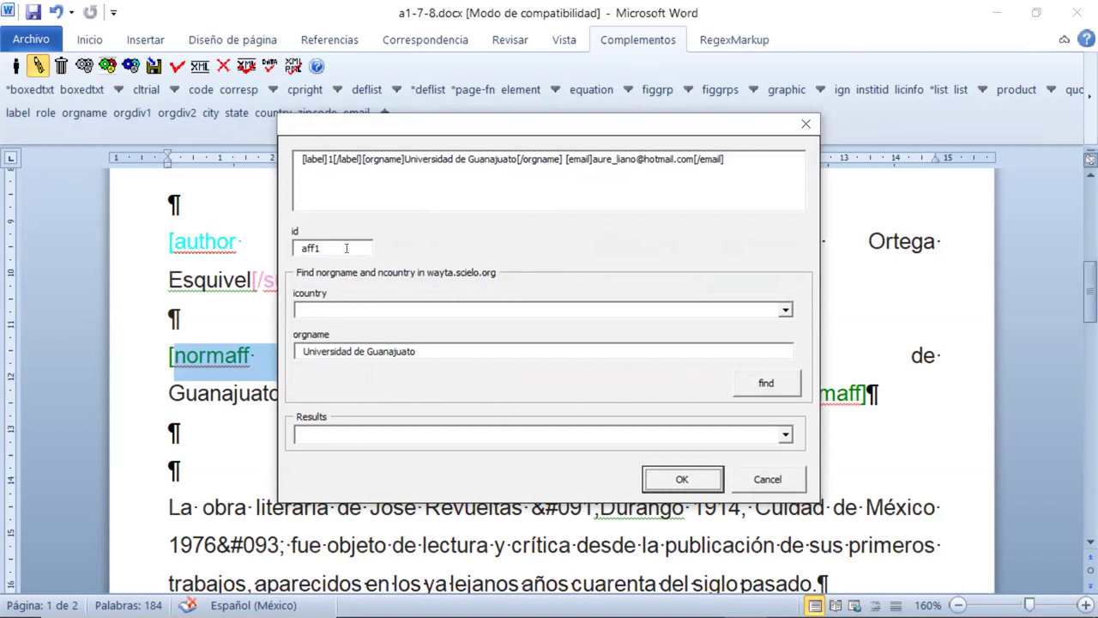
pyautogui.moveTo(347, 248); pyautogui.dragTo(233, 234)
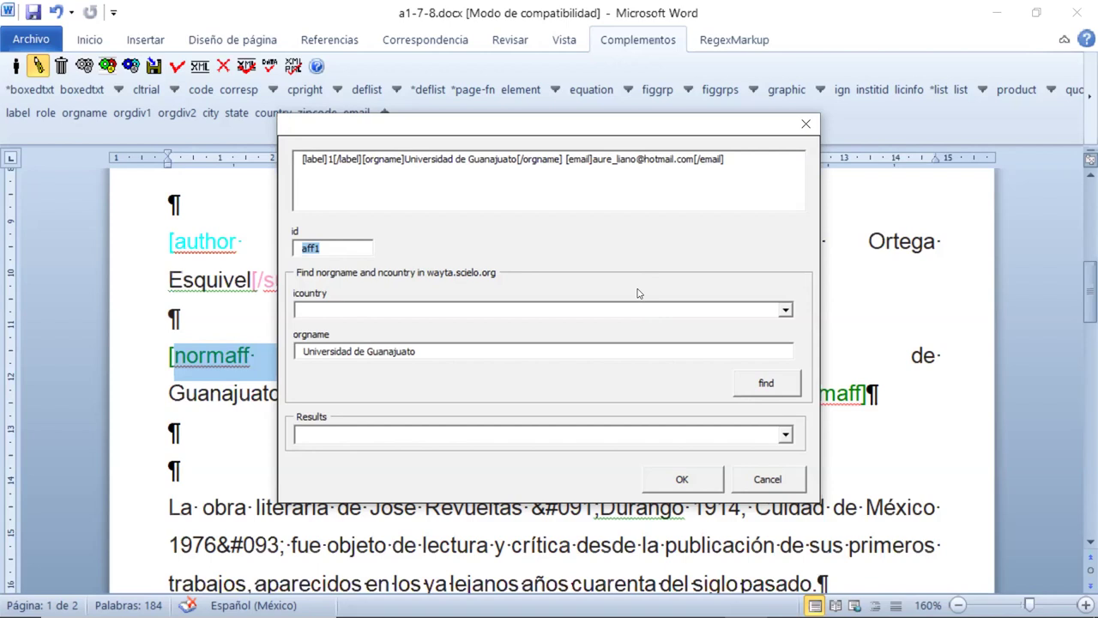
pyautogui.click(695, 312)
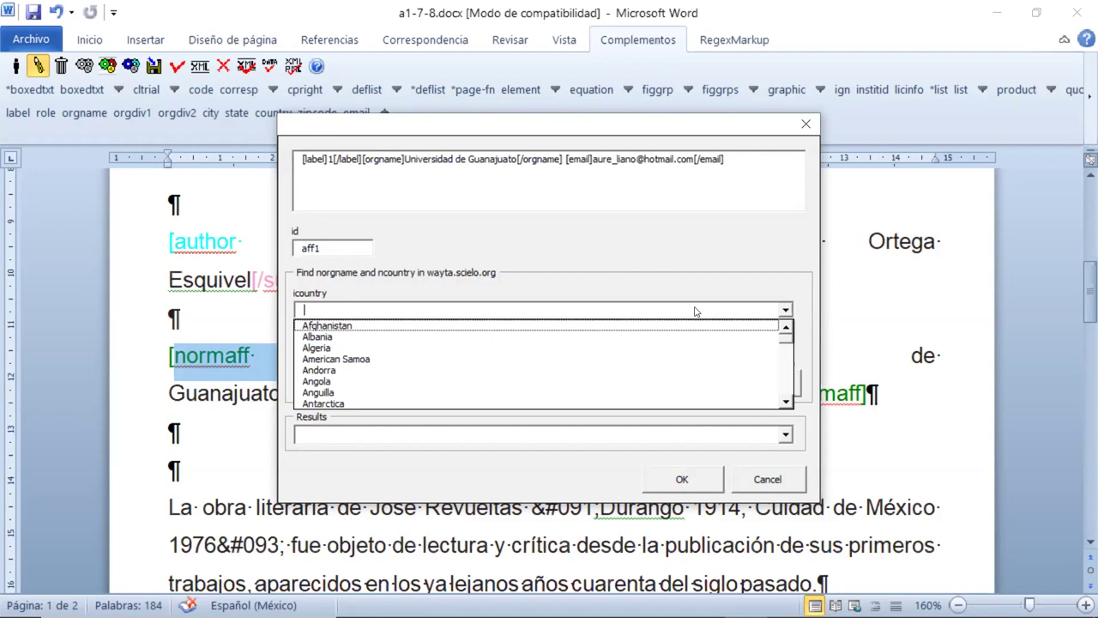
pyautogui.write('Macao')
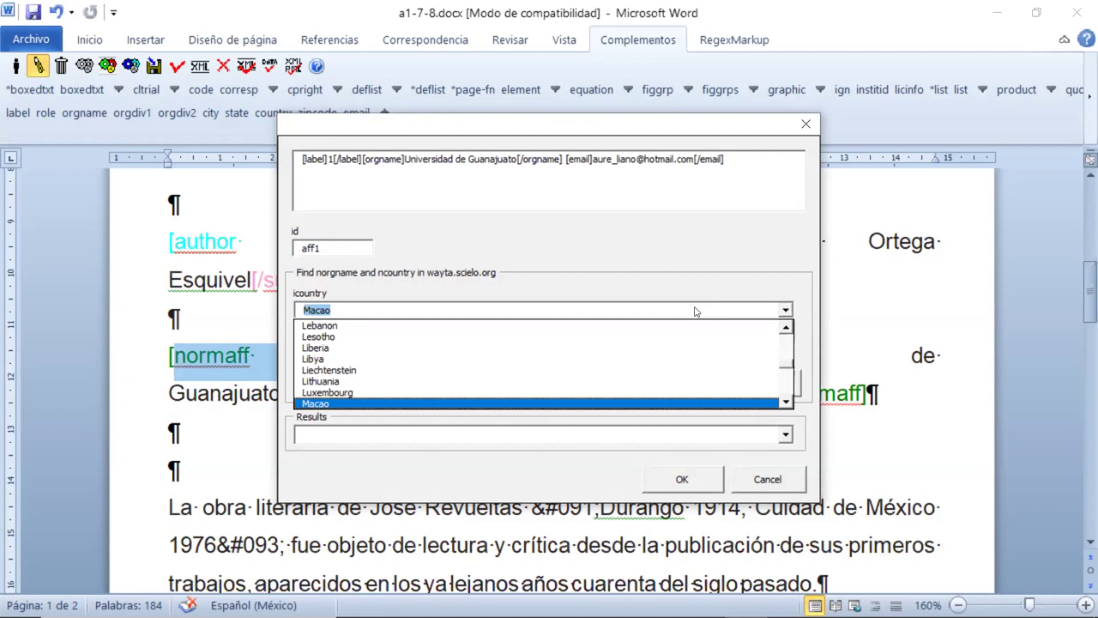
pyautogui.click(786, 403)
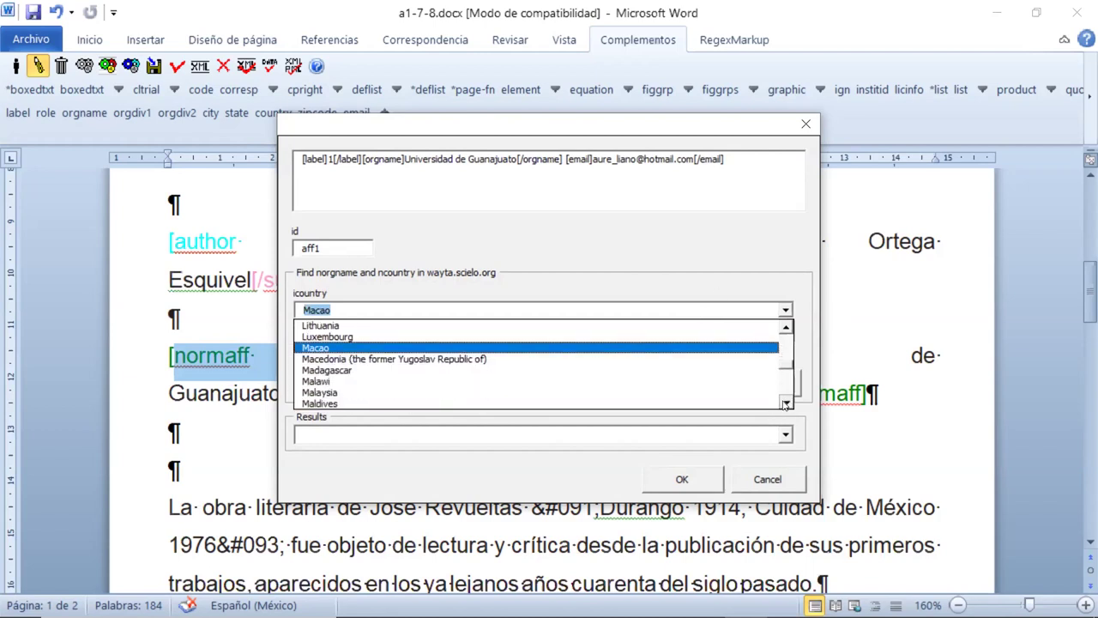
pyautogui.moveTo(785, 403); pyautogui.dragTo(784, 403)
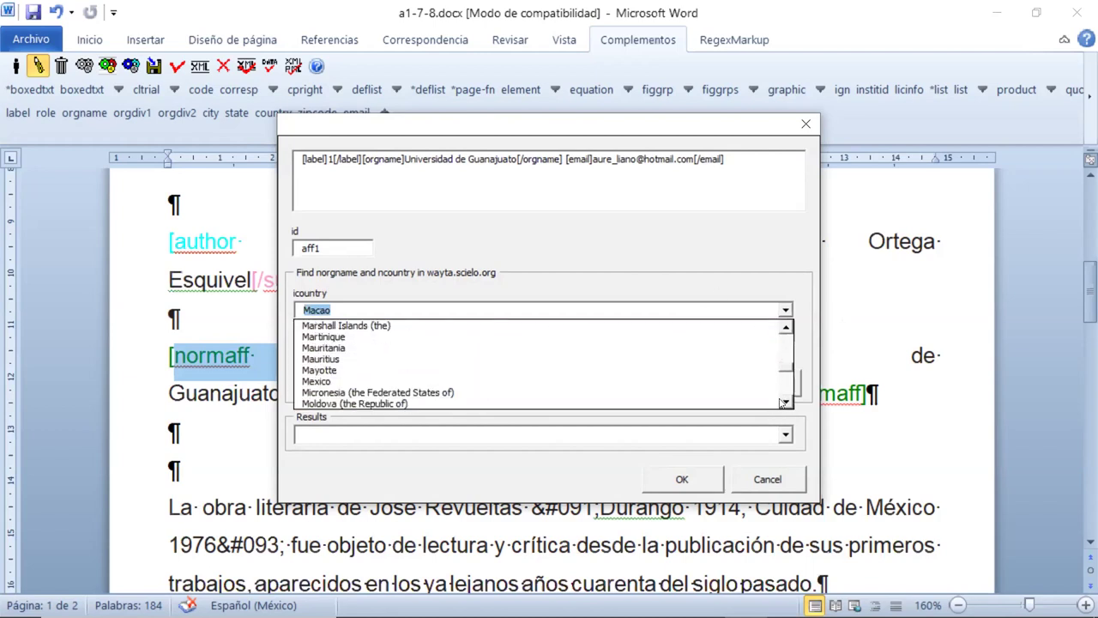
pyautogui.click(538, 380)
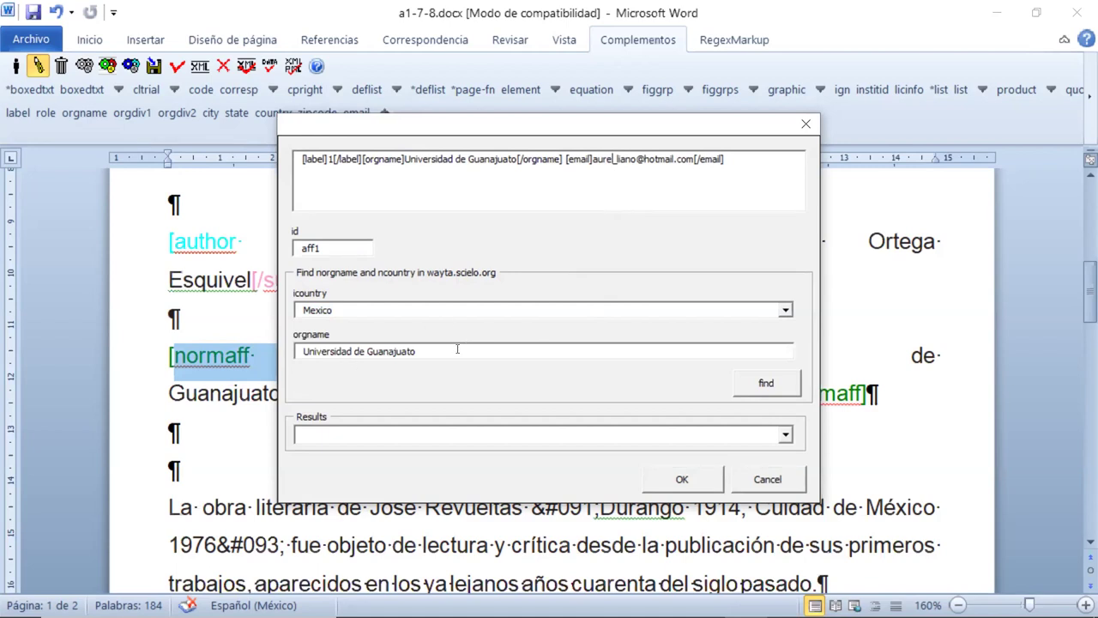
# Step: Search the normalized institutions for Universidad de Guanajuato and apply the result "Universidad de Guanajuato - Mexico" to the normaff tag
pyautogui.click(345, 355)
pyautogui.click(507, 354)
pyautogui.click(773, 388)
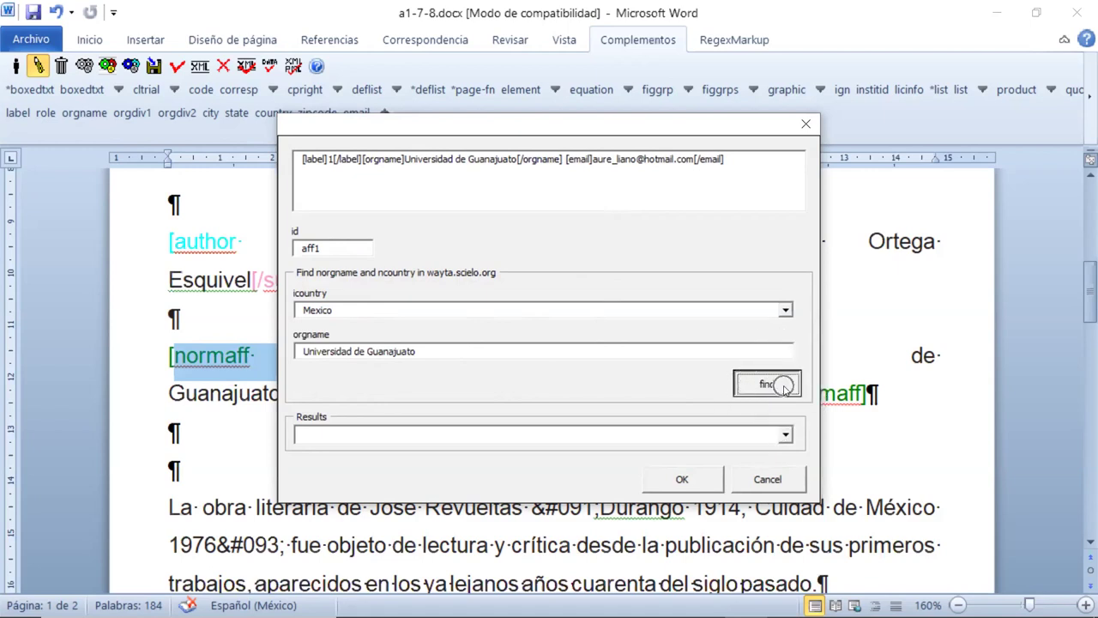
pyautogui.click(782, 390)
pyautogui.click(738, 382)
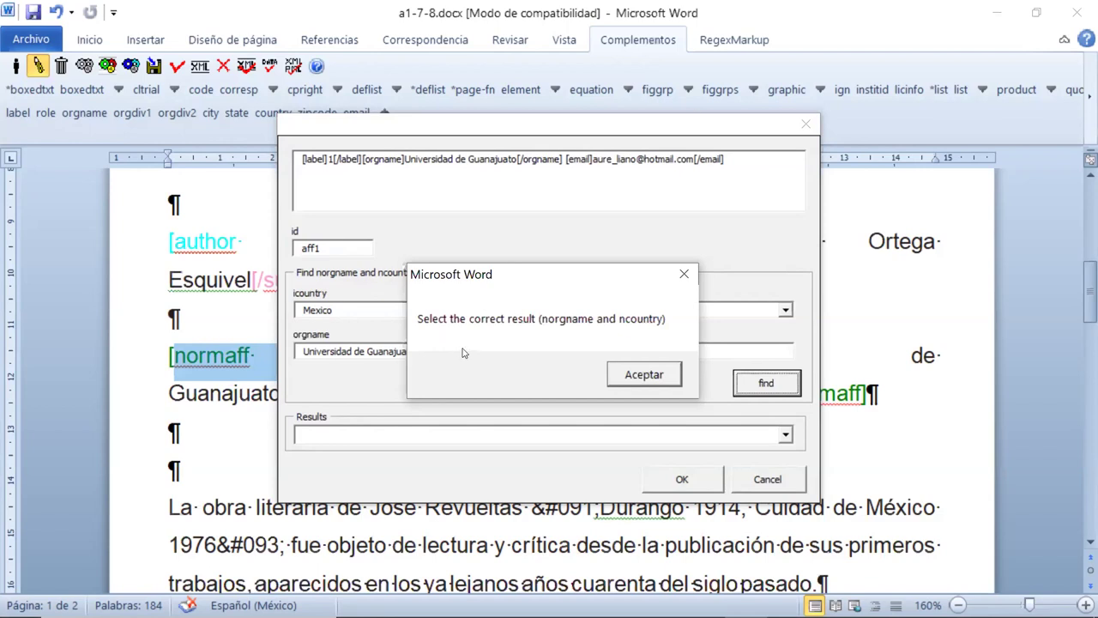
pyautogui.click(645, 375)
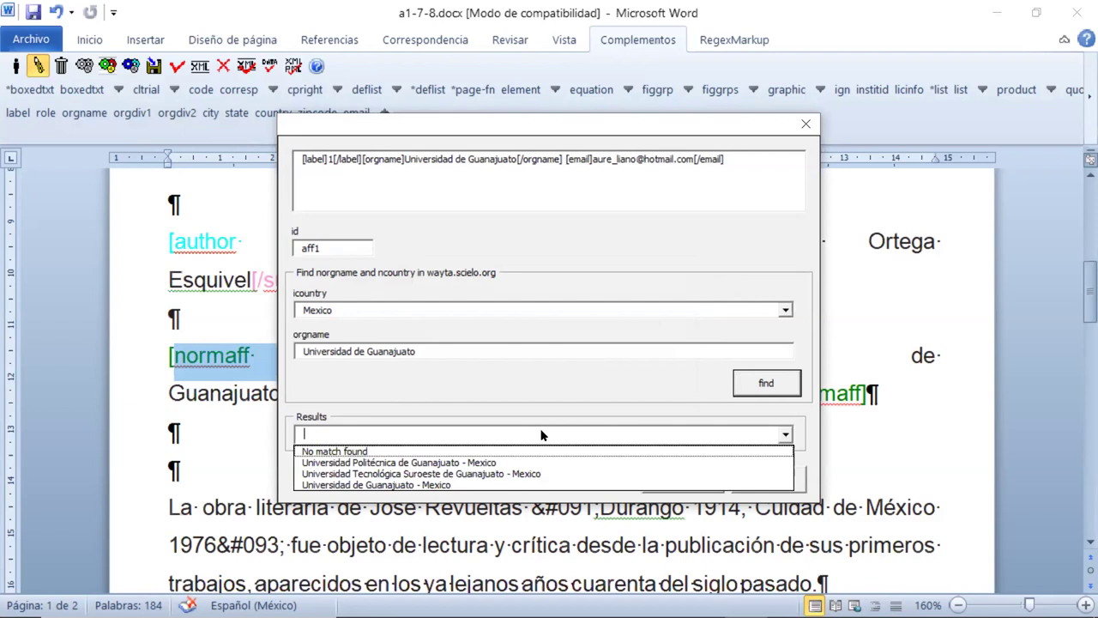
pyautogui.click(530, 485)
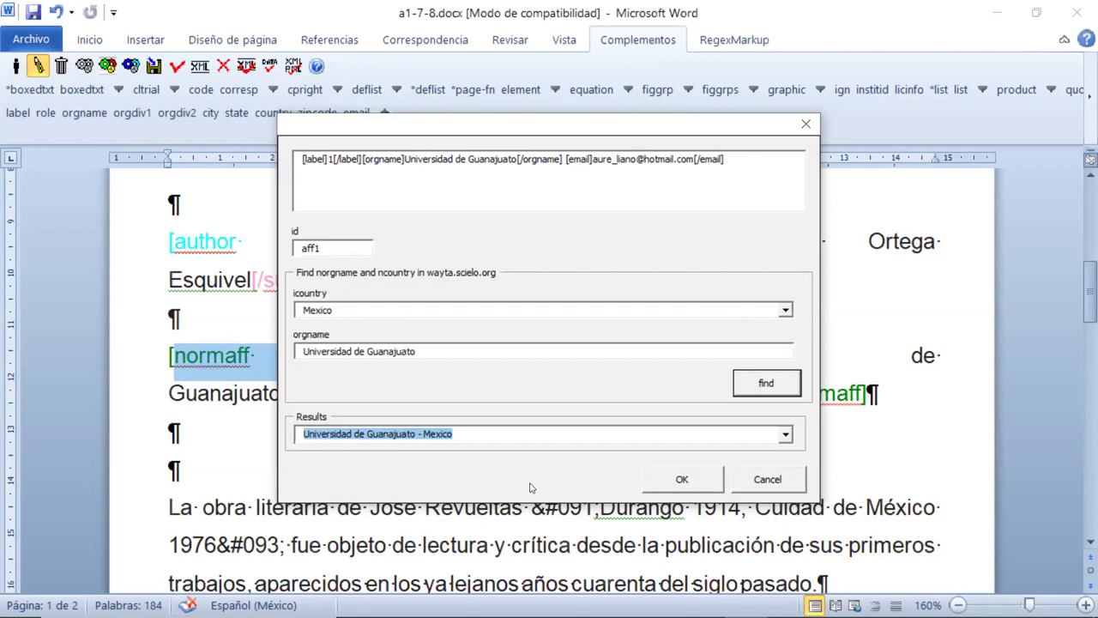
pyautogui.click(699, 482)
pyautogui.click(698, 482)
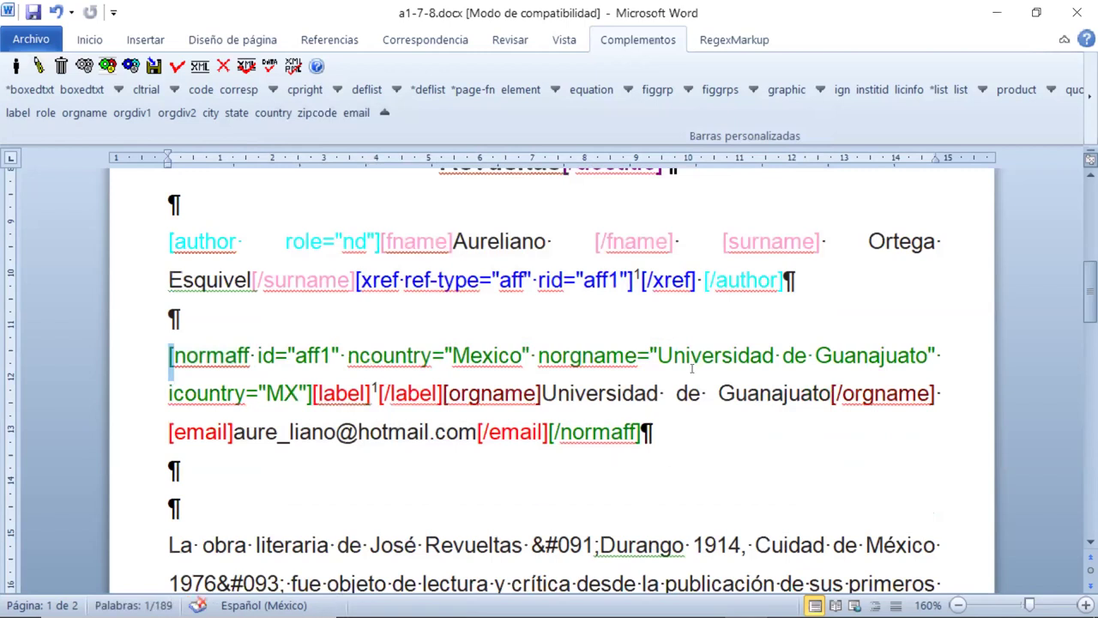
# Step: Examine the ncountry, norgname and icountry attributes in the normaff tag
pyautogui.click(691, 367)
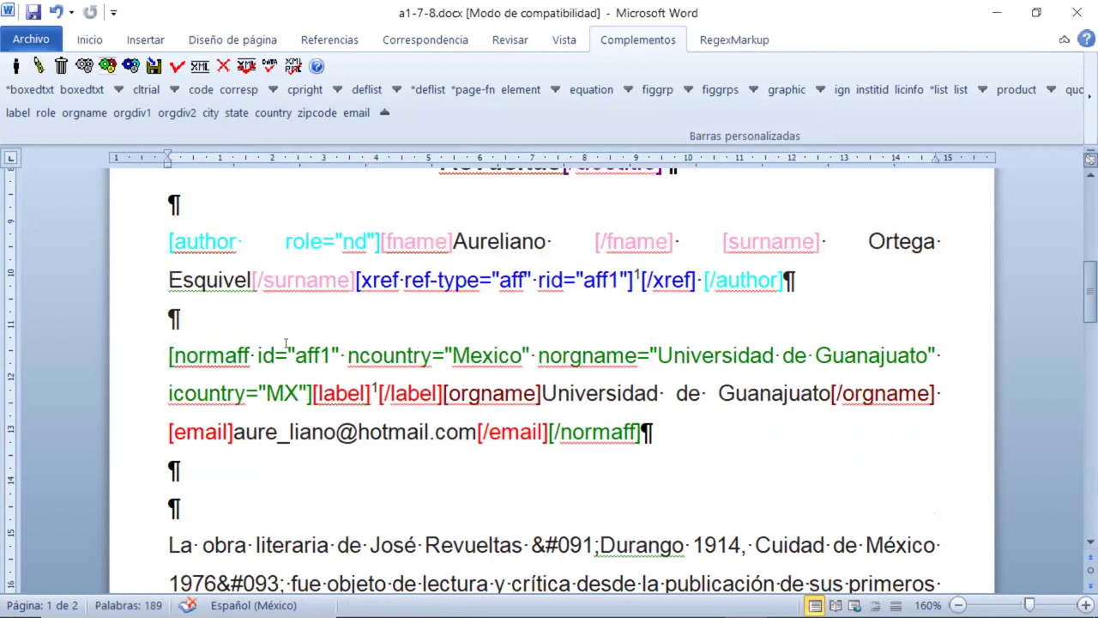
pyautogui.moveTo(346, 355); pyautogui.dragTo(928, 355)
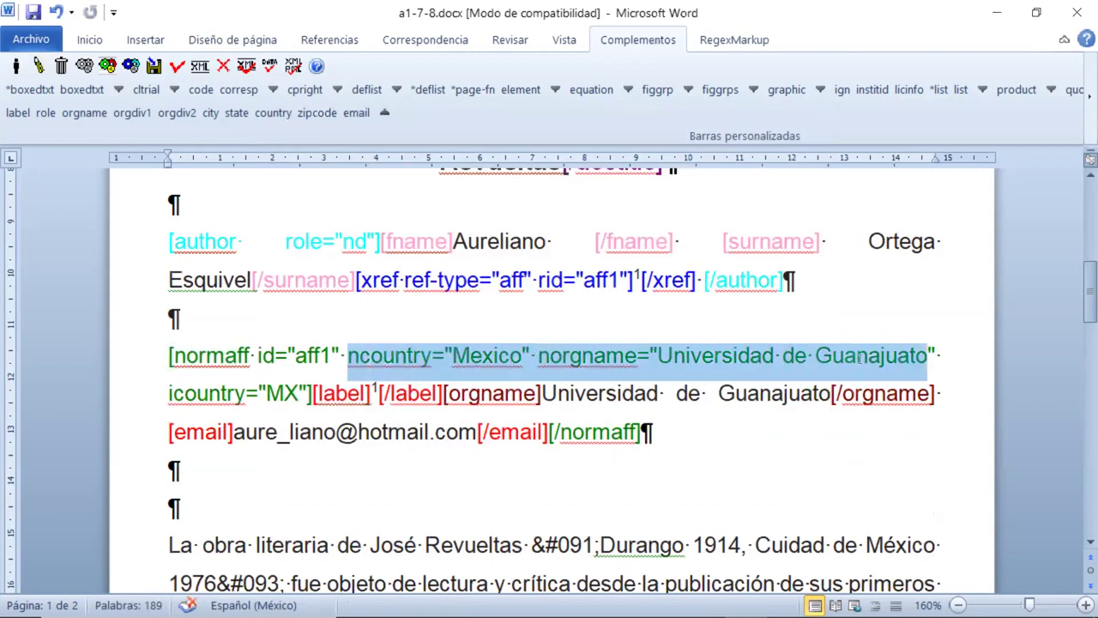
pyautogui.click(224, 354)
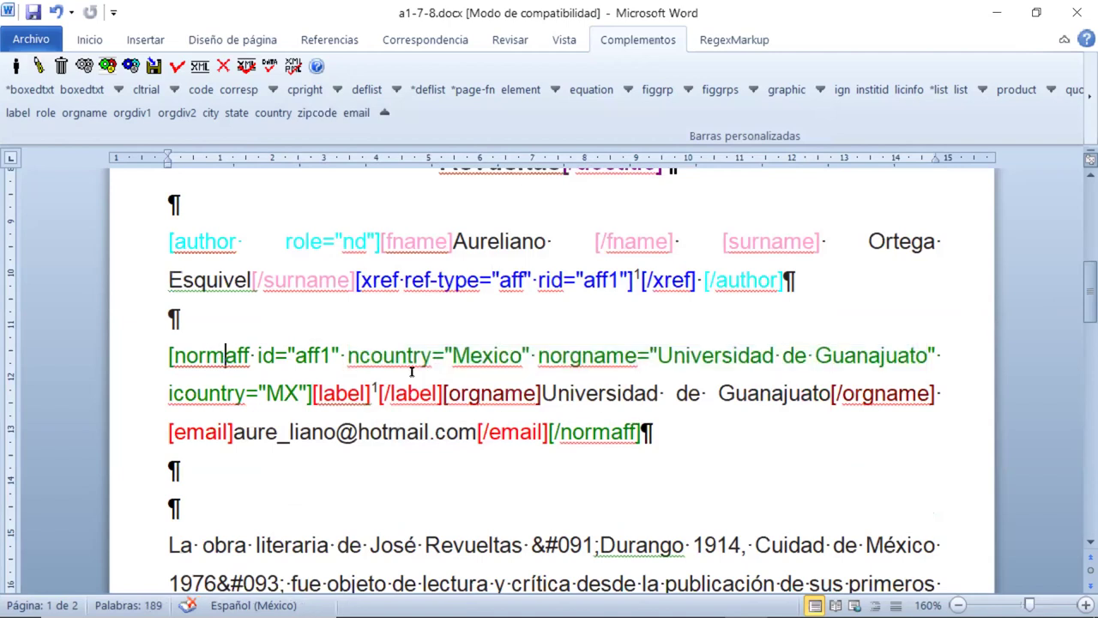
pyautogui.doubleClick(505, 355)
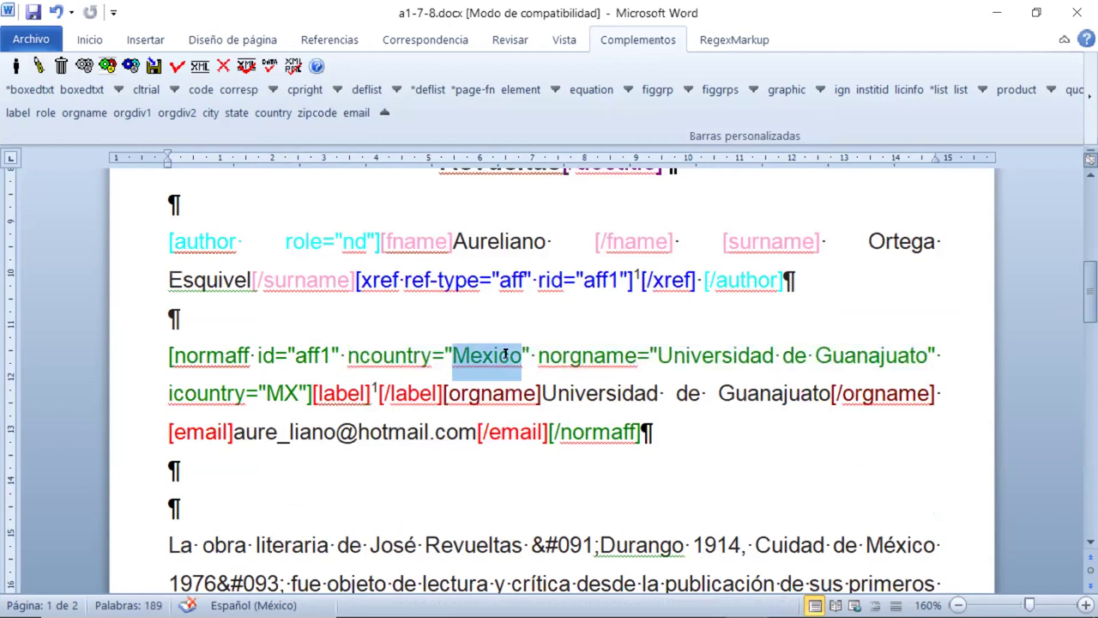
pyautogui.doubleClick(723, 367)
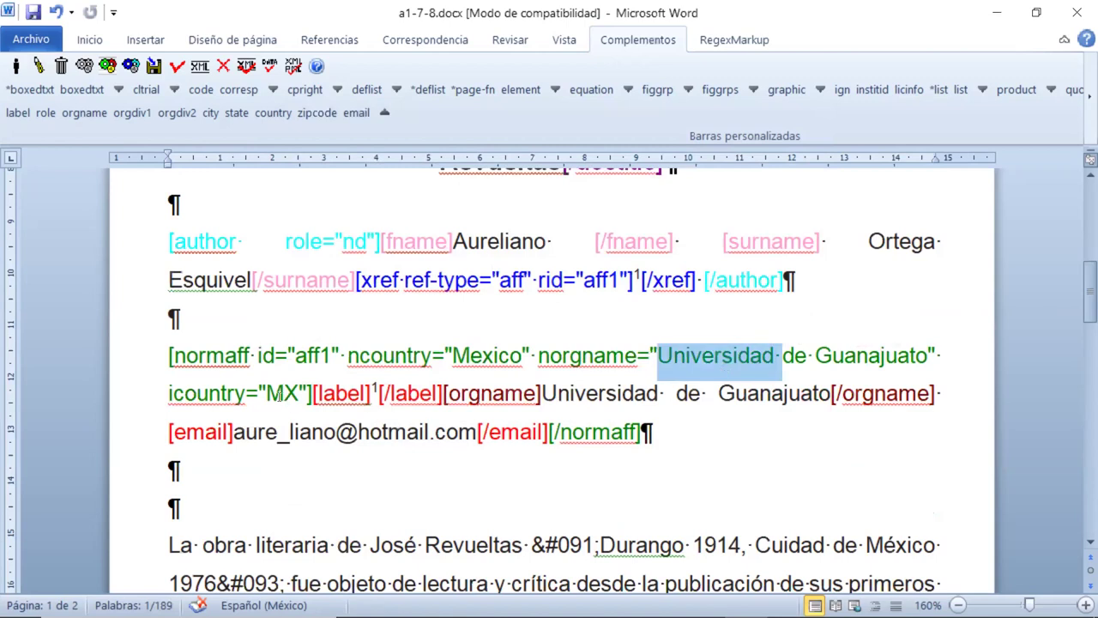
pyautogui.doubleClick(281, 392)
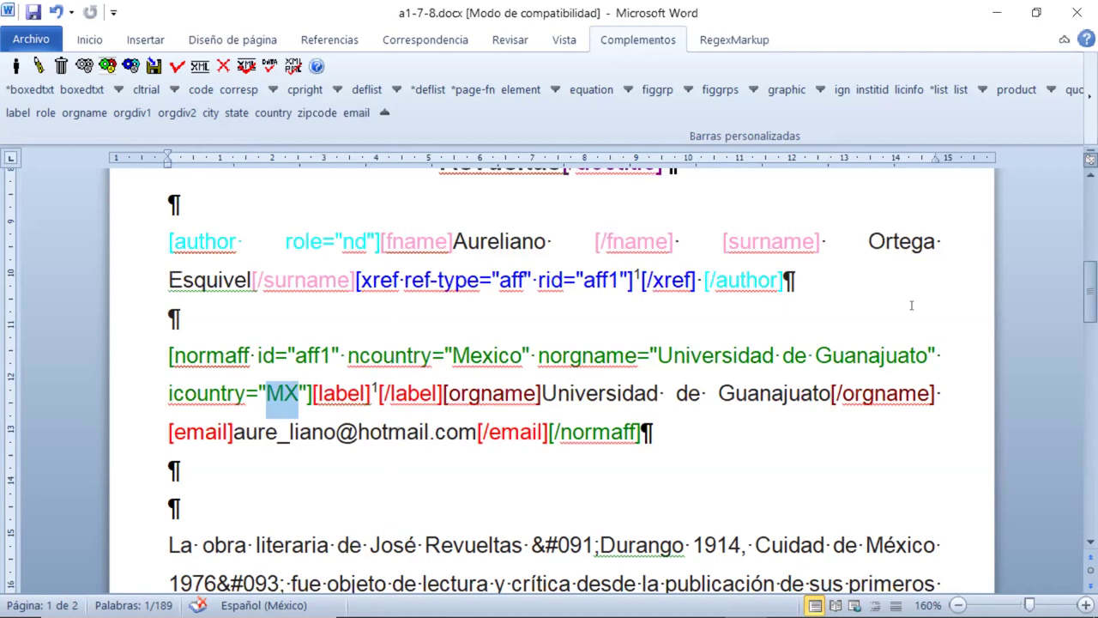
# Step: Review the document from the tagged front matter through the untagged body paragraphs to the closing doc tag
pyautogui.scroll(-3, 893, 290)
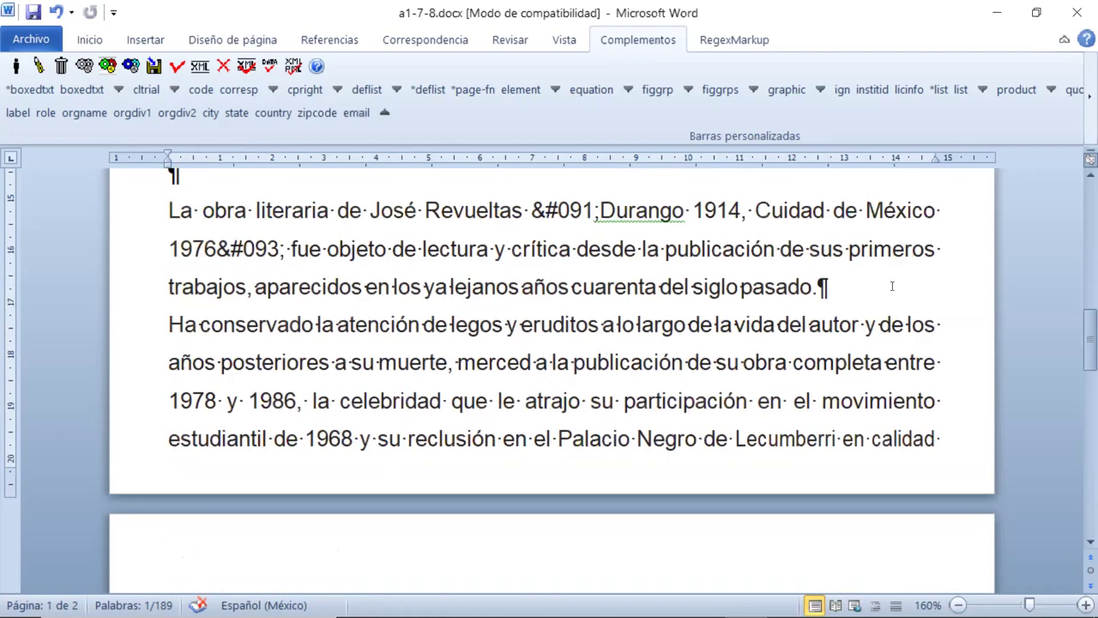
pyautogui.scroll(5, 892, 286)
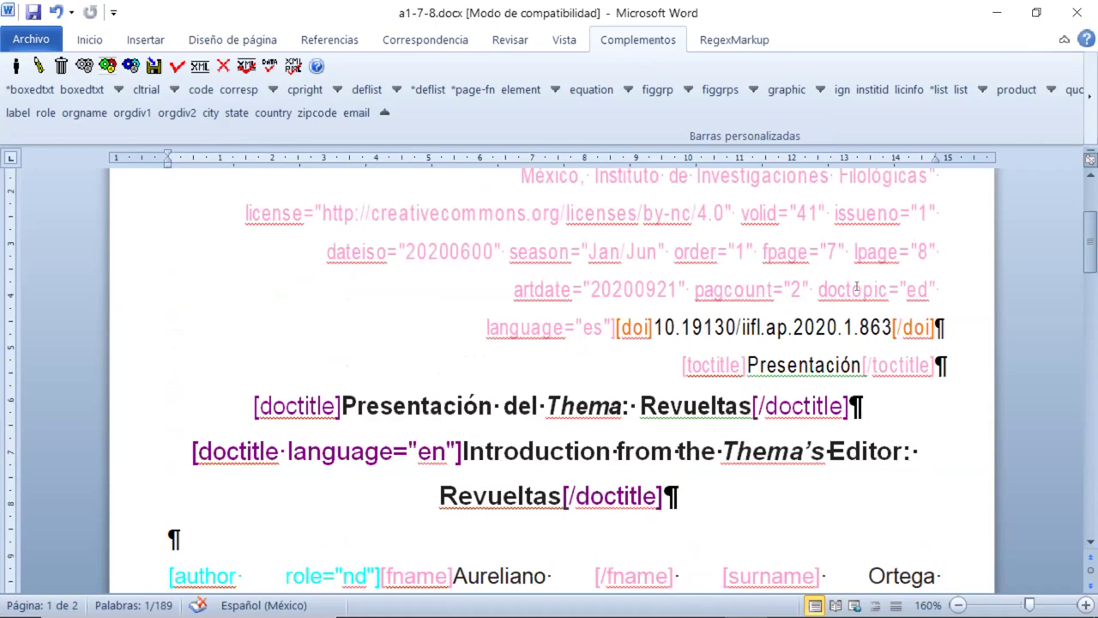
pyautogui.scroll(-3, 856, 287)
pyautogui.scroll(-4, 856, 286)
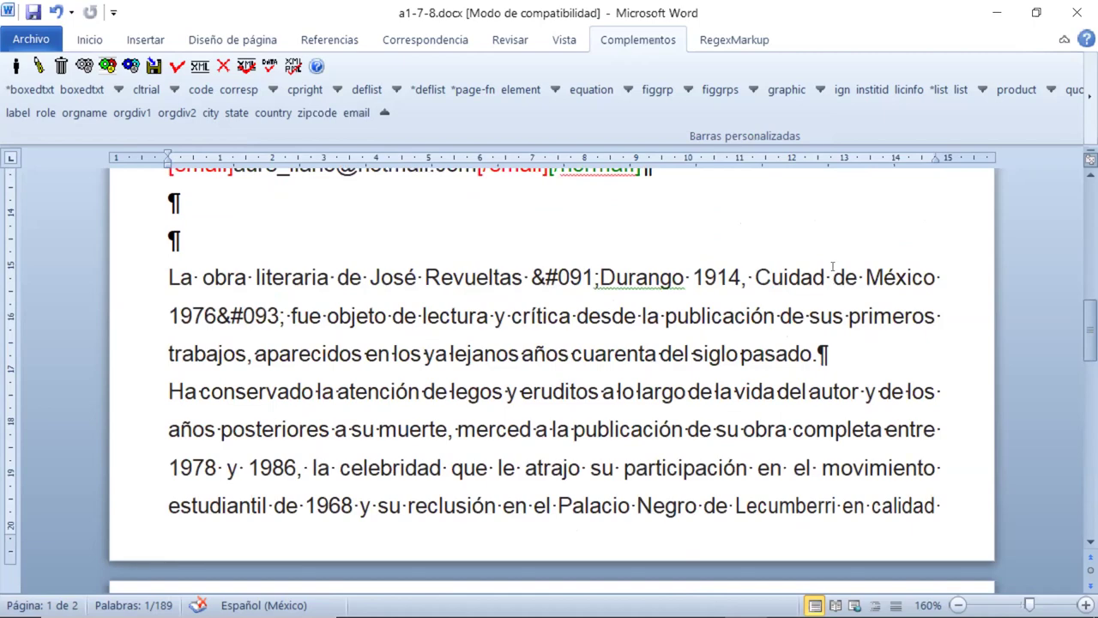
pyautogui.scroll(-9, 832, 266)
pyautogui.scroll(13, 832, 266)
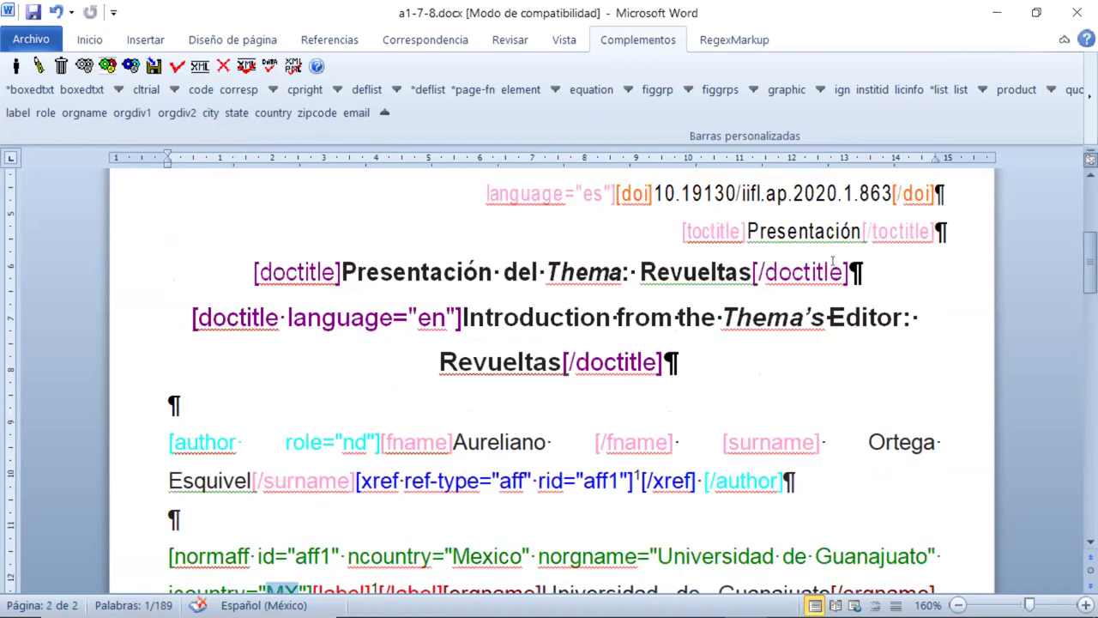
pyautogui.scroll(-3, 830, 271)
pyautogui.scroll(-12, 828, 269)
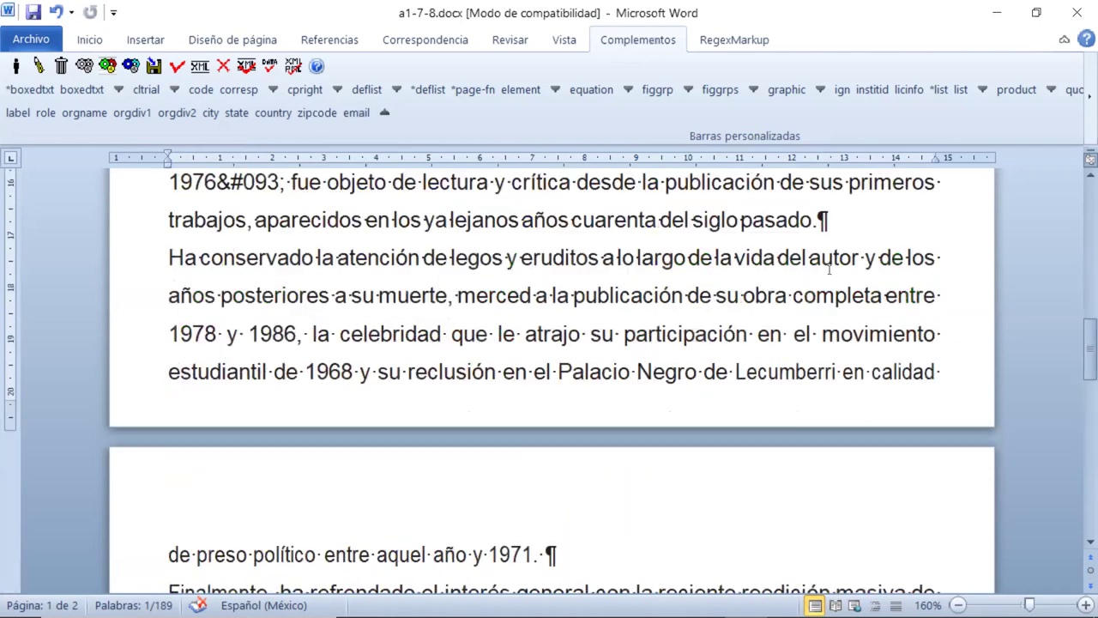
pyautogui.scroll(-2, 832, 262)
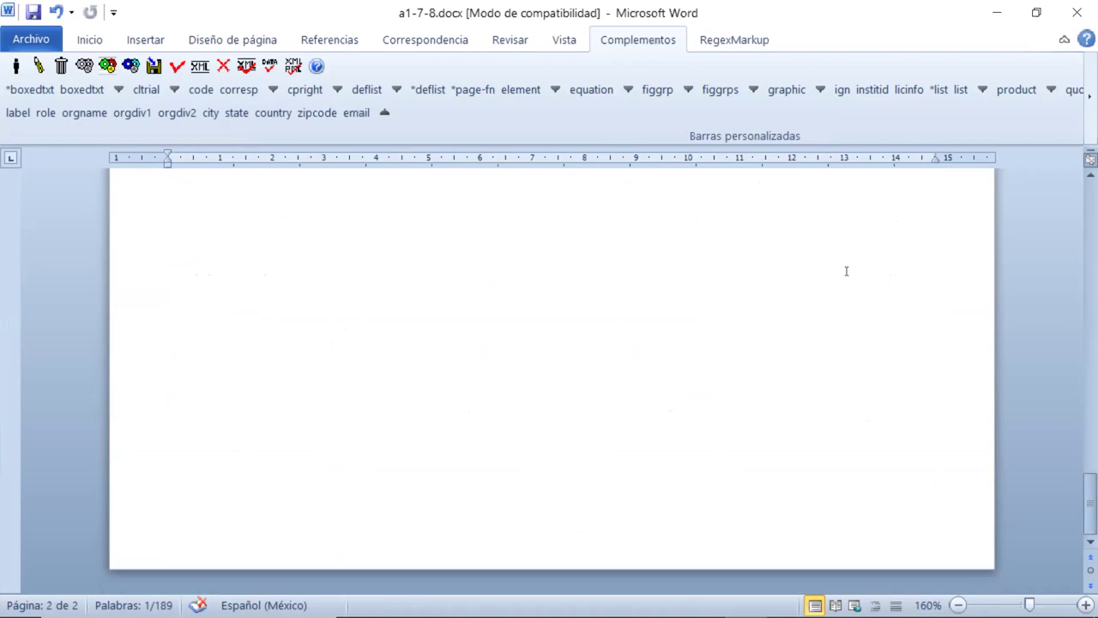
pyautogui.scroll(12, 839, 268)
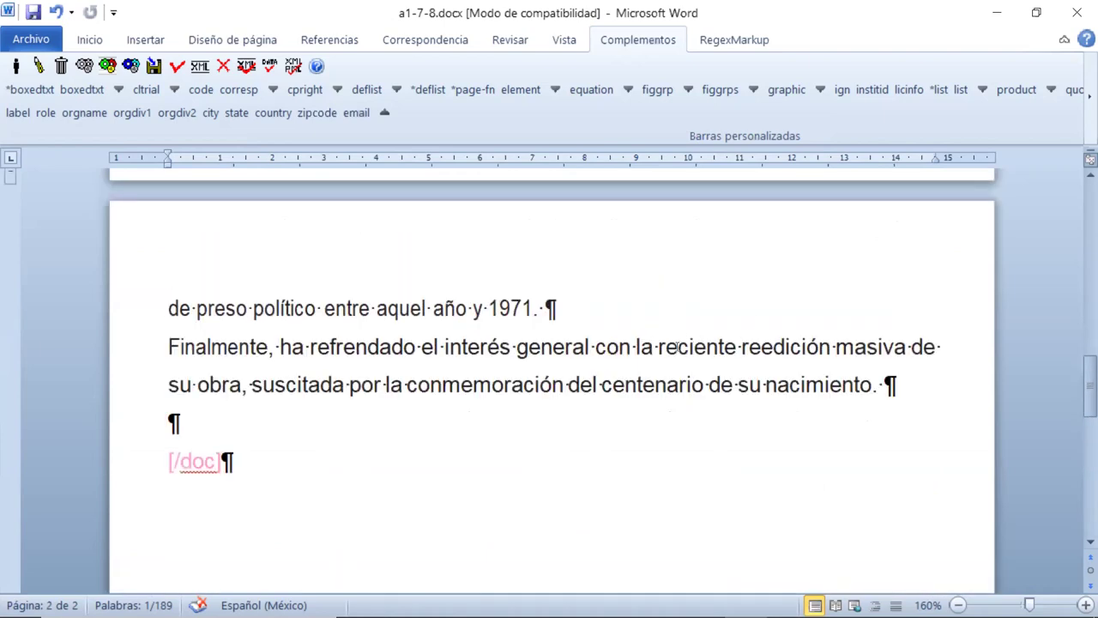
pyautogui.moveTo(243, 464); pyautogui.dragTo(168, 468)
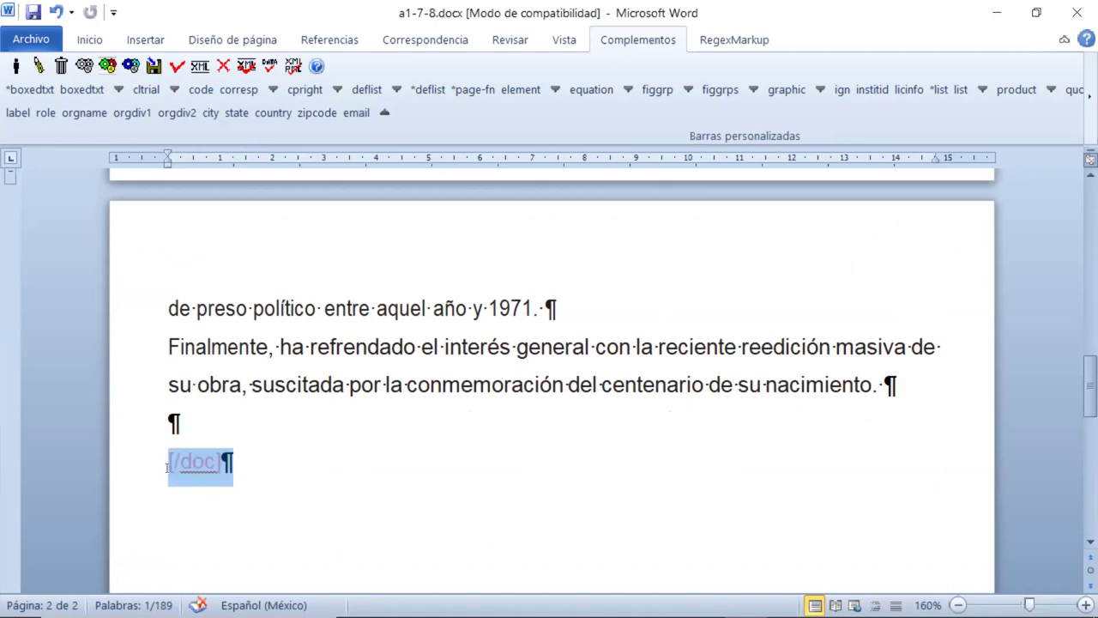
pyautogui.scroll(2, 597, 333)
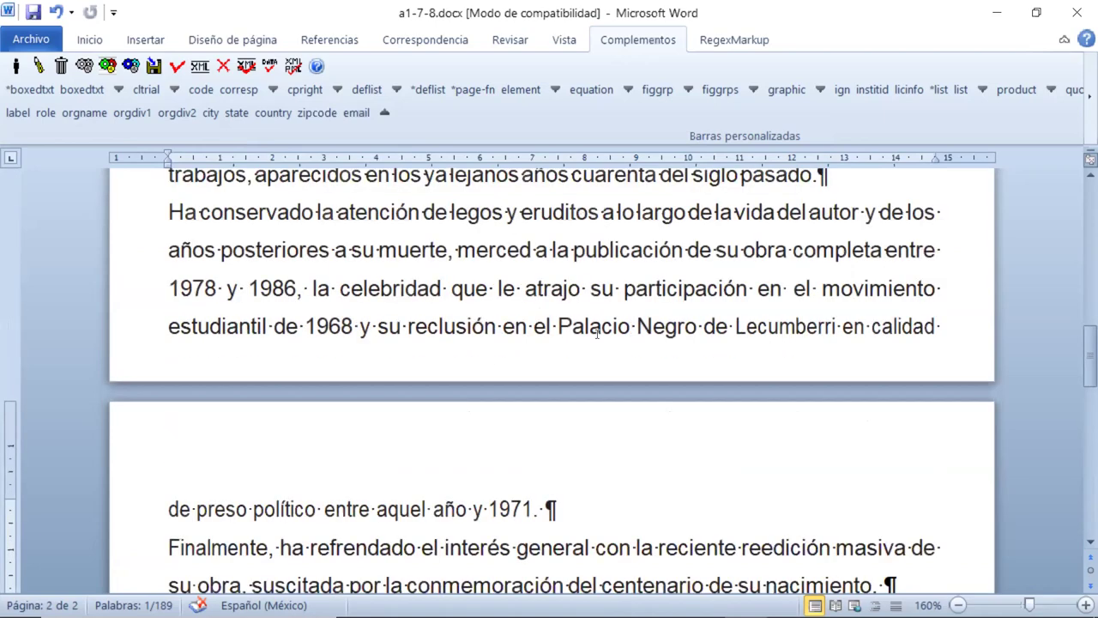
pyautogui.scroll(1, 597, 333)
pyautogui.scroll(1, 597, 333)
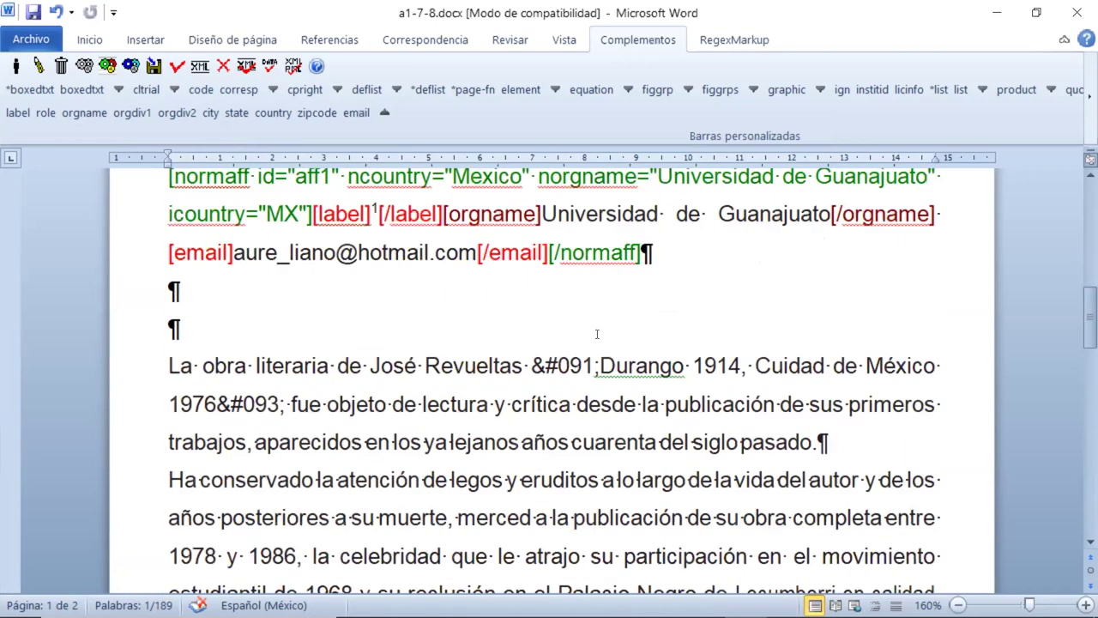
pyautogui.click(332, 44)
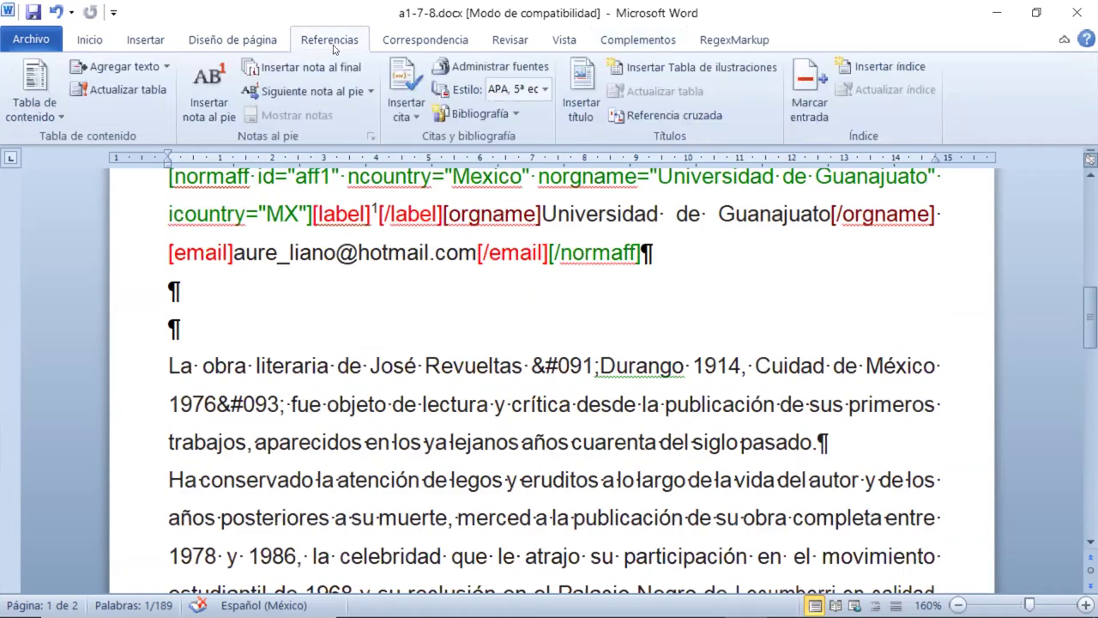
pyautogui.click(655, 40)
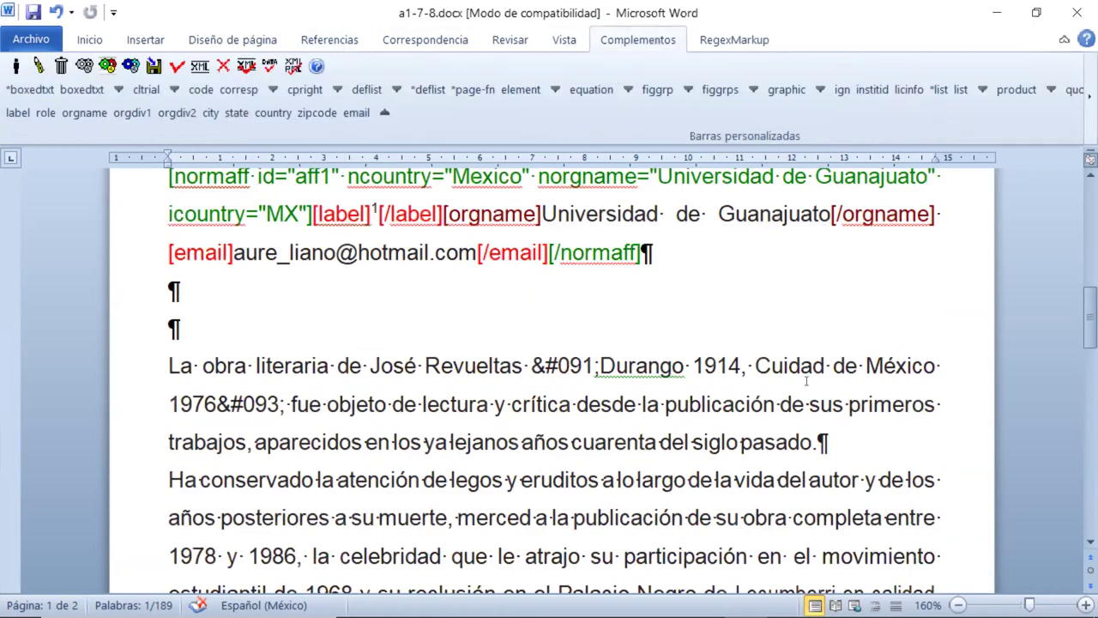
pyautogui.scroll(-2, 783, 307)
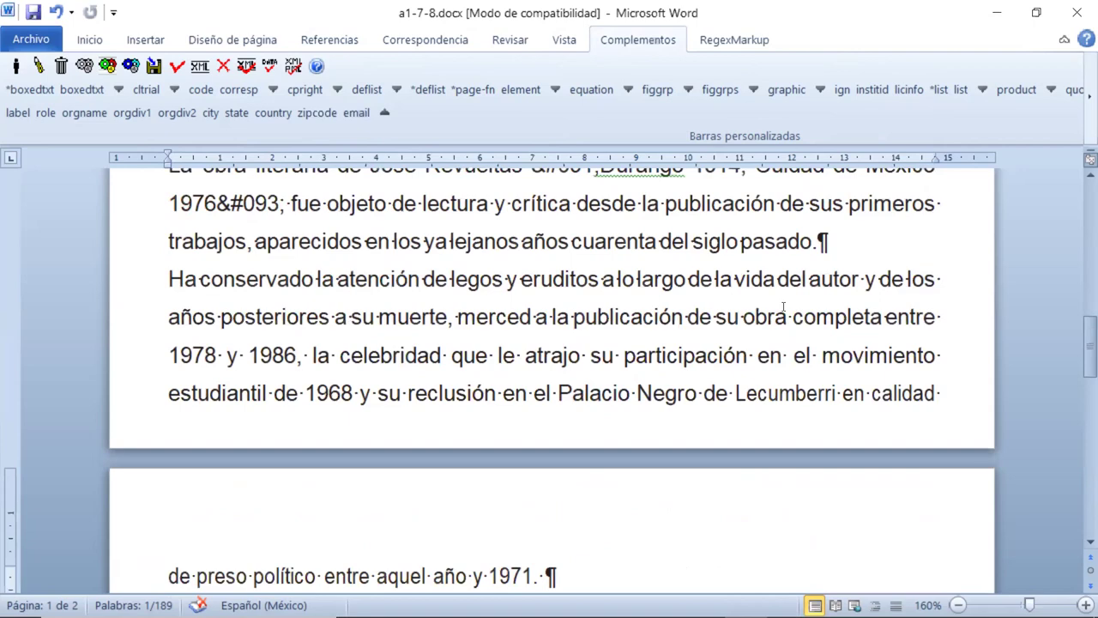
pyautogui.scroll(-1, 783, 307)
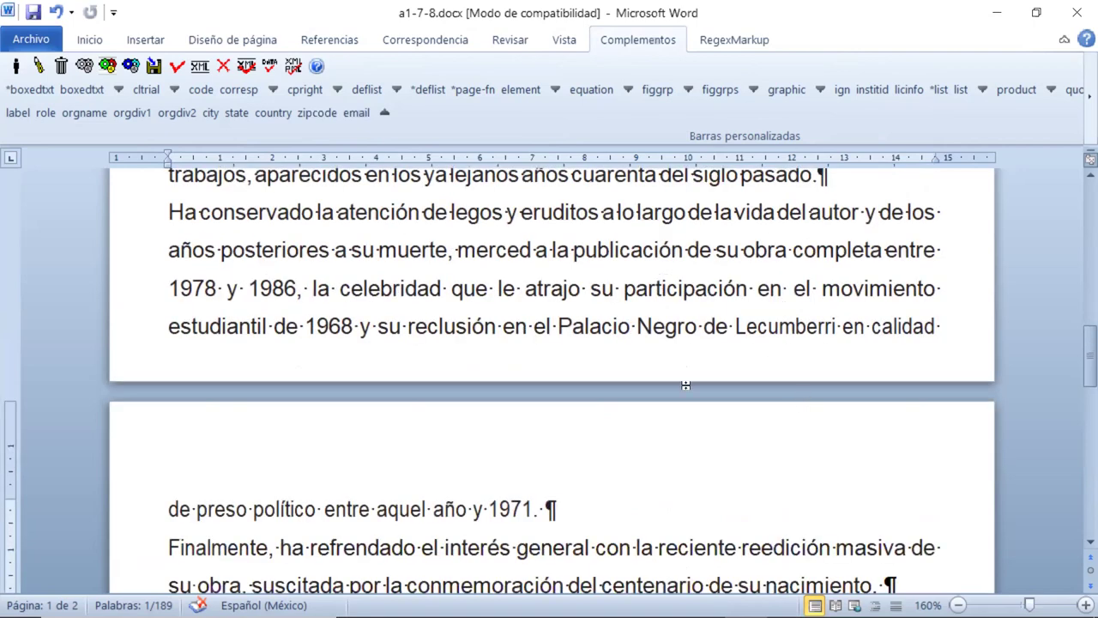
pyautogui.scroll(4, 677, 382)
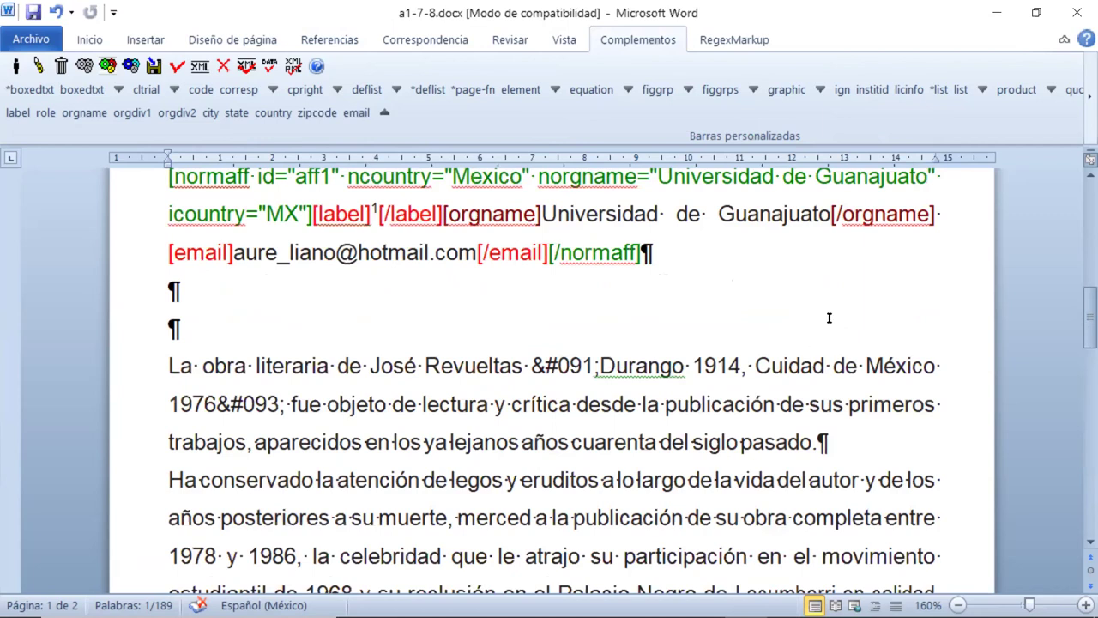
# Step: Tag the body paragraphs from "La obra literaria" through "su nacimiento." as xmlbody, answering No to citations being identified by author and date
pyautogui.click(170, 364)
pyautogui.moveTo(170, 364); pyautogui.dragTo(878, 388)
pyautogui.scroll(-3, 992, 396)
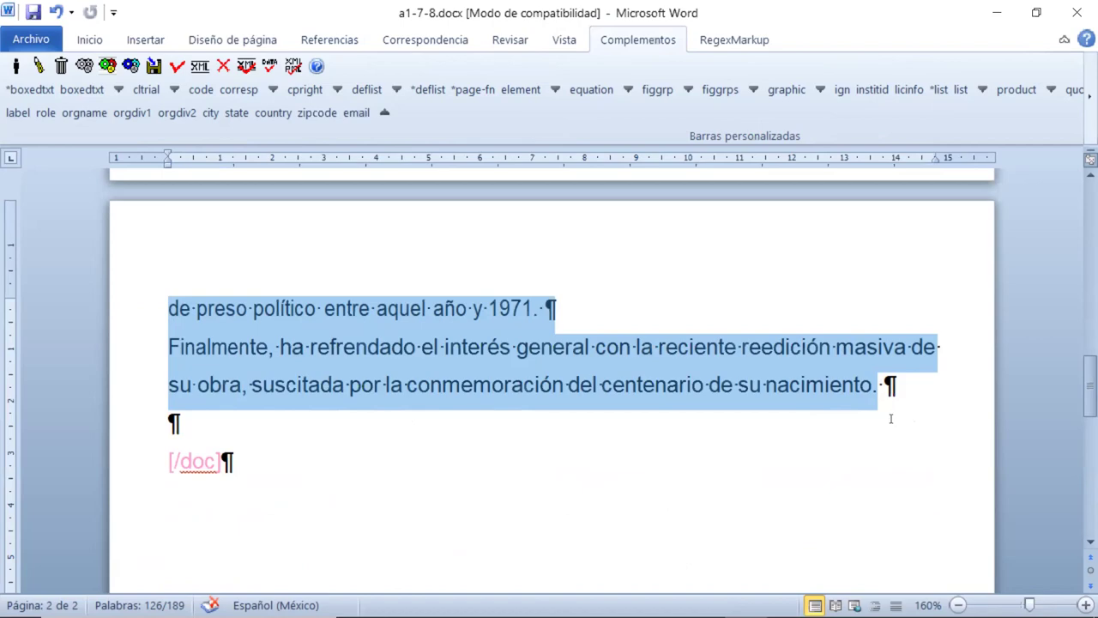
pyautogui.scroll(8, 892, 414)
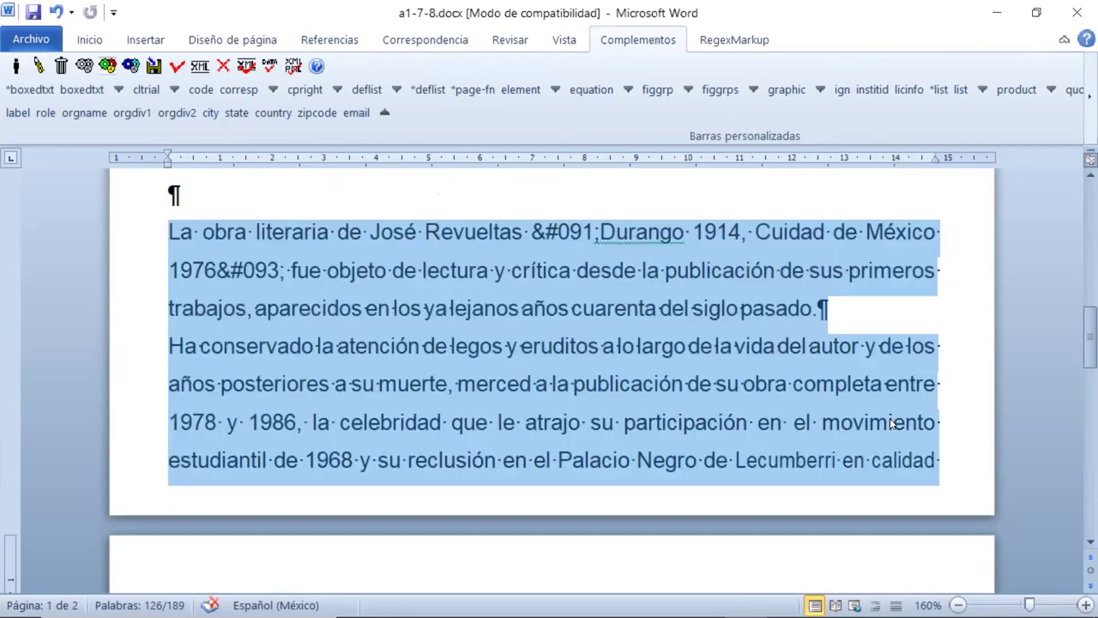
pyautogui.scroll(-3, 832, 333)
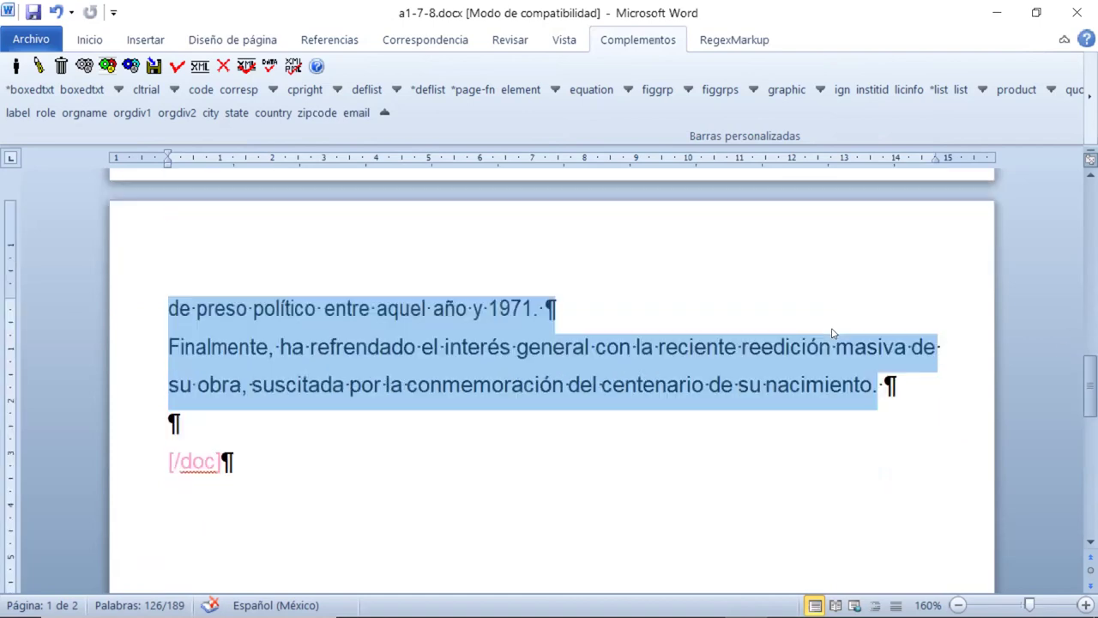
pyautogui.scroll(5, 832, 333)
pyautogui.scroll(-2, 832, 333)
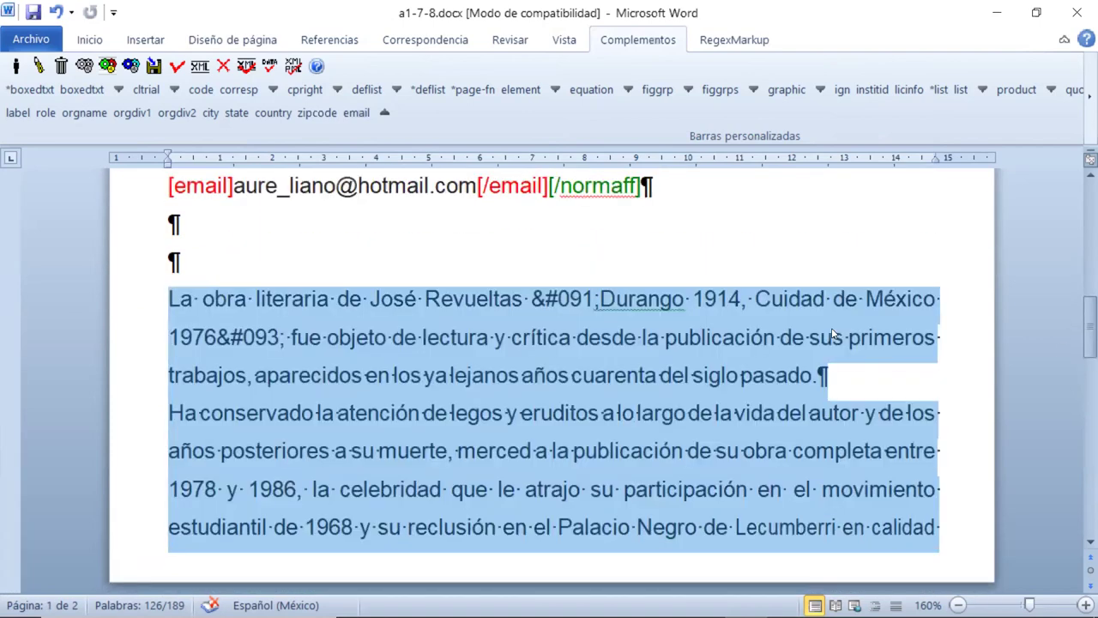
pyautogui.click(388, 115)
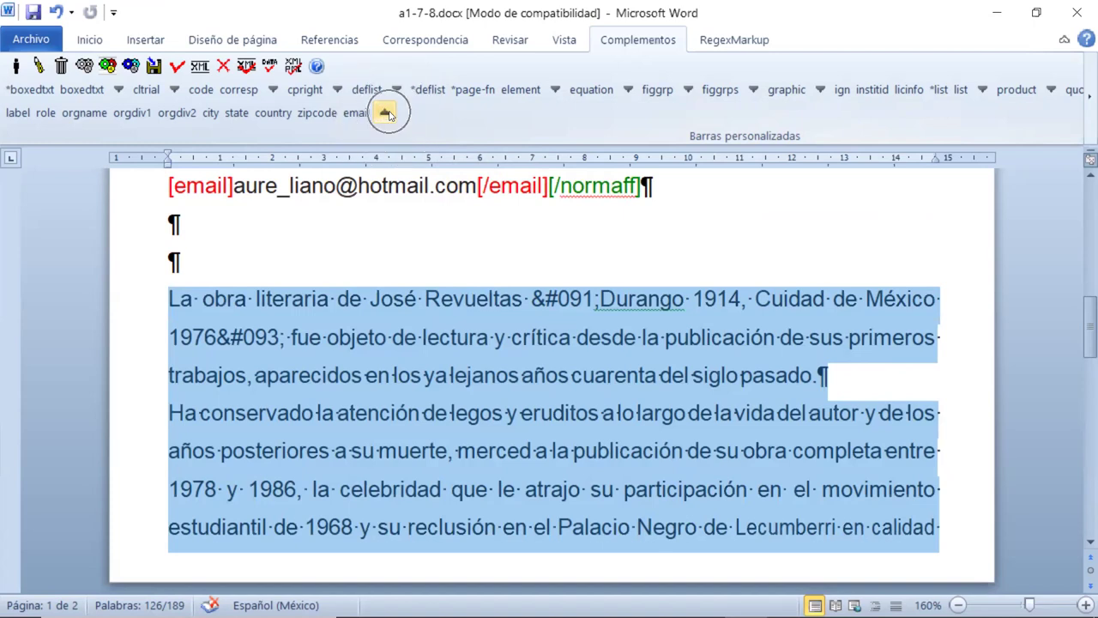
pyautogui.click(388, 115)
pyautogui.click(387, 114)
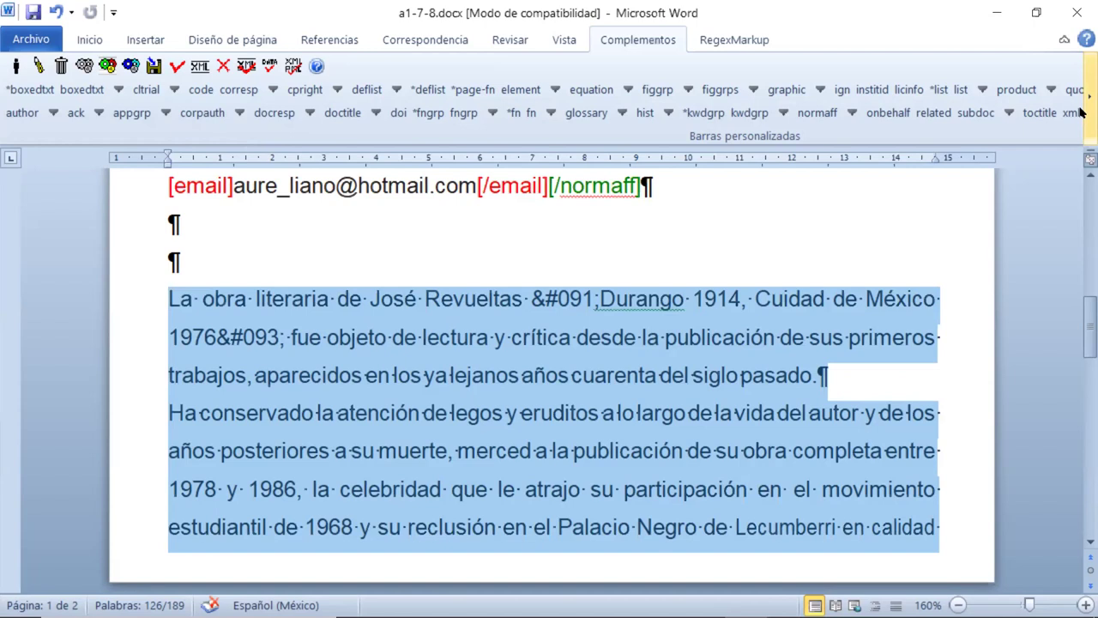
pyautogui.click(1084, 110)
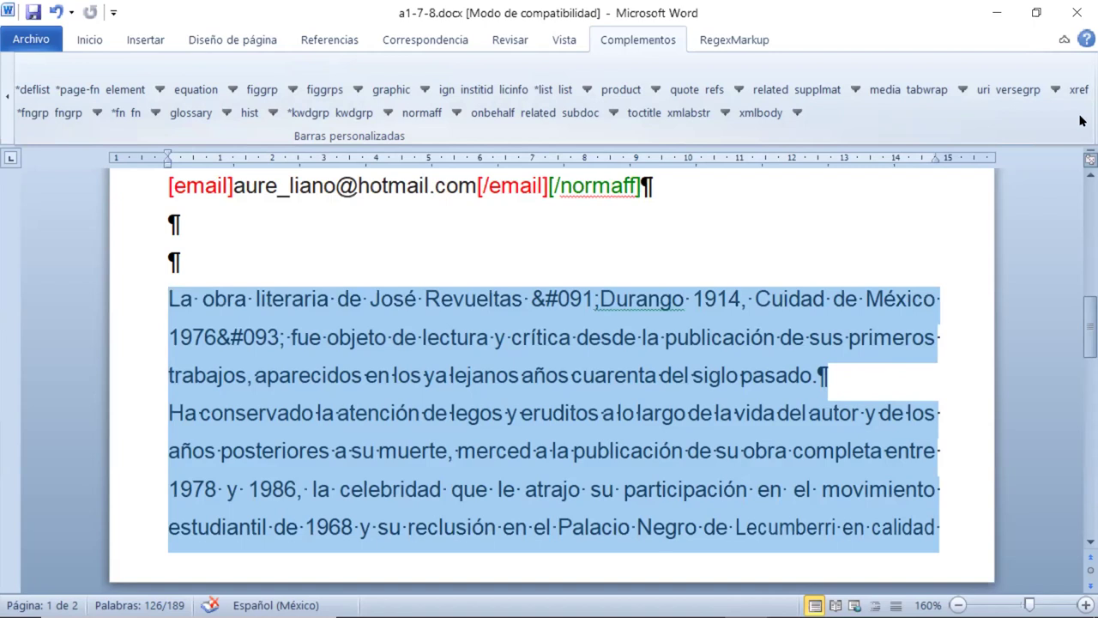
pyautogui.click(775, 118)
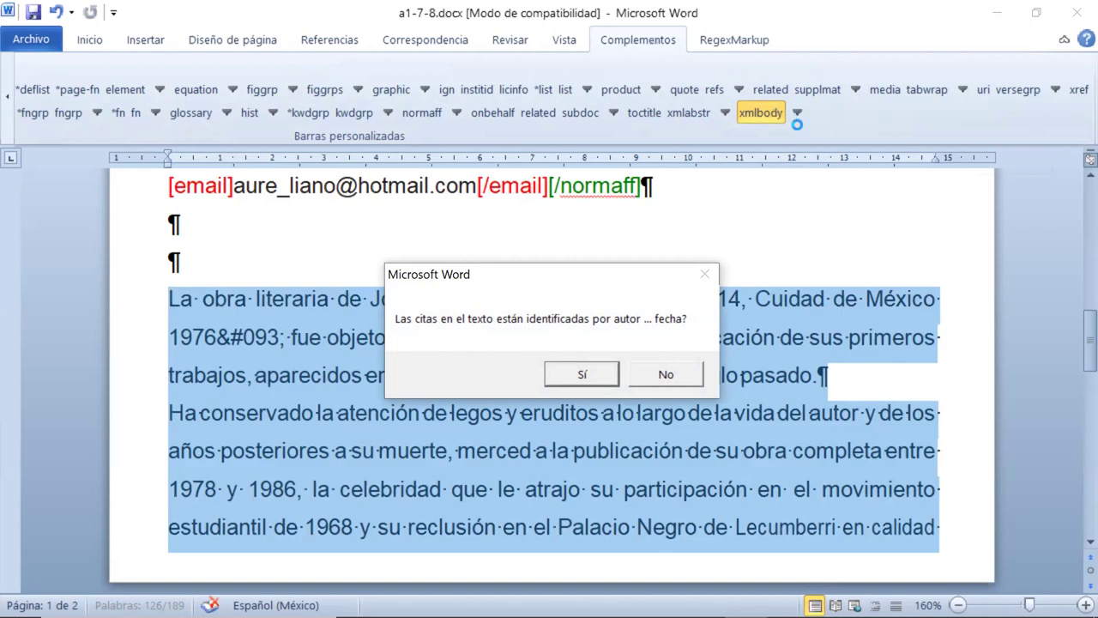
pyautogui.click(692, 378)
pyautogui.click(690, 376)
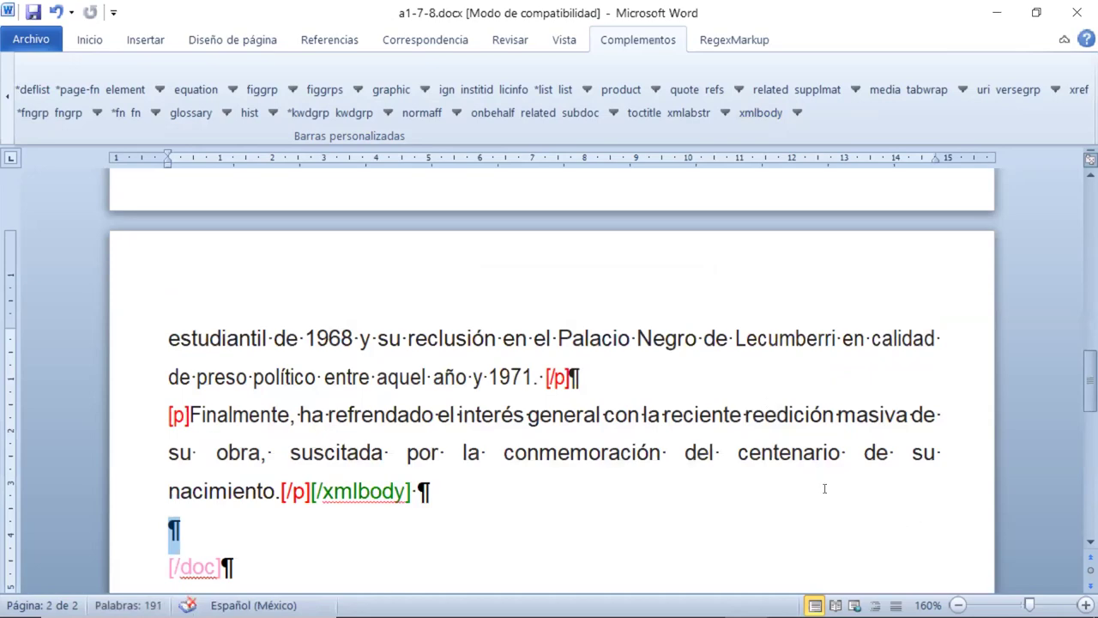
# Step: Review the tagged article body from the opening xmlbody tag to the closing xmlbody and doc tags
pyautogui.scroll(3, 824, 488)
pyautogui.scroll(3, 821, 490)
pyautogui.scroll(-4, 821, 490)
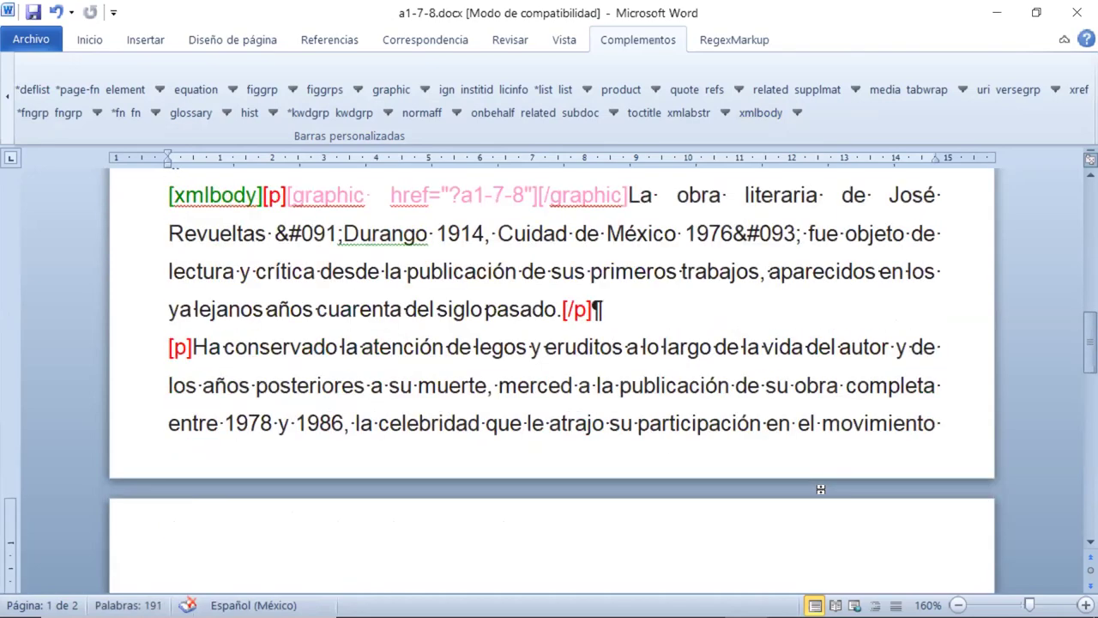
pyautogui.scroll(3, 821, 489)
pyautogui.scroll(-1, 821, 490)
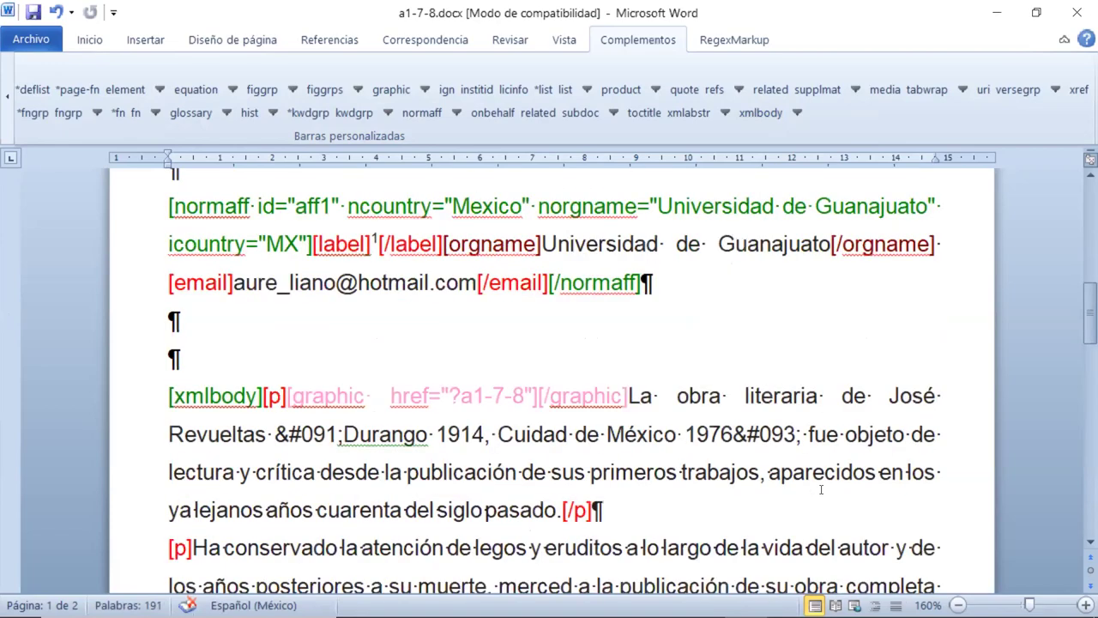
pyautogui.scroll(-9, 821, 490)
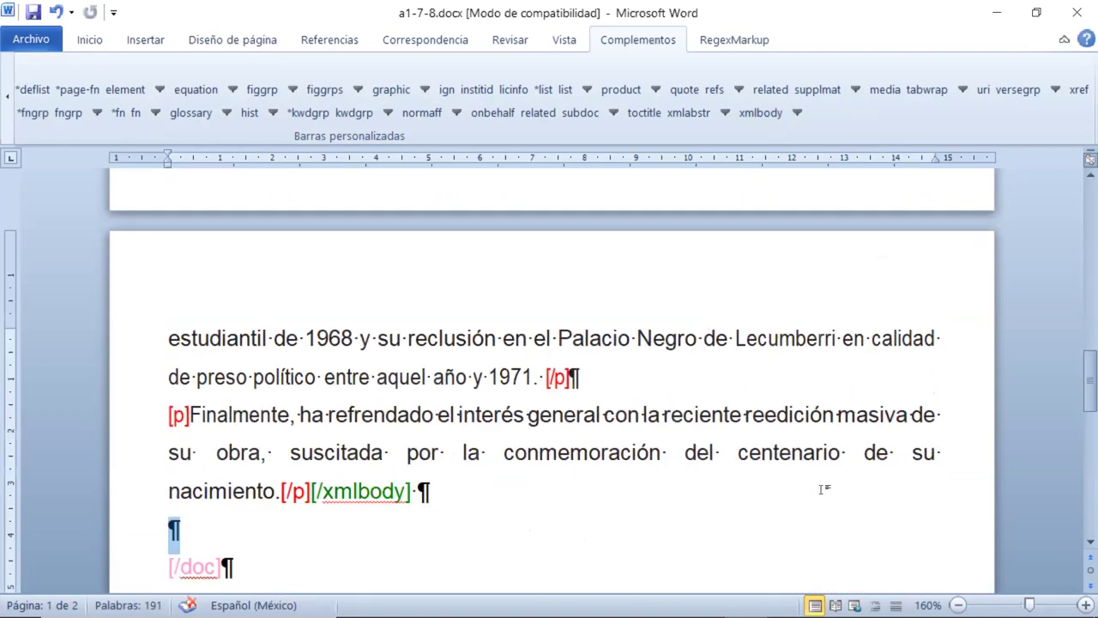
pyautogui.scroll(10, 821, 490)
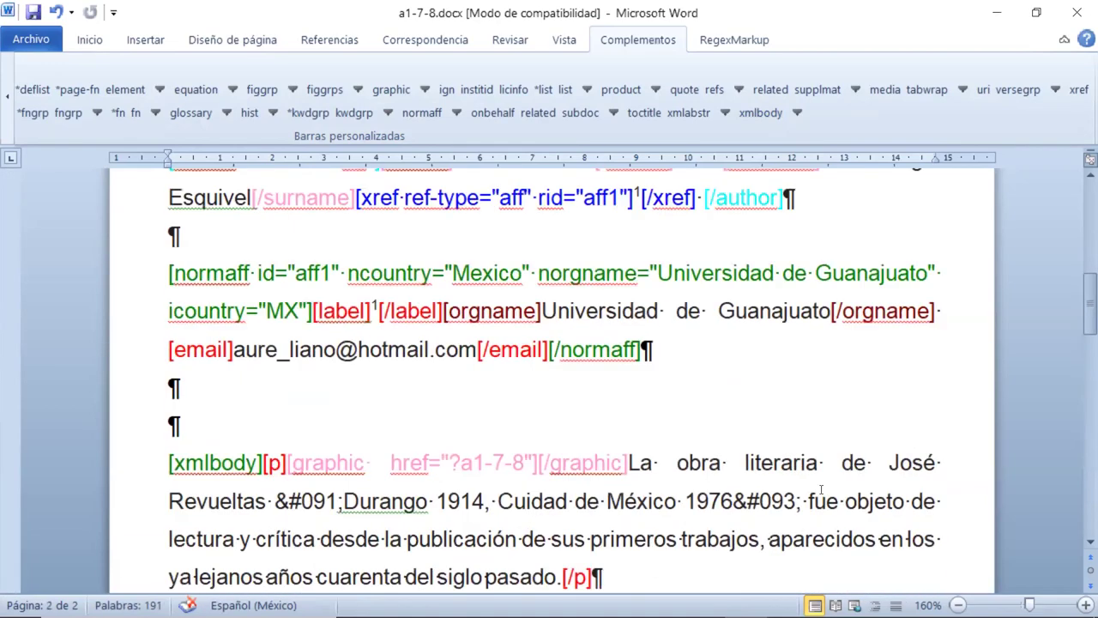
pyautogui.scroll(-9, 821, 489)
pyautogui.scroll(8, 821, 489)
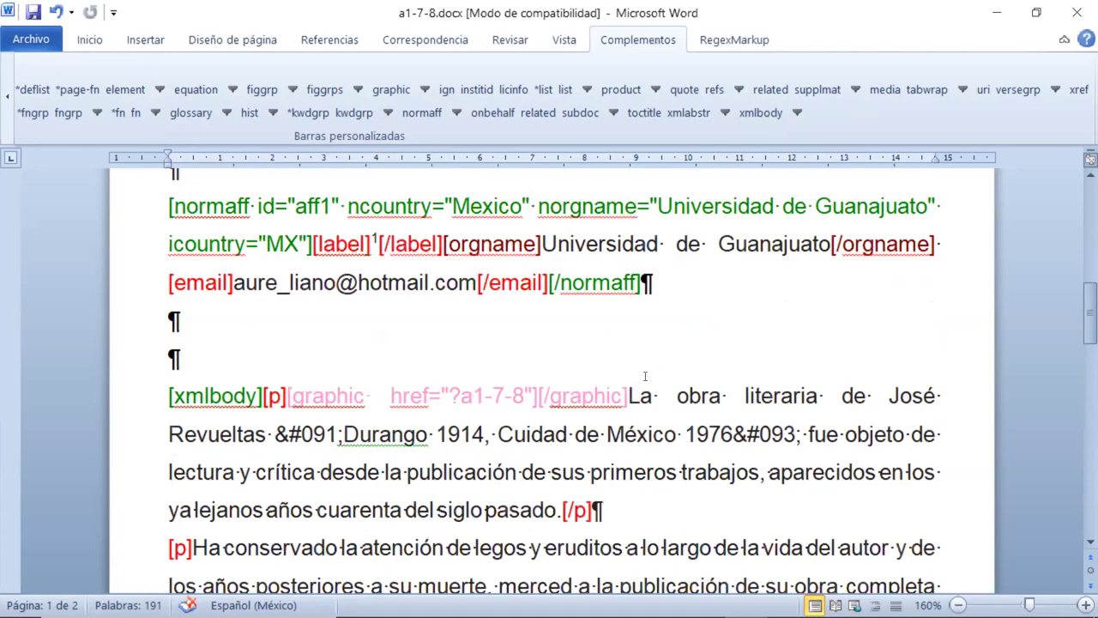
pyautogui.scroll(-4, 777, 320)
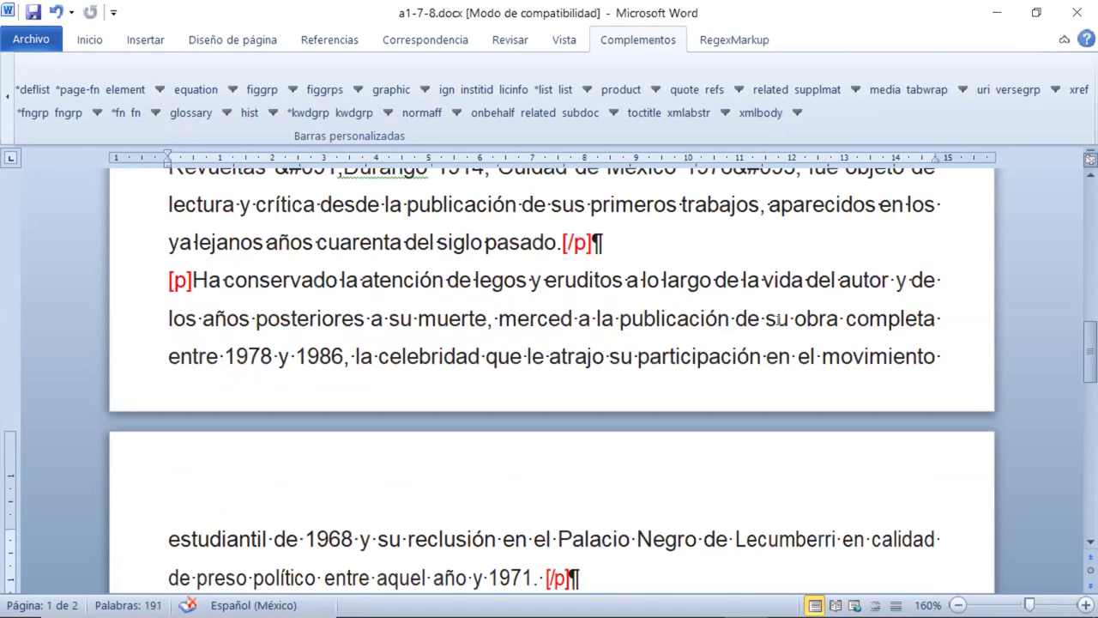
pyautogui.scroll(2, 774, 324)
# Step: Examine the xmlbody tag and the p tags that mark each paragraph of the article body
pyautogui.doubleClick(215, 263)
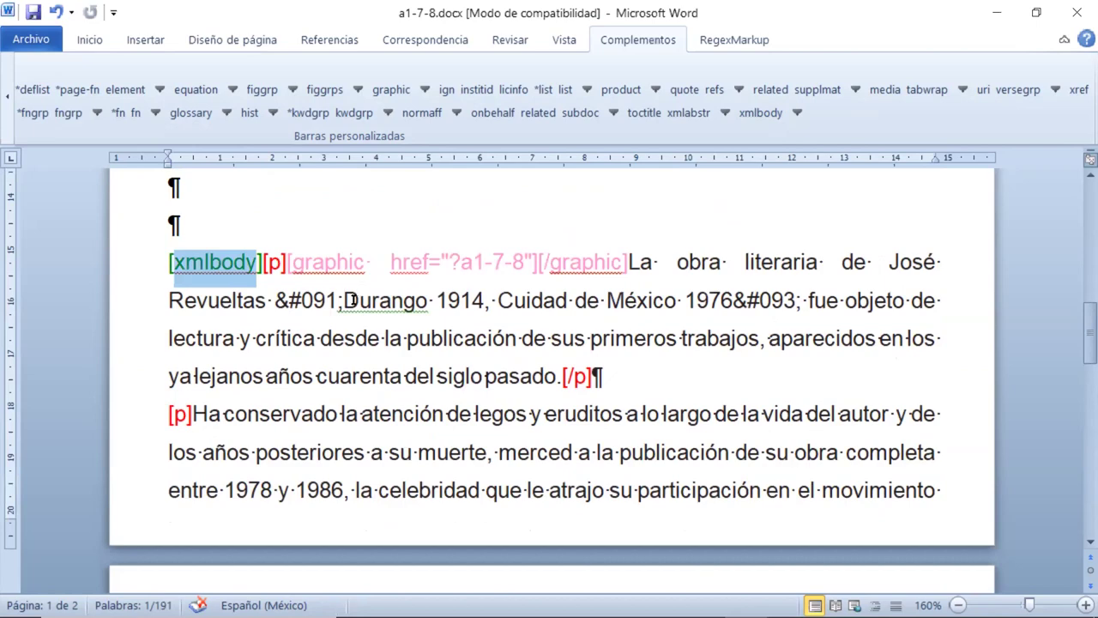
pyautogui.scroll(-1, 391, 271)
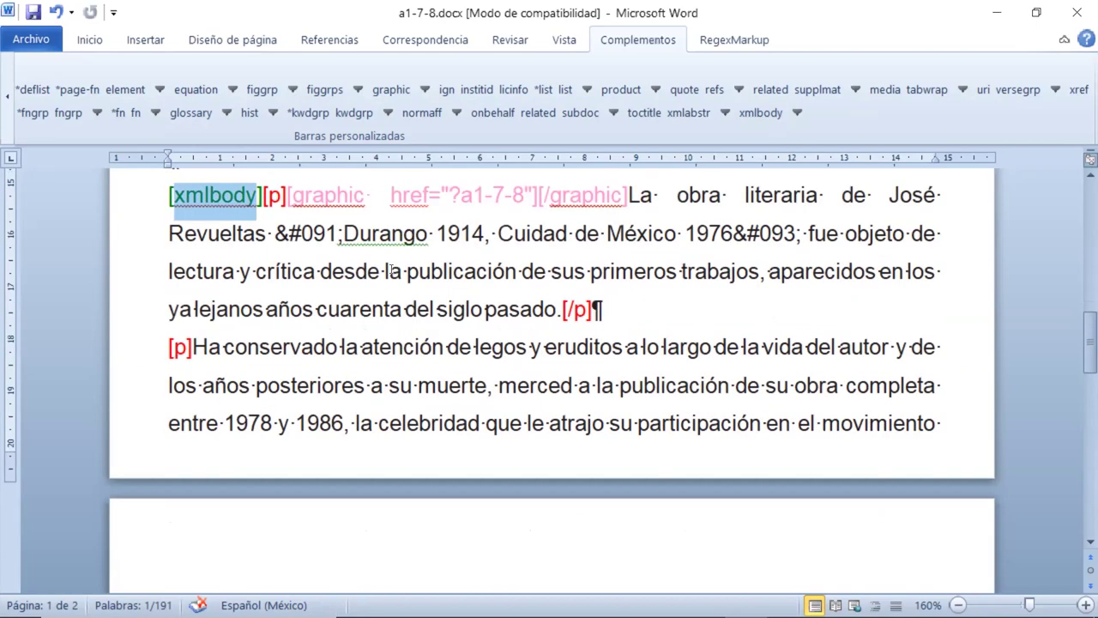
pyautogui.scroll(-5, 390, 271)
pyautogui.scroll(8, 390, 271)
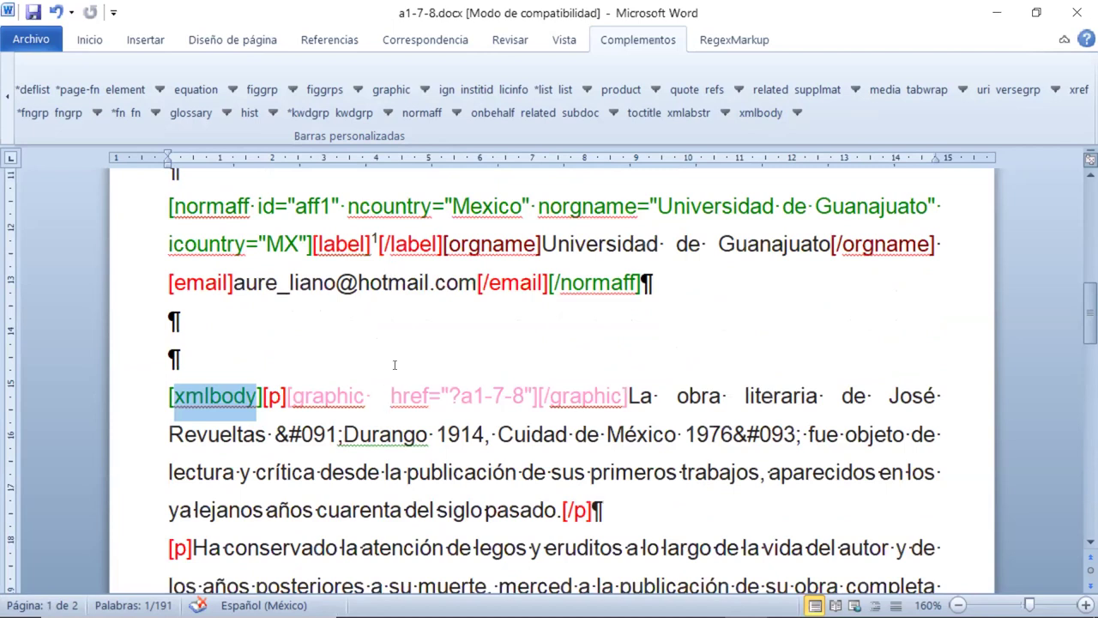
pyautogui.click(273, 394)
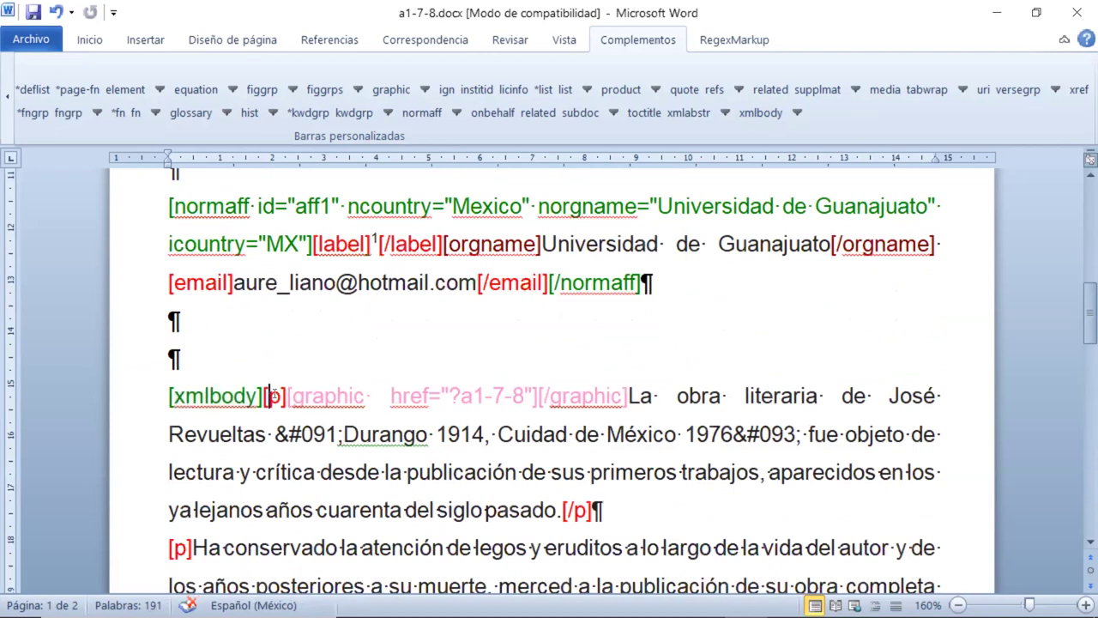
pyautogui.doubleClick(273, 395)
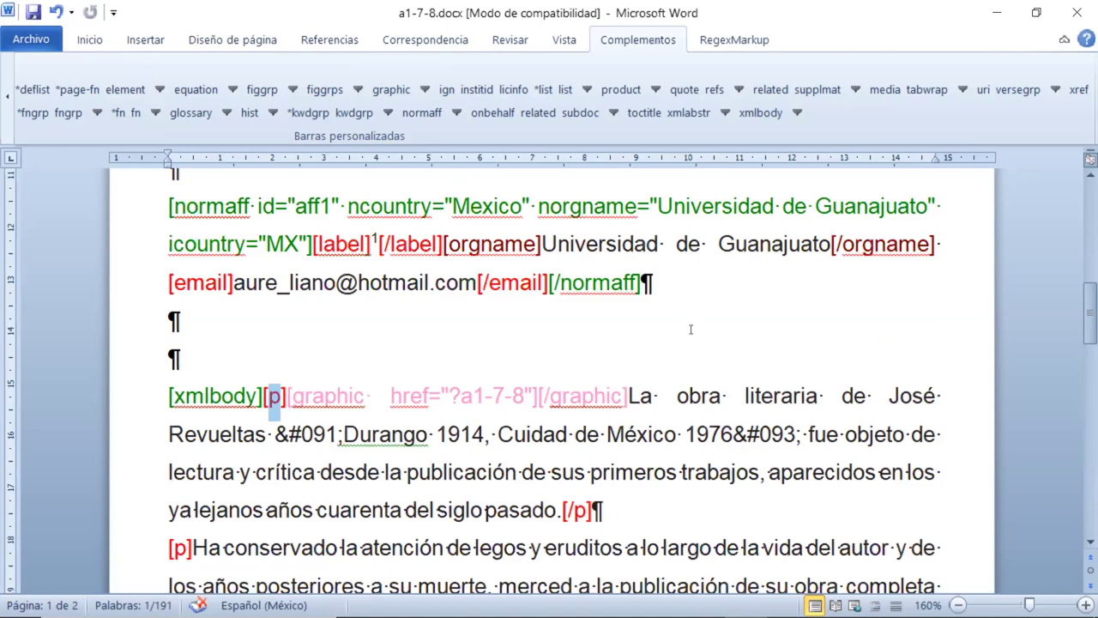
pyautogui.scroll(-6, 690, 329)
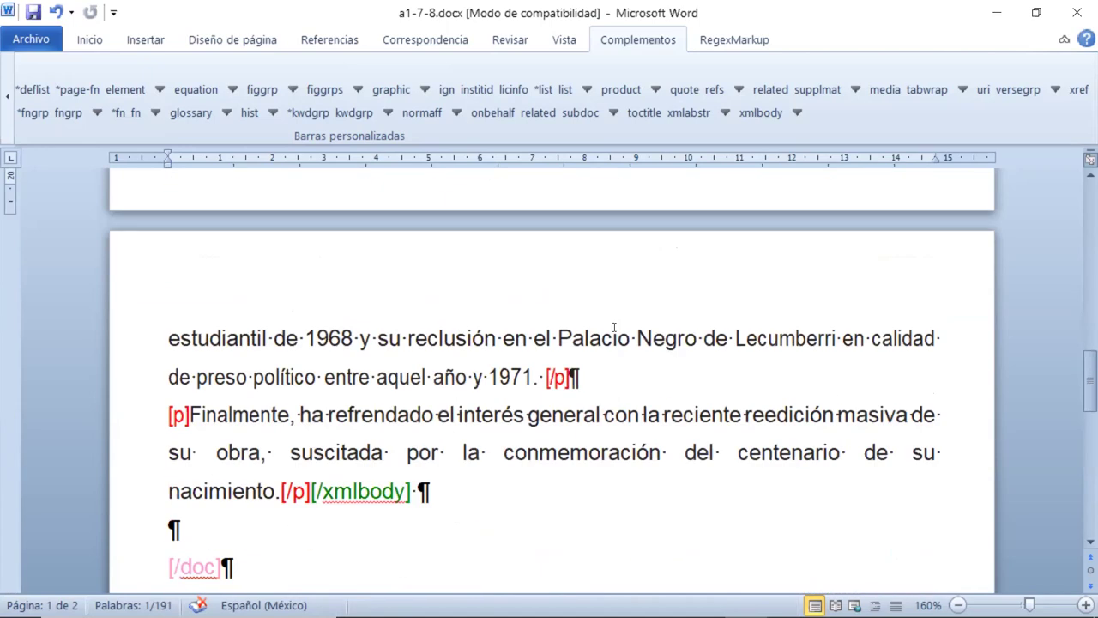
pyautogui.scroll(5, 615, 328)
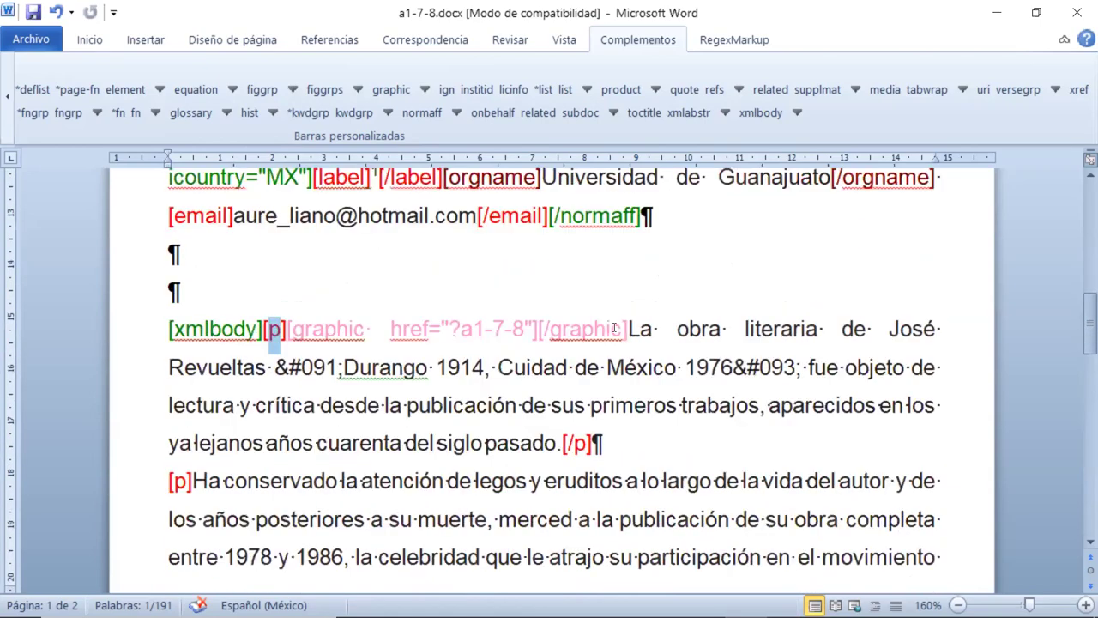
# Step: Delete the graphic tag with href "?a1-7-8" from the start of the first body paragraph
pyautogui.click(325, 329)
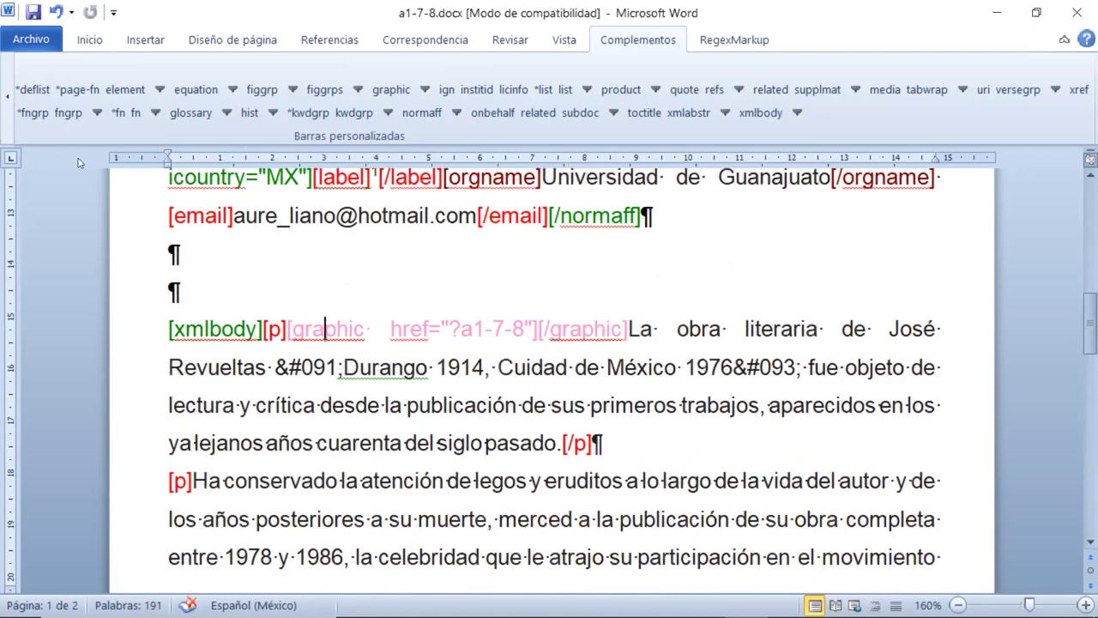
pyautogui.click(4, 107)
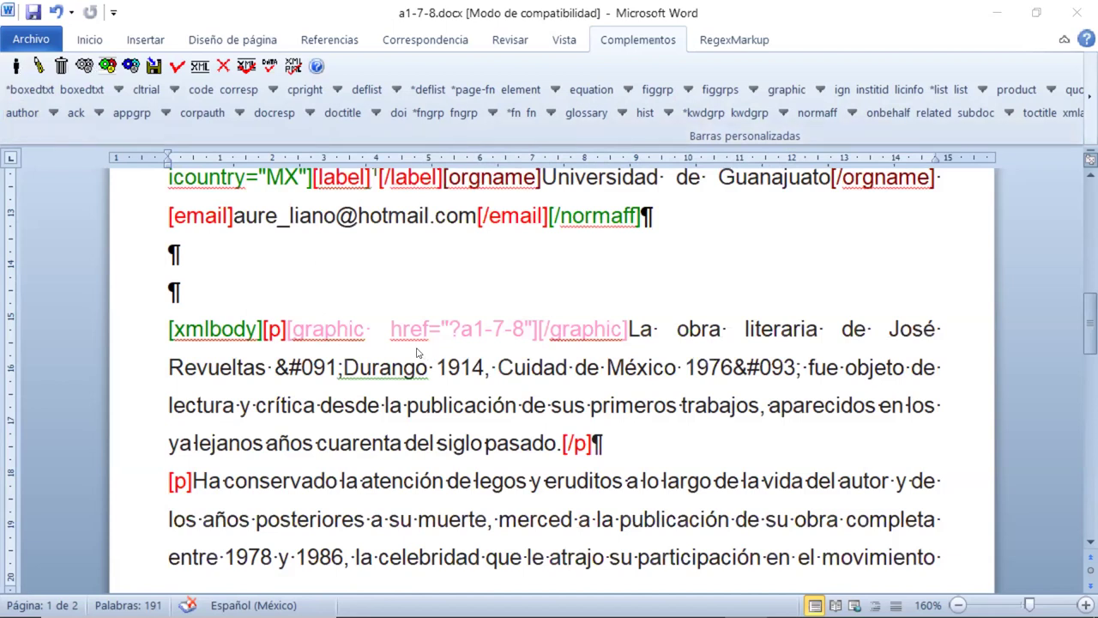
pyautogui.click(324, 331)
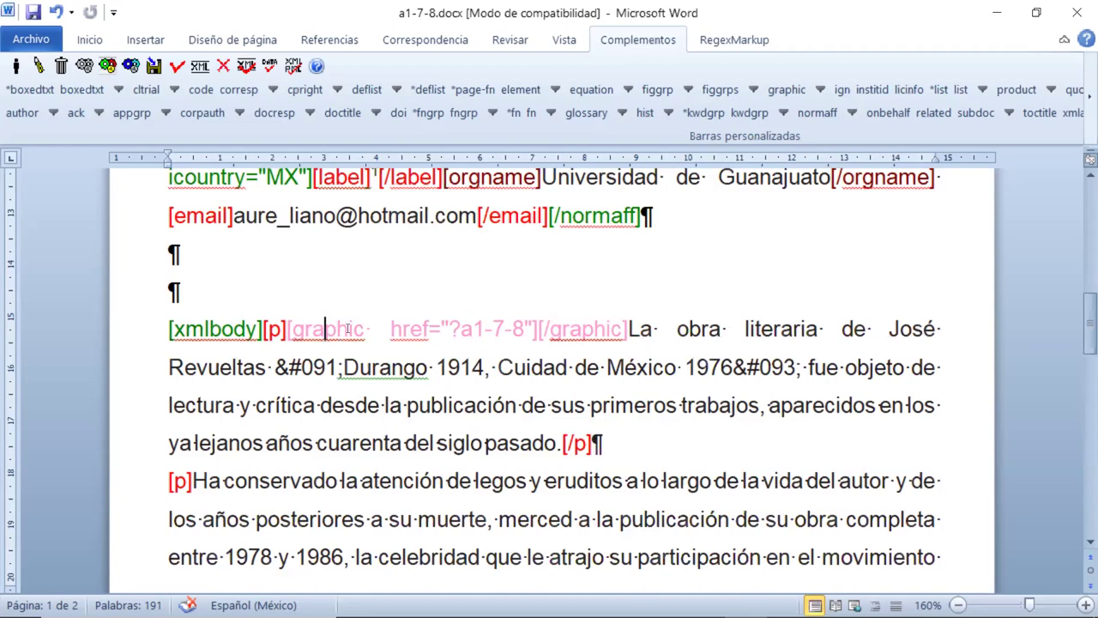
pyautogui.click(60, 67)
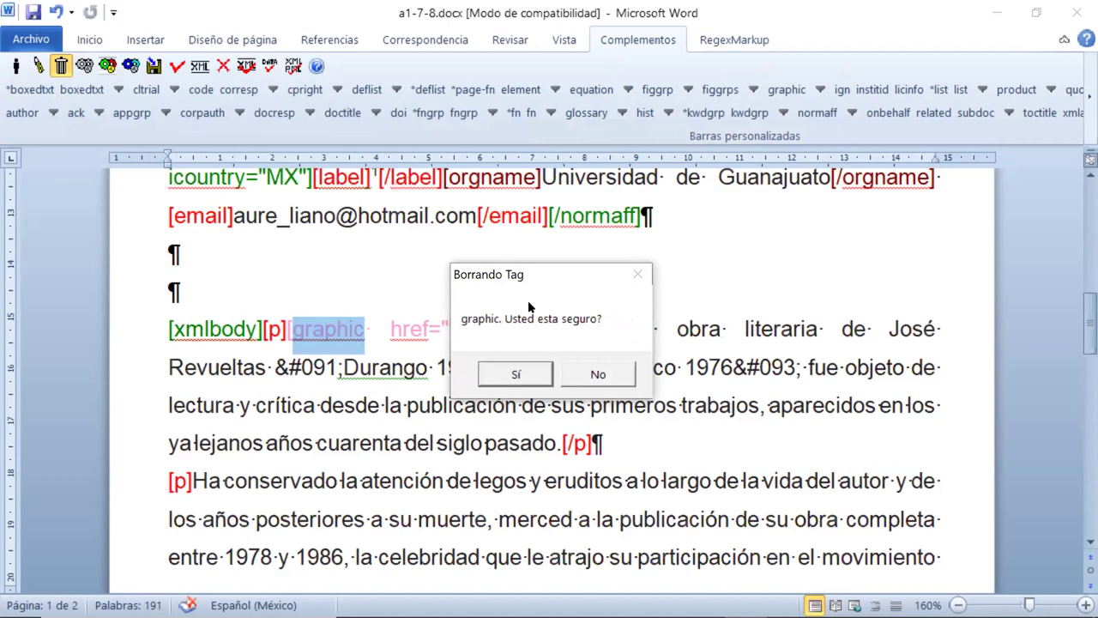
pyautogui.click(537, 370)
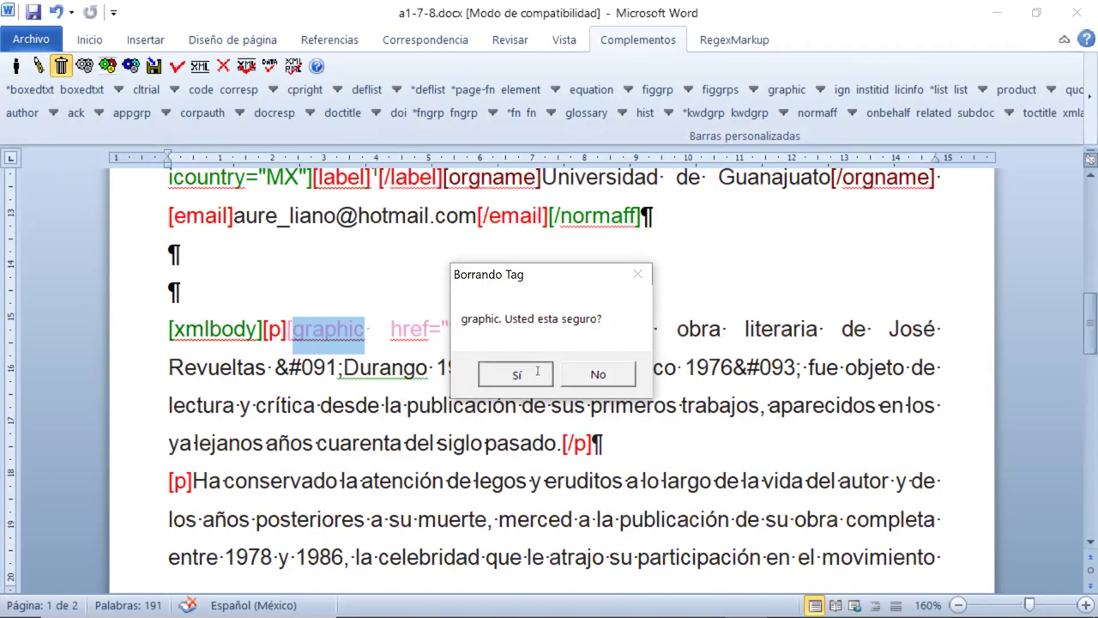
pyautogui.click(224, 254)
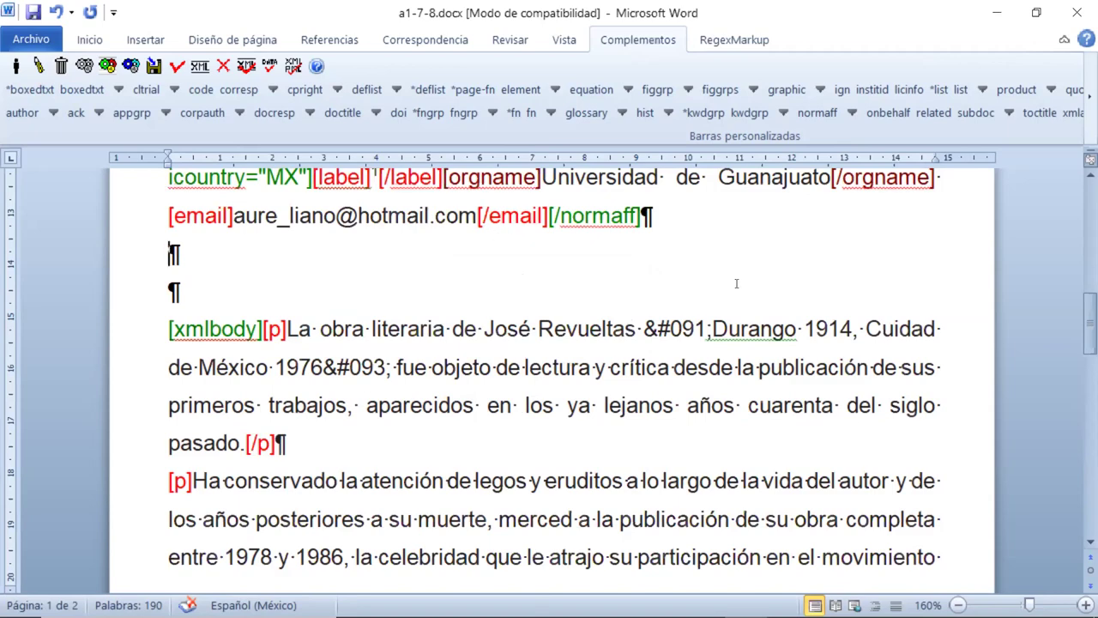
pyautogui.scroll(-2, 730, 286)
pyautogui.scroll(-3, 730, 286)
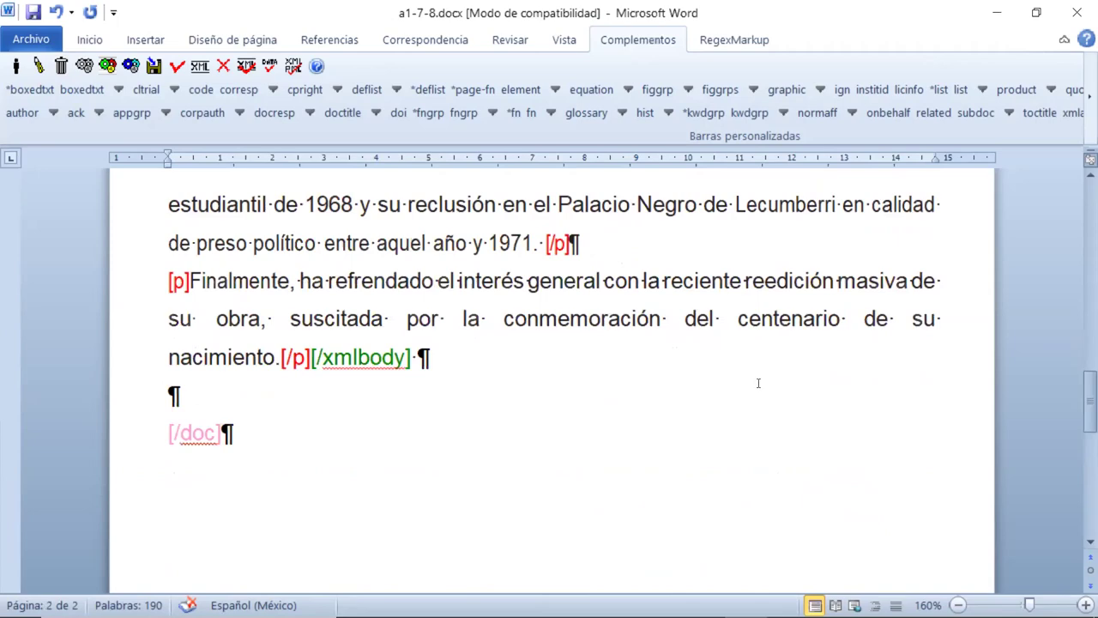
pyautogui.scroll(10, 758, 382)
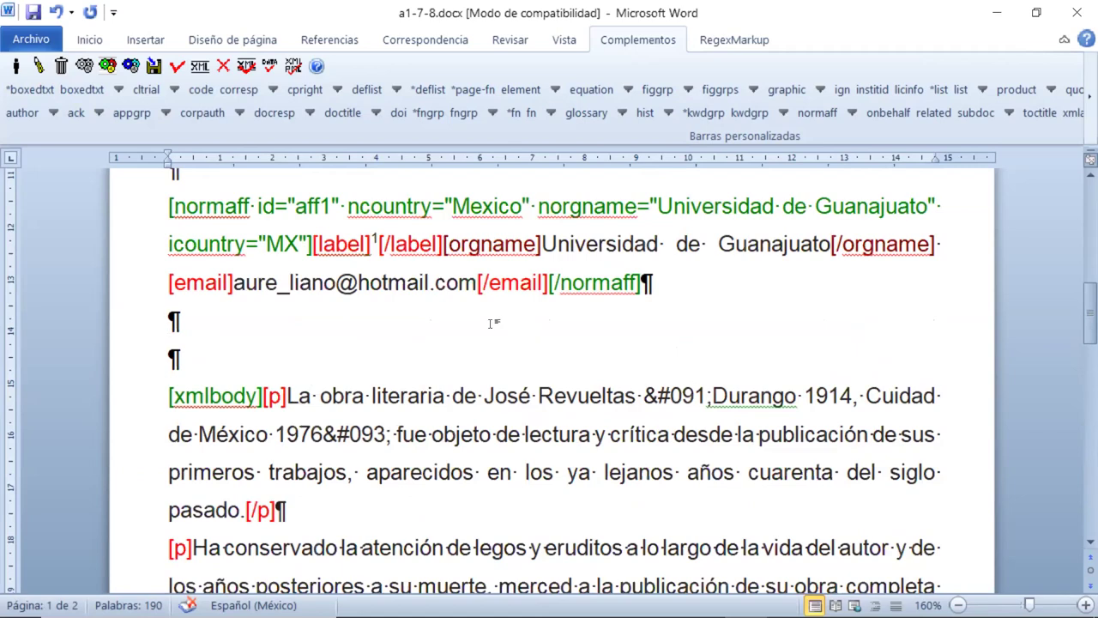
# Step: Save the tagged a1-7-8.docx and exit the DTD-SciELO marking with the Guardar y salir option
pyautogui.scroll(-10, 492, 324)
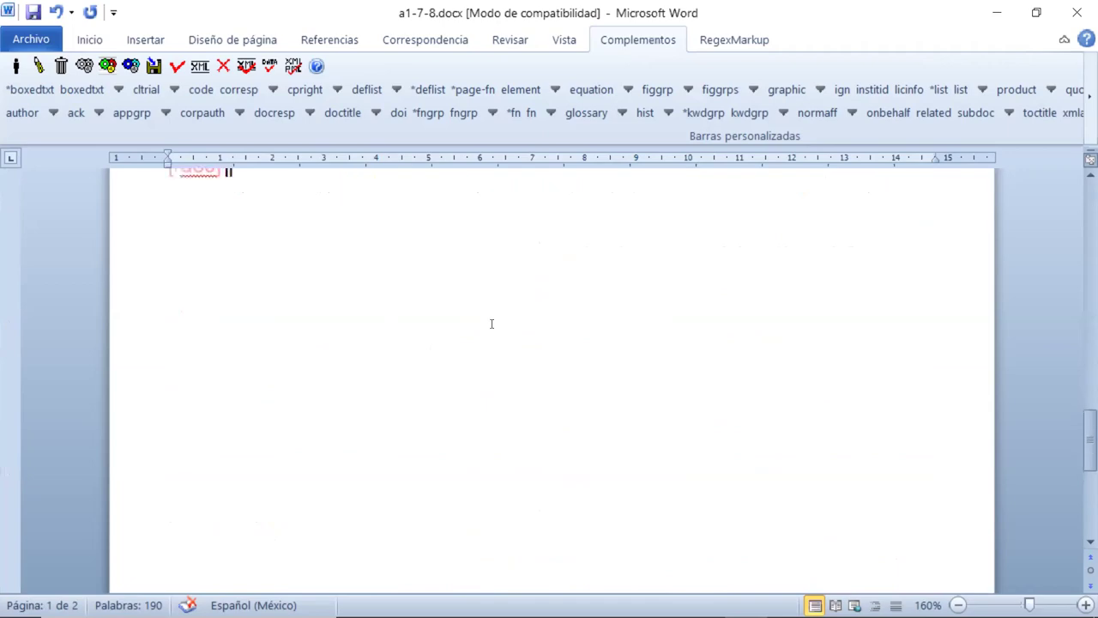
pyautogui.scroll(3, 491, 324)
pyautogui.scroll(-3, 492, 323)
pyautogui.scroll(6, 492, 323)
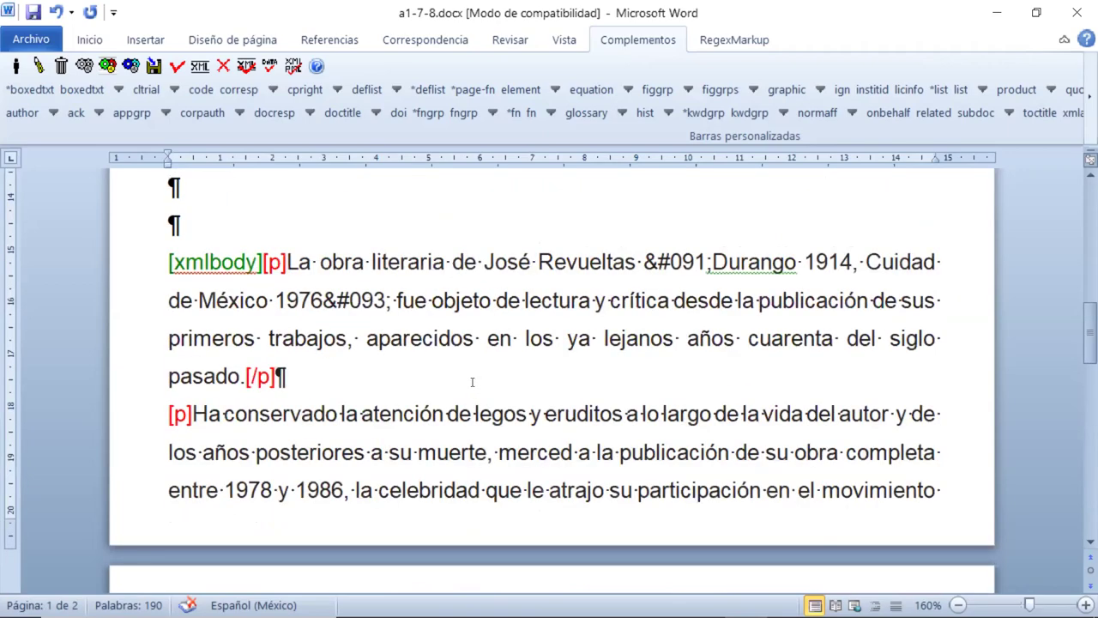
pyautogui.scroll(8, 471, 382)
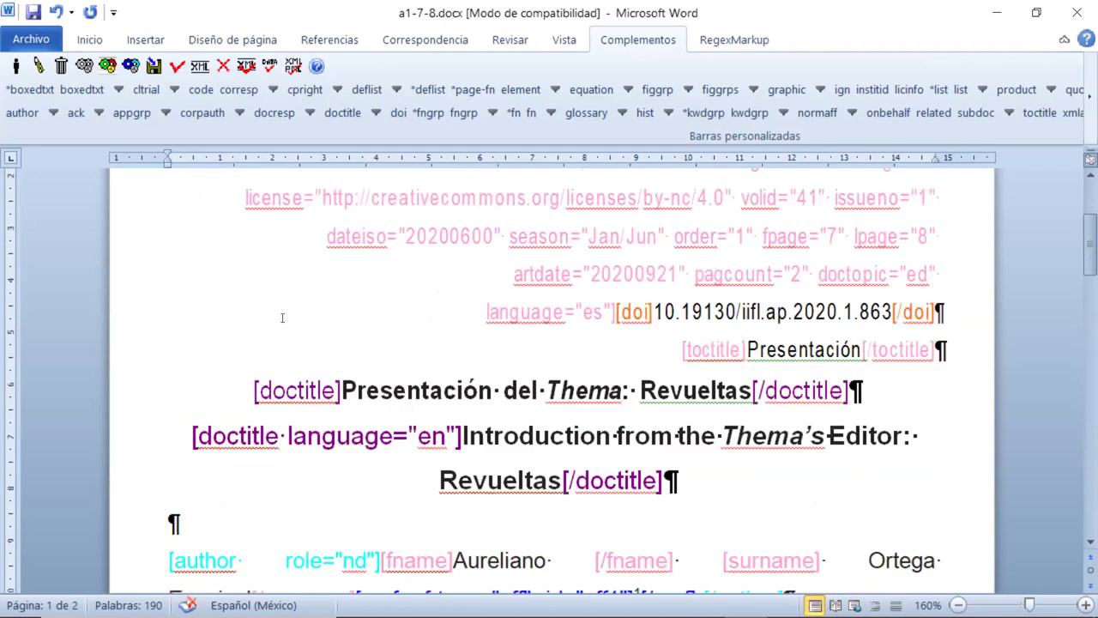
pyautogui.click(34, 11)
pyautogui.click(17, 66)
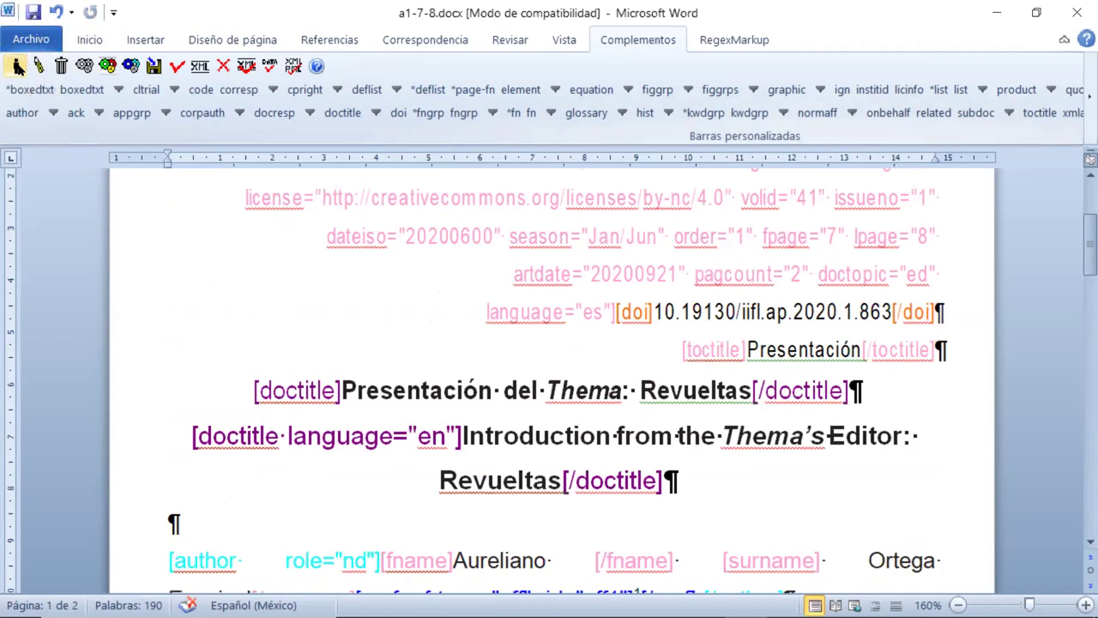
pyautogui.click(17, 66)
pyautogui.click(17, 66)
pyautogui.click(16, 67)
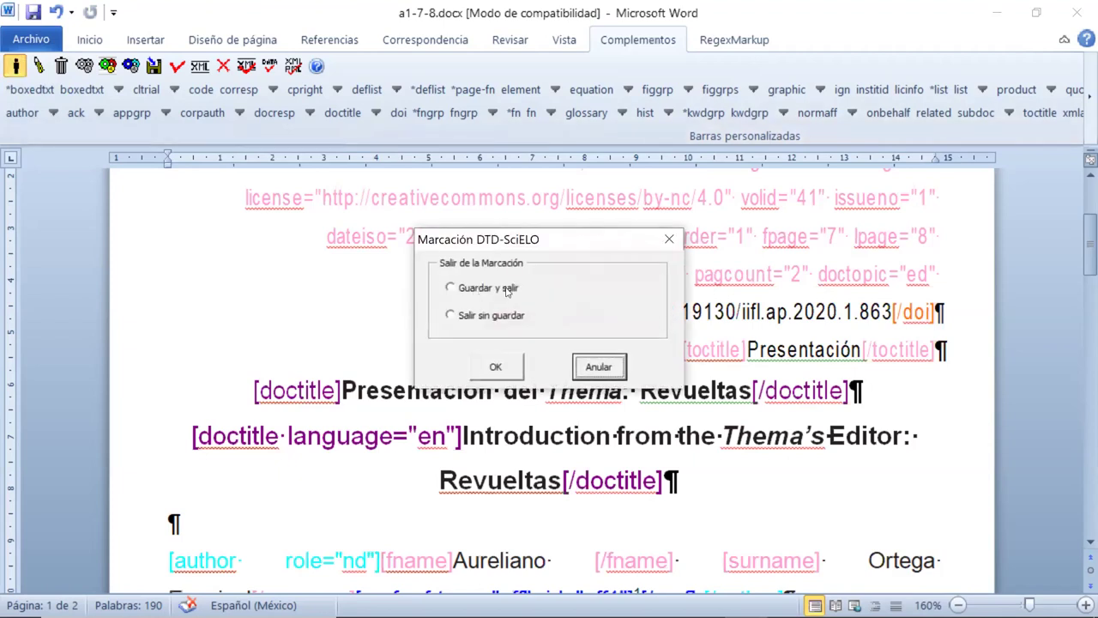
pyautogui.click(506, 291)
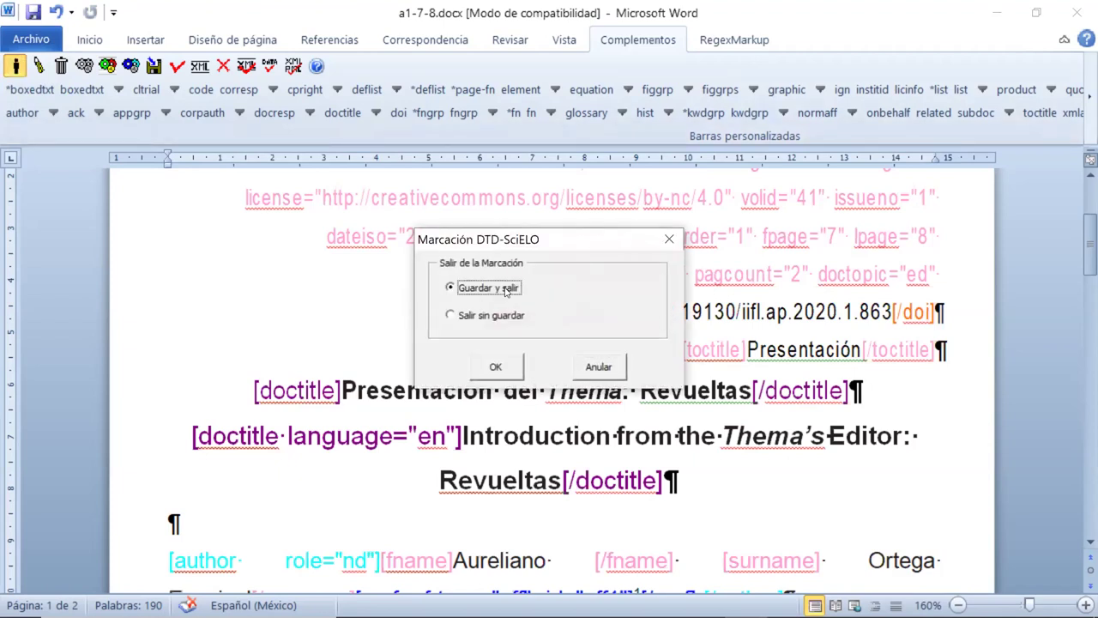
pyautogui.click(495, 367)
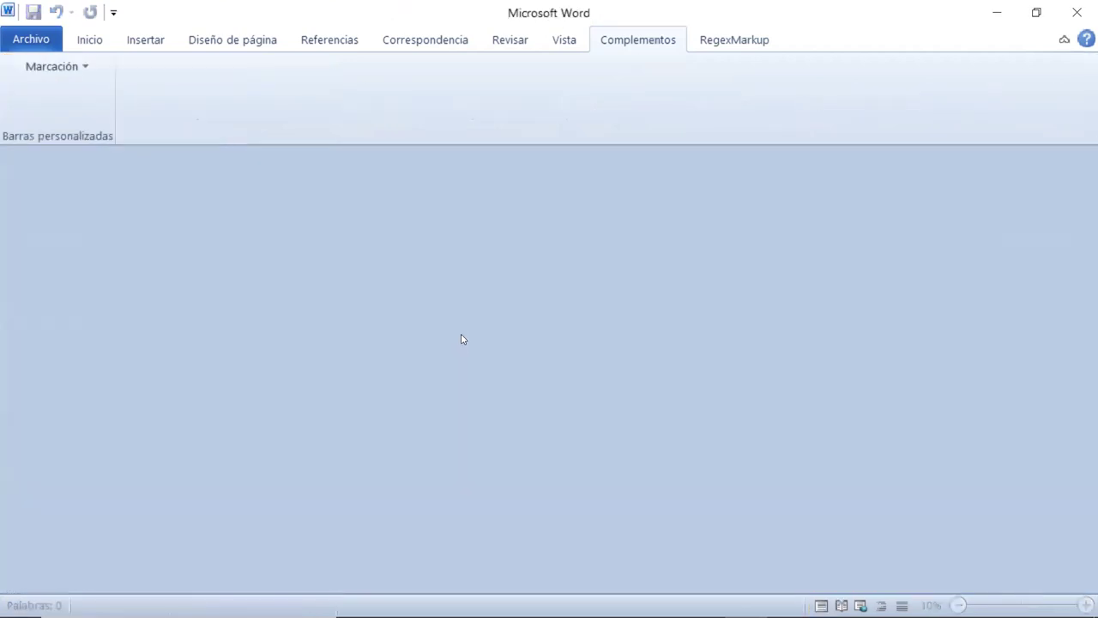
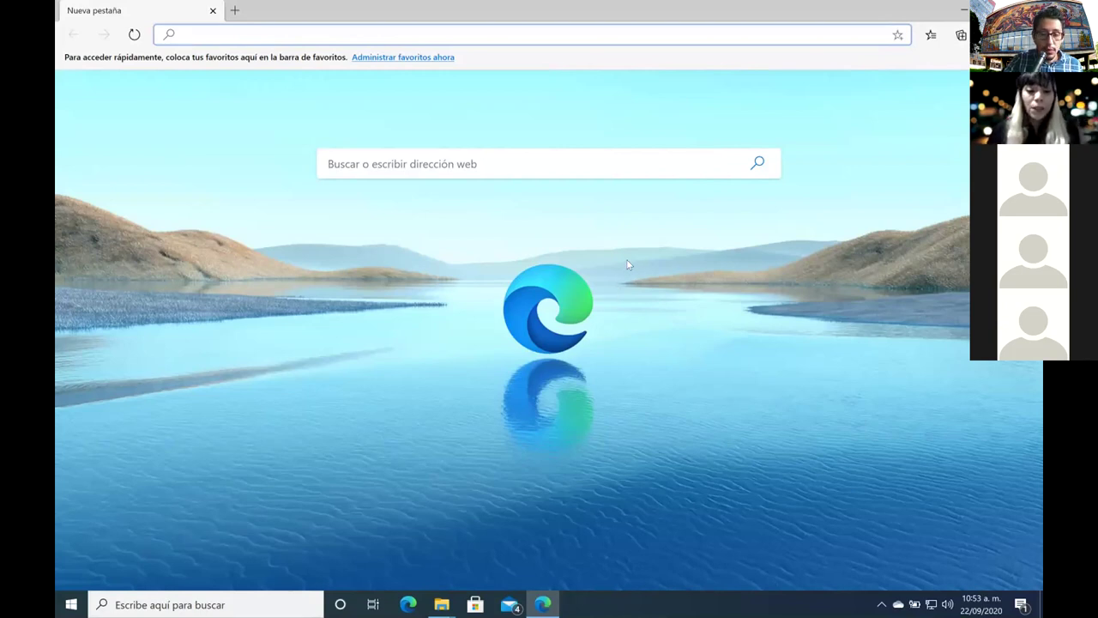
# Step: Find the SciELO Markup application on the computer, run it as administrator and allow it to make changes to the device
pyautogui.click(213, 605)
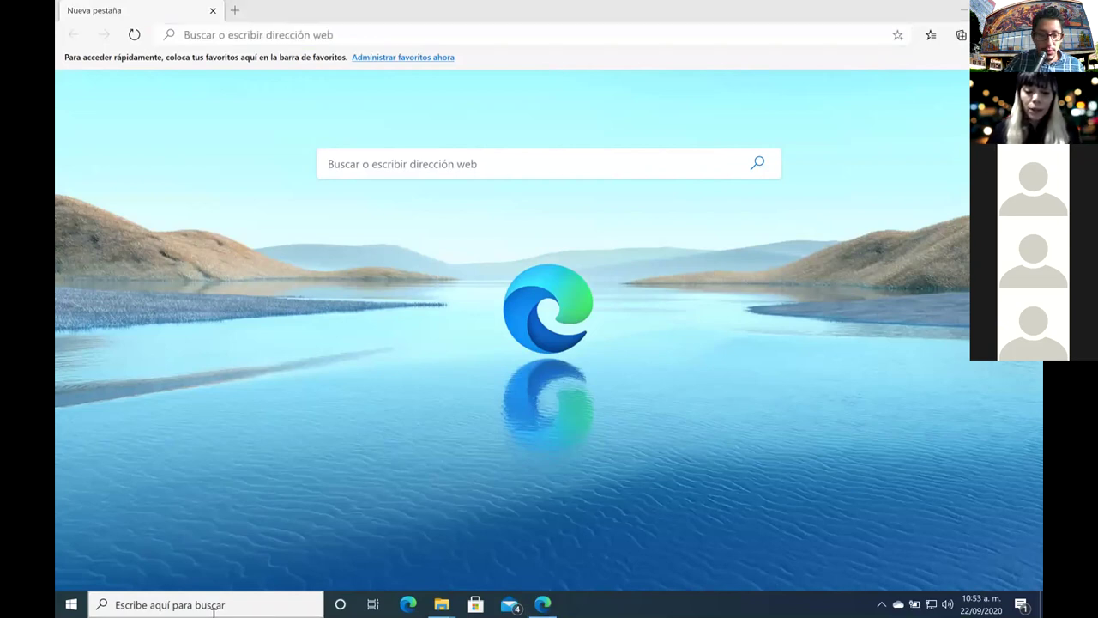
pyautogui.write('markup')
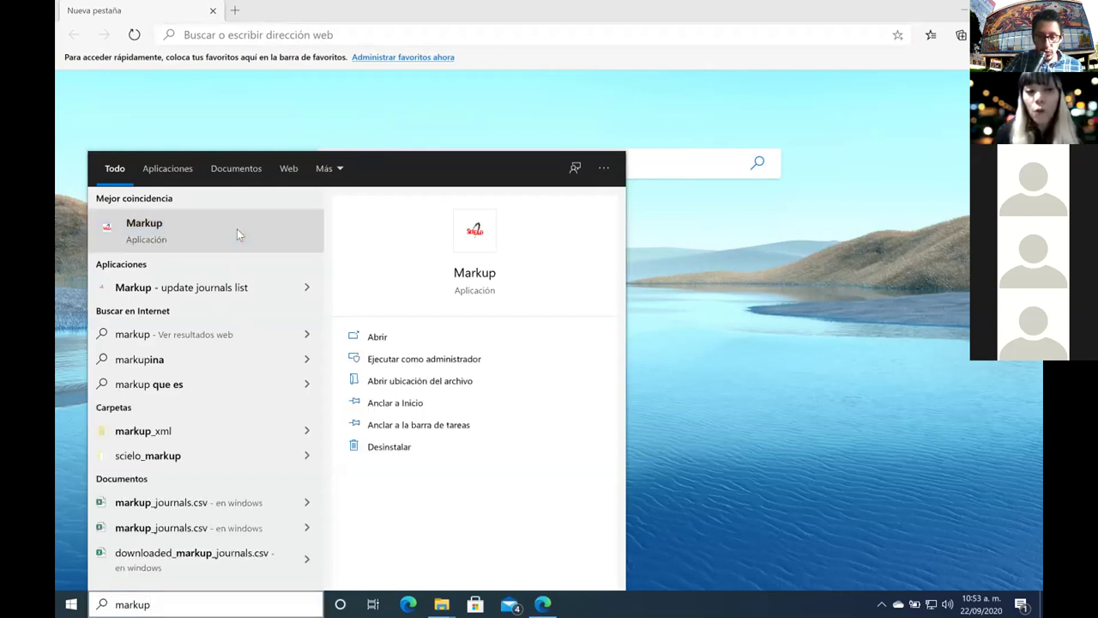
pyautogui.rightClick(237, 229)
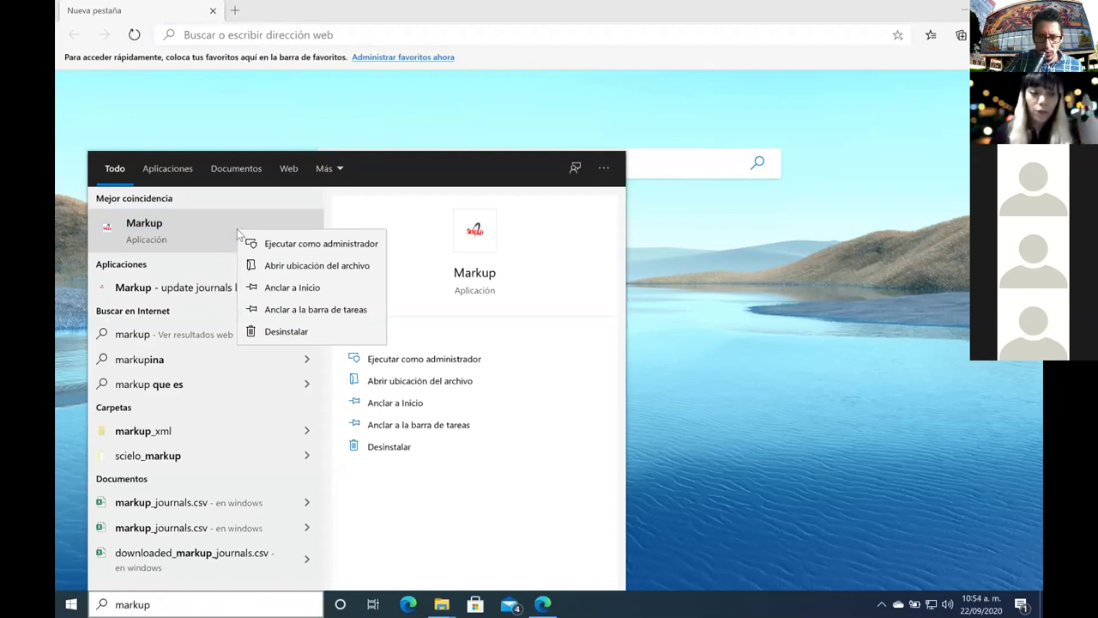
pyautogui.click(290, 245)
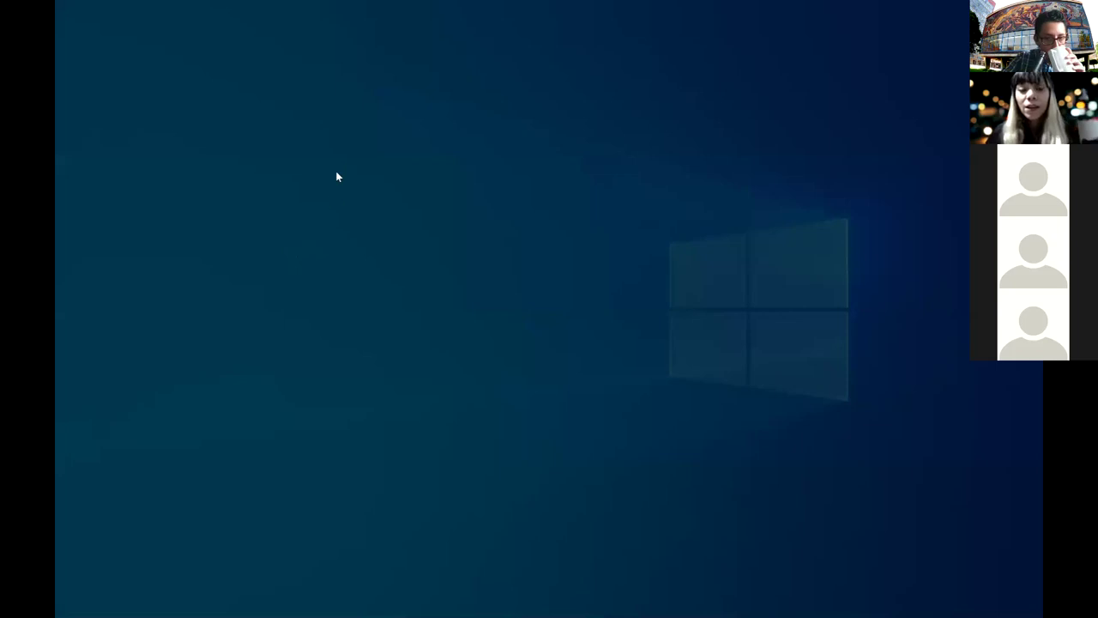
pyautogui.press('Left')
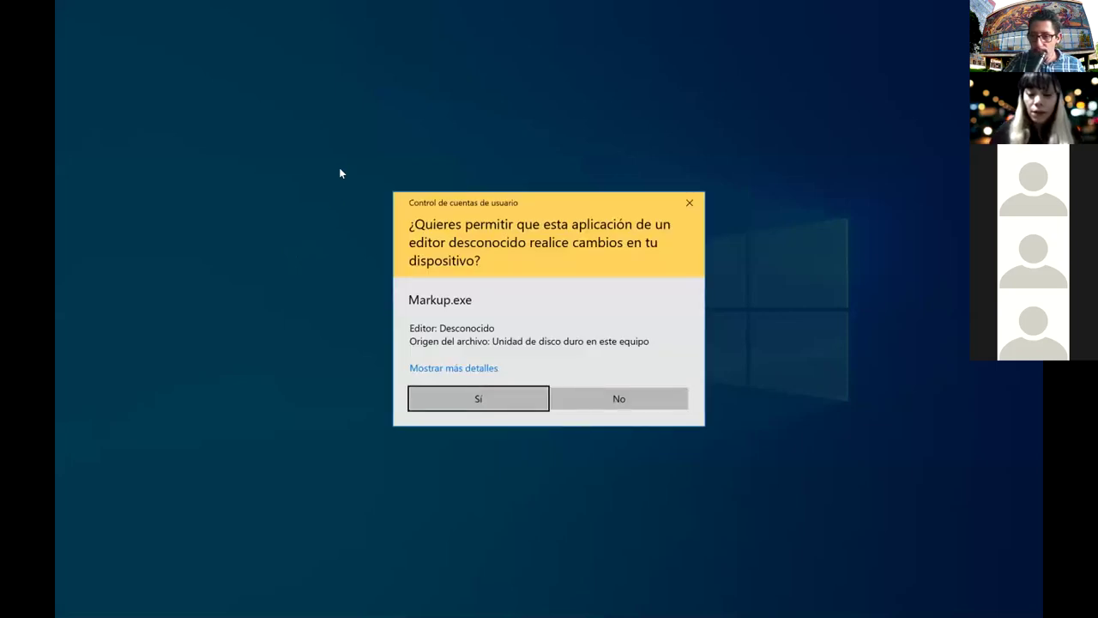
pyautogui.press('space')
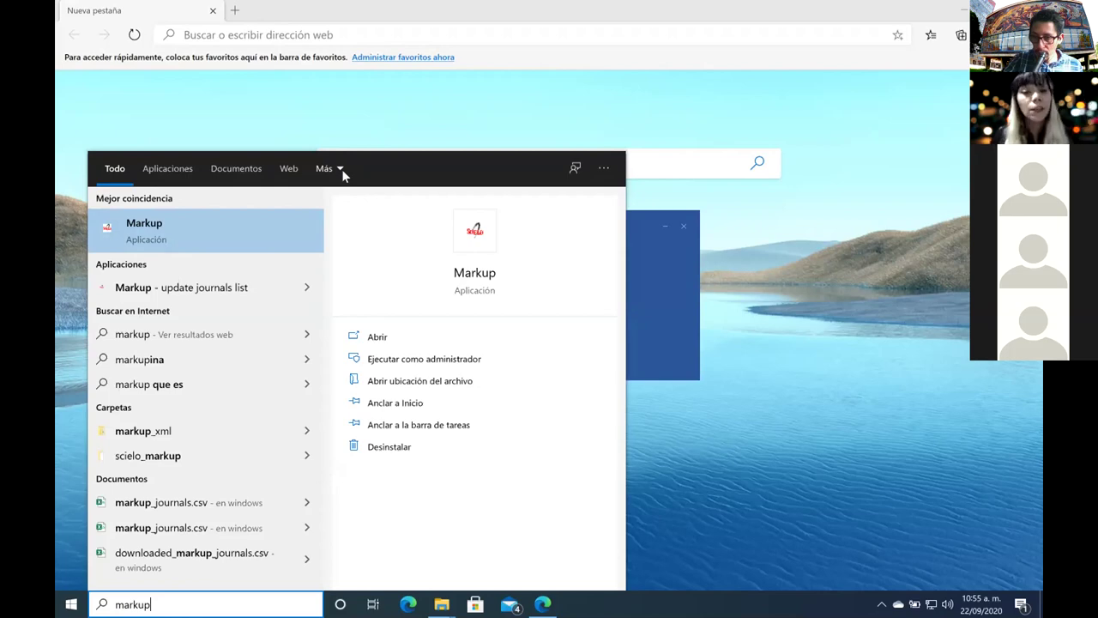
# Step: Create a blank Word document and enable its macro content so that the Marcación add-in can be used
pyautogui.press('super+d')
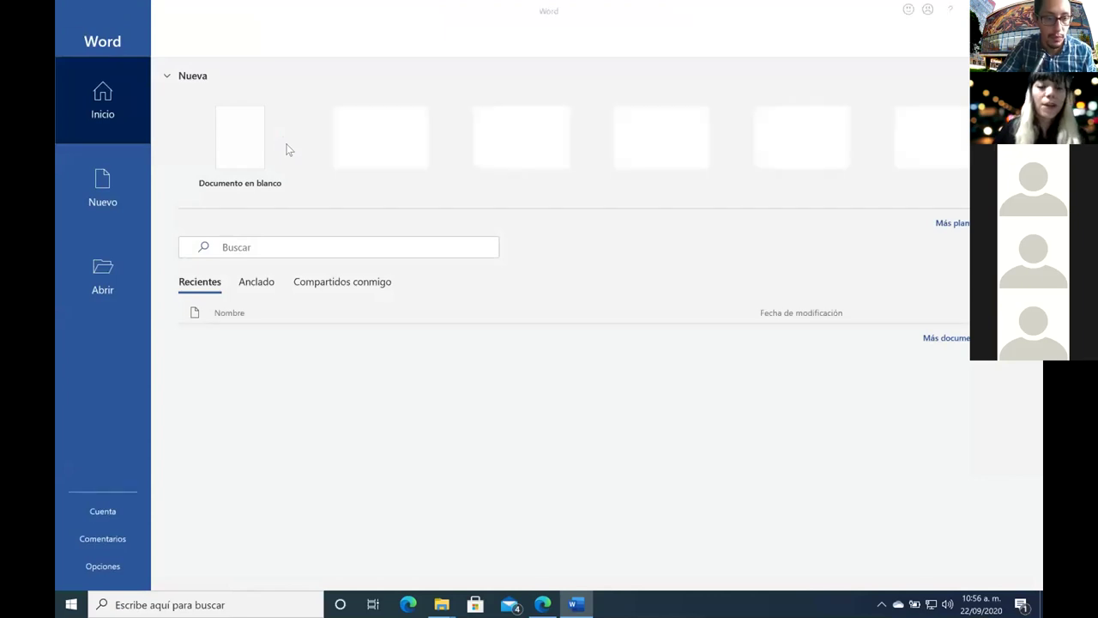
pyautogui.click(286, 146)
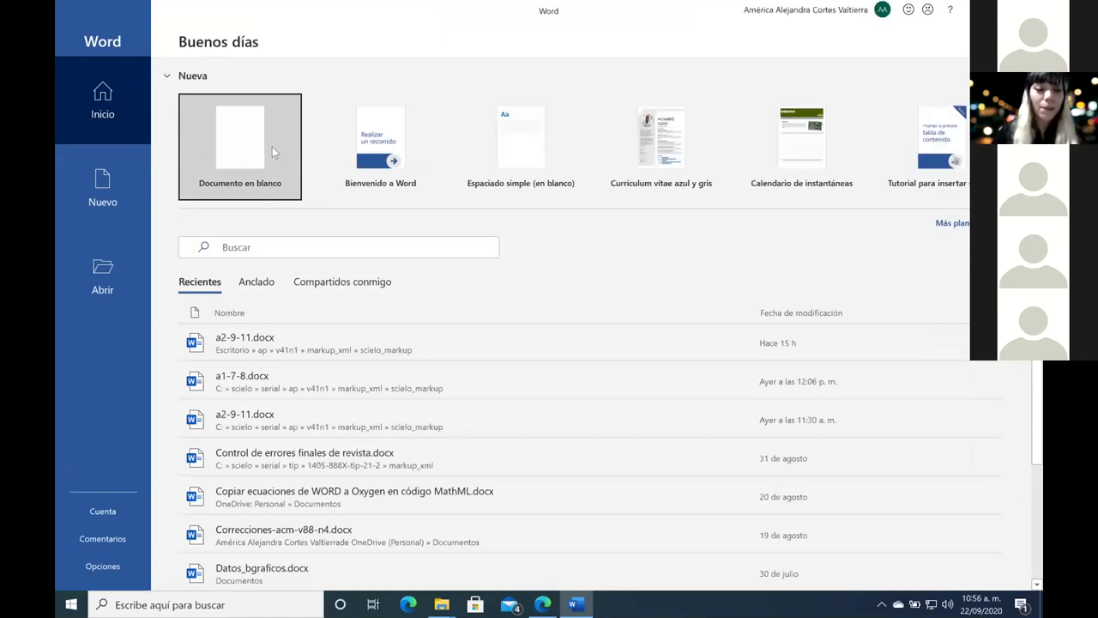
pyautogui.click(230, 129)
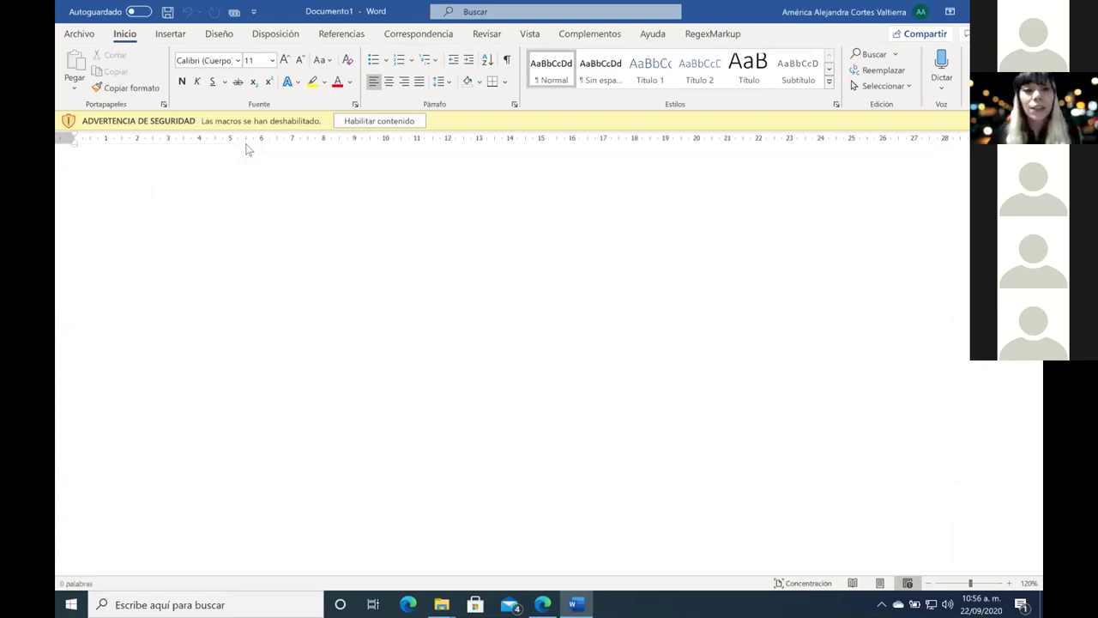
pyautogui.click(387, 120)
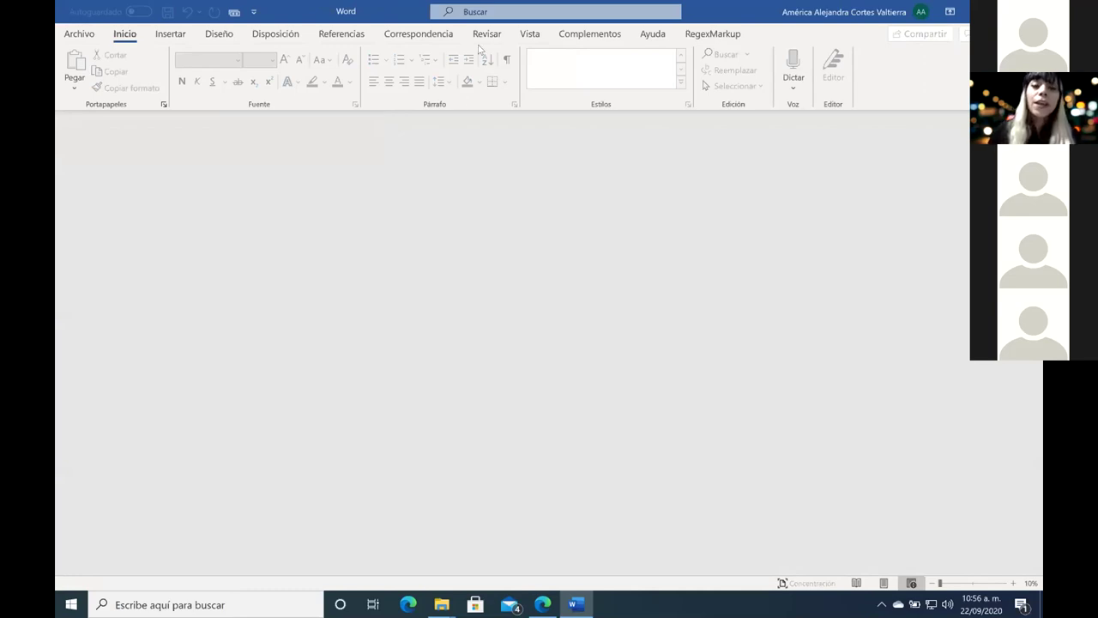
pyautogui.click(579, 40)
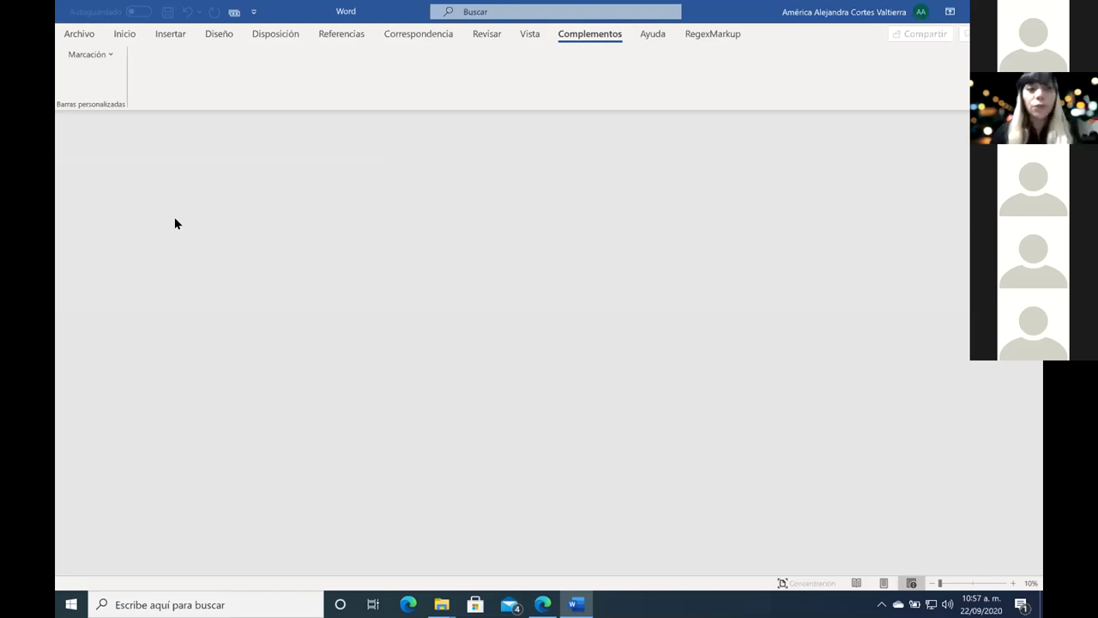
# Step: Open a2-9-11.docx from the Escritorio folder path ap, v41n1, markup_xml, scielo_markup
pyautogui.click(79, 32)
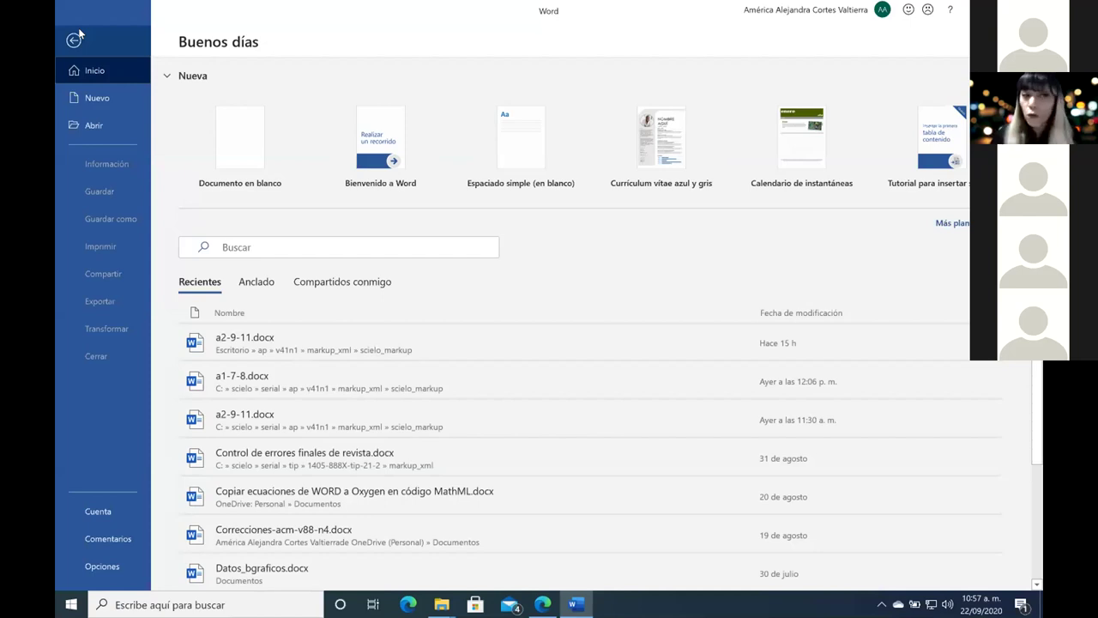
pyautogui.click(94, 125)
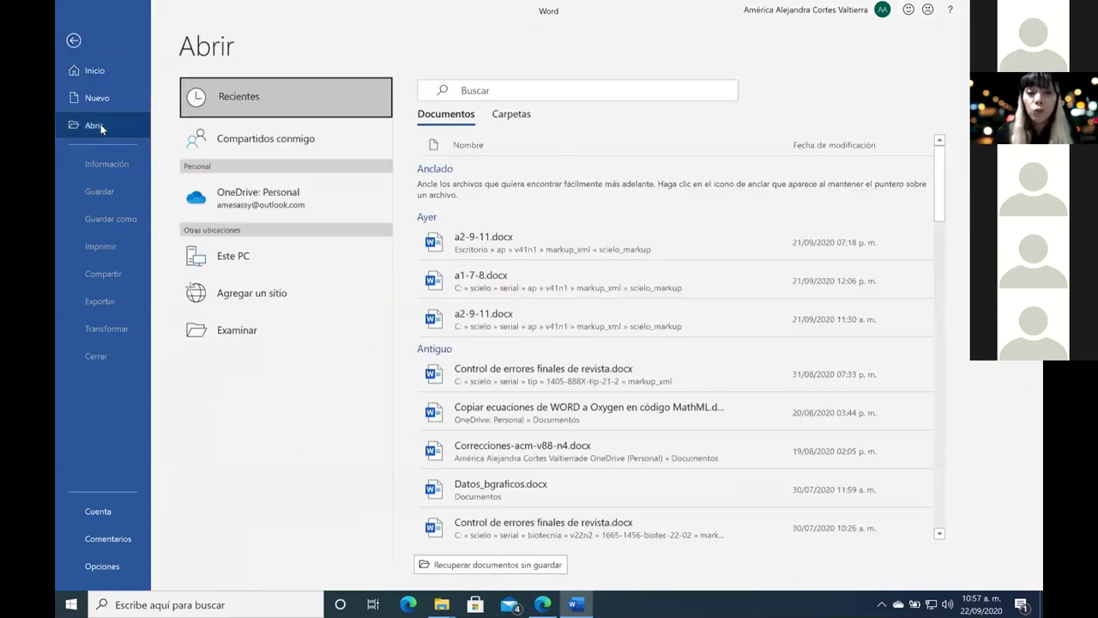
pyautogui.click(243, 340)
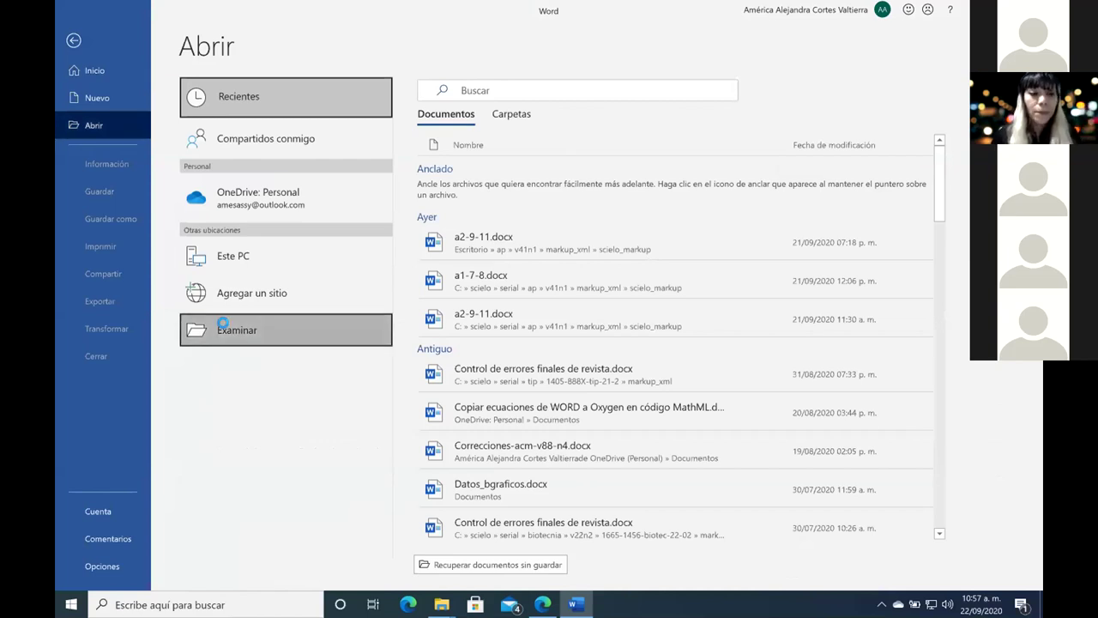
pyautogui.click(242, 334)
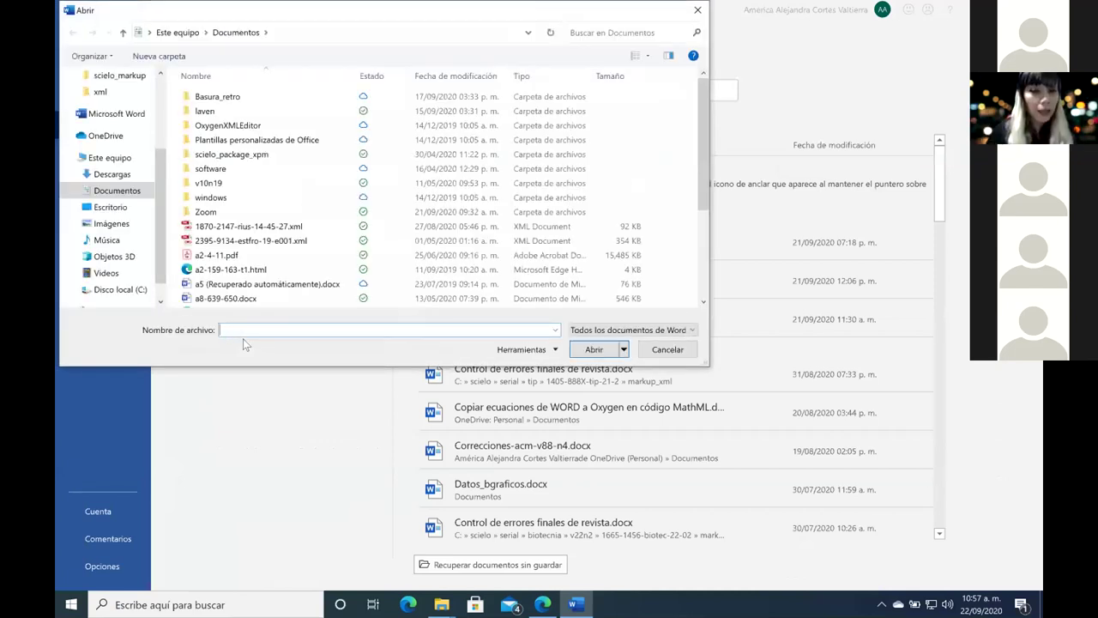
pyautogui.click(110, 208)
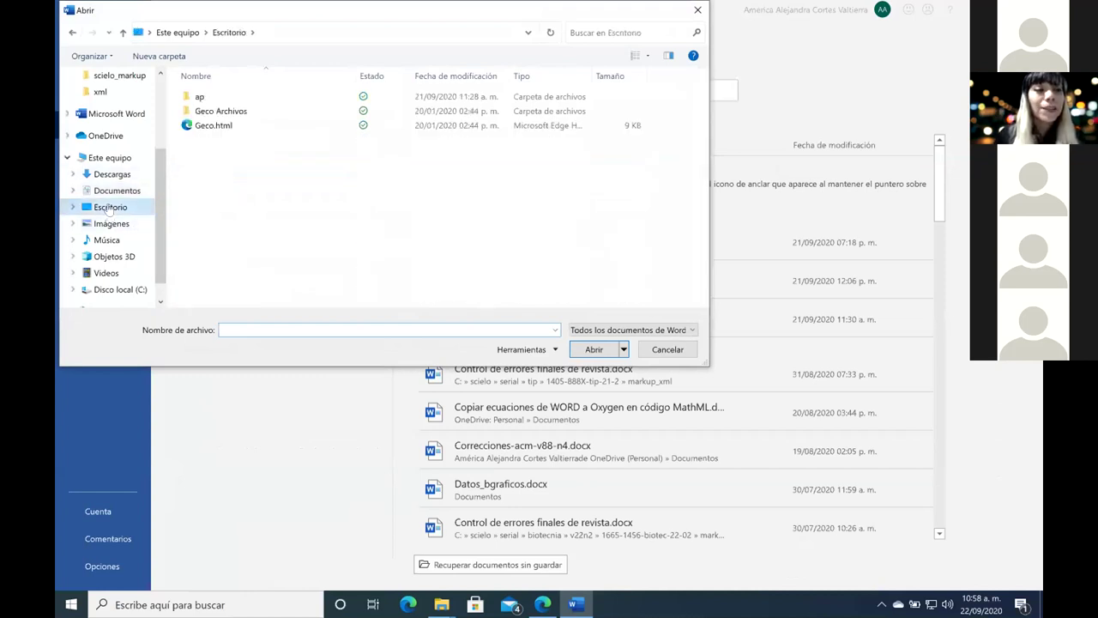
pyautogui.doubleClick(214, 99)
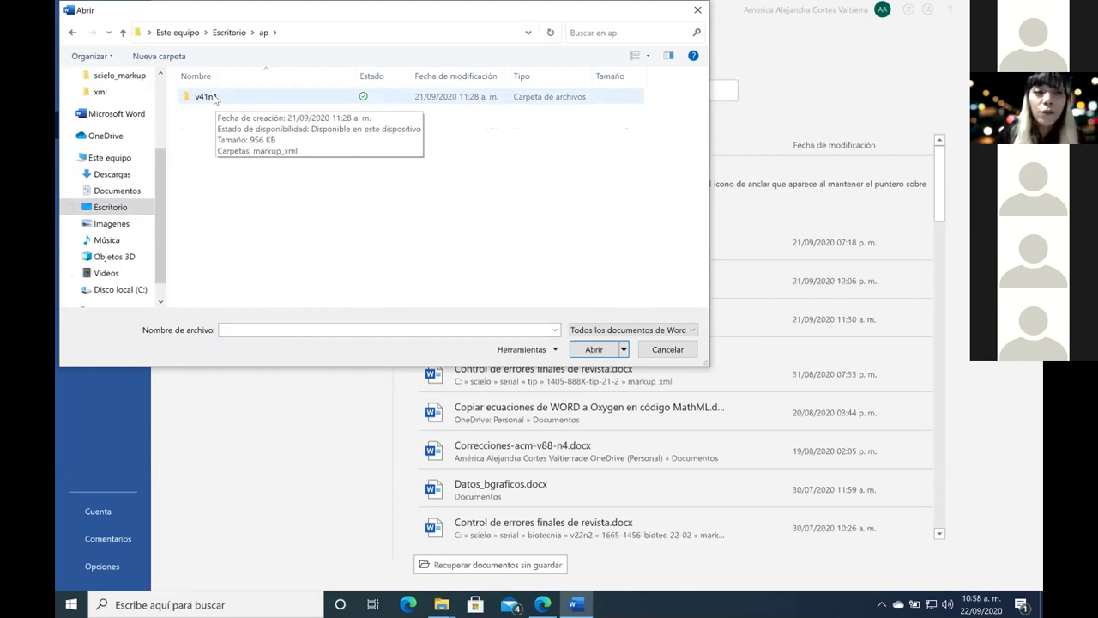
pyautogui.doubleClick(214, 99)
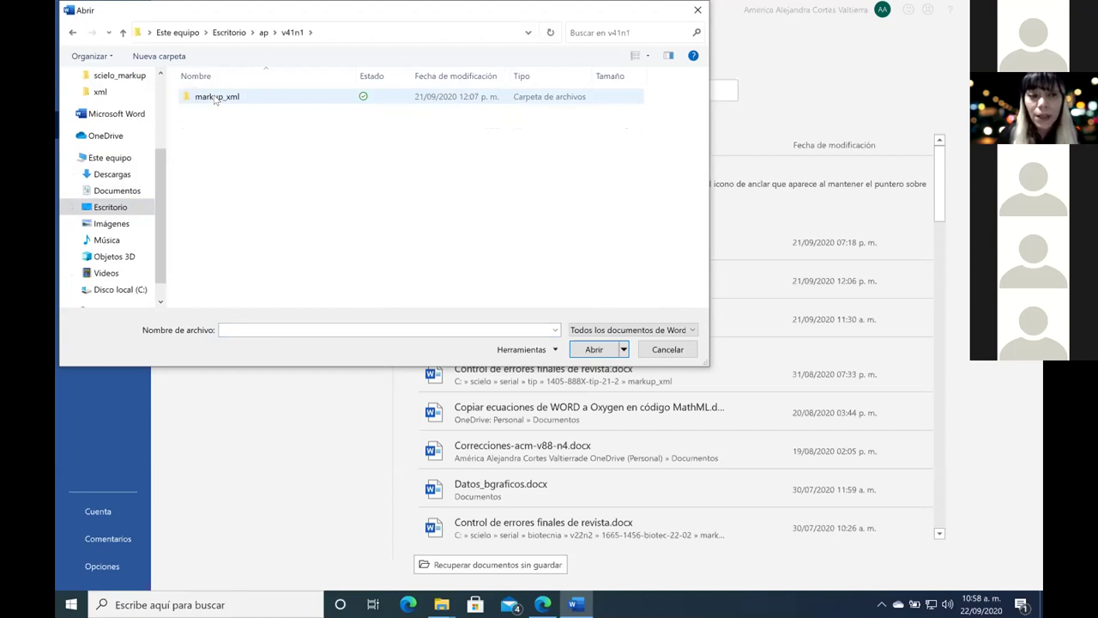
pyautogui.doubleClick(215, 100)
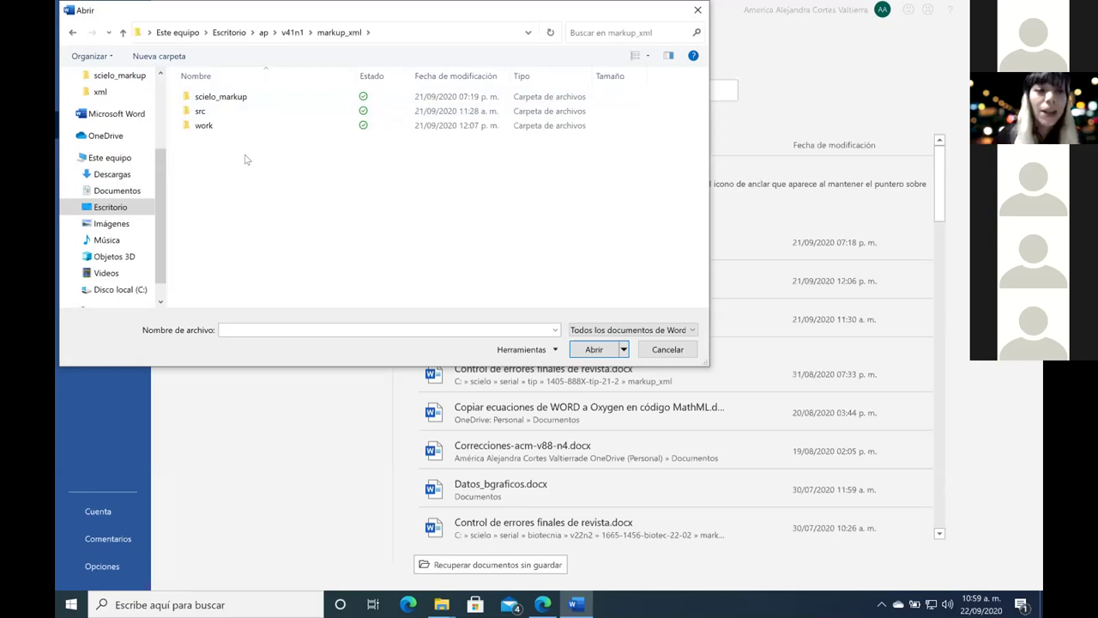
pyautogui.doubleClick(240, 99)
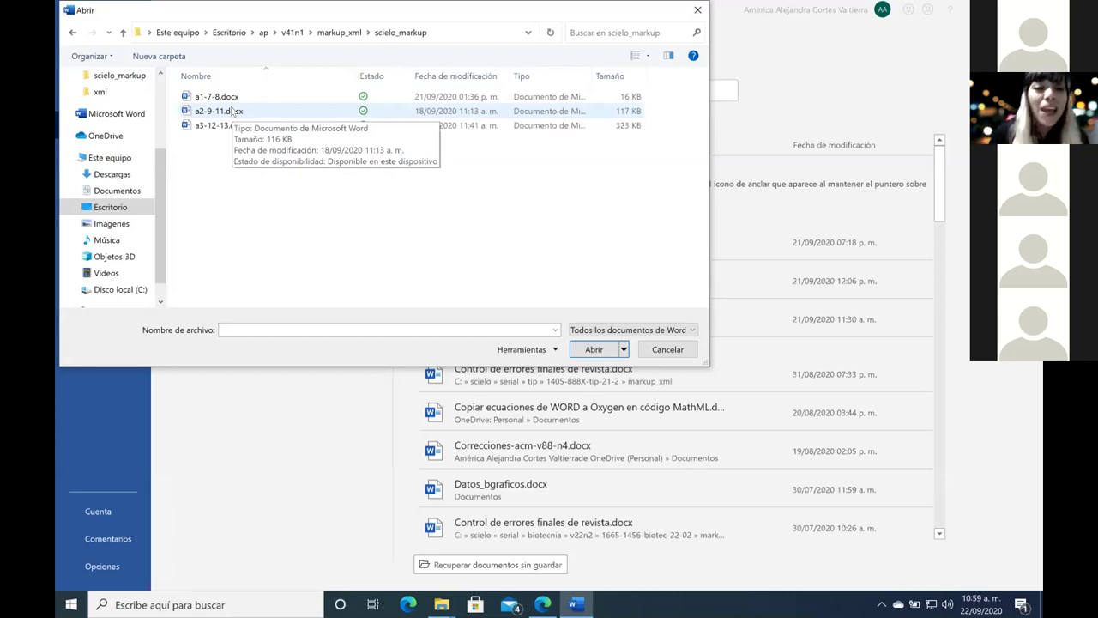
pyautogui.click(233, 112)
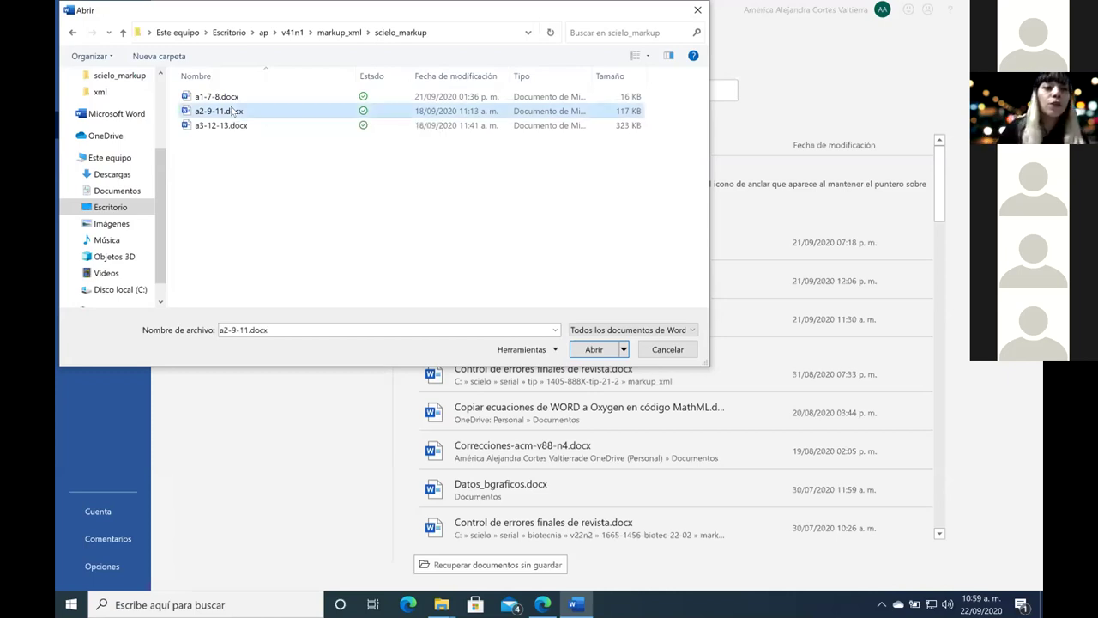
pyautogui.doubleClick(234, 112)
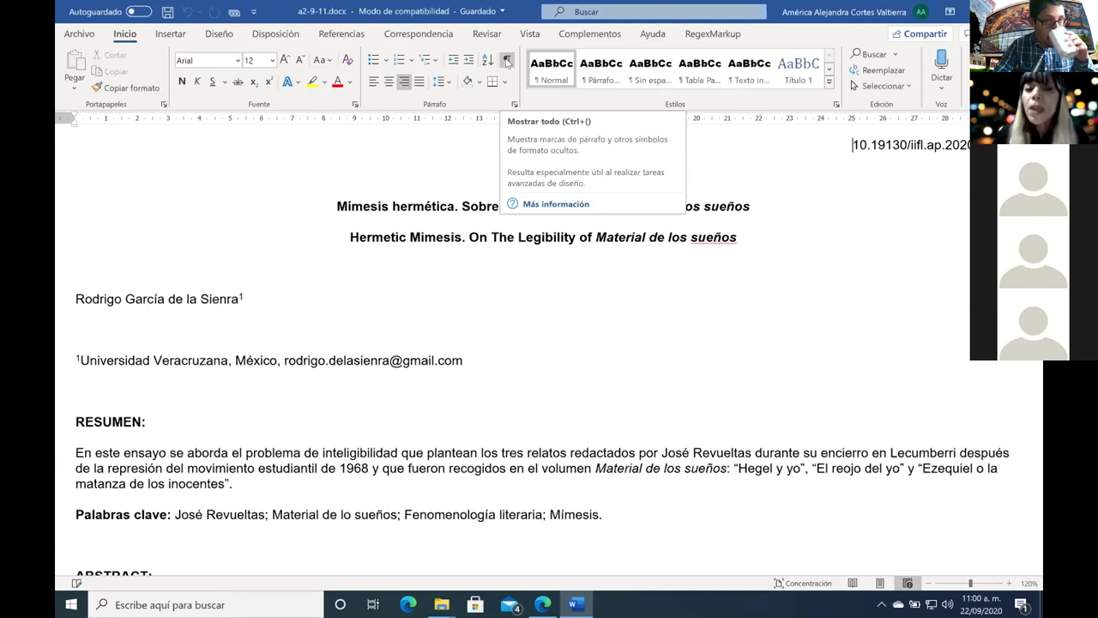
# Step: Show the paragraph and formatting marks in a2-9-11.docx and start the Marcación DTD-SciELO on it
pyautogui.click(507, 60)
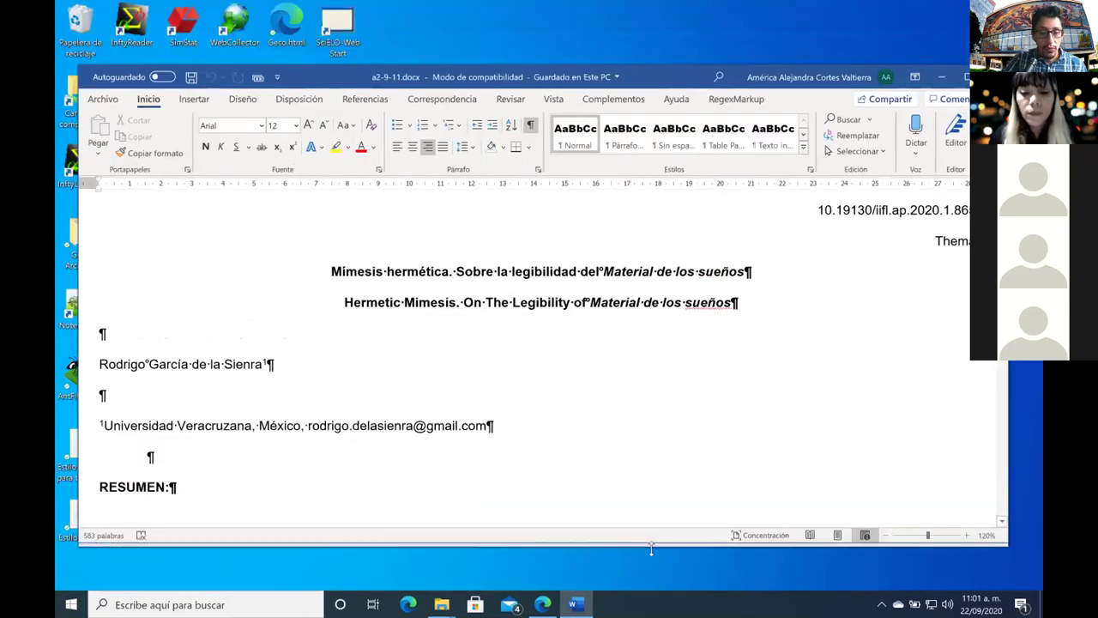
pyautogui.click(1021, 11)
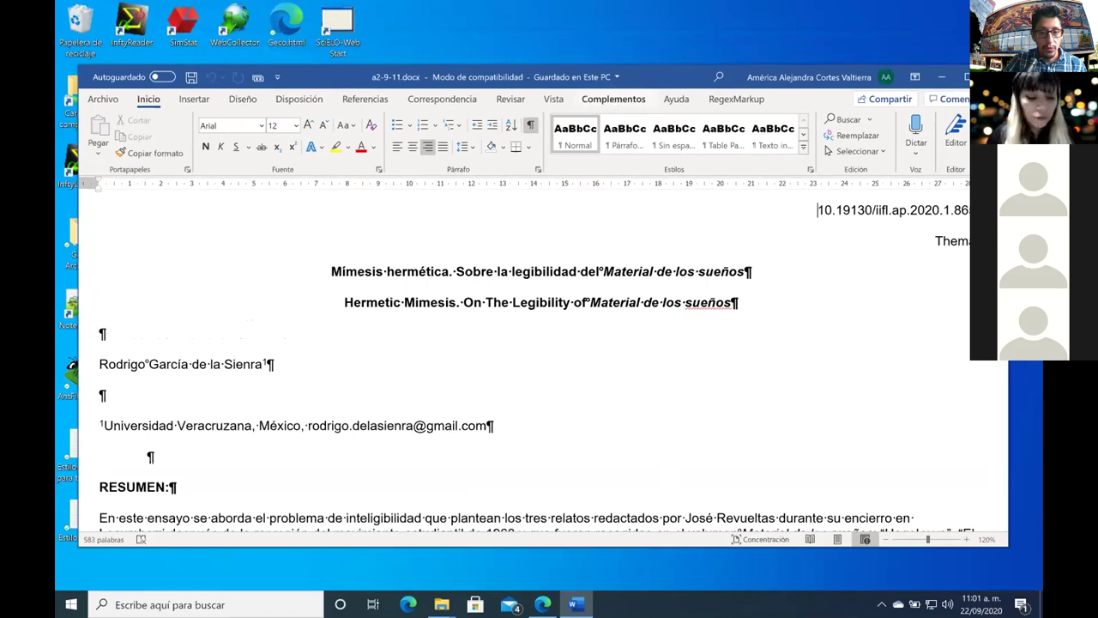
pyautogui.click(614, 101)
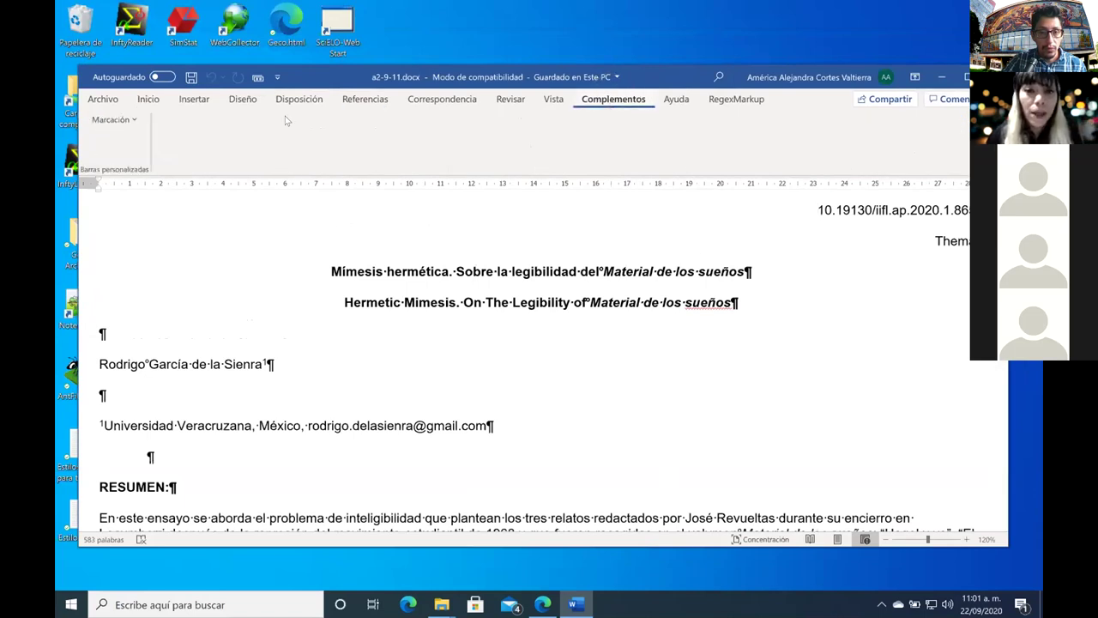
pyautogui.click(127, 120)
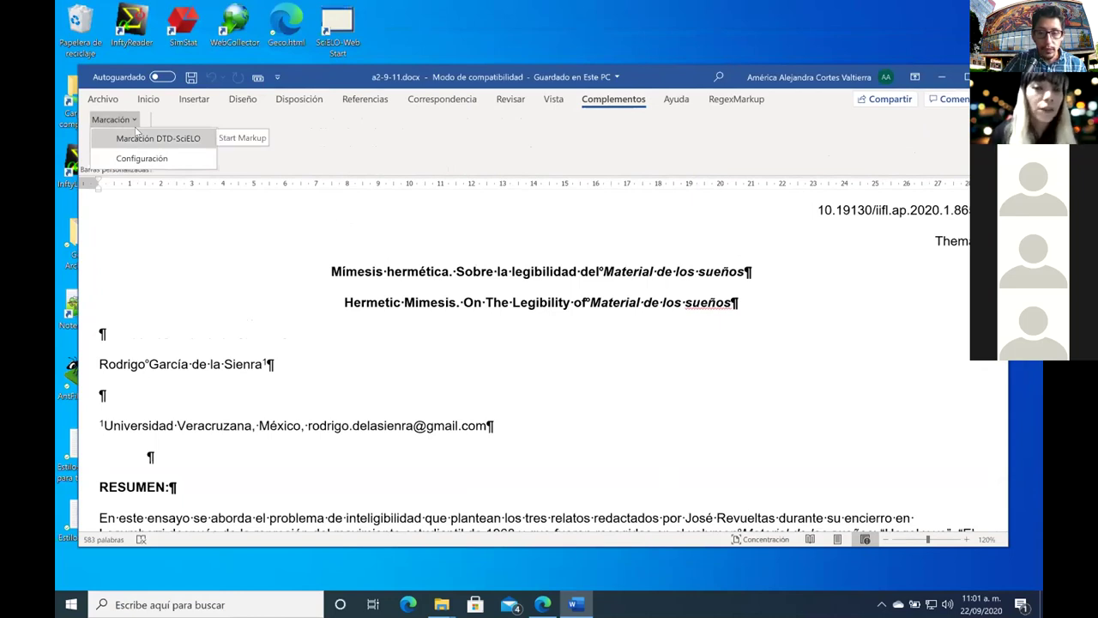
pyautogui.click(138, 139)
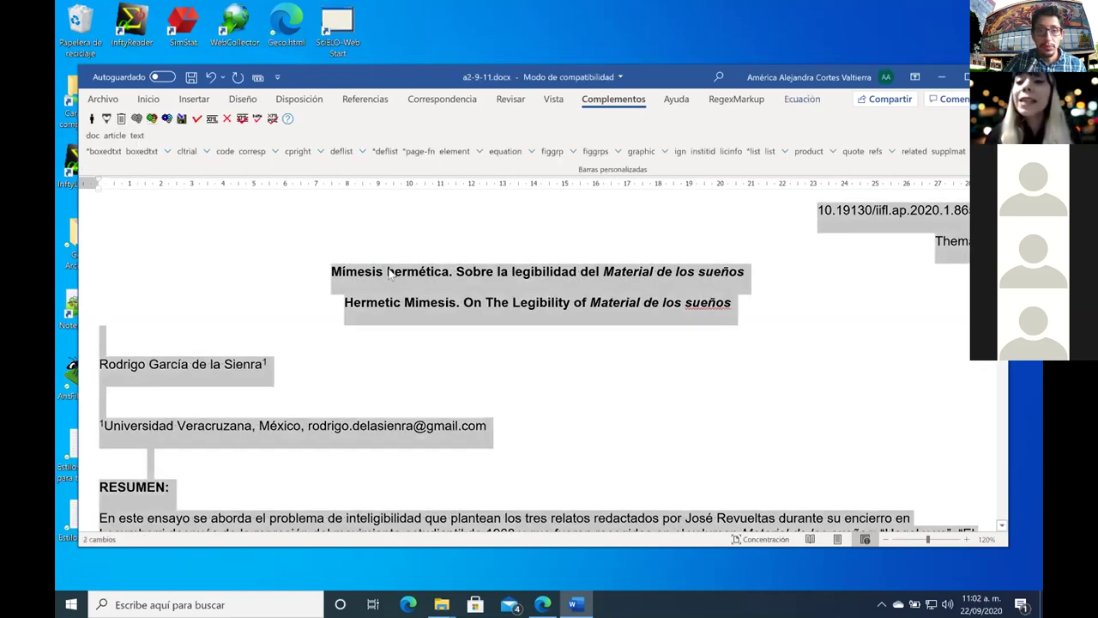
# Step: Turn the paragraph and formatting marks back on in the article and return to the Markup element bars
pyautogui.click(149, 101)
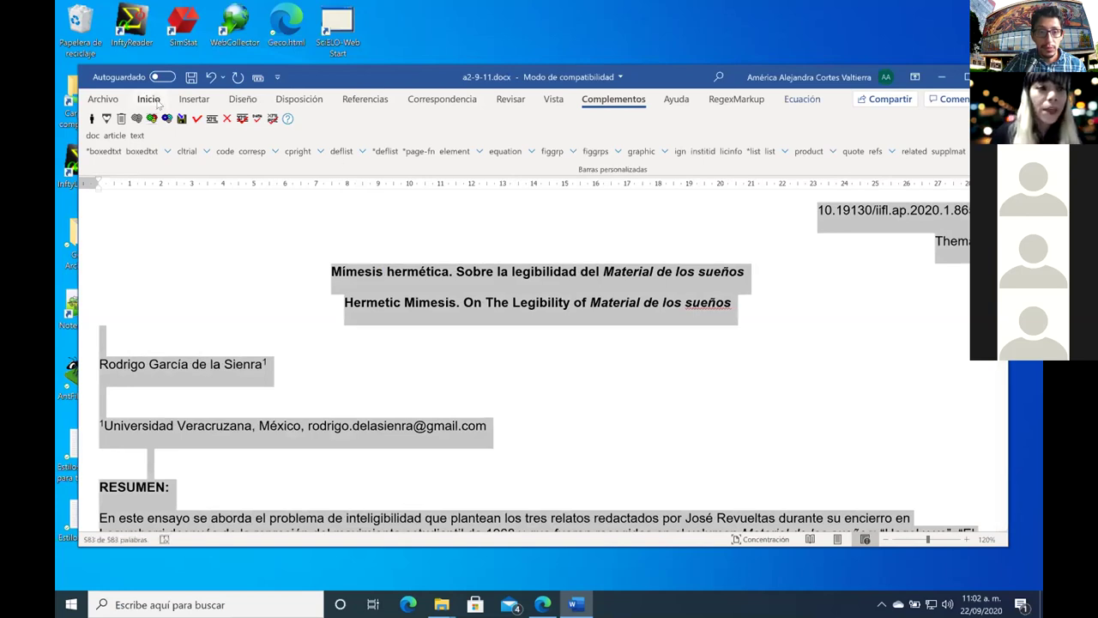
pyautogui.click(530, 124)
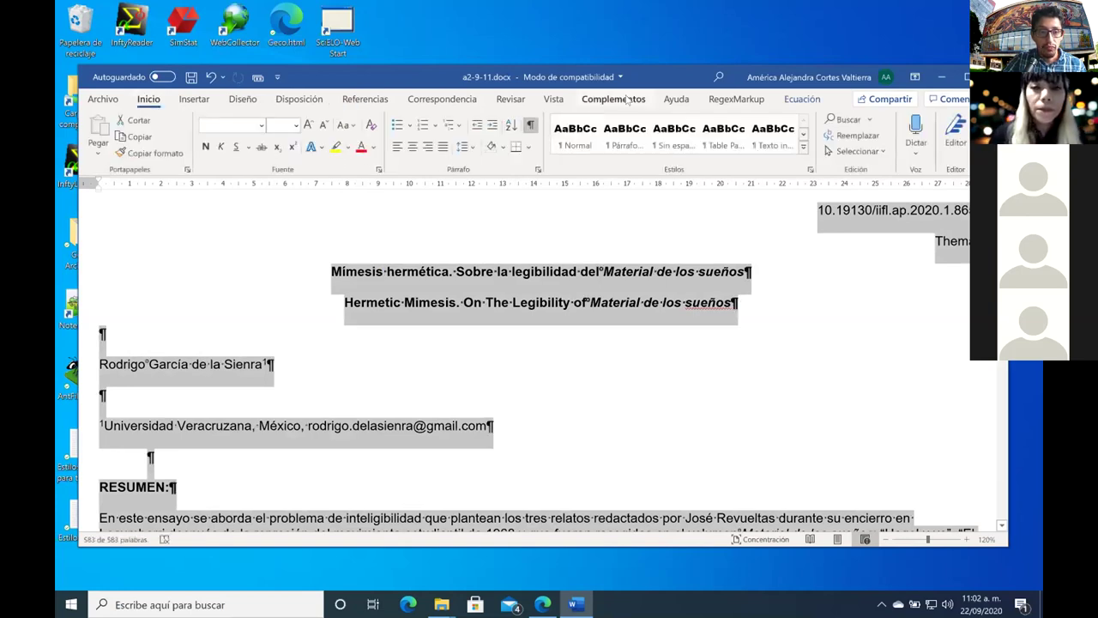
pyautogui.click(612, 99)
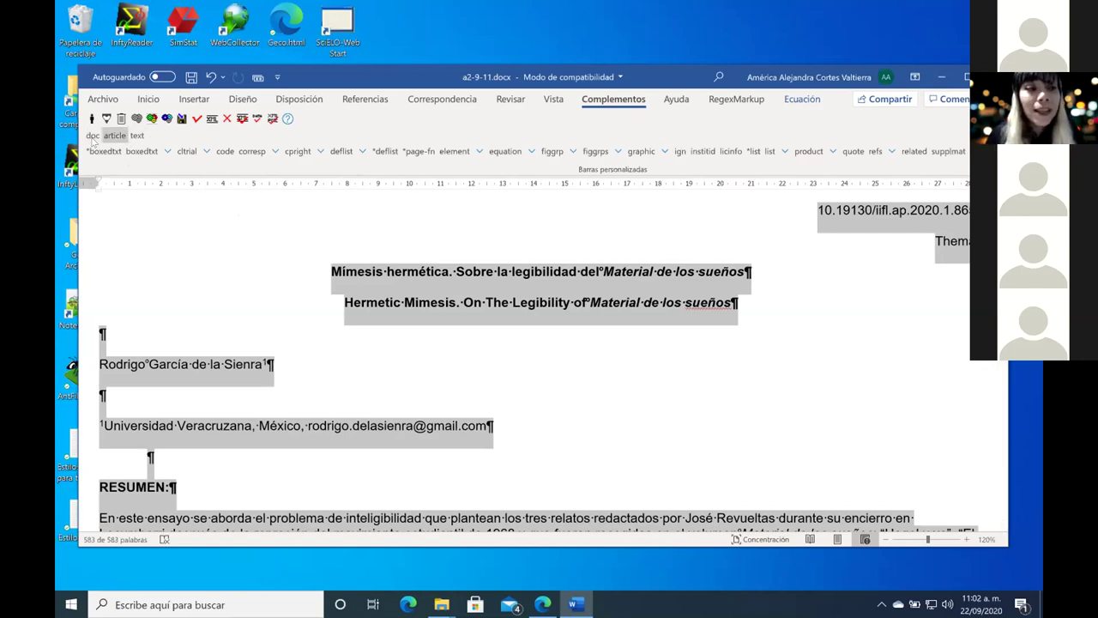
# Step: Open the doc element form for the fully selected article and choose Acta poética | Mexico as its collection/journal
pyautogui.click(96, 139)
pyautogui.click(97, 139)
pyautogui.click(98, 140)
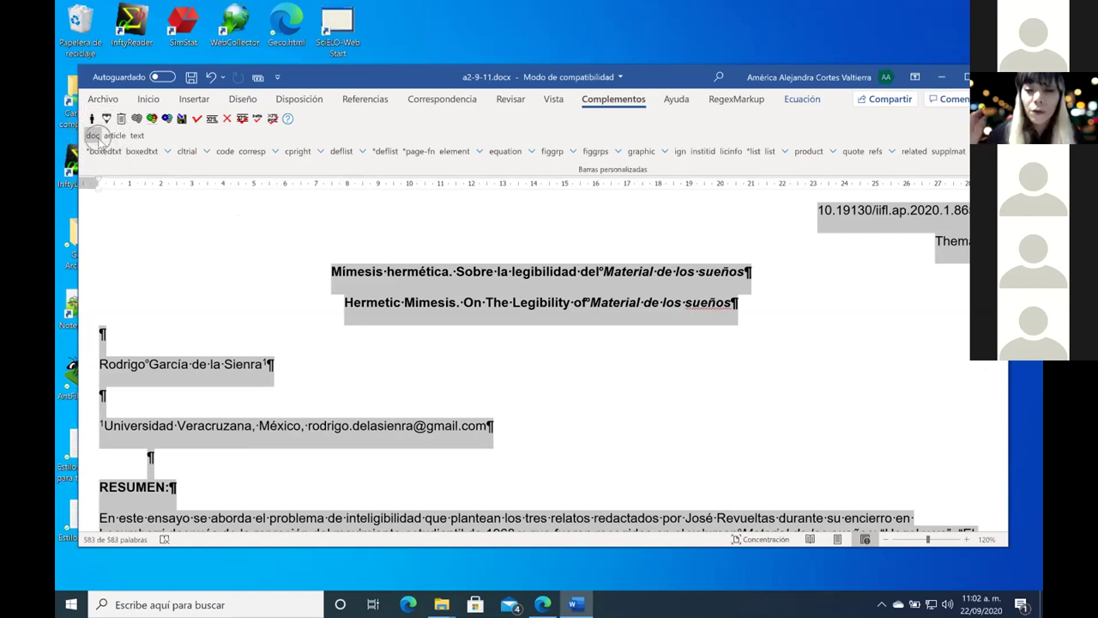
pyautogui.click(98, 139)
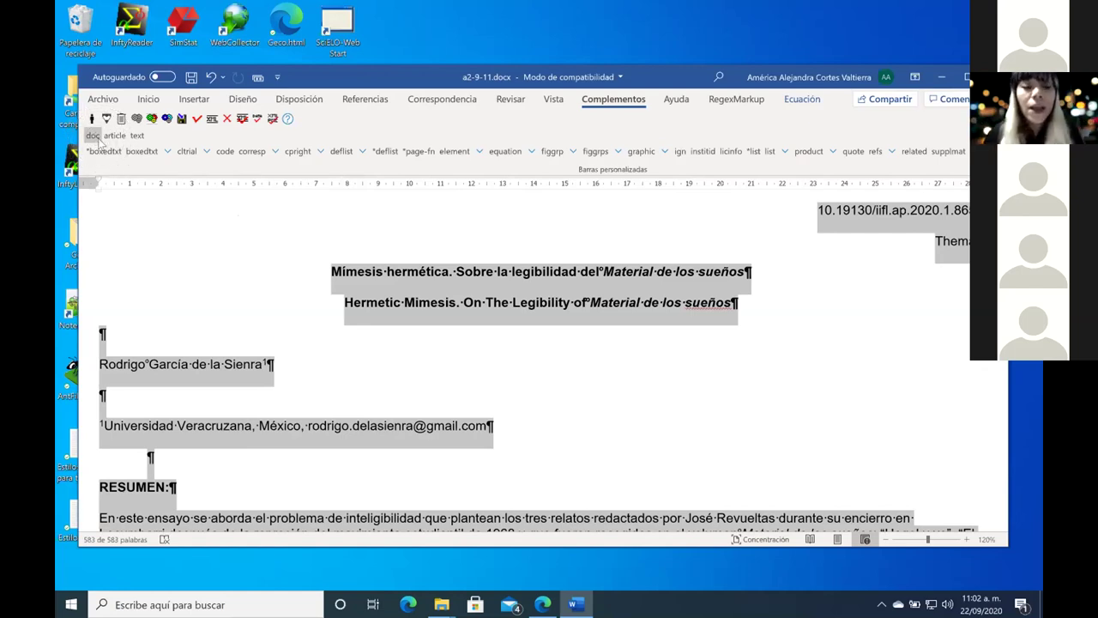
pyautogui.click(92, 138)
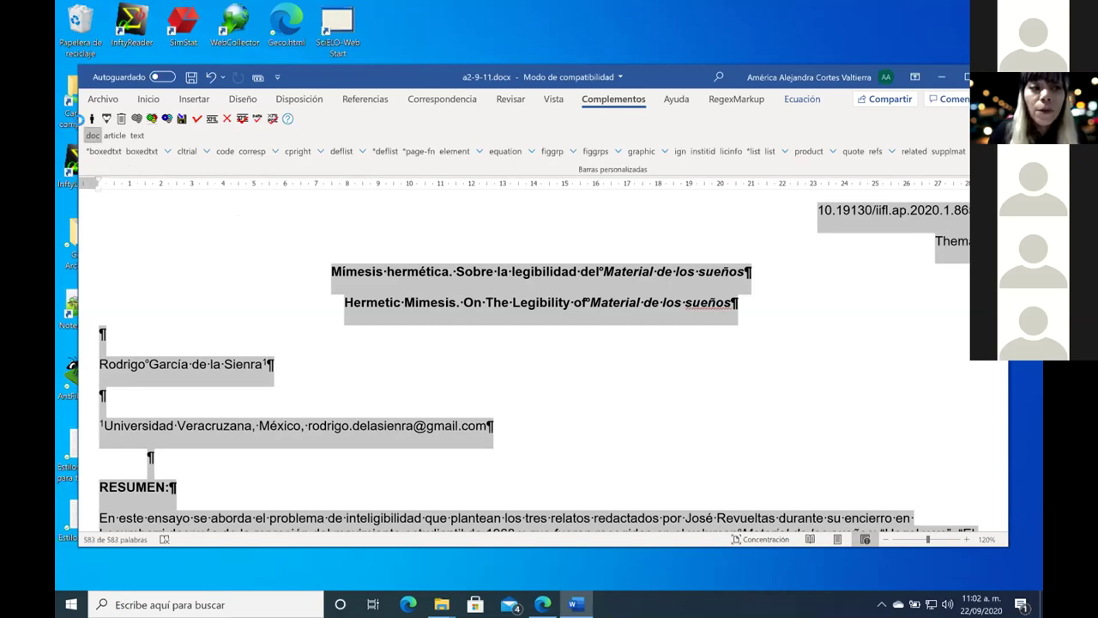
pyautogui.click(92, 136)
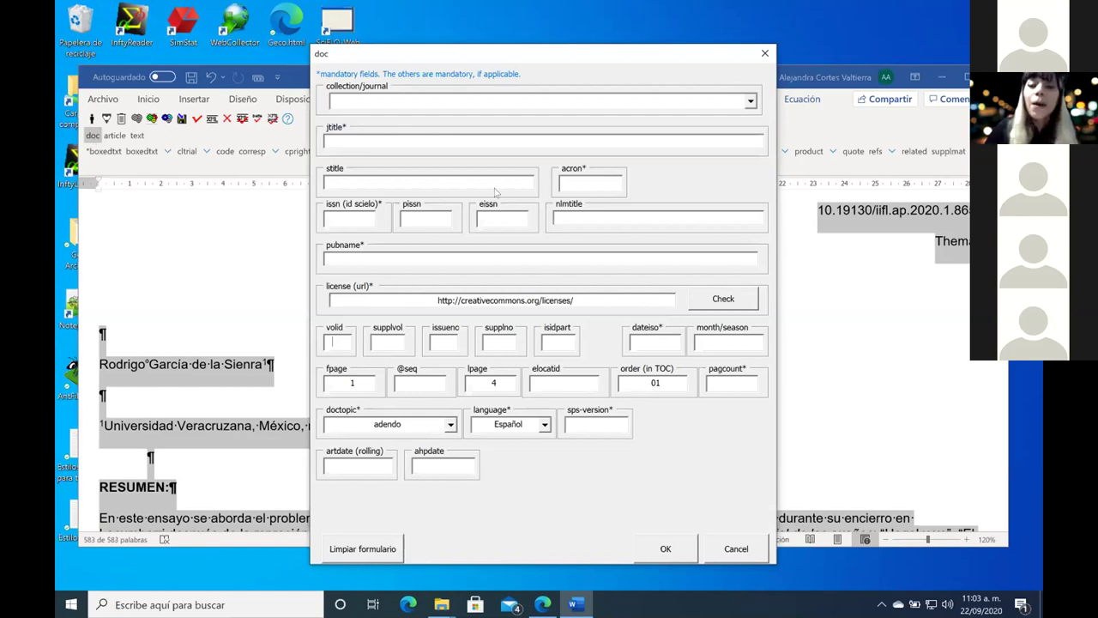
pyautogui.click(751, 102)
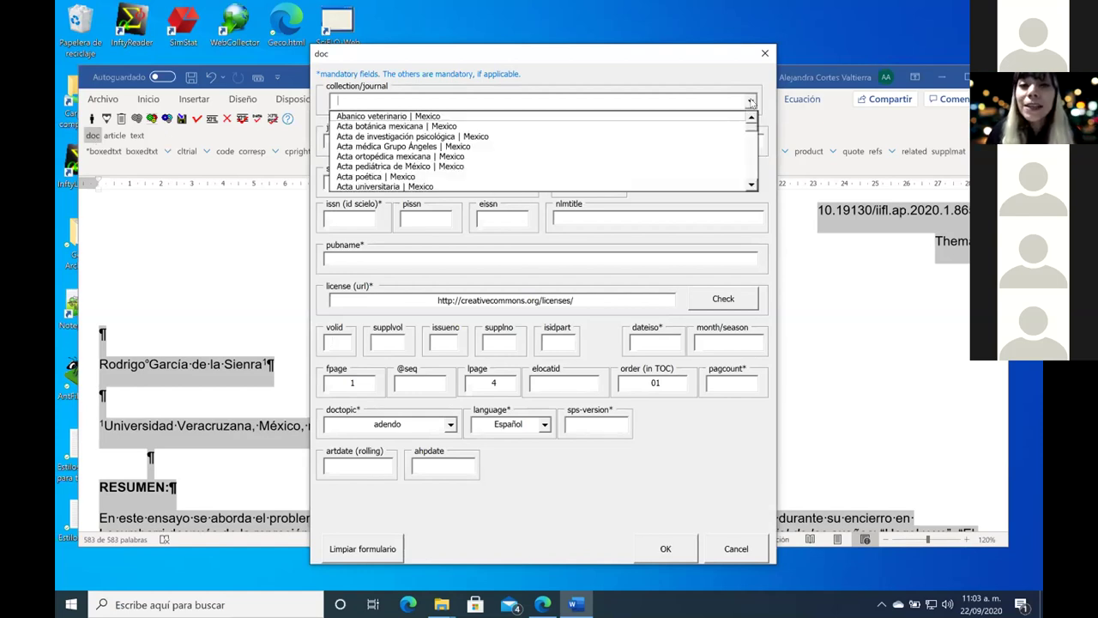
pyautogui.click(412, 177)
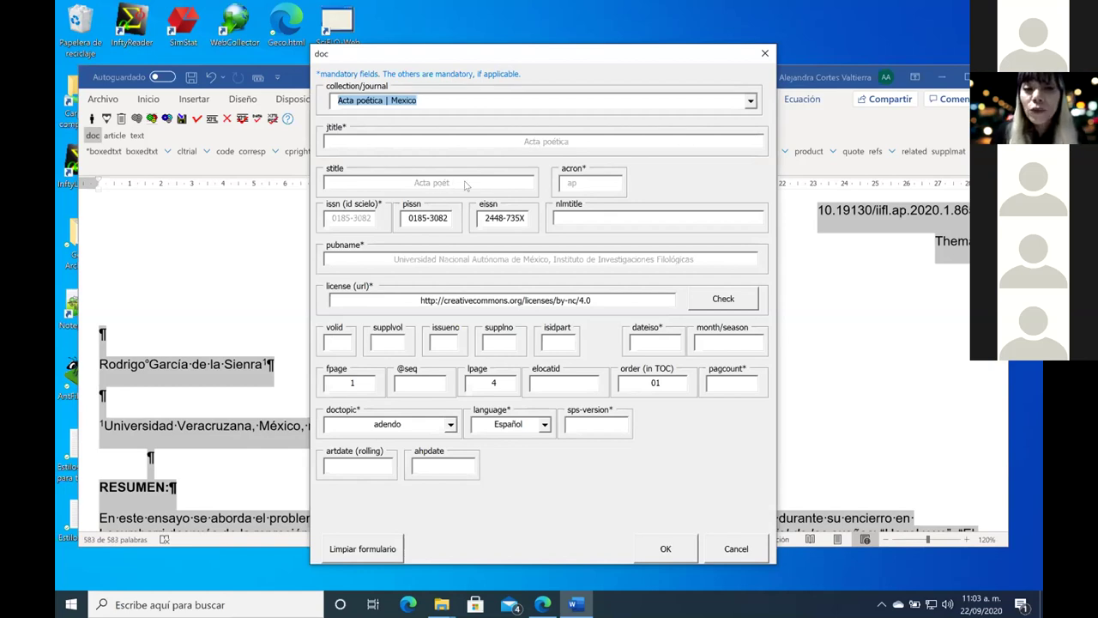
pyautogui.click(421, 182)
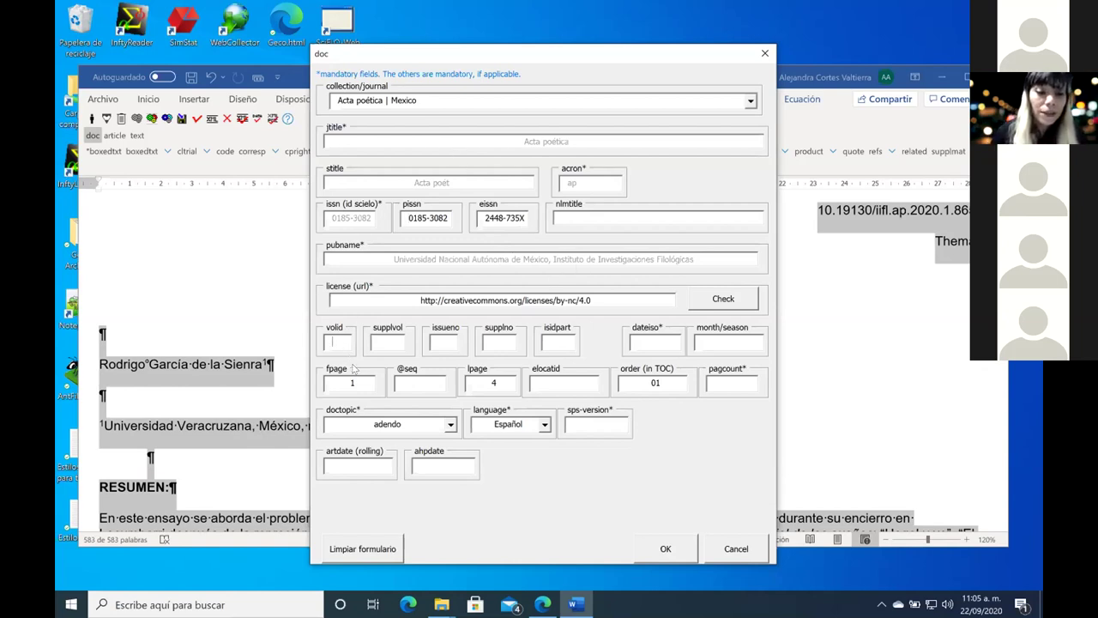
# Step: Check the issue folder name inside the ap folder on the Escritorio, then return to the doc form
pyautogui.click(441, 604)
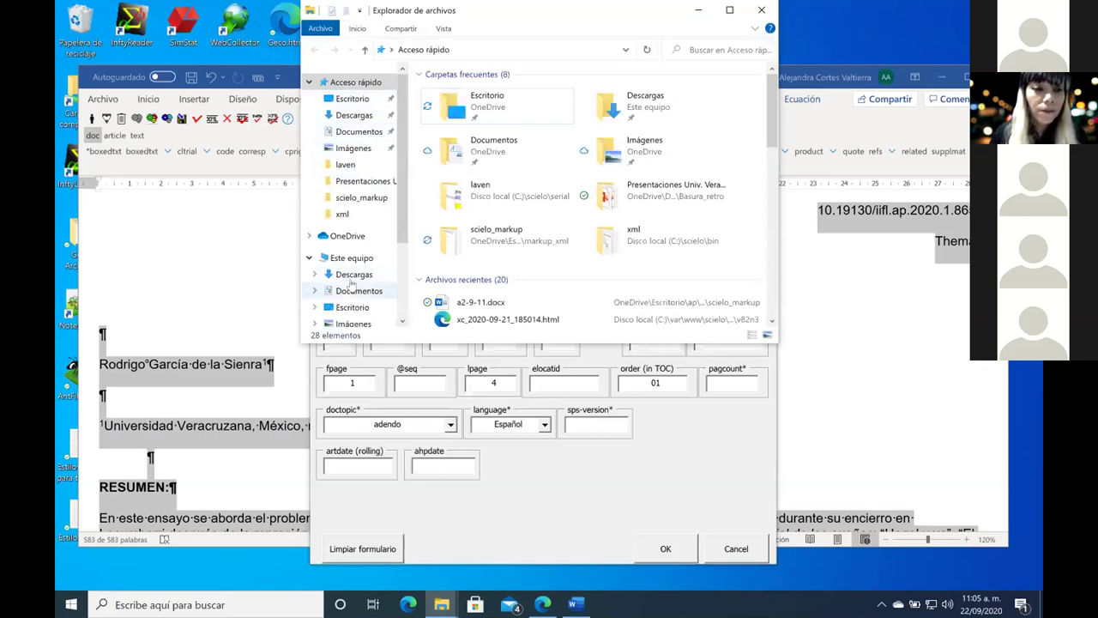
pyautogui.click(344, 306)
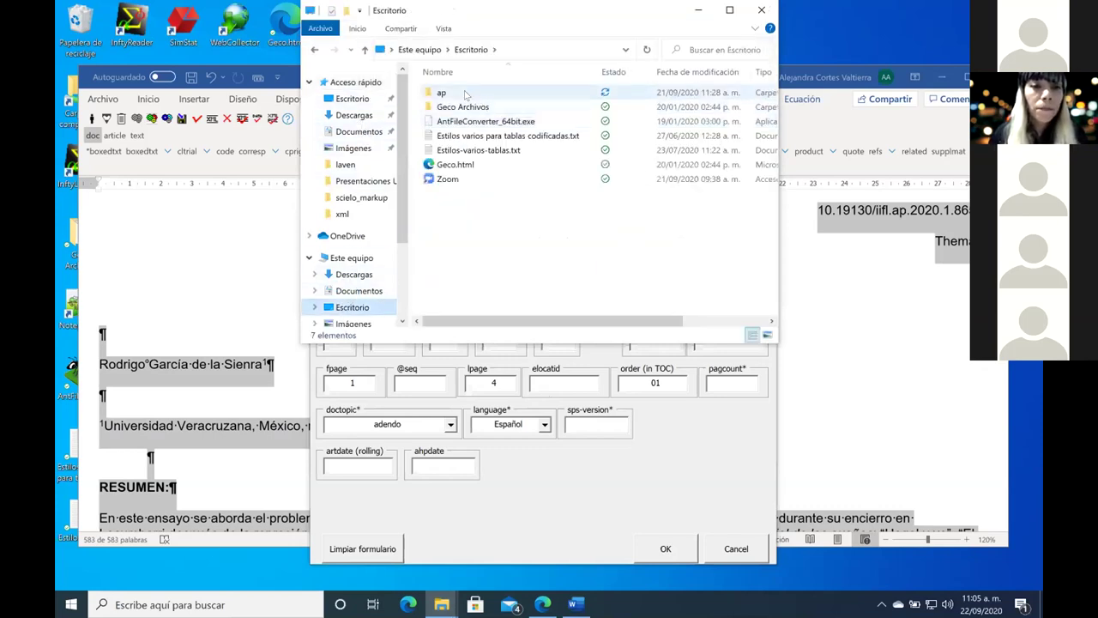
pyautogui.doubleClick(441, 92)
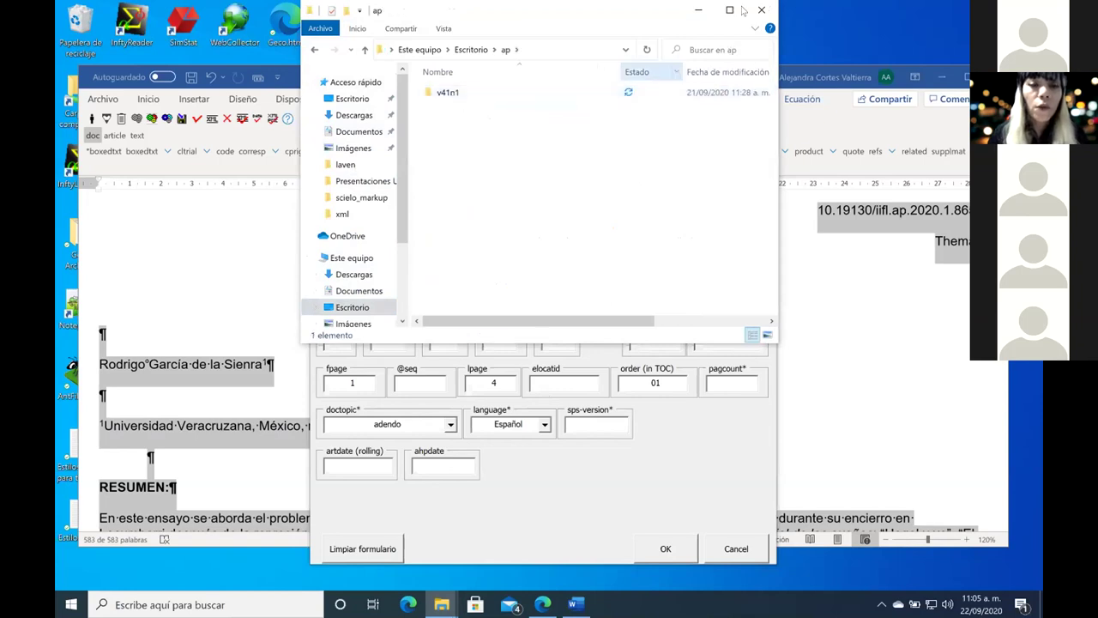
pyautogui.click(702, 10)
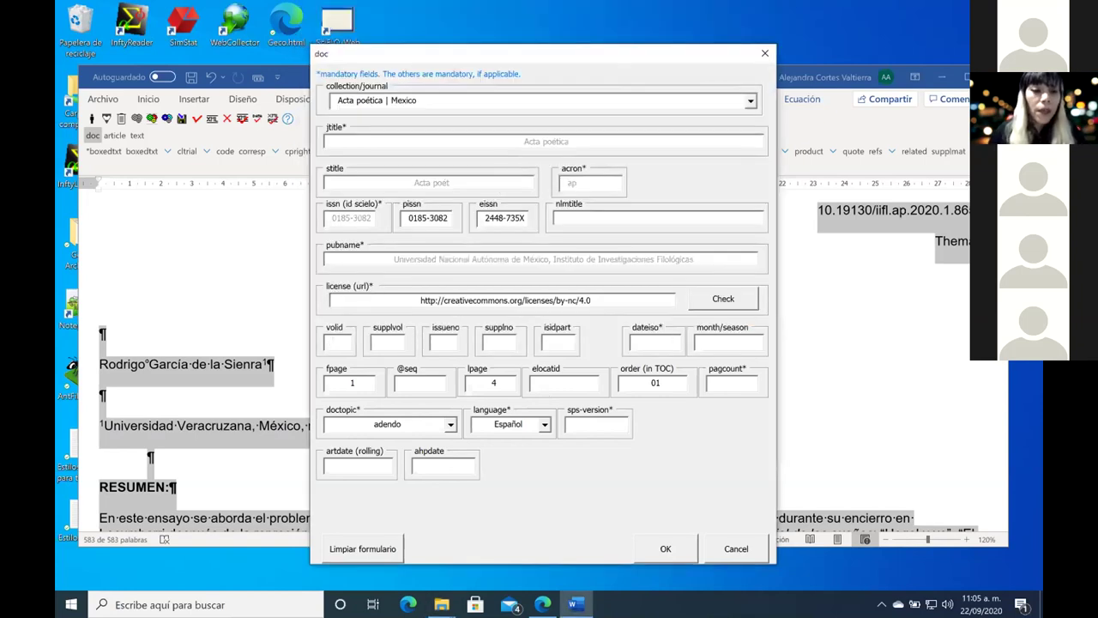
# Step: Enter volume 41 and issue number 1 in the doc form
pyautogui.click(340, 341)
pyautogui.write('41')
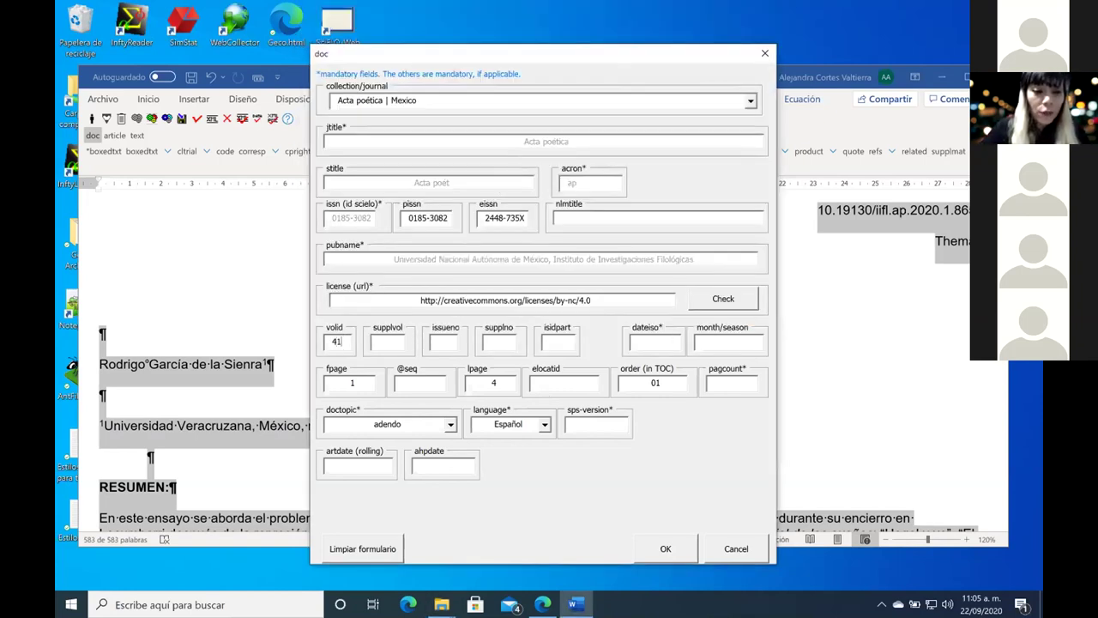
pyautogui.click(446, 344)
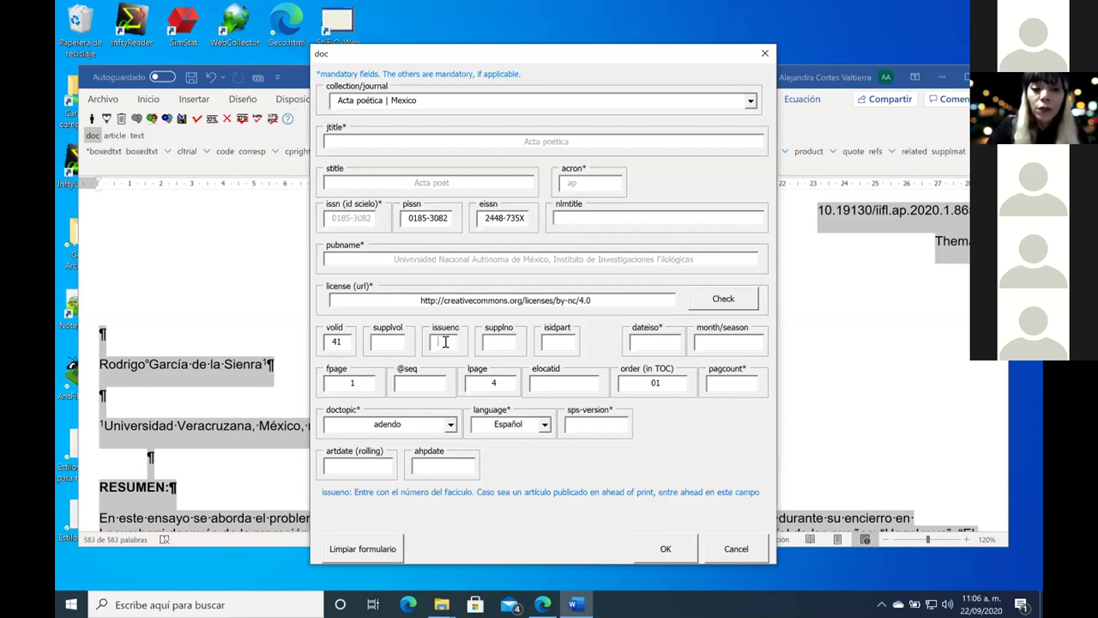
pyautogui.write('1')
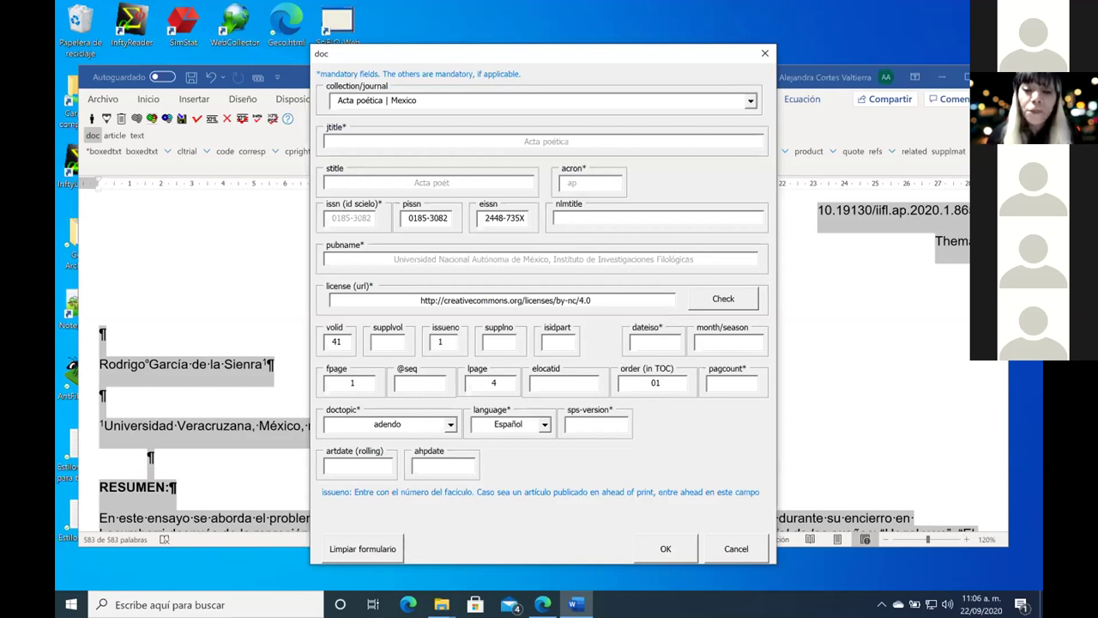
# Step: Set the issue's publication date (dateiso) to 20200600 and its month/season to Jan./Jun
pyautogui.click(660, 344)
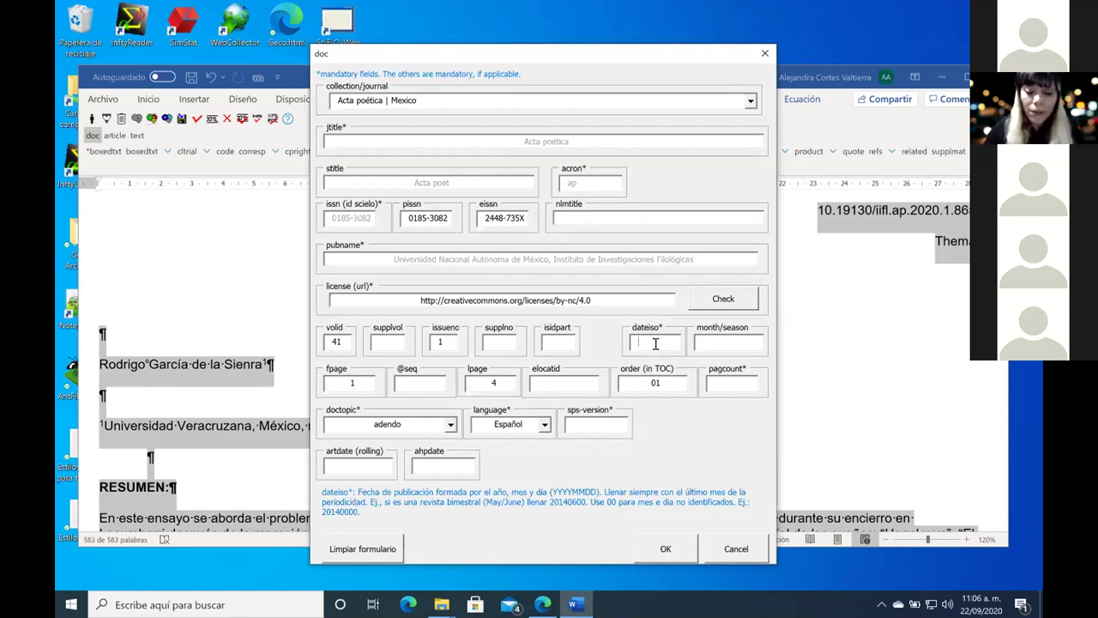
pyautogui.write('2020')
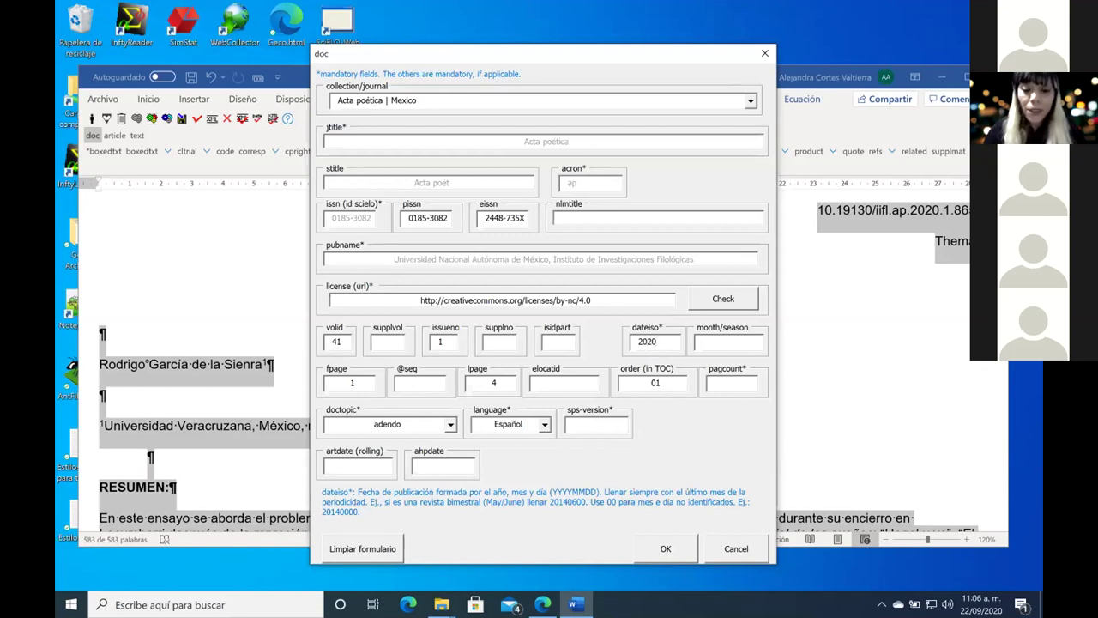
pyautogui.write('0600')
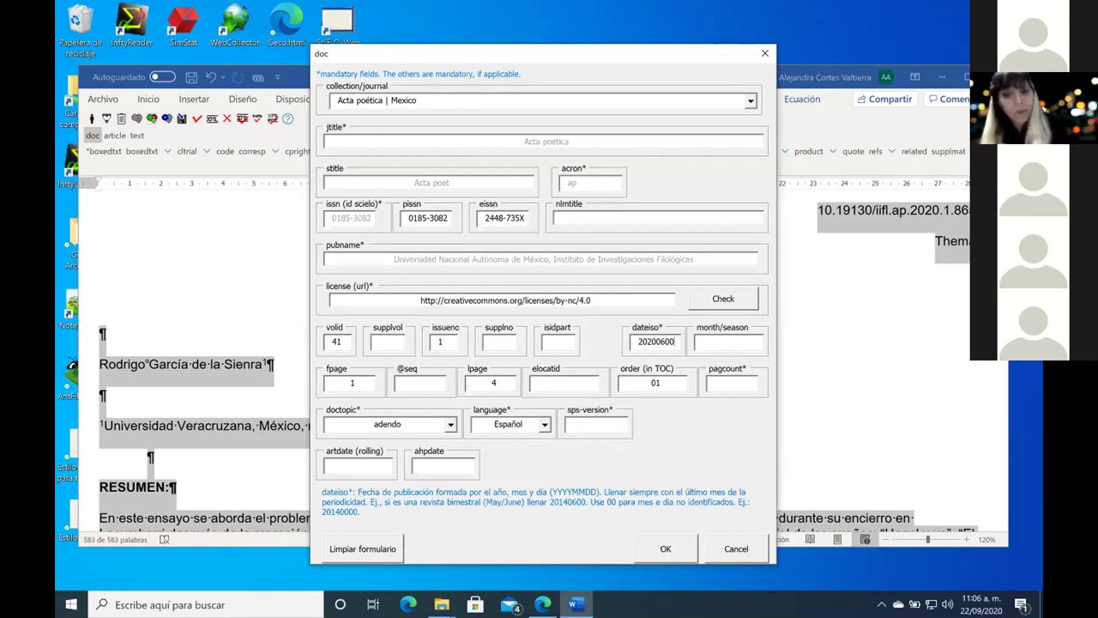
pyautogui.click(737, 343)
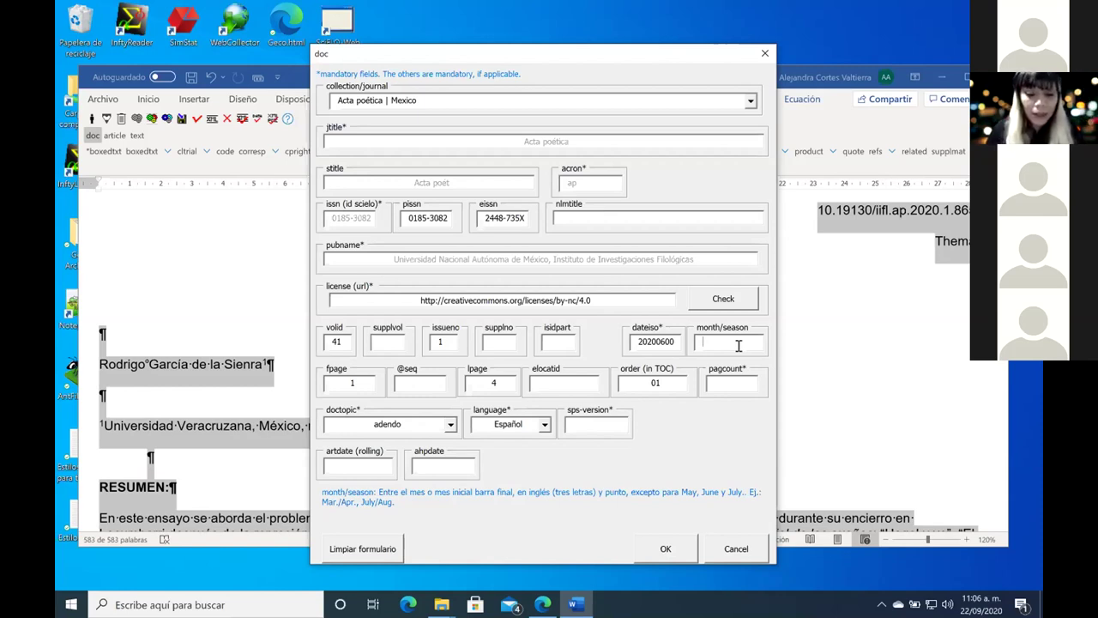
pyautogui.write('Jan')
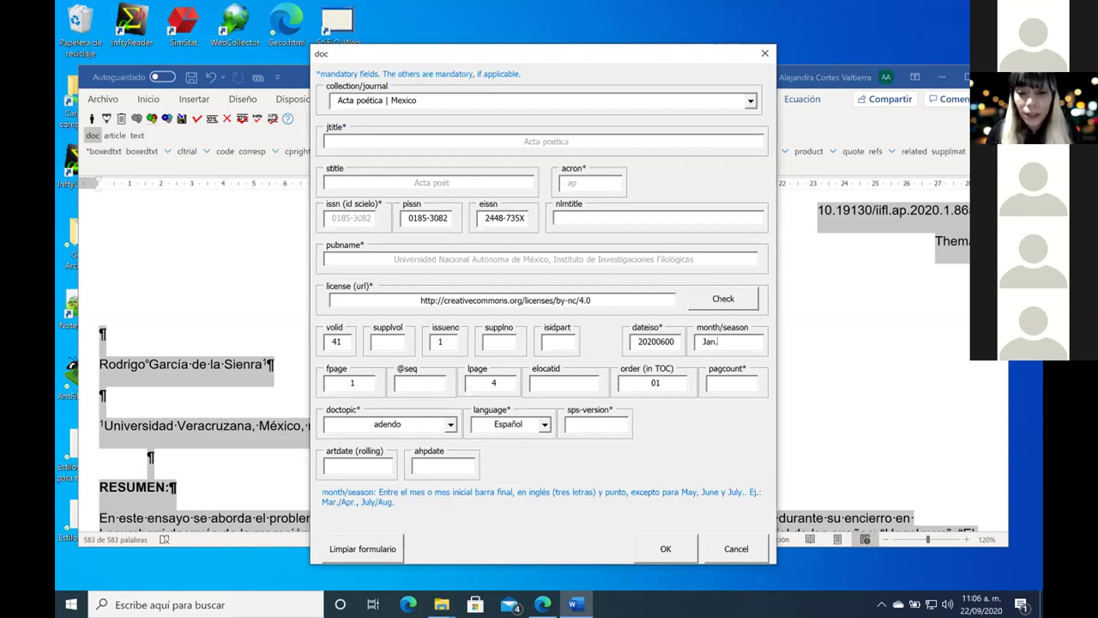
pyautogui.write('./')
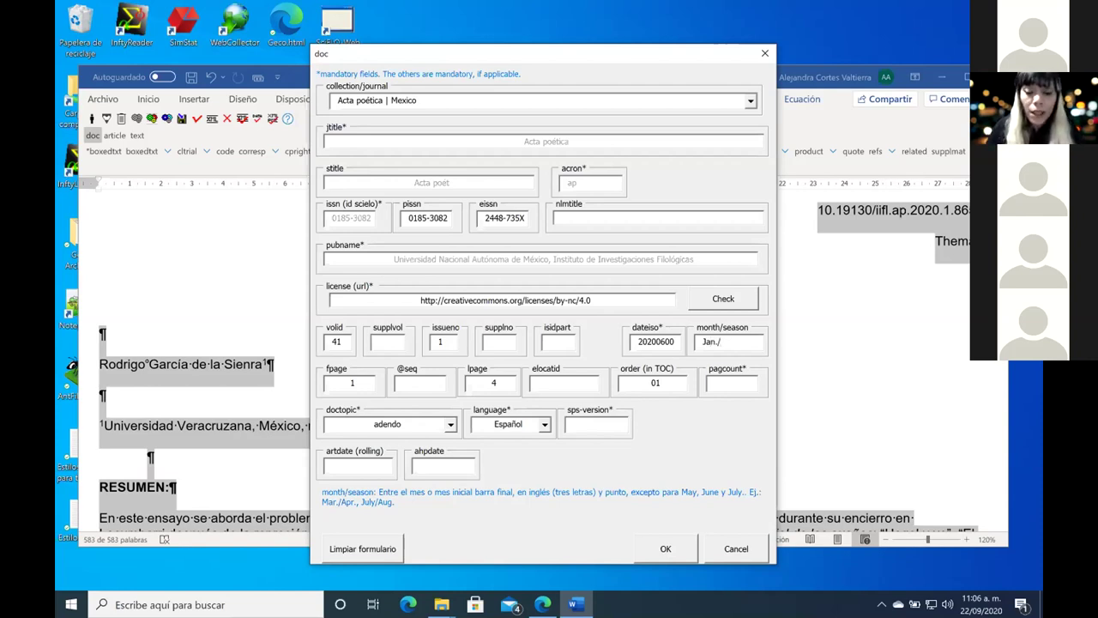
pyautogui.write('Jun')
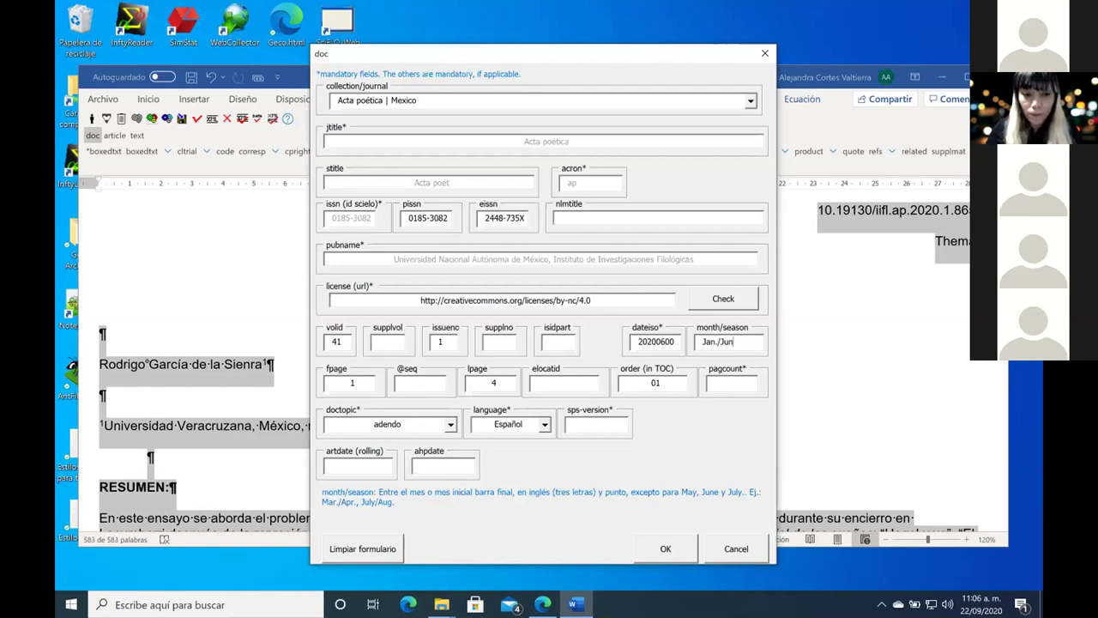
# Step: Replace the article's page range with first page 2 and last page 11 in the doc form
pyautogui.click(365, 383)
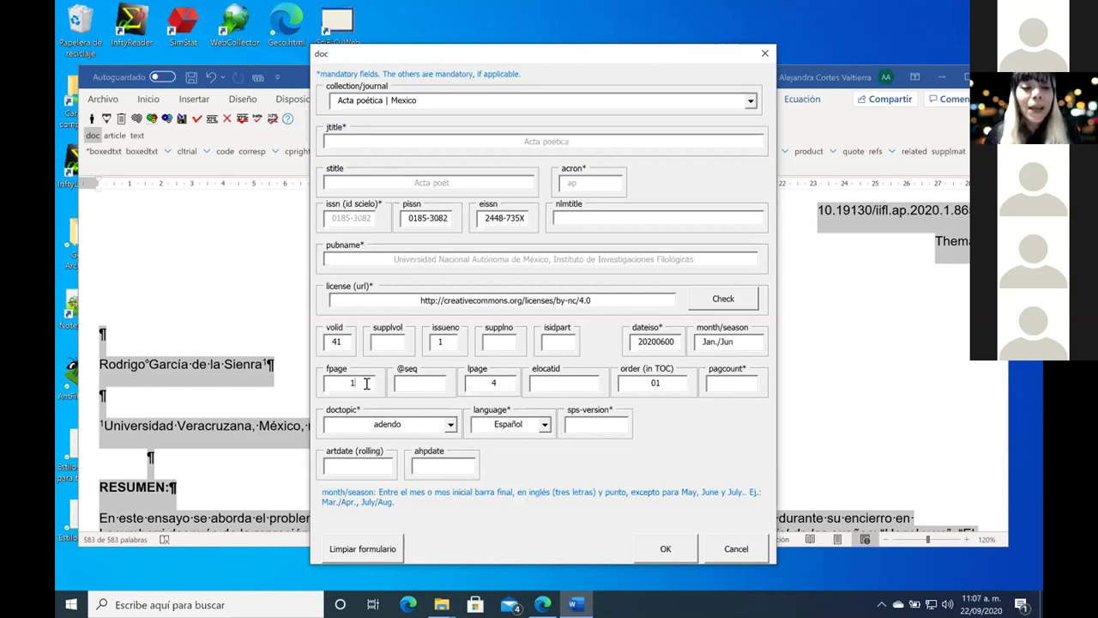
pyautogui.press('BackSpace')
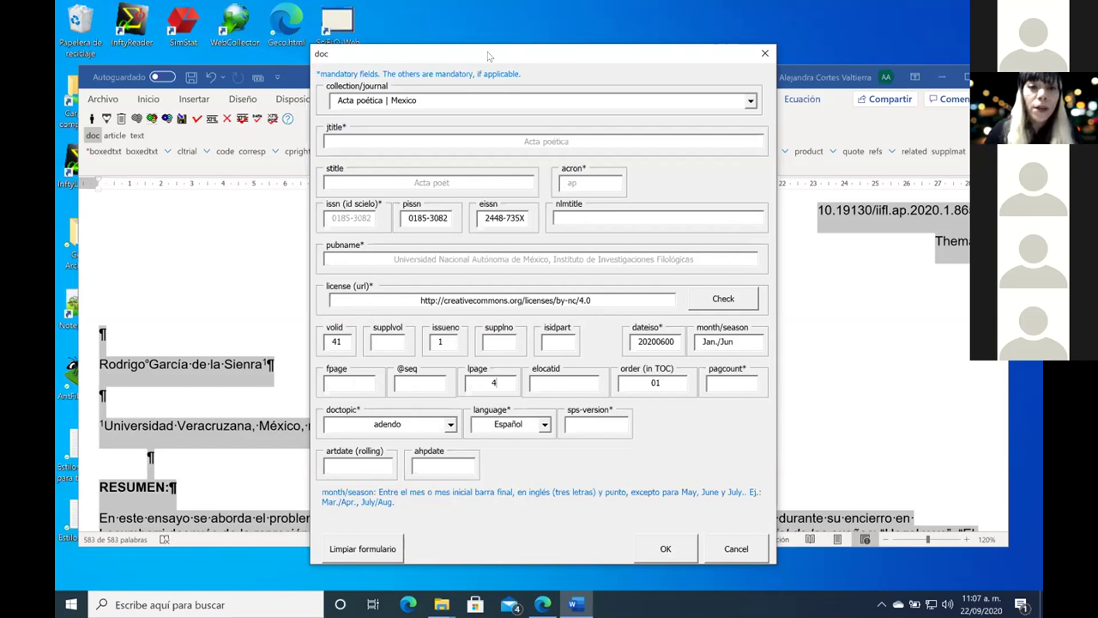
pyautogui.moveTo(487, 56); pyautogui.dragTo(538, 108)
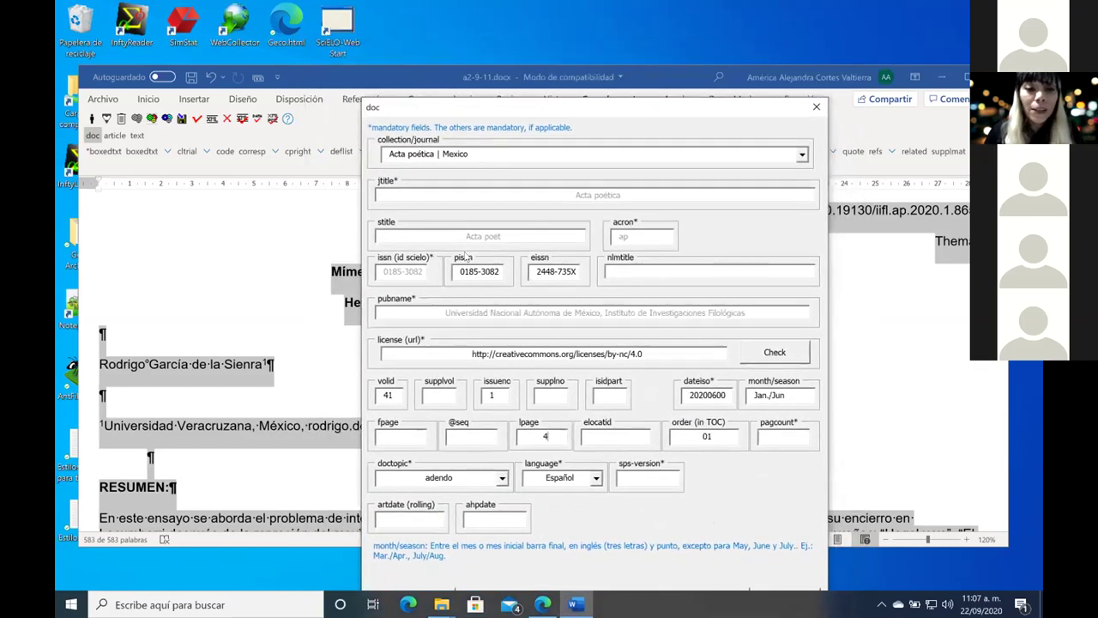
pyautogui.click(372, 438)
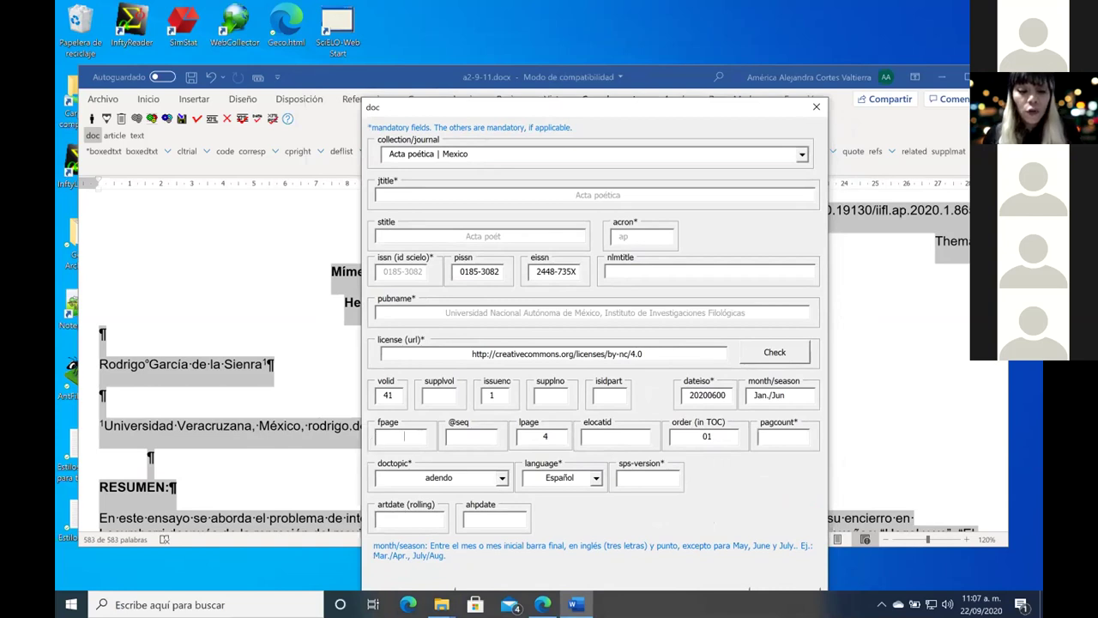
pyautogui.write('2')
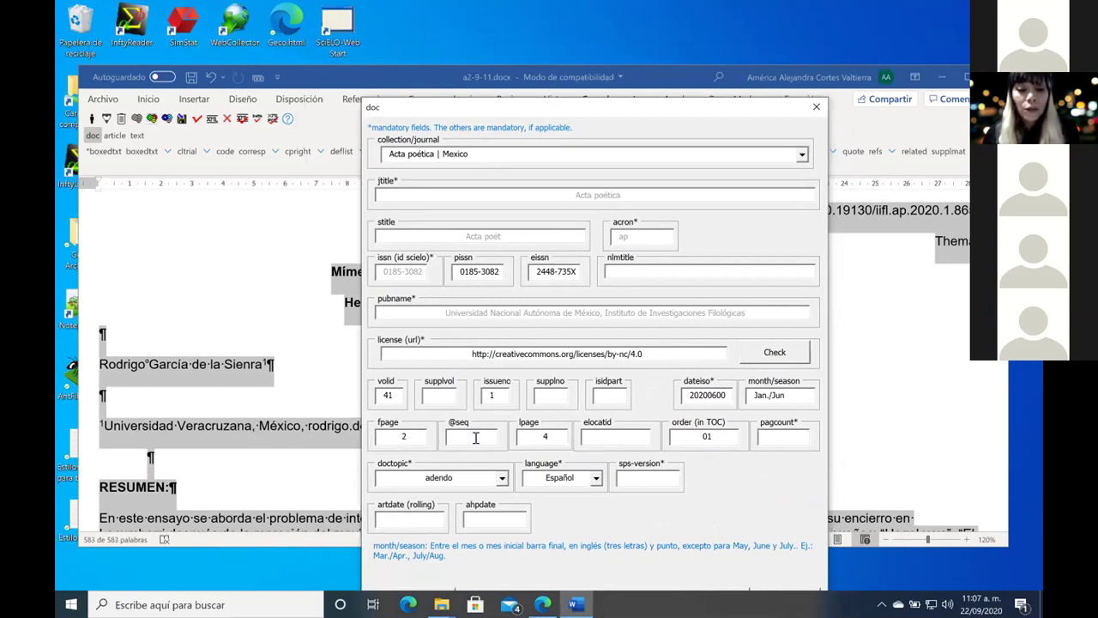
pyautogui.click(550, 437)
pyautogui.press('BackSpace')
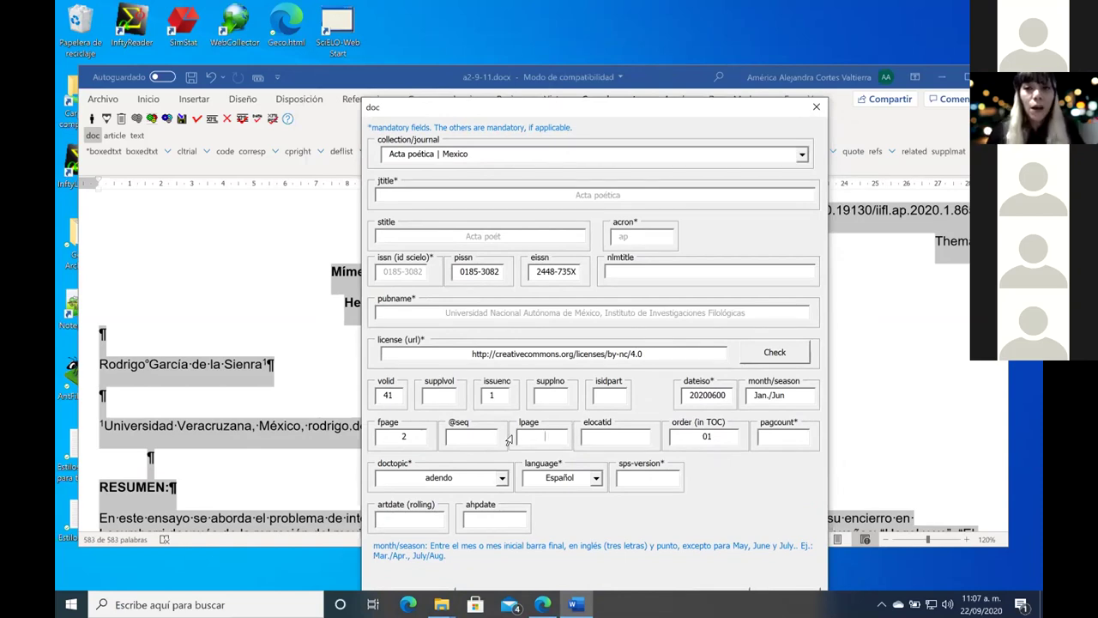
pyautogui.write('11')
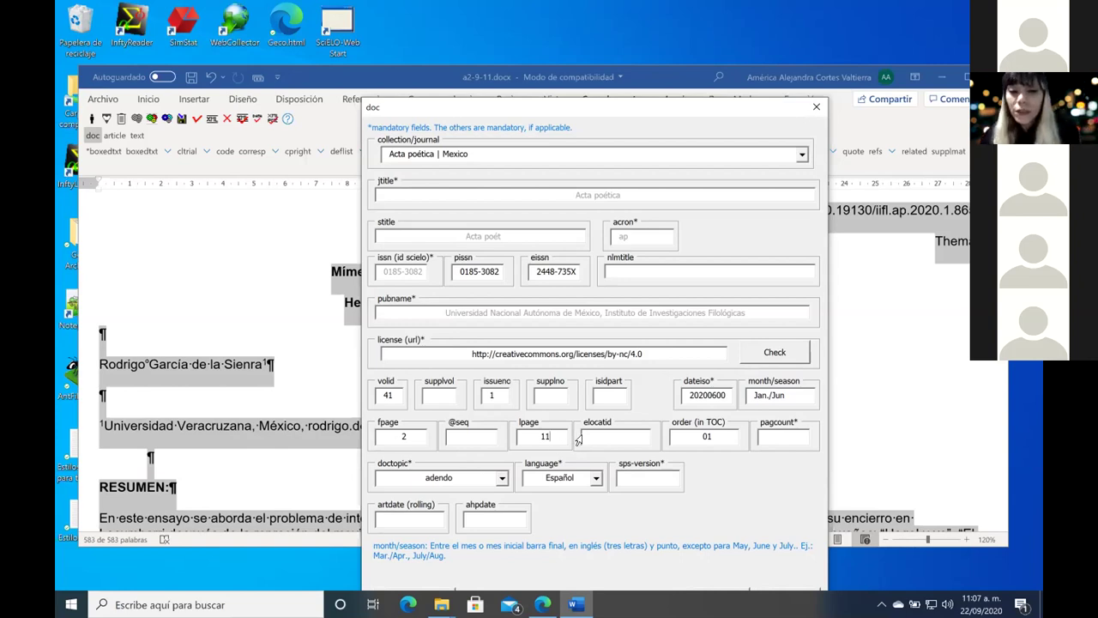
# Step: Replace the article's order in the table of contents with 2 in the doc form
pyautogui.click(713, 438)
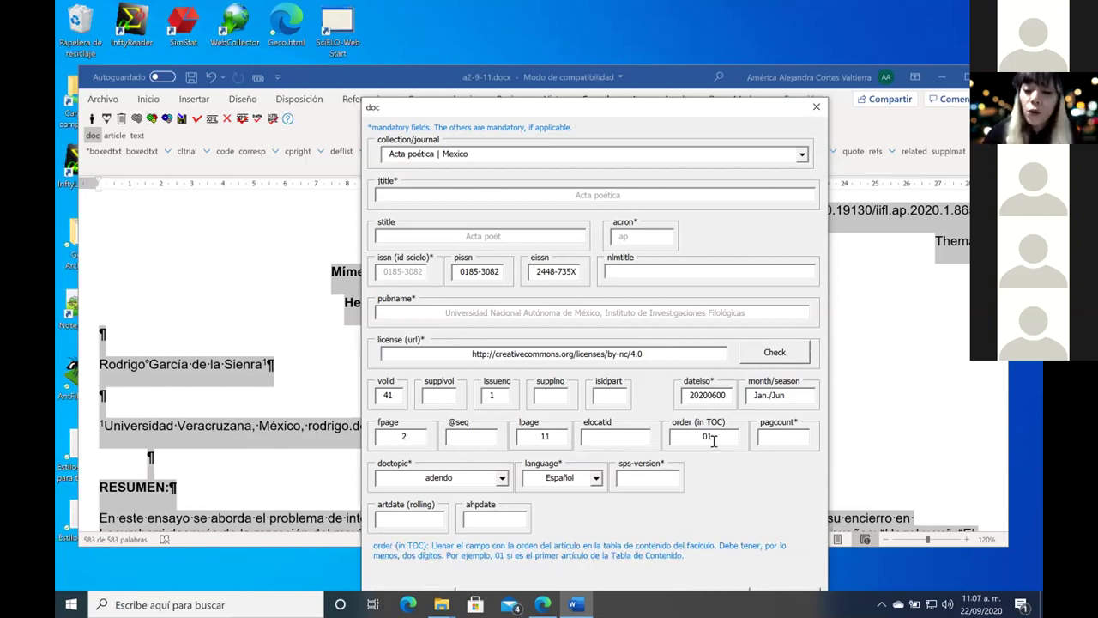
pyautogui.press('BackSpace')
pyautogui.press('BackSpace')
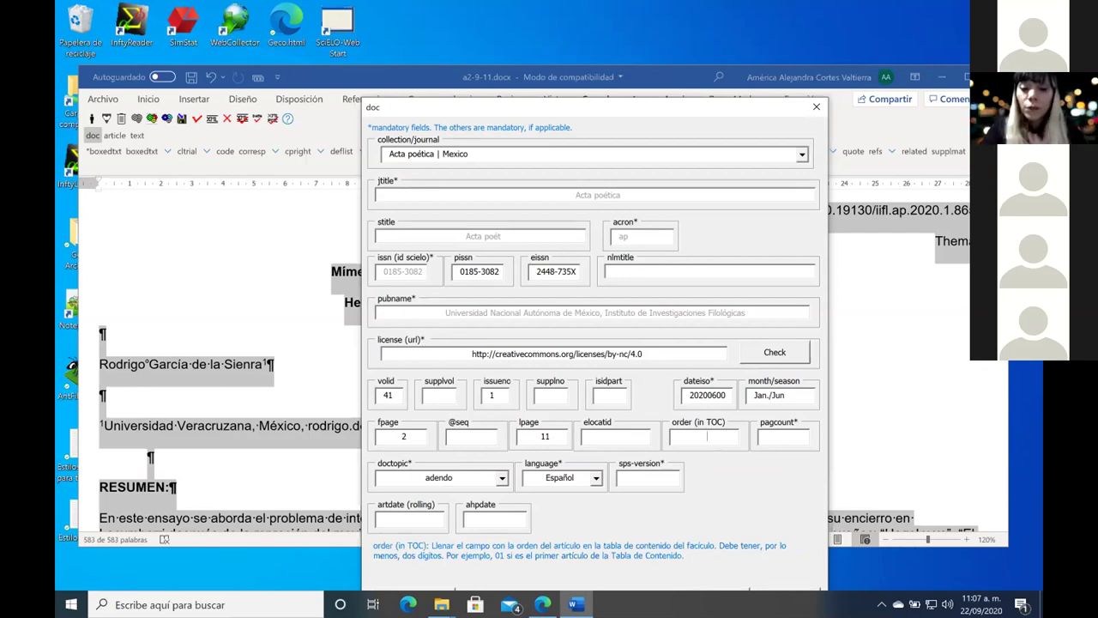
pyautogui.write('2')
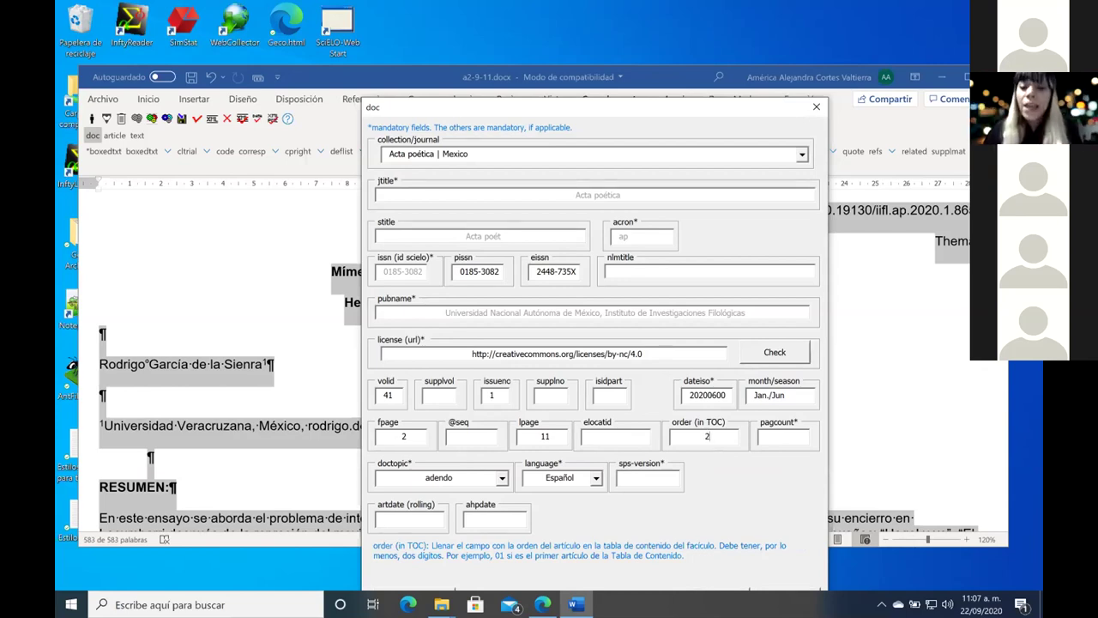
# Step: Correct the article's first page (fpage) to 9 and enter a page count (pagcount) of 03
pyautogui.click(804, 440)
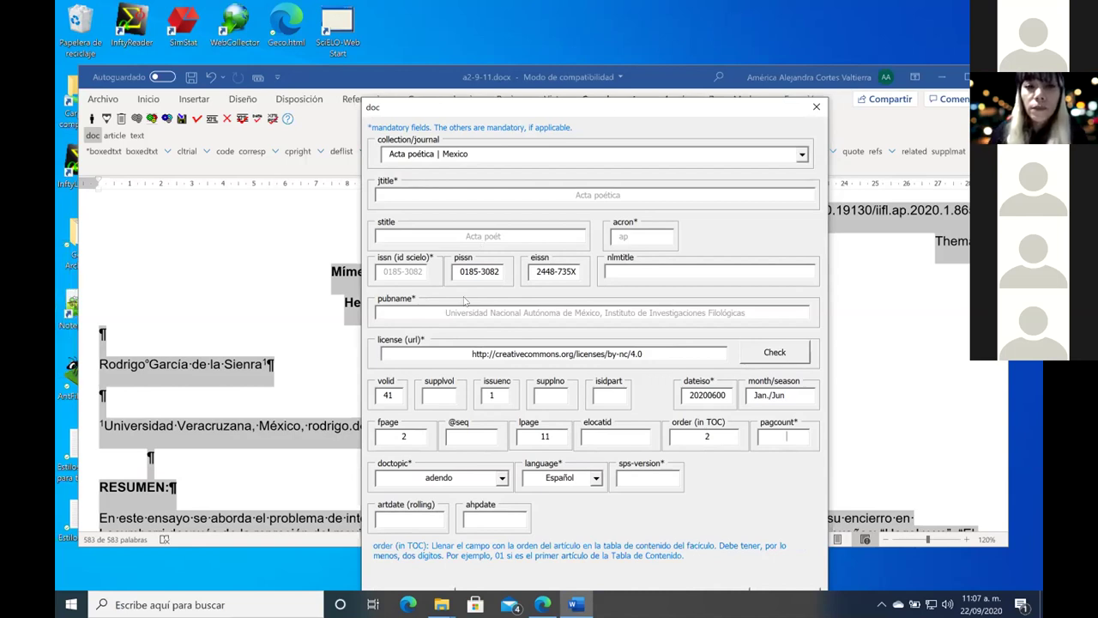
pyautogui.click(415, 435)
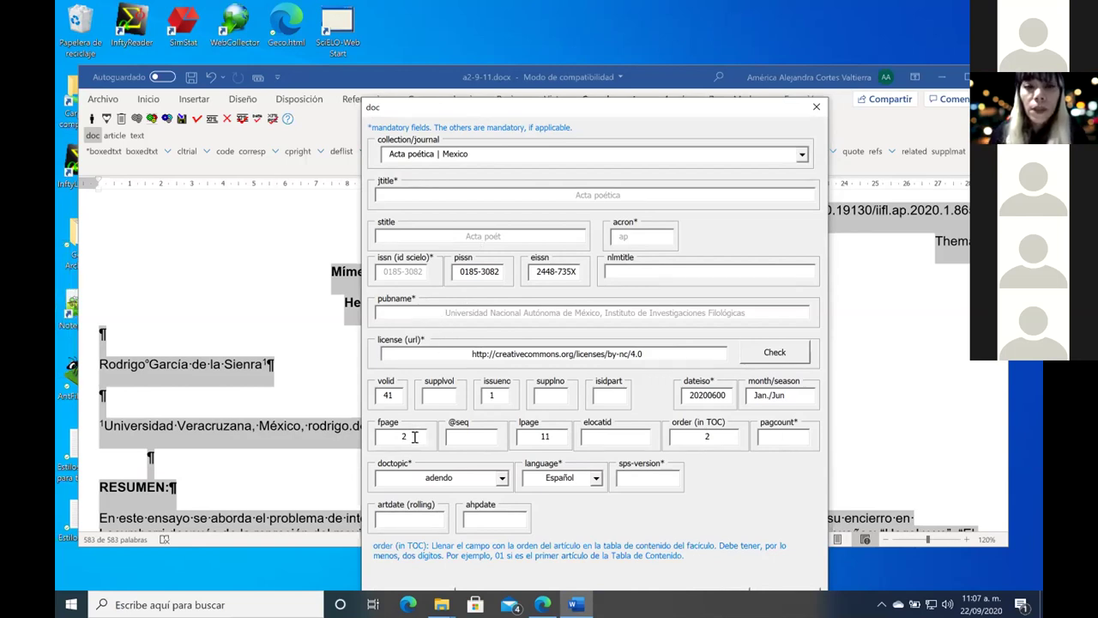
pyautogui.press('BackSpace')
pyautogui.write('9')
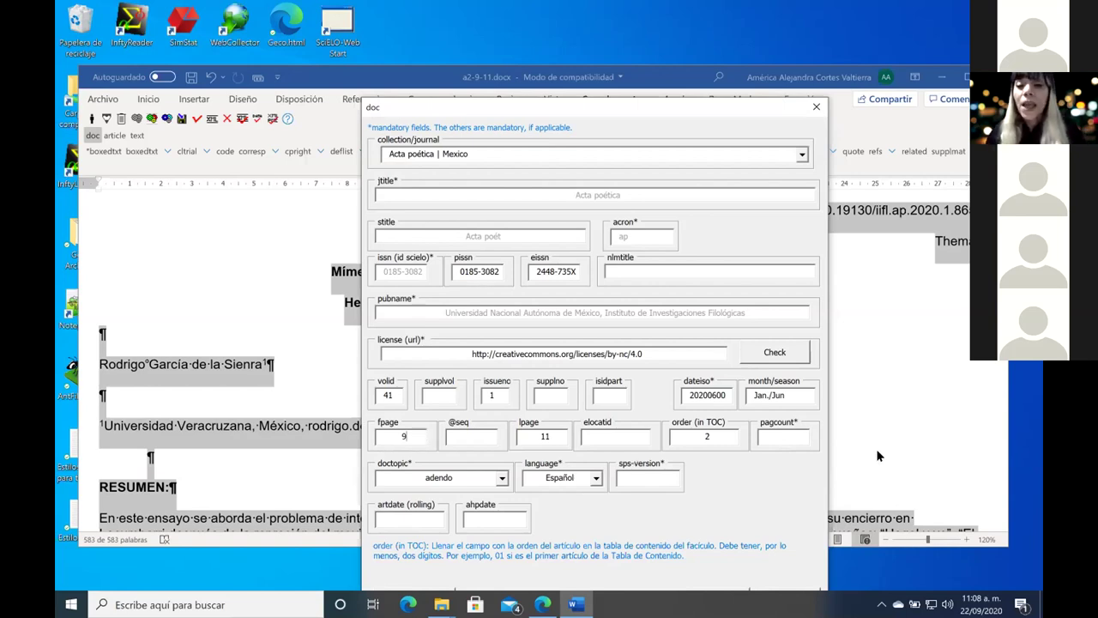
pyautogui.click(794, 440)
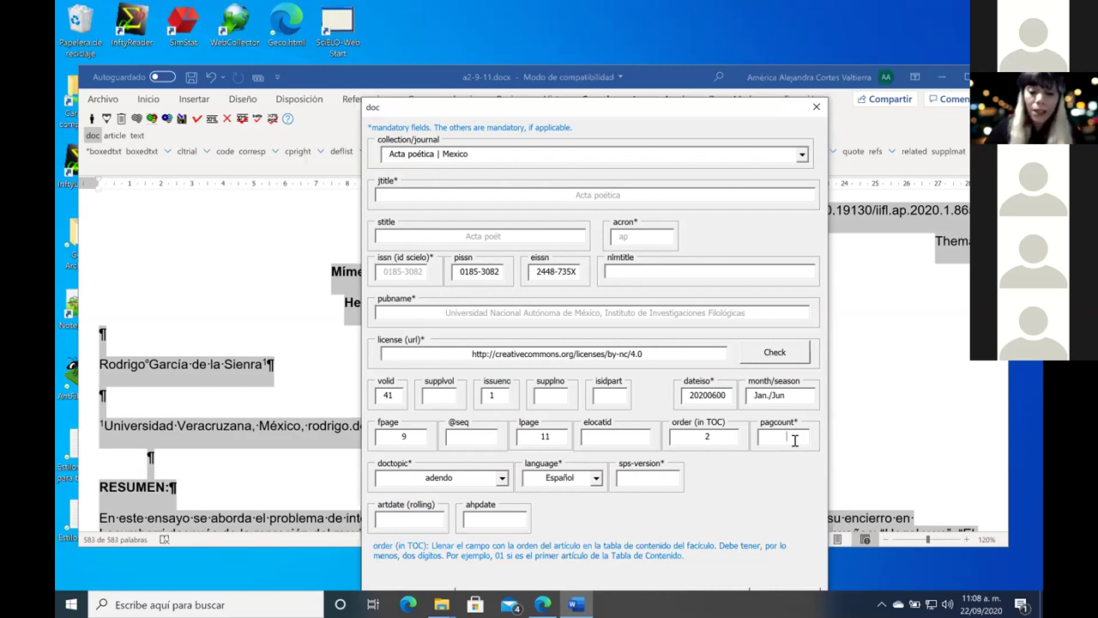
pyautogui.write('03')
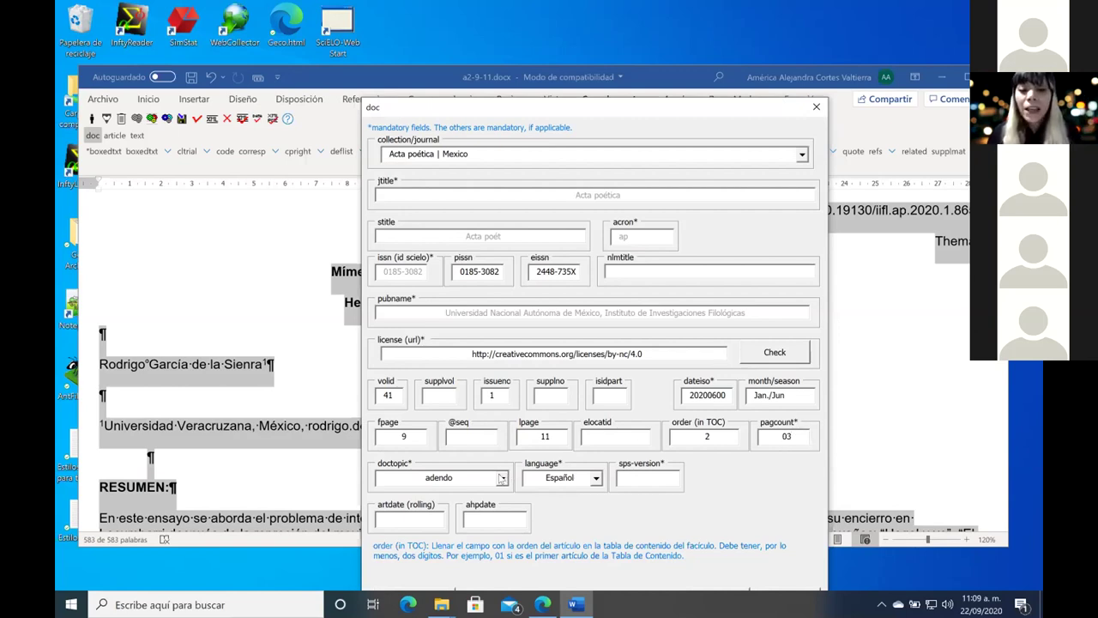
# Step: Set the document type (doctopic) to artículo de investigación
pyautogui.click(502, 478)
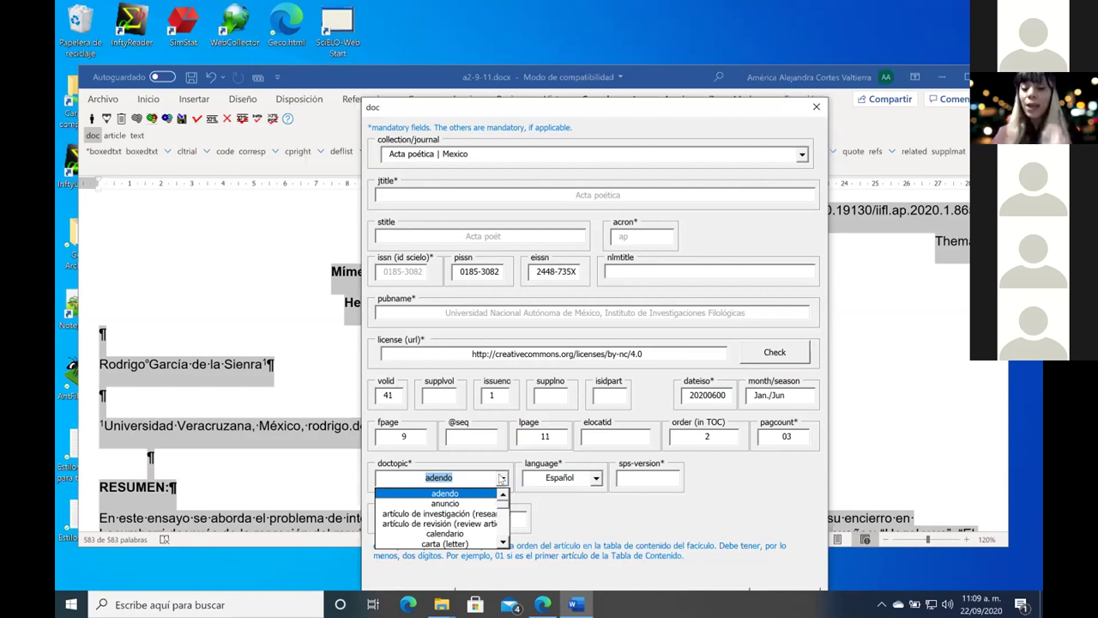
pyautogui.click(503, 542)
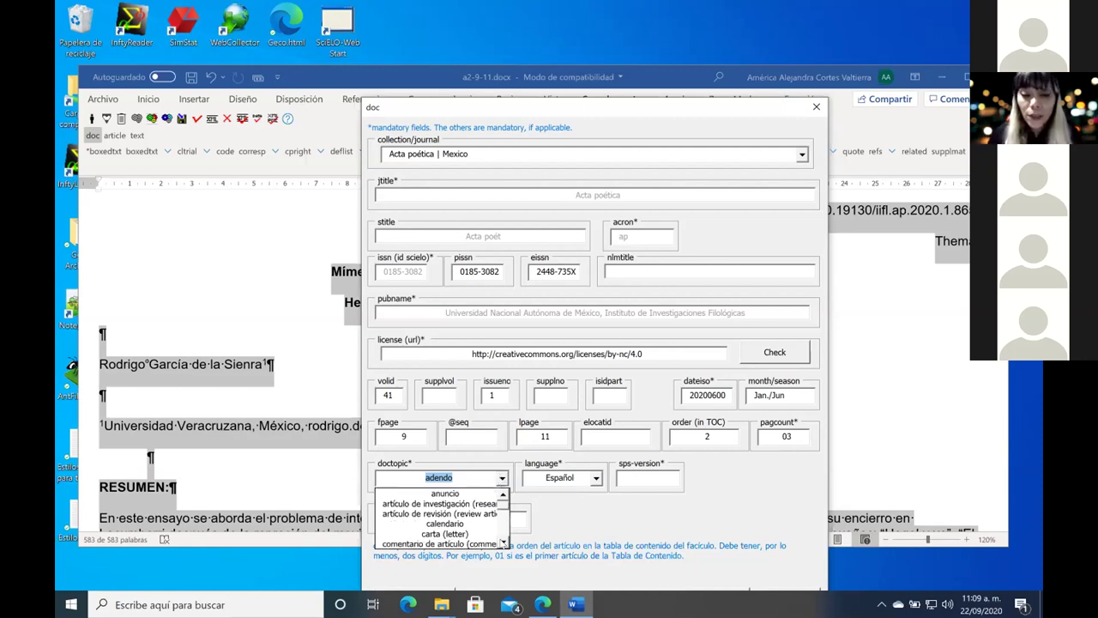
pyautogui.click(503, 542)
pyautogui.click(502, 543)
pyautogui.click(503, 542)
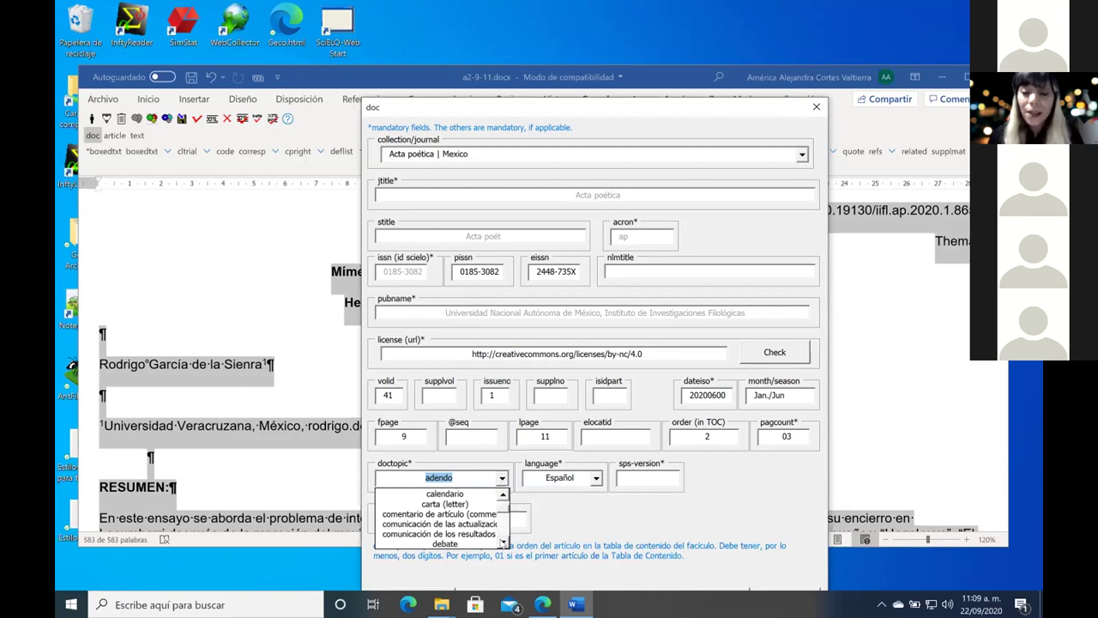
pyautogui.click(503, 542)
pyautogui.click(503, 542)
pyautogui.click(502, 542)
pyautogui.click(502, 542)
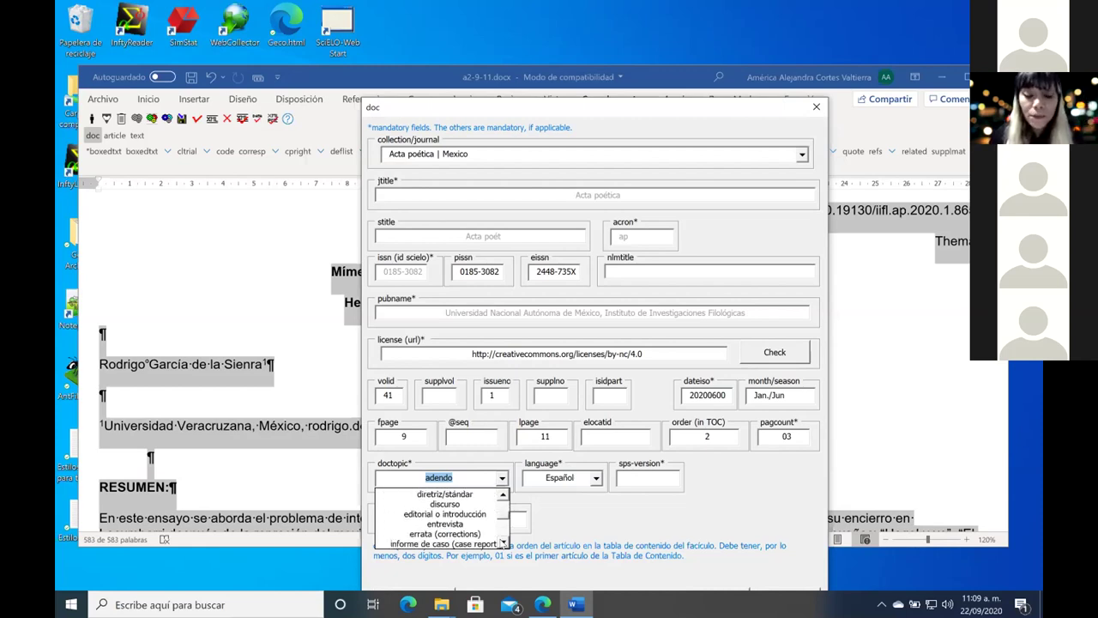
pyautogui.click(503, 542)
pyautogui.click(505, 493)
pyautogui.click(506, 493)
pyautogui.click(506, 494)
pyautogui.click(505, 494)
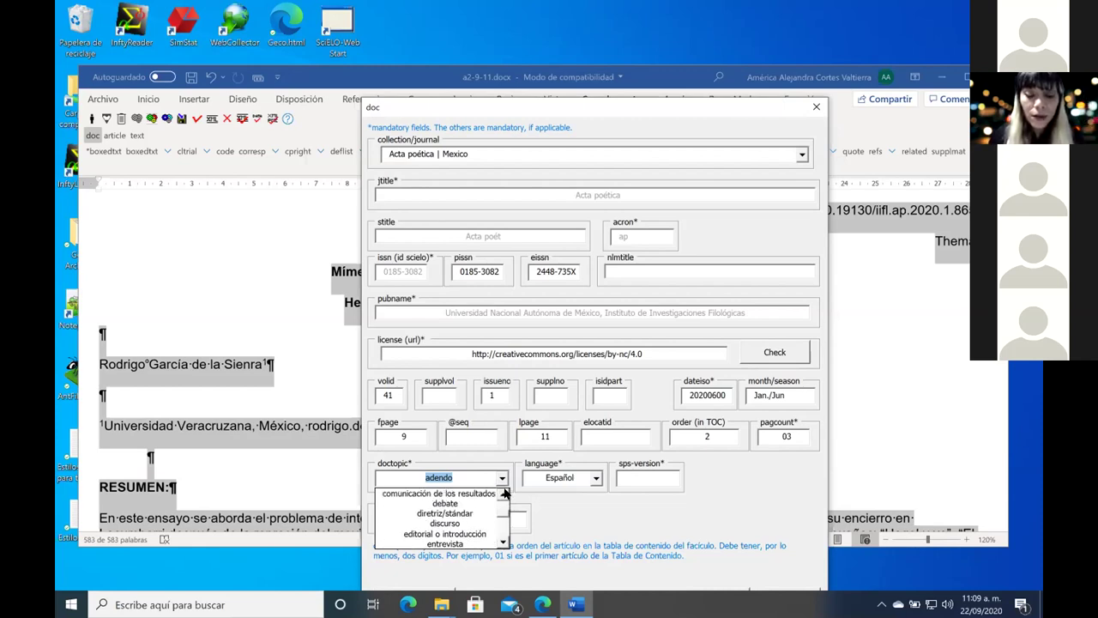
pyautogui.click(505, 493)
pyautogui.click(505, 494)
pyautogui.click(505, 494)
pyautogui.click(505, 493)
pyautogui.click(505, 493)
pyautogui.click(505, 493)
pyautogui.click(505, 493)
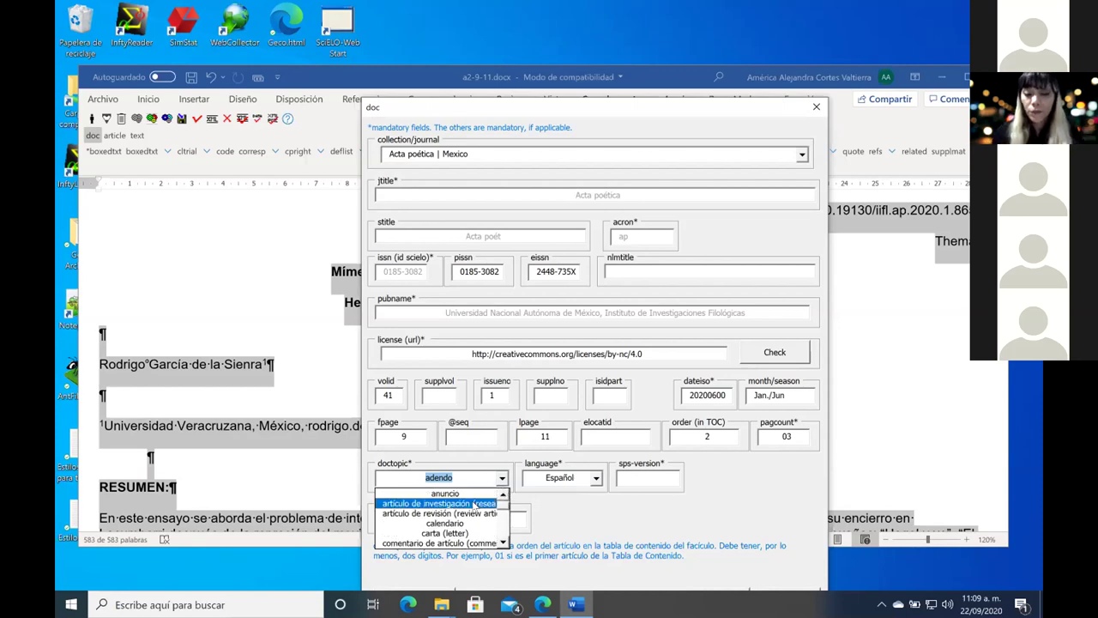
pyautogui.click(475, 503)
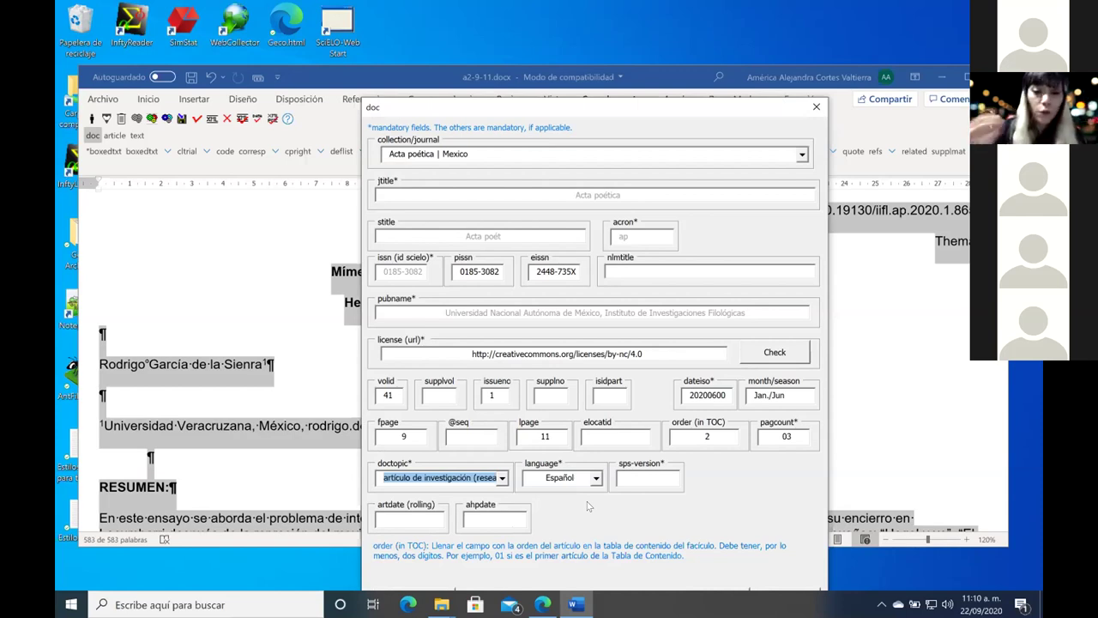
# Step: Enter 1.9 as the SPS version (sps-version) of the document
pyautogui.click(639, 478)
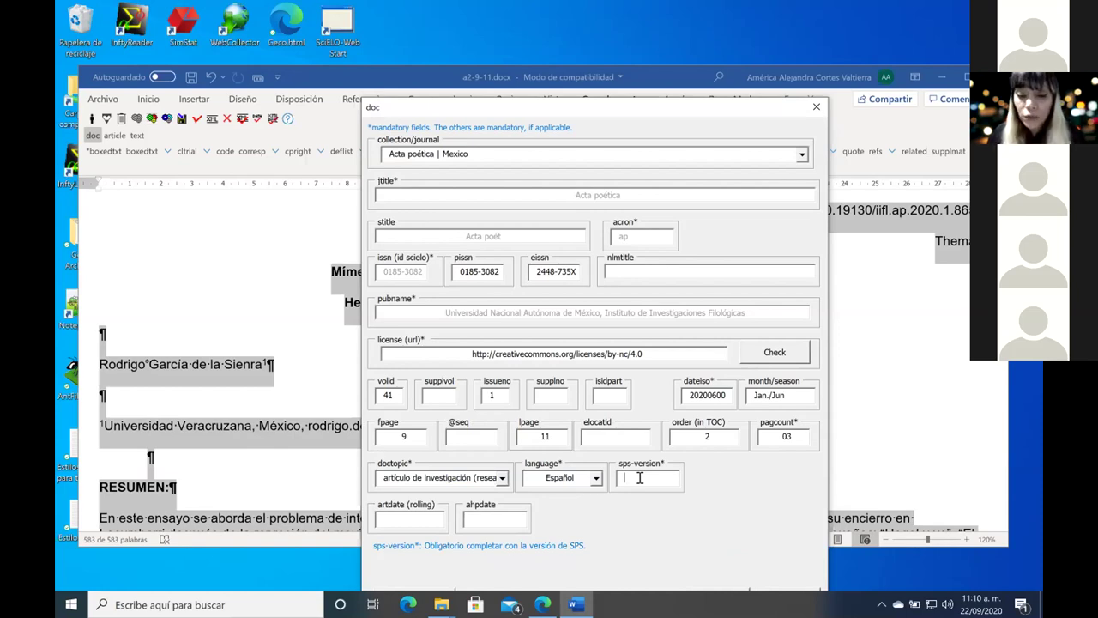
pyautogui.write('1.')
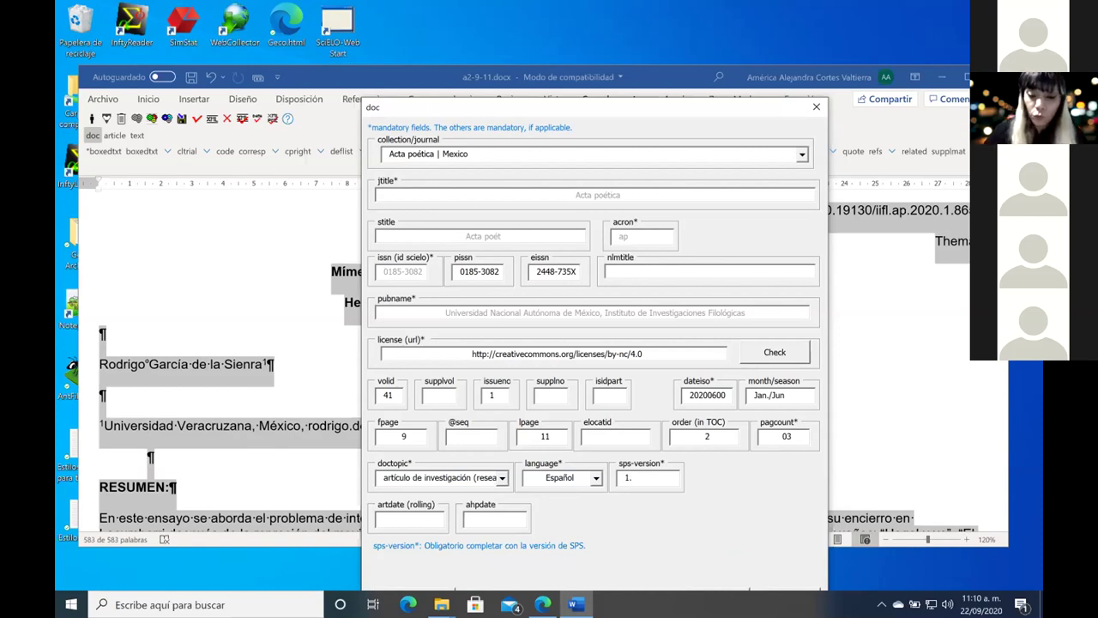
pyautogui.write('9')
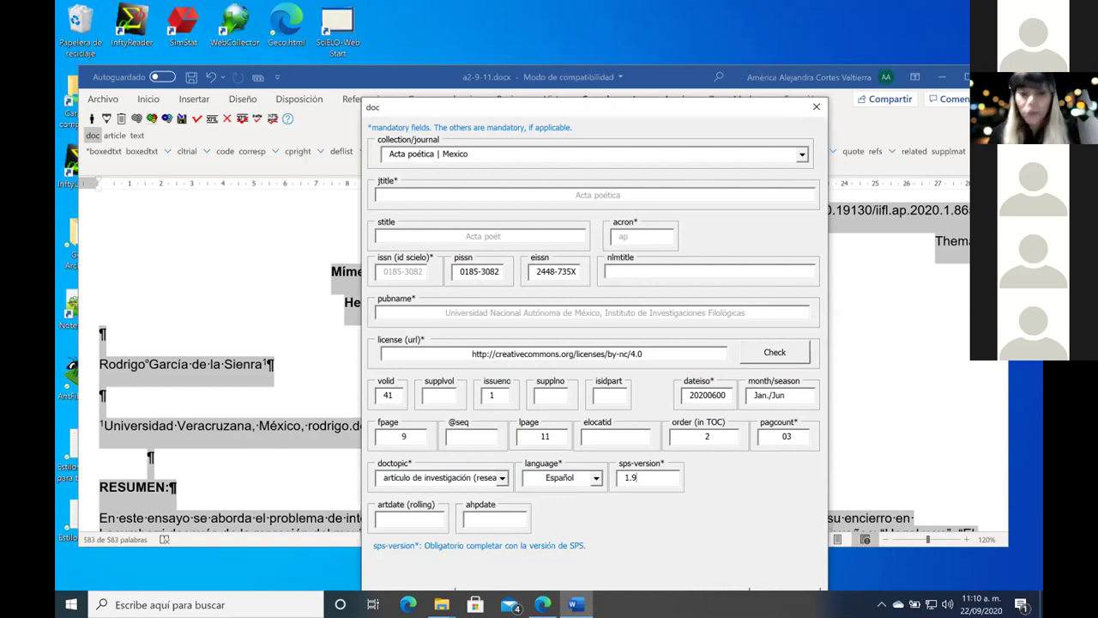
# Step: Enter 20200921 as the article's rolling publication date (artdate)
pyautogui.click(375, 521)
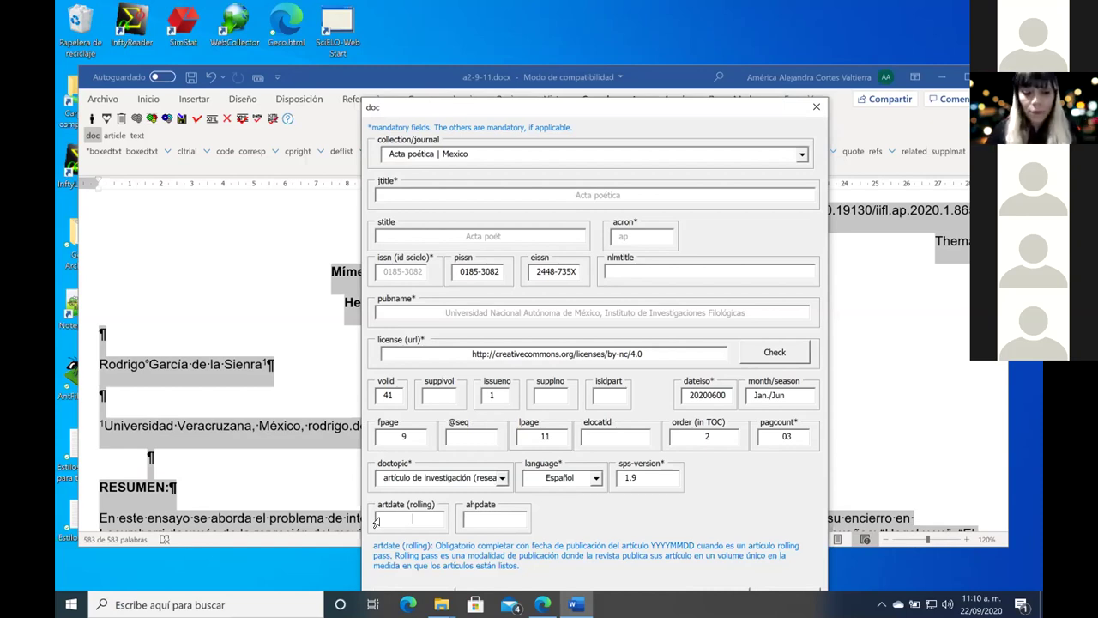
pyautogui.write('2020')
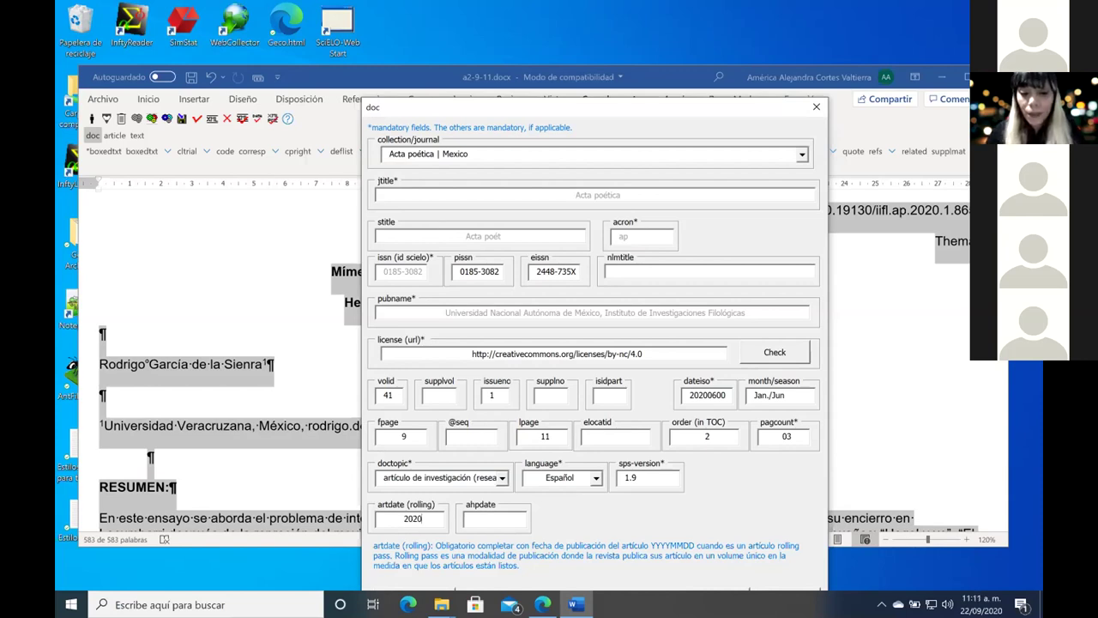
pyautogui.write('0')
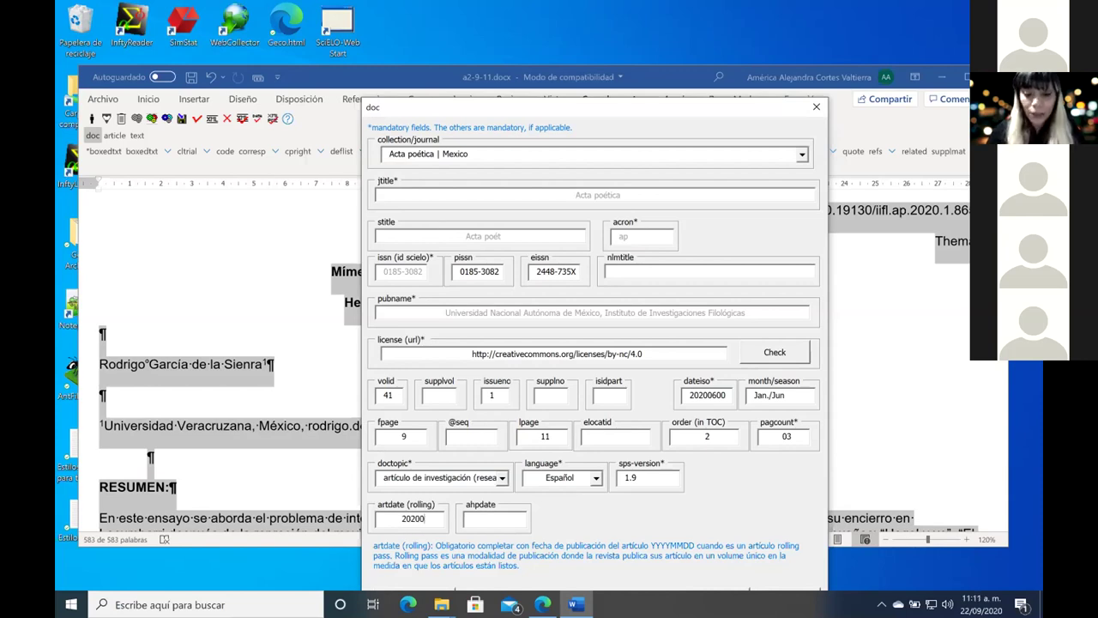
pyautogui.write('9')
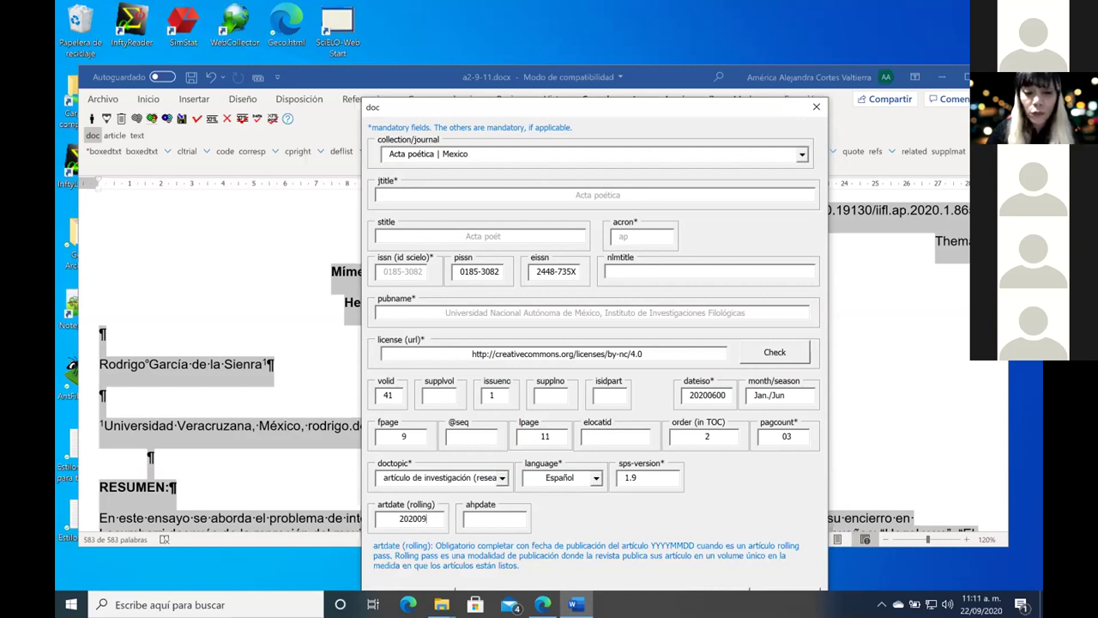
pyautogui.write('21')
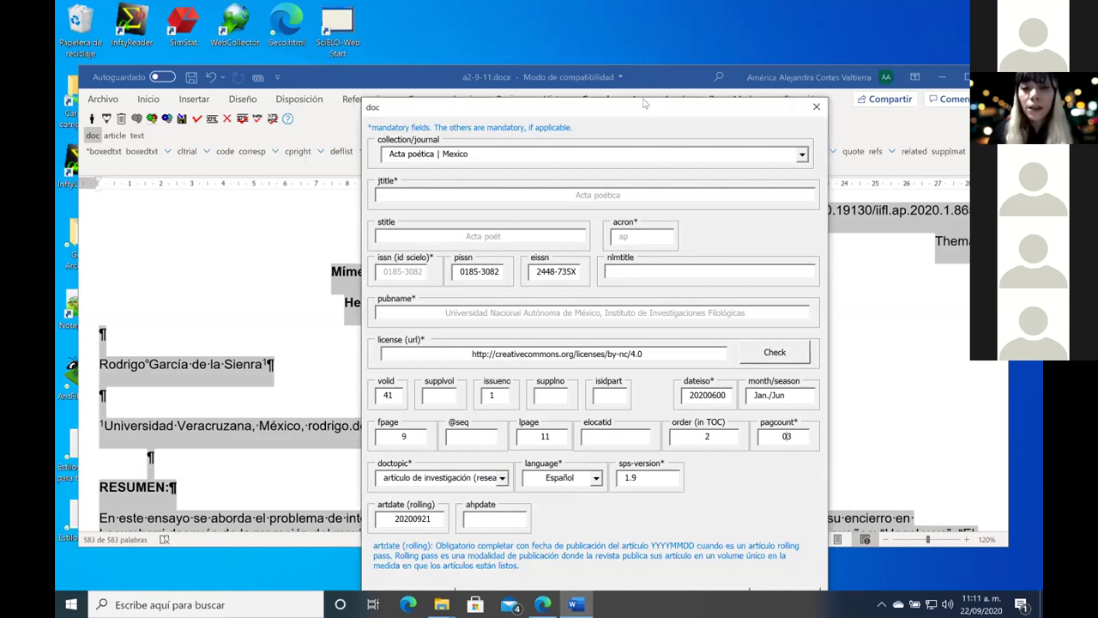
# Step: Submit the completed doc form and confirm that the document agrees with the model
pyautogui.moveTo(647, 111); pyautogui.dragTo(642, 56)
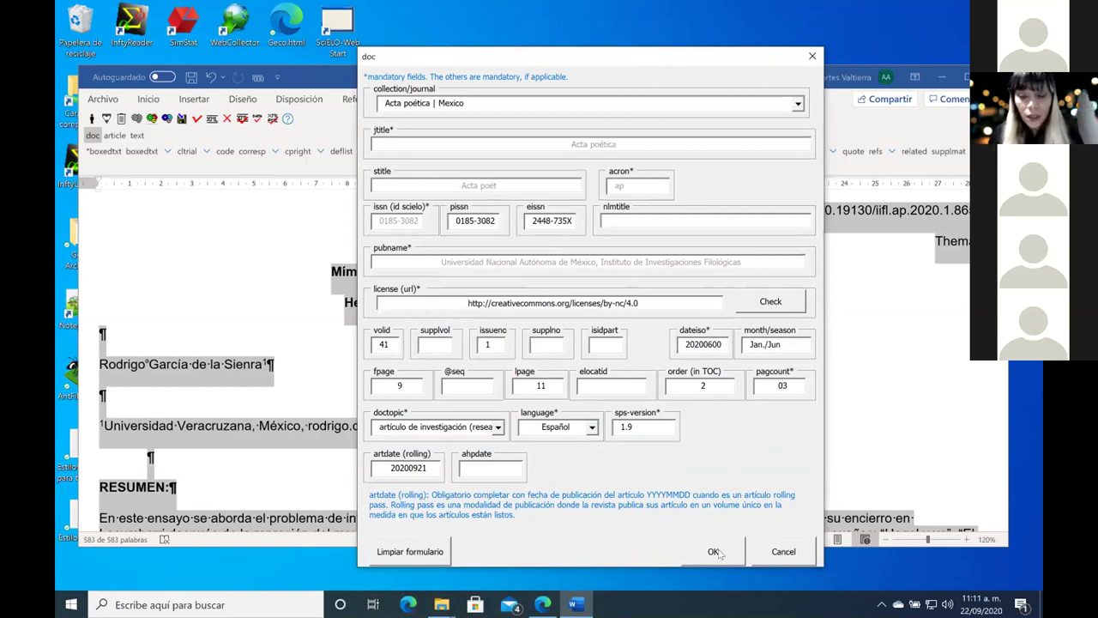
pyautogui.click(717, 552)
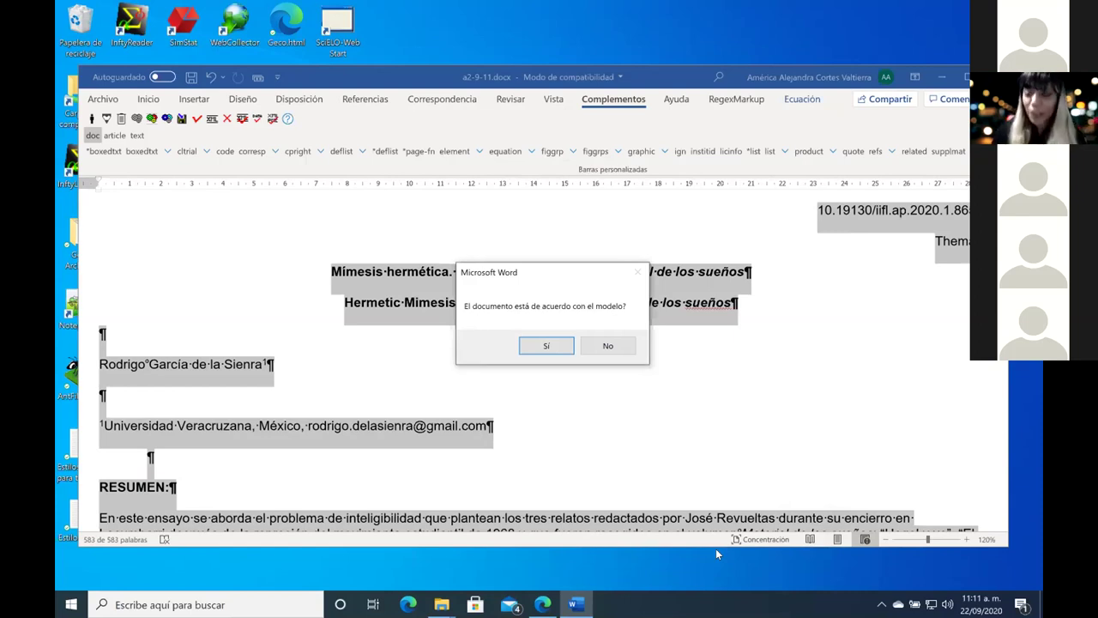
pyautogui.click(547, 346)
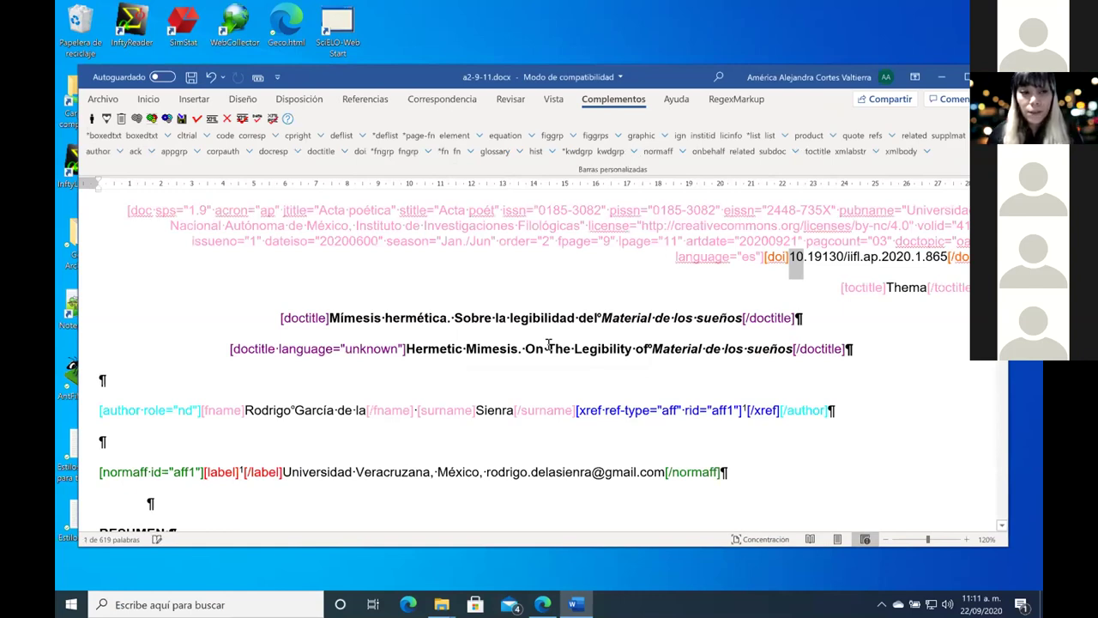
# Step: Examine the generated doc, doi, toctitle, doctitle, author and normaff tags at the start of the article, along with the Markup tools
pyautogui.click(139, 214)
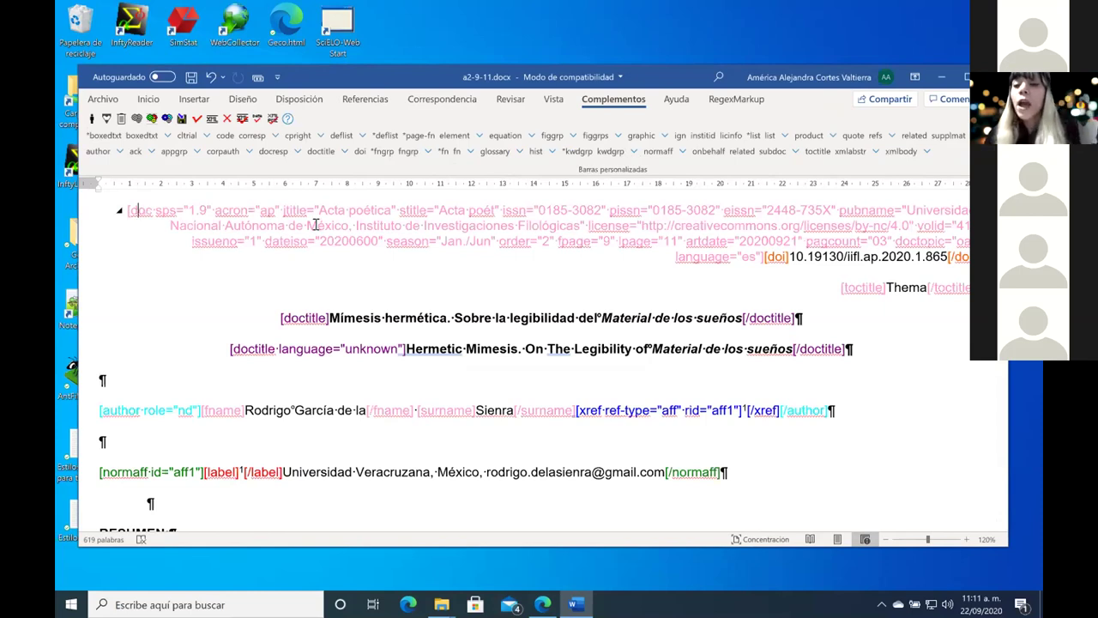
pyautogui.click(791, 257)
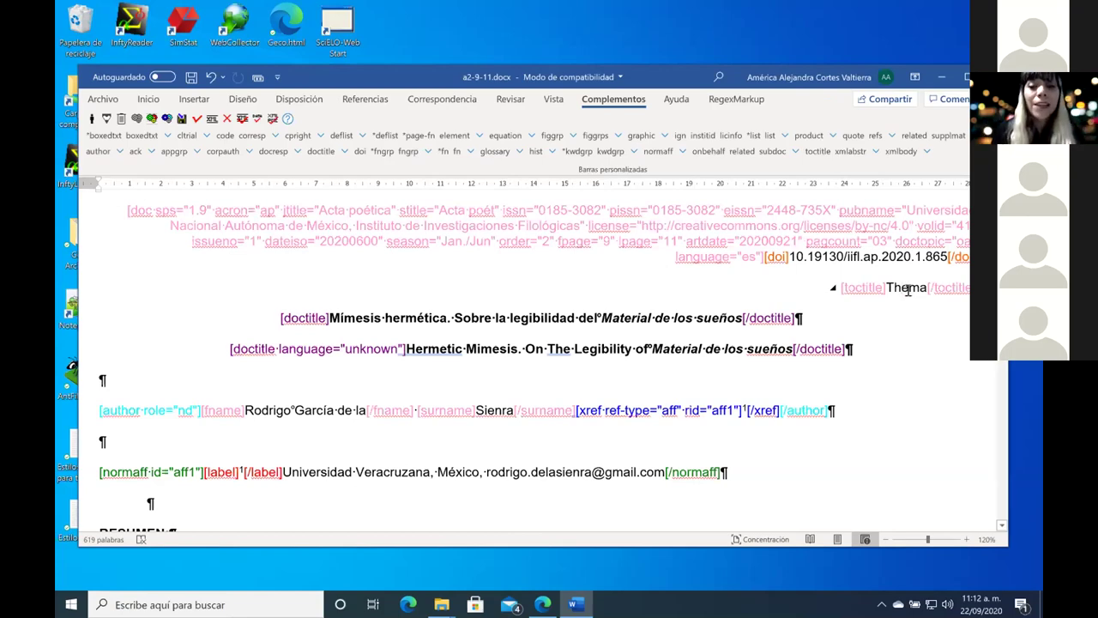
pyautogui.scroll(-1, 468, 333)
pyautogui.scroll(-1, 469, 333)
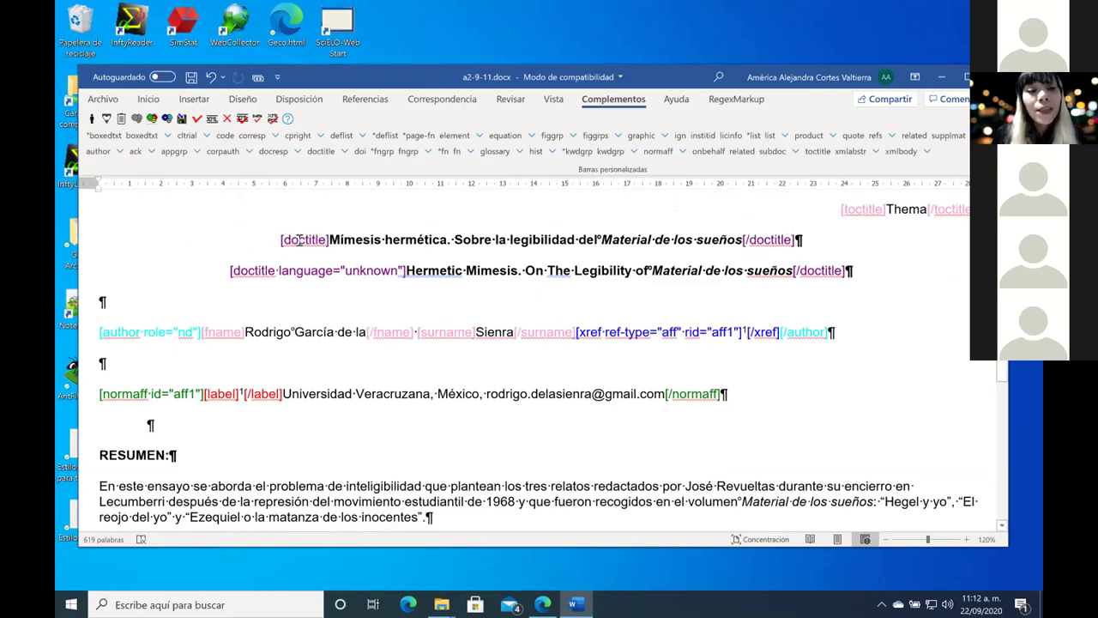
pyautogui.scroll(2, 333, 242)
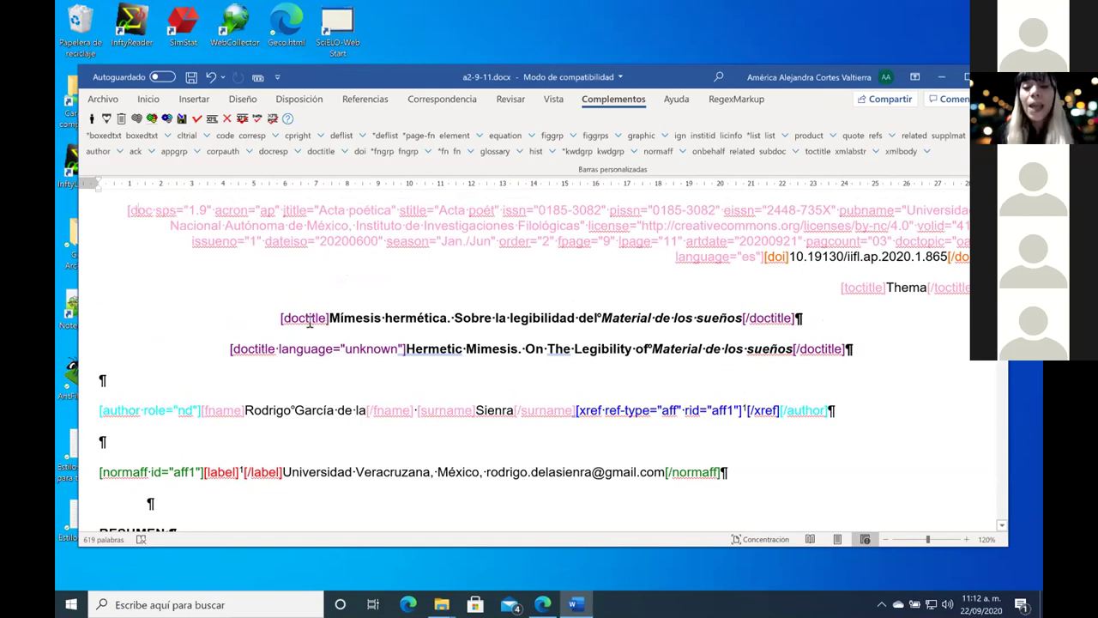
pyautogui.scroll(-1, 348, 324)
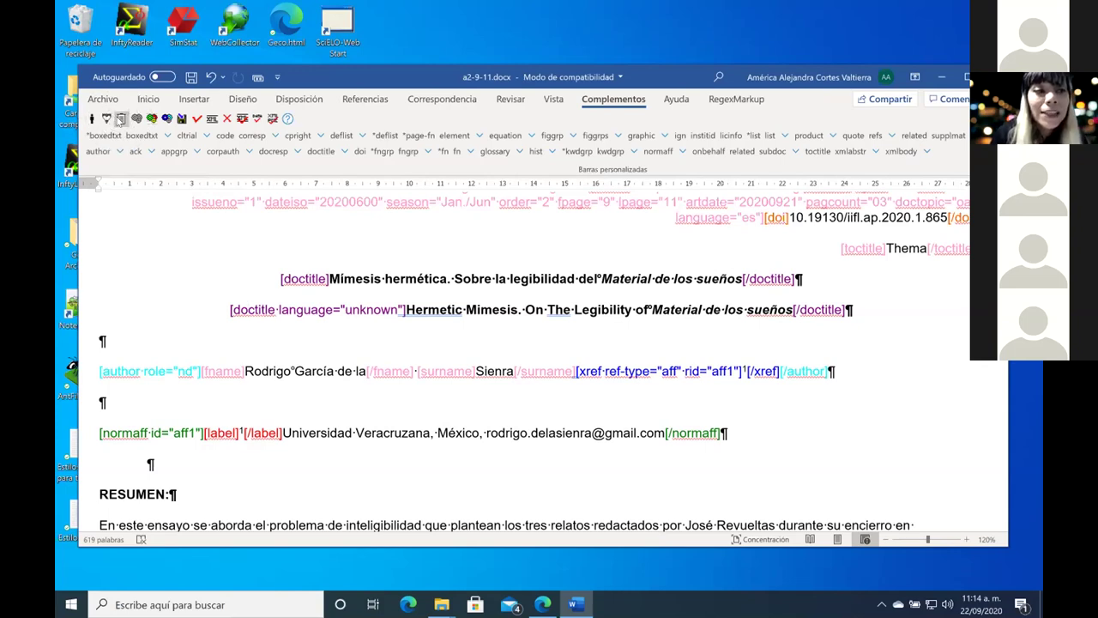
pyautogui.click(122, 121)
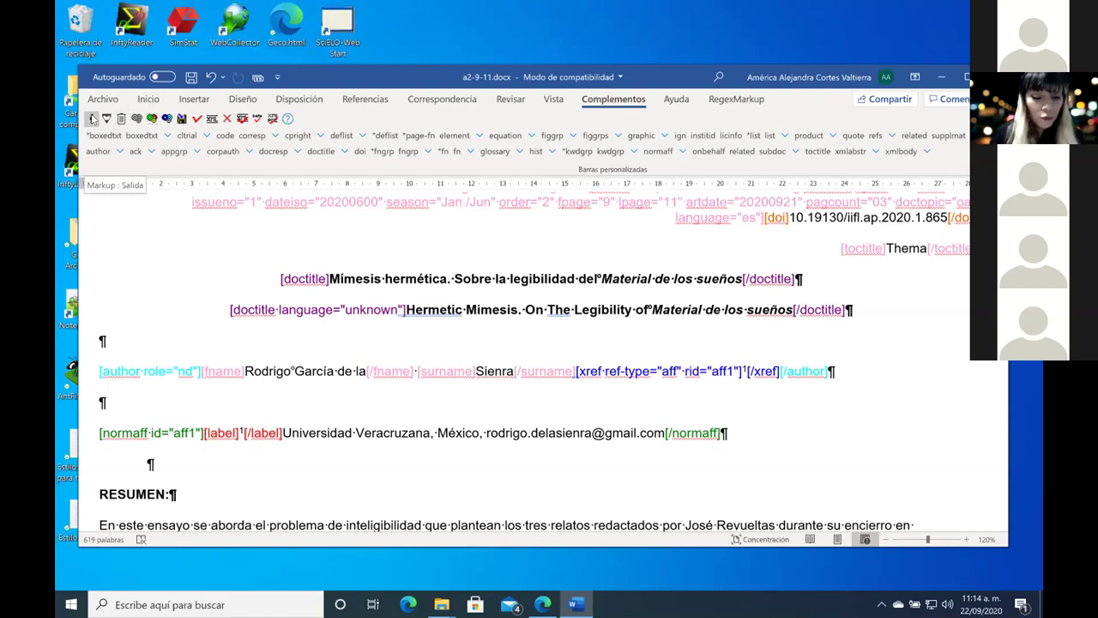
pyautogui.click(92, 119)
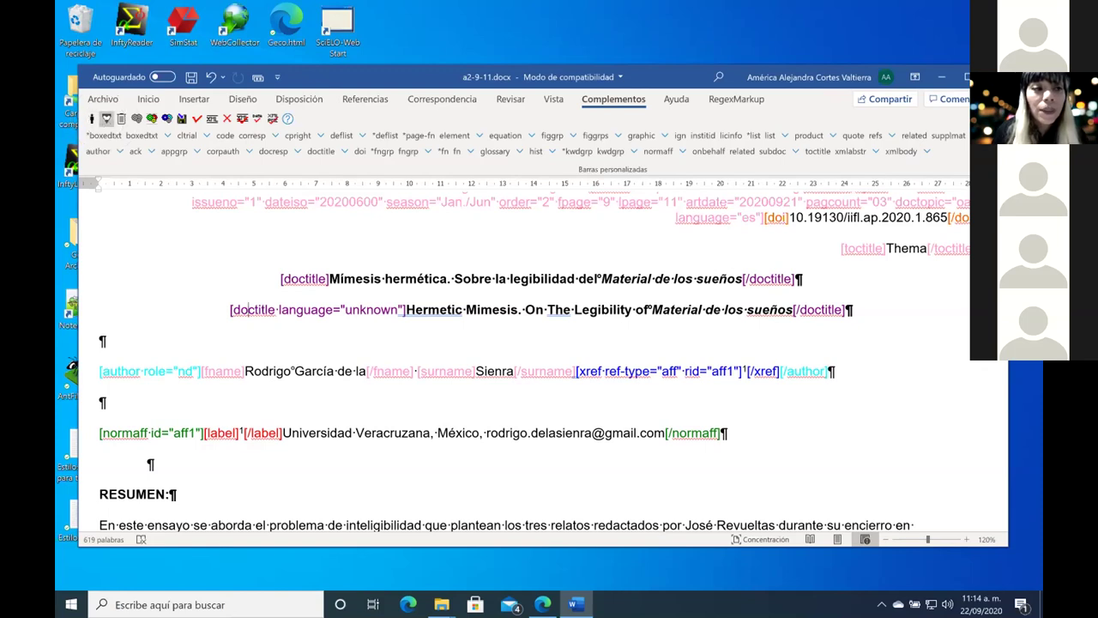
# Step: Change the language attribute of the second doctitle, "Hermetic Mimesis. On The Legibility of Material de los sueños", to Inglés
pyautogui.click(105, 119)
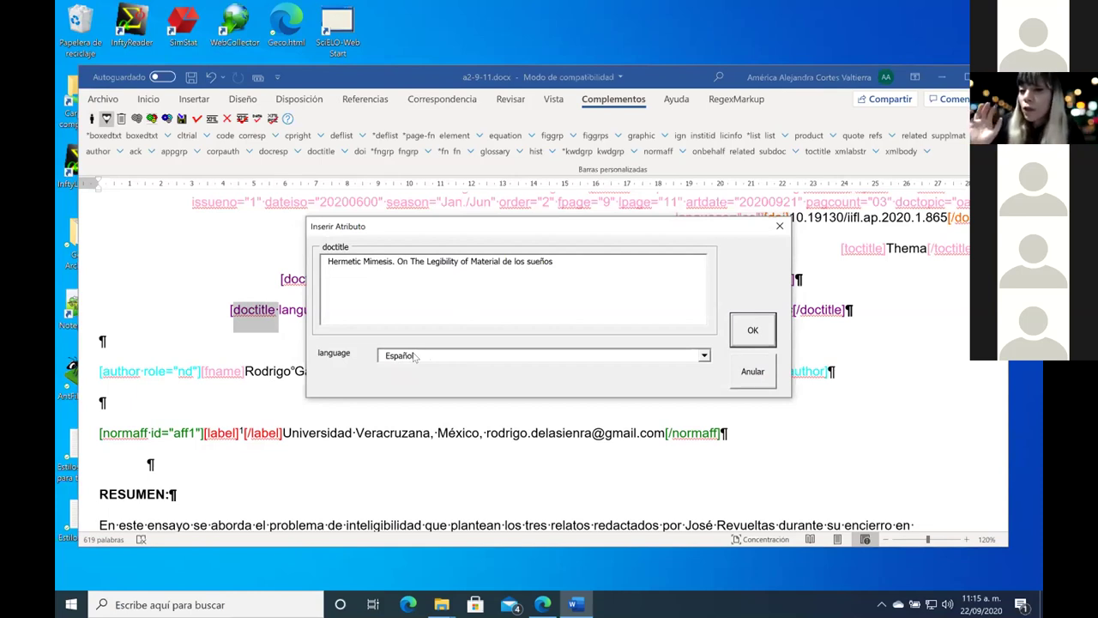
pyautogui.click(701, 357)
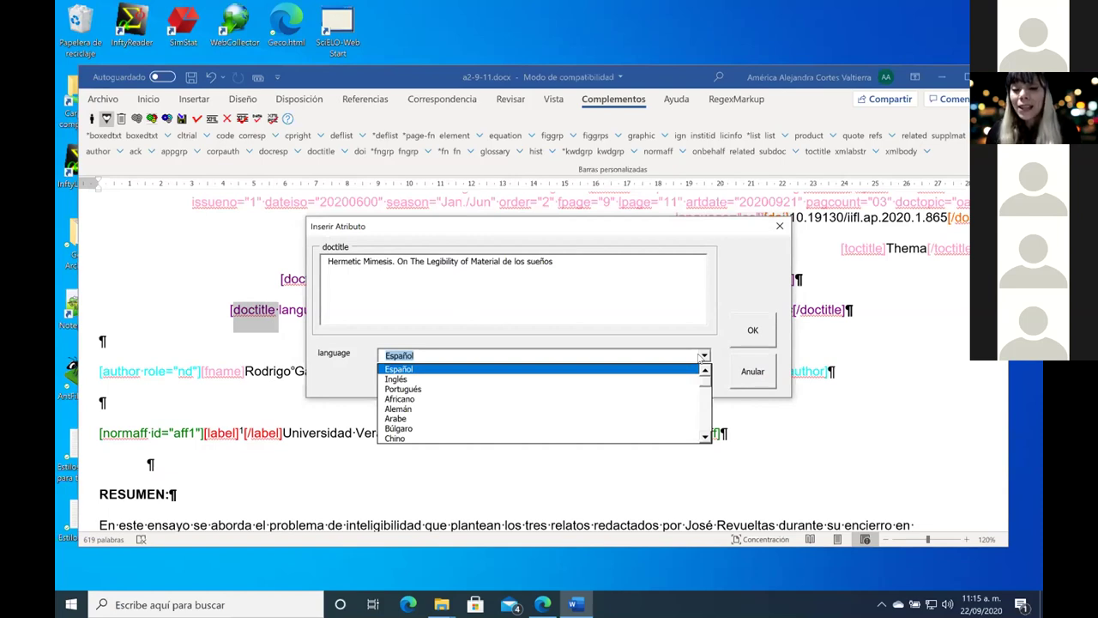
pyautogui.click(434, 380)
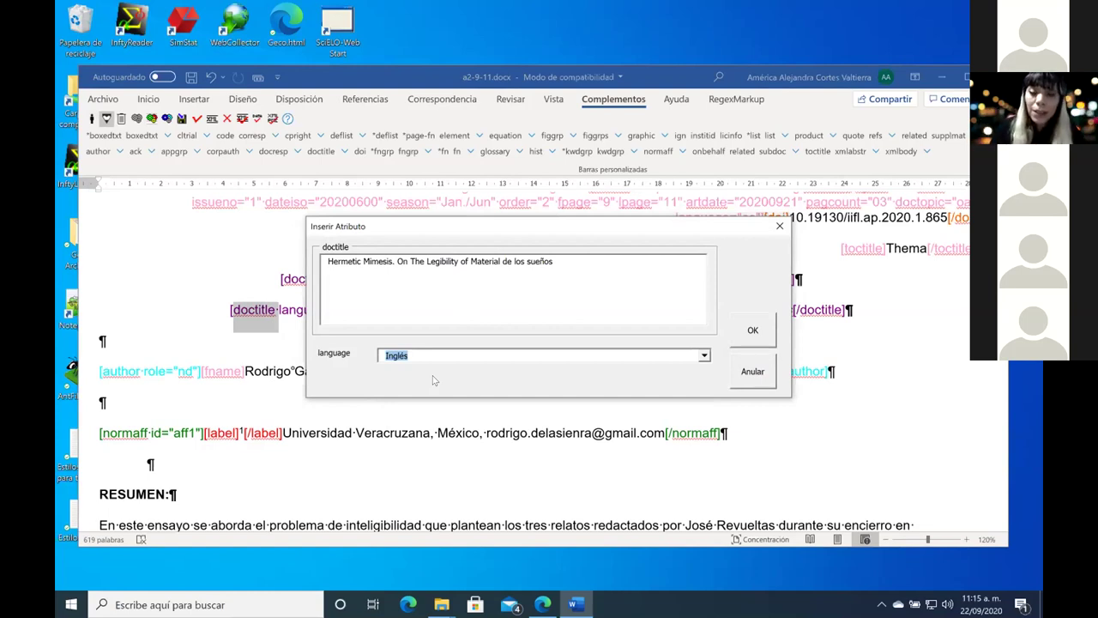
pyautogui.click(753, 330)
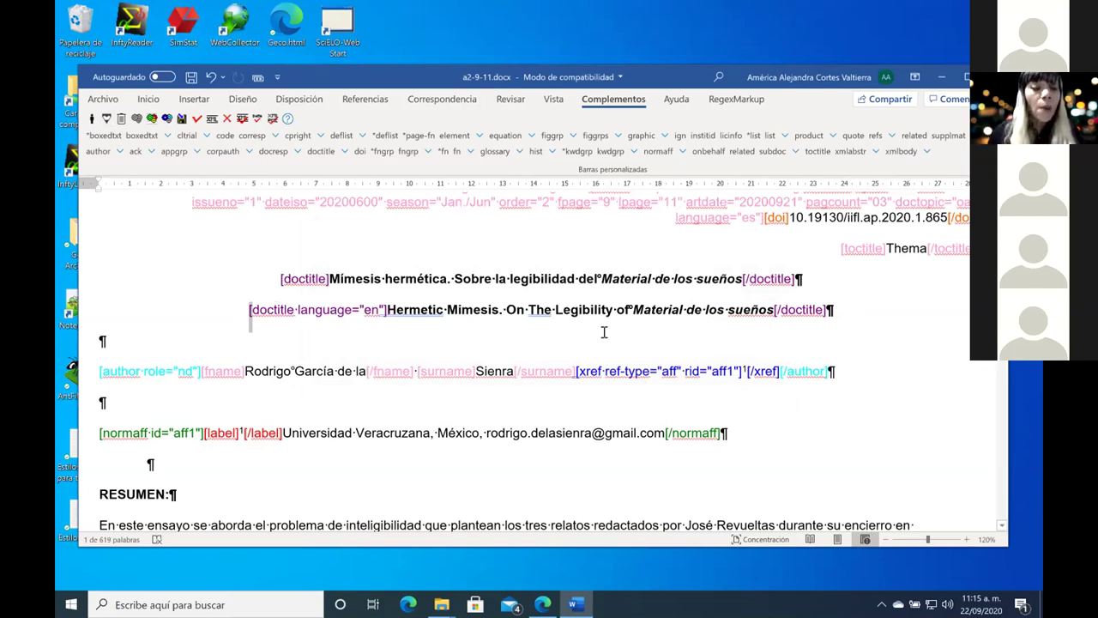
# Step: Place the insertion point right after the author's given name, before the surname part inside the fname element
pyautogui.scroll(-2, 603, 332)
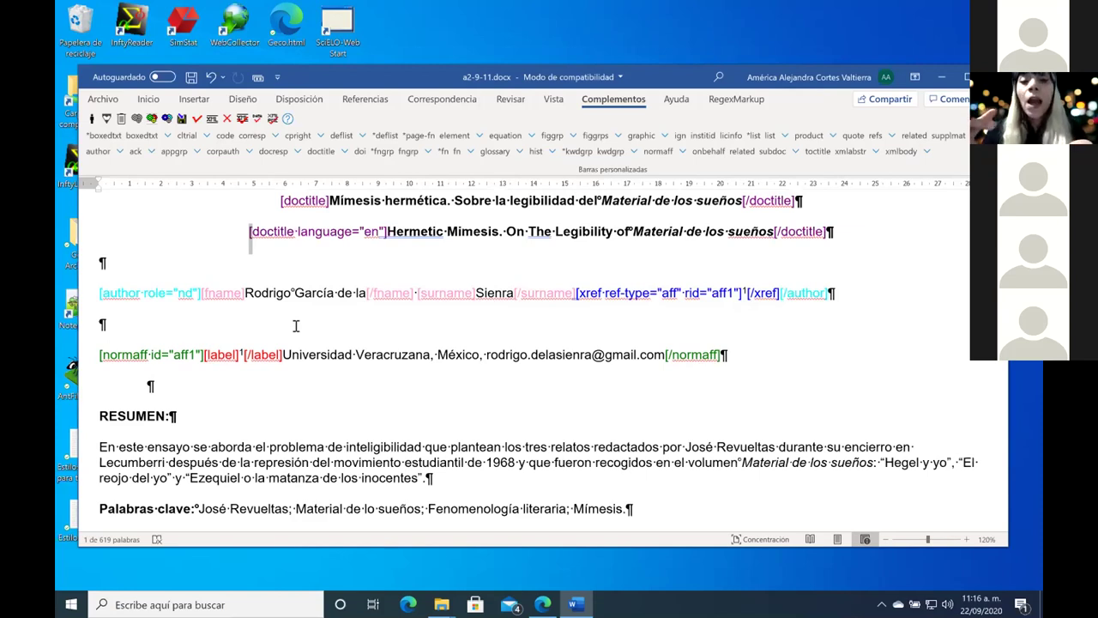
pyautogui.click(222, 293)
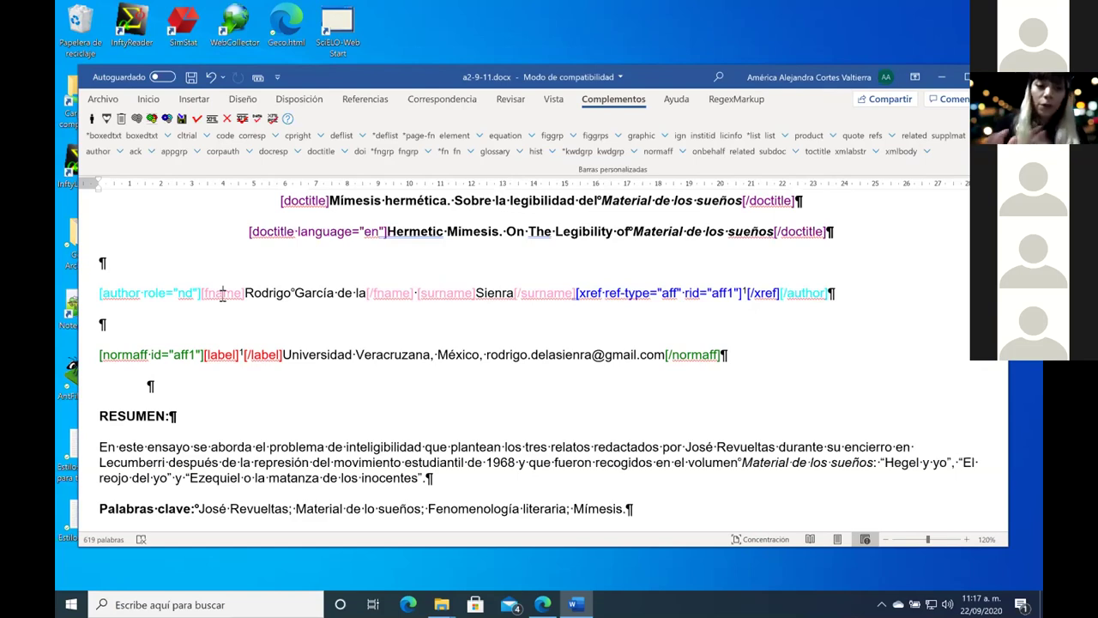
pyautogui.click(294, 293)
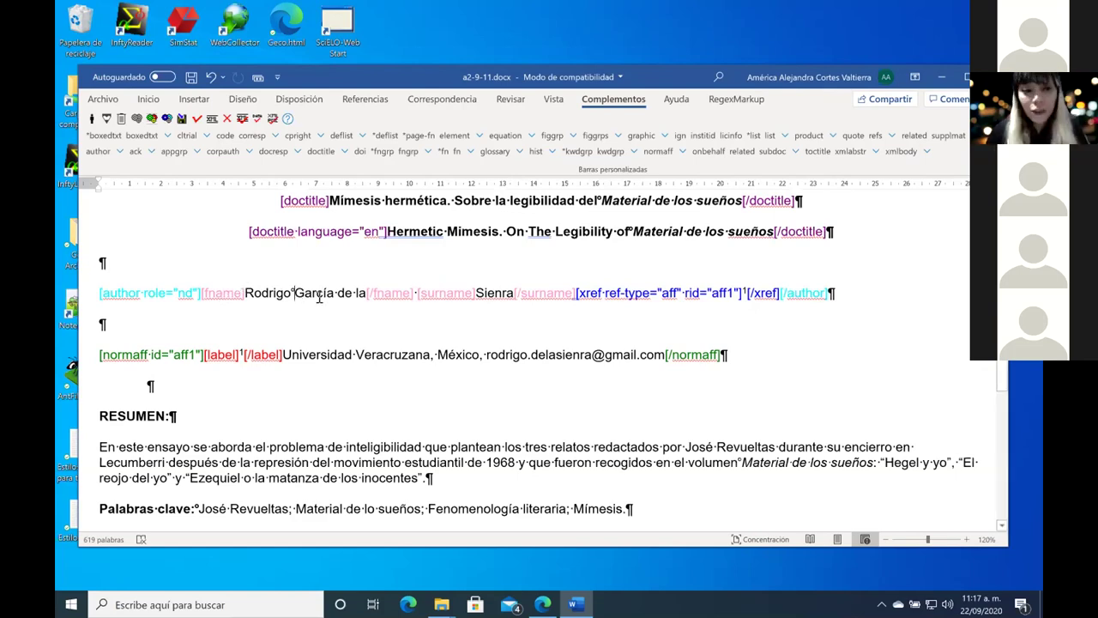
# Step: Move the part of the author's surname that sits inside the fname tag to the start of the surname tag, without extra spaces
pyautogui.hotkey('shift', 'Right')
pyautogui.hotkey('shift', 'Right')
pyautogui.hotkey('shift', 'Right')
pyautogui.hotkey('shift', 'Right')
pyautogui.hotkey('shift', 'Right')
pyautogui.hotkey('shift', 'Right')
pyautogui.hotkey('shift', 'Right')
pyautogui.hotkey('shift', 'Right')
pyautogui.hotkey('shift', 'Right')
pyautogui.hotkey('shift', 'Right')
pyautogui.hotkey('shift', 'Right')
pyautogui.hotkey('shift', 'Right')
pyautogui.hotkey('ctrl', 'c')
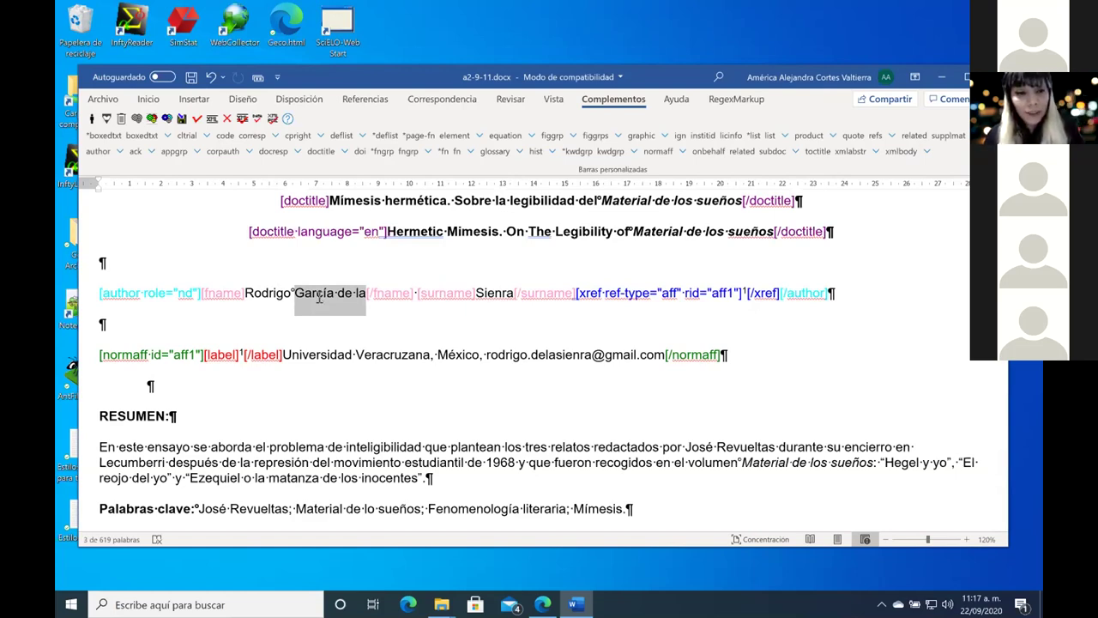
pyautogui.press('Delete')
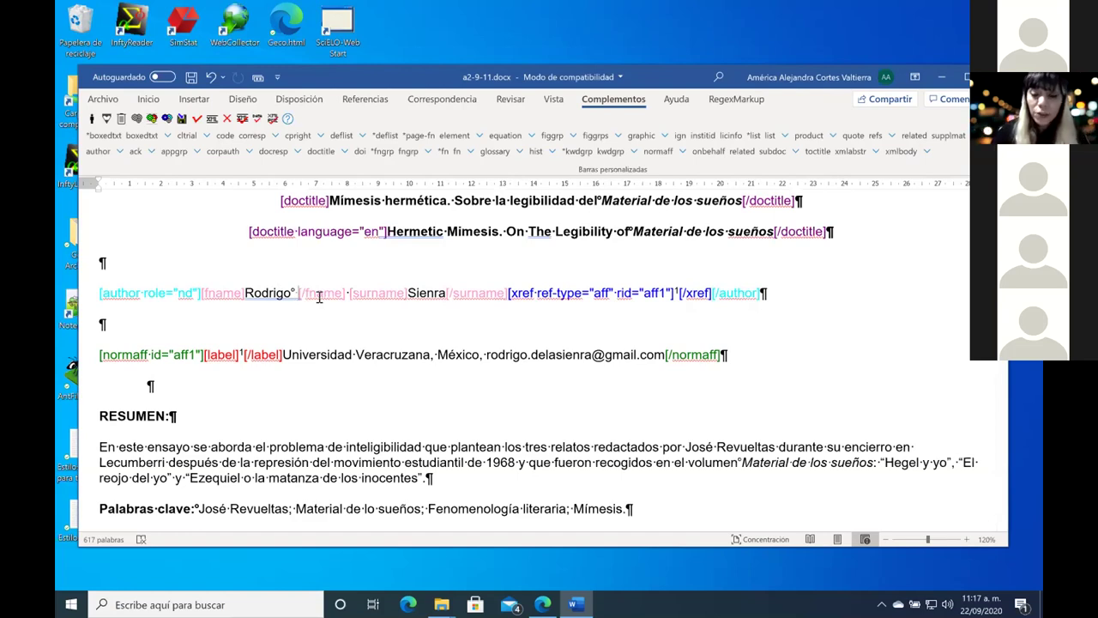
pyautogui.press('BackSpace')
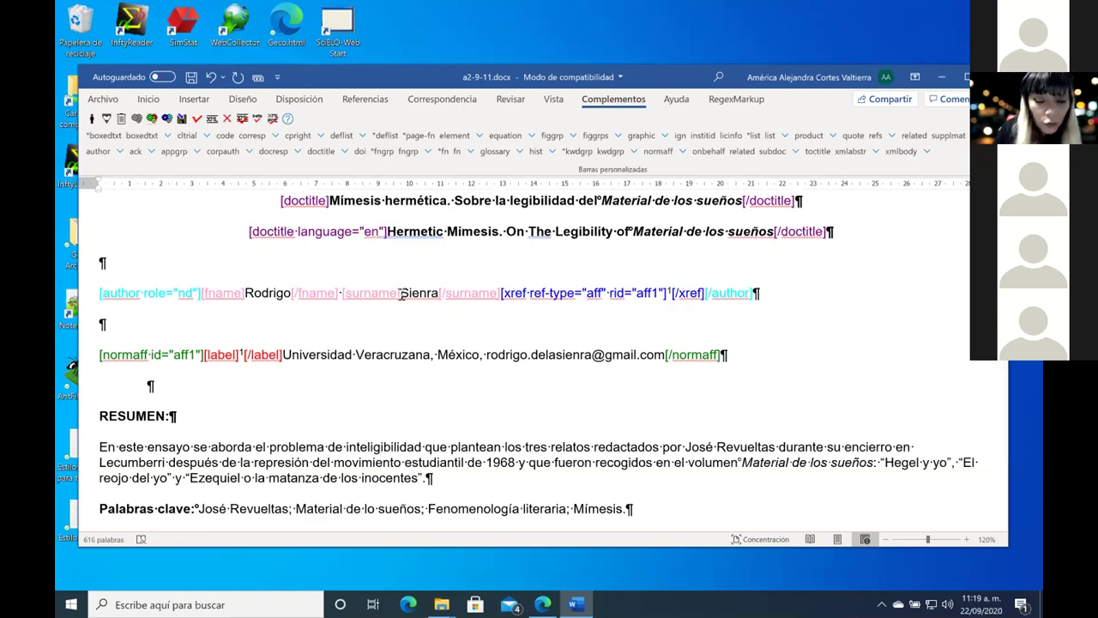
pyautogui.hotkey('ctrl', 'v')
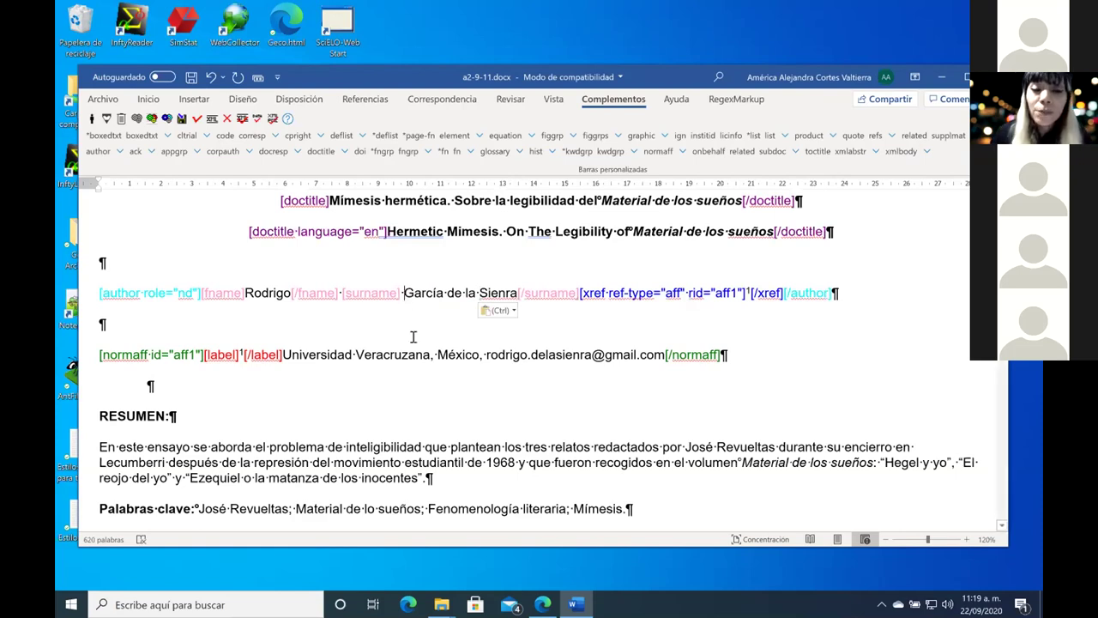
pyautogui.press('BackSpace')
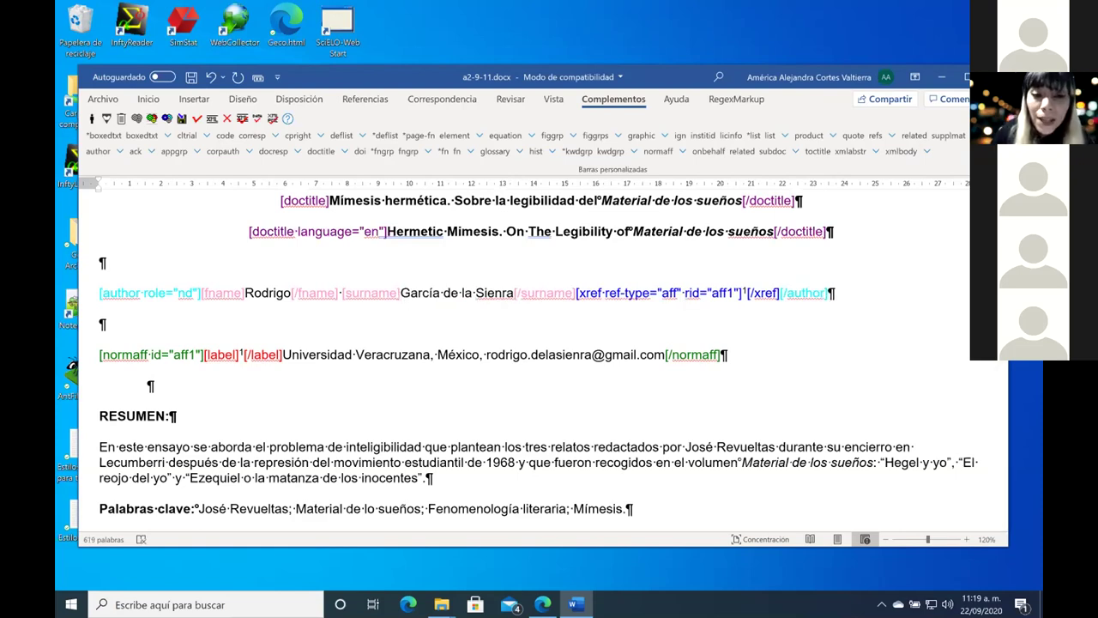
pyautogui.click(420, 293)
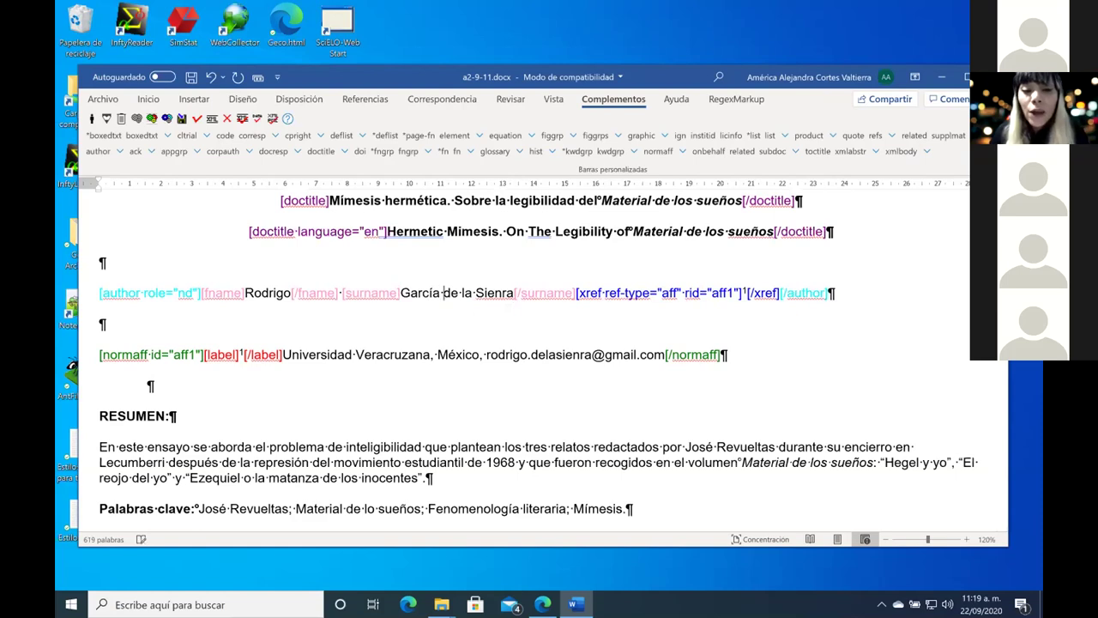
pyautogui.click(462, 292)
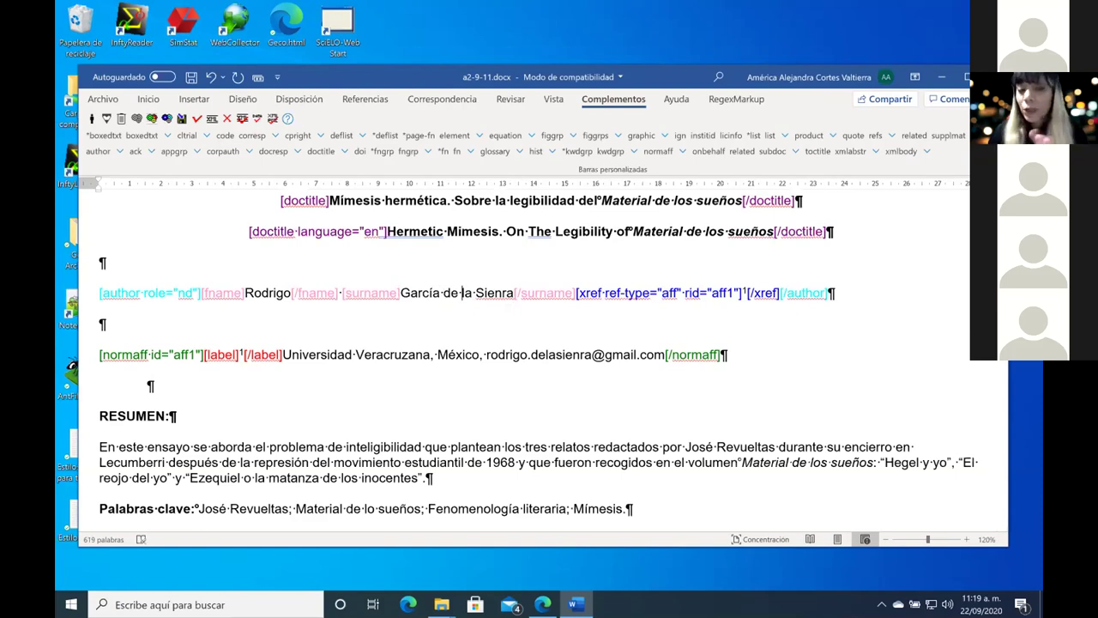
pyautogui.click(477, 293)
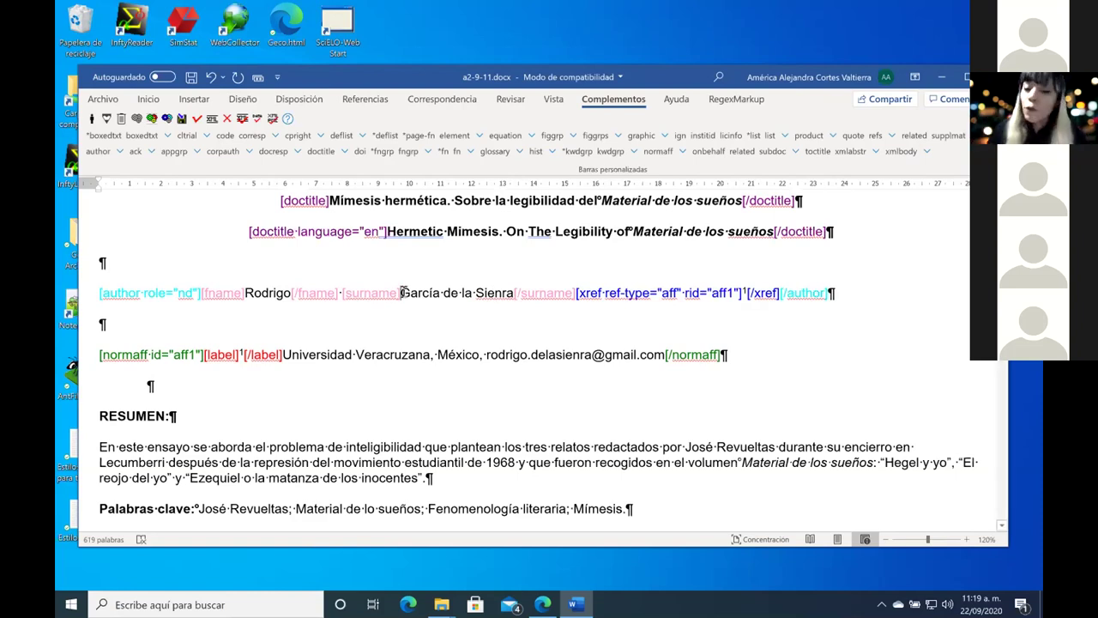
# Step: Put the moved surname words back inside the fname tag after the first name, leaving only the last word in the surname tag
pyautogui.moveTo(403, 293); pyautogui.dragTo(470, 295)
pyautogui.press('Delete')
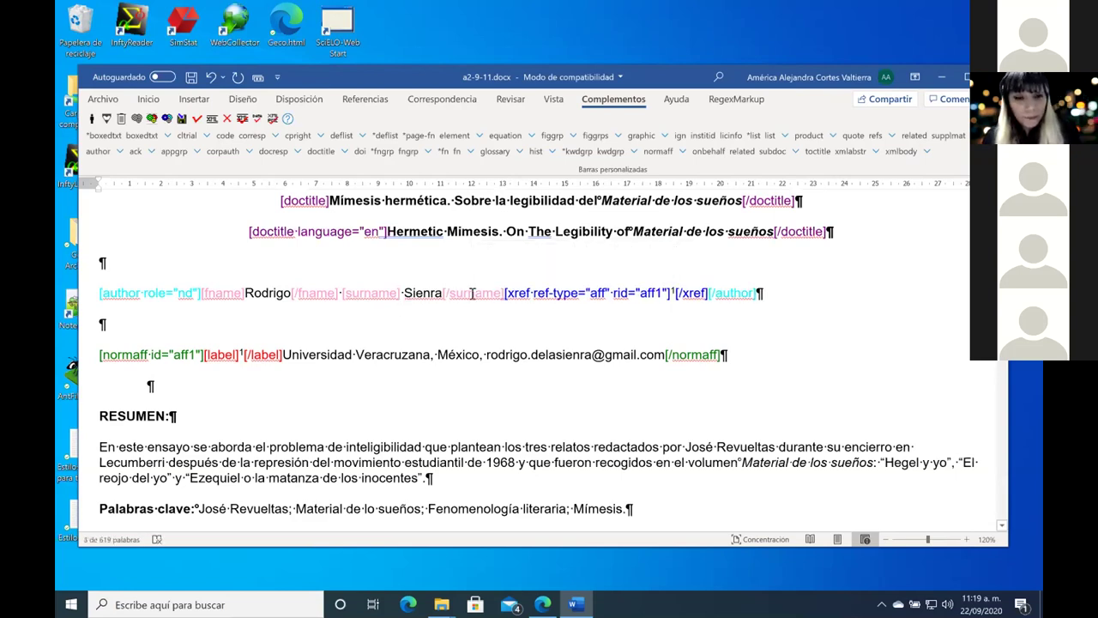
pyautogui.press('Delete')
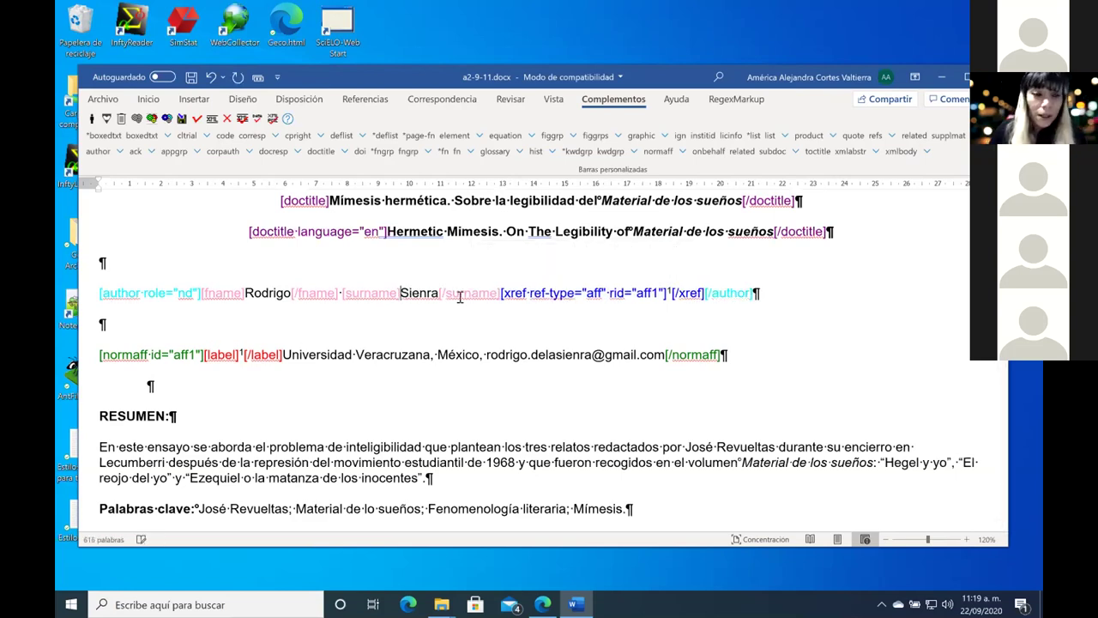
pyautogui.write('García de la')
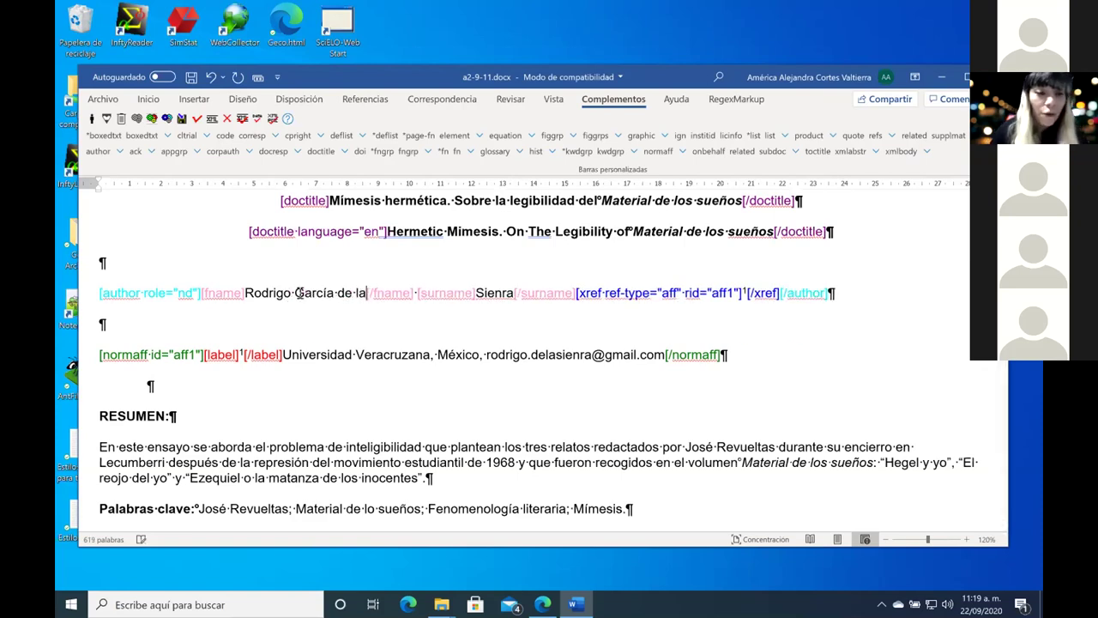
# Step: Remove the fname and surname tags from the author line, keeping the name text itself
pyautogui.click(215, 293)
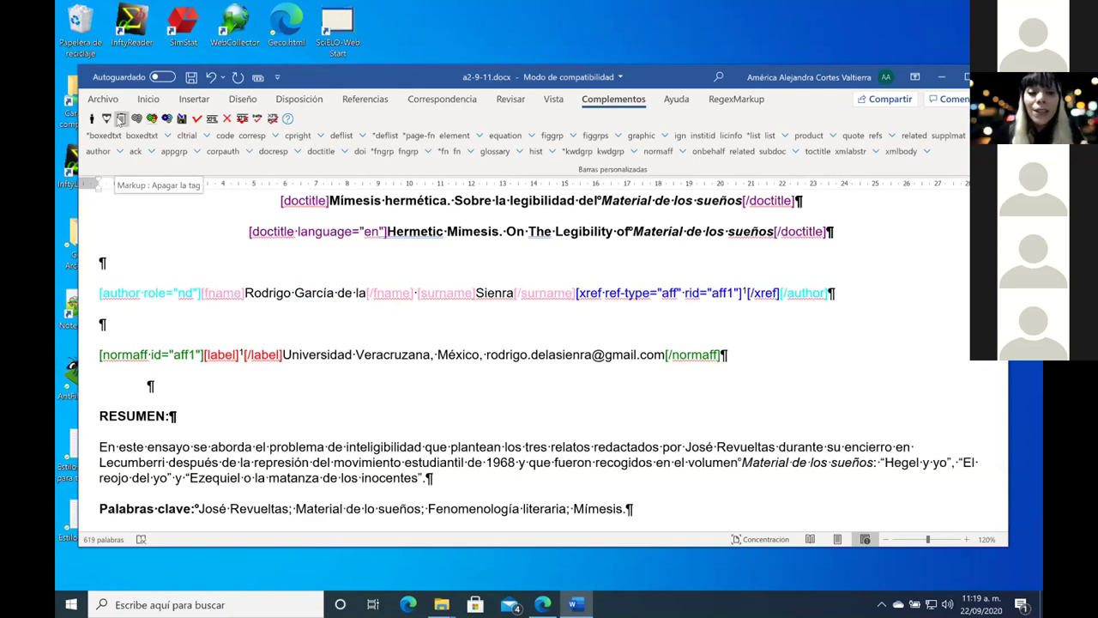
pyautogui.click(121, 119)
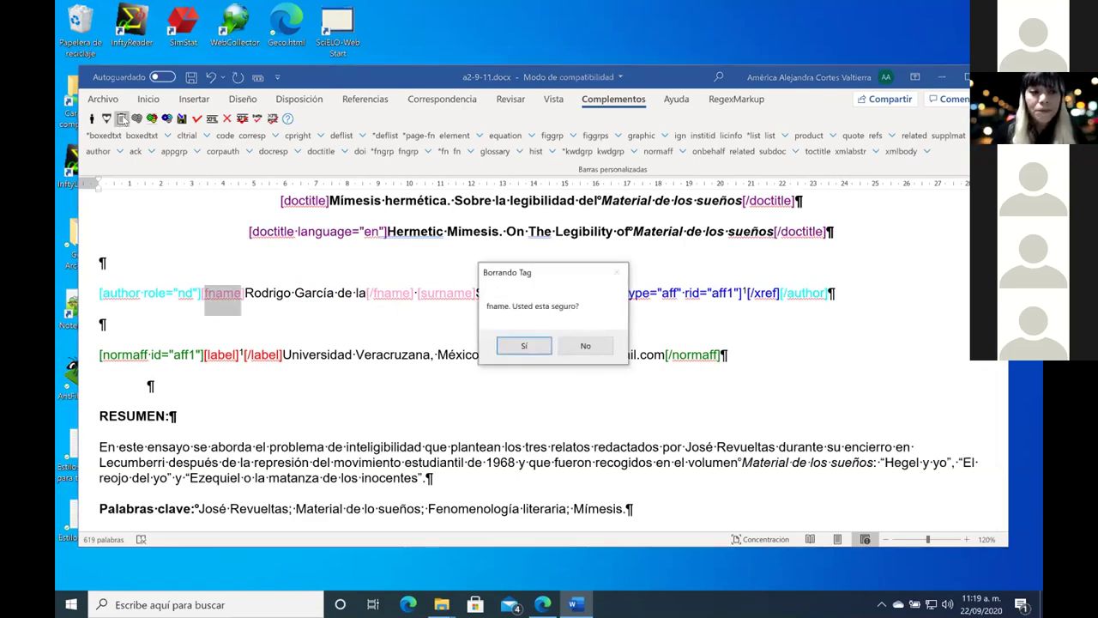
pyautogui.click(524, 345)
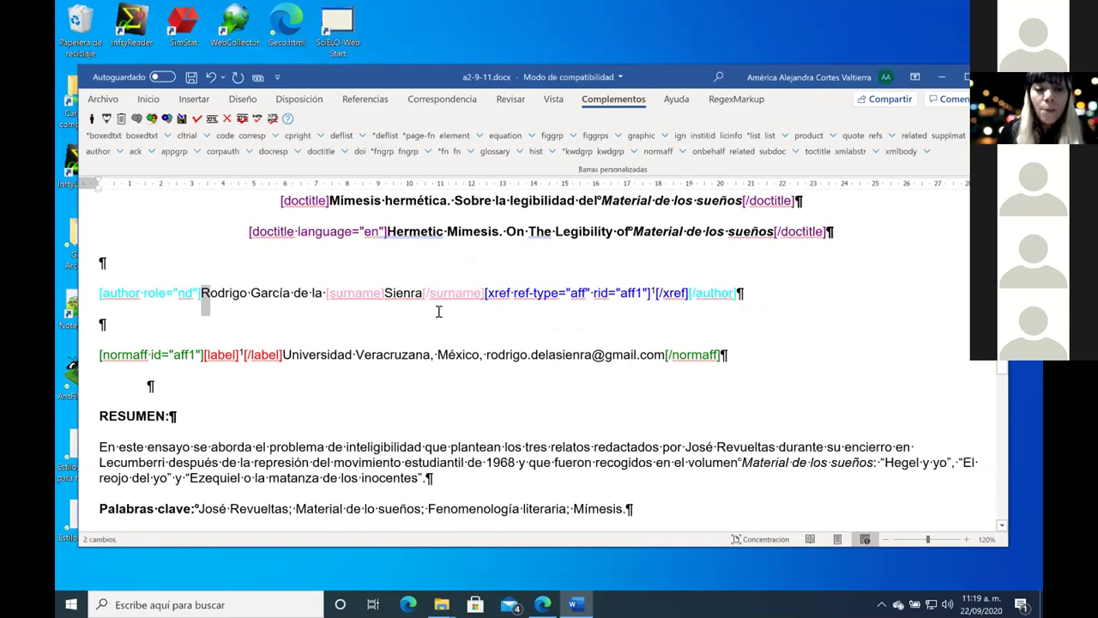
pyautogui.click(338, 292)
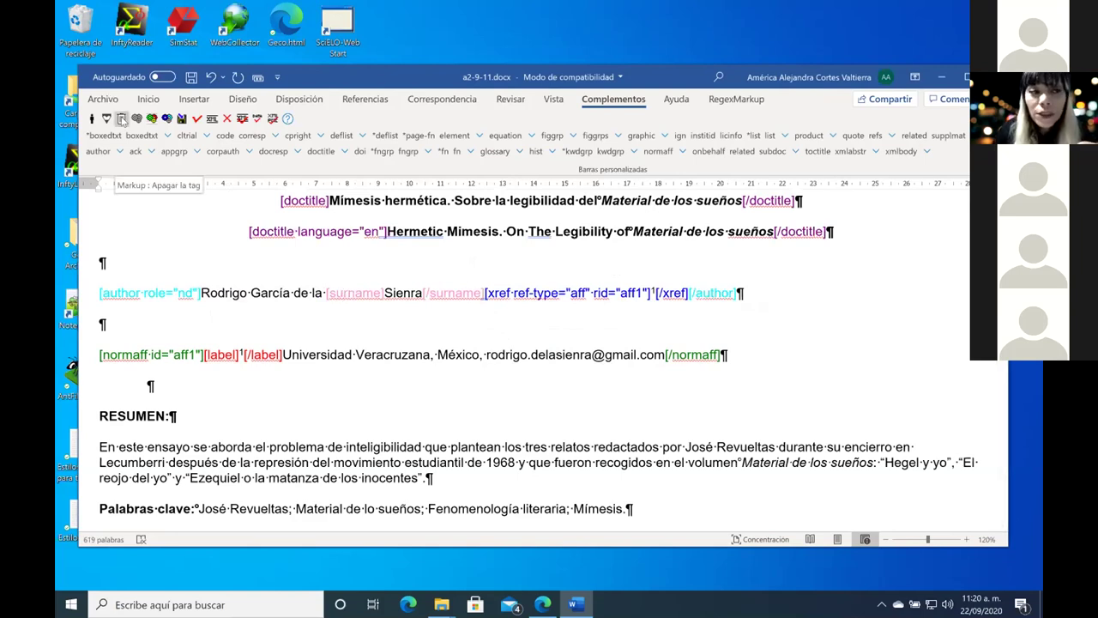
pyautogui.click(121, 119)
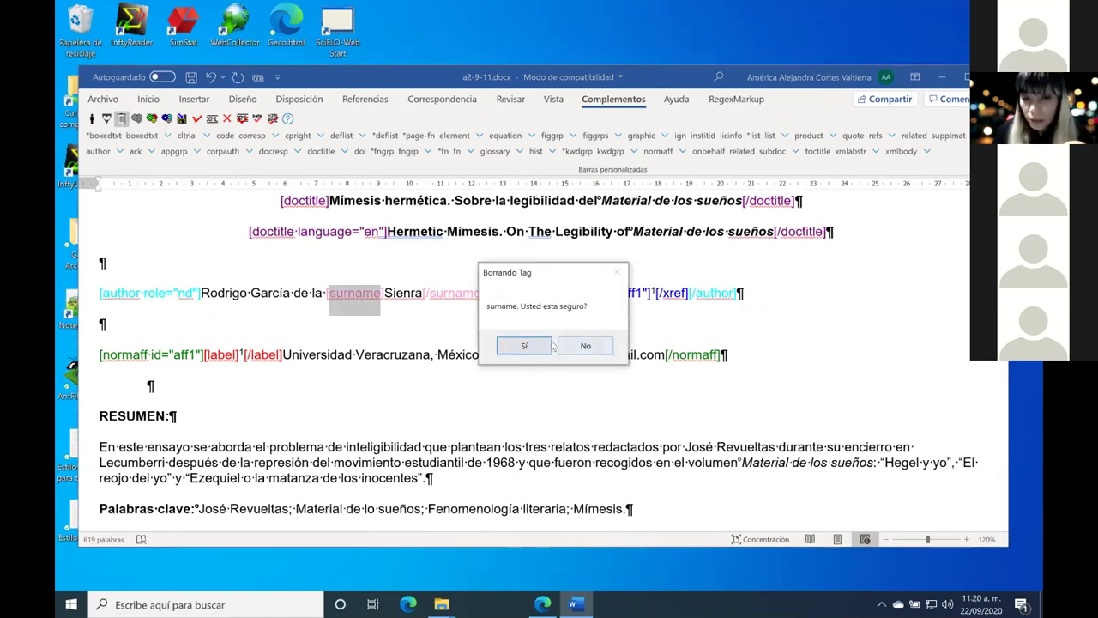
pyautogui.click(521, 342)
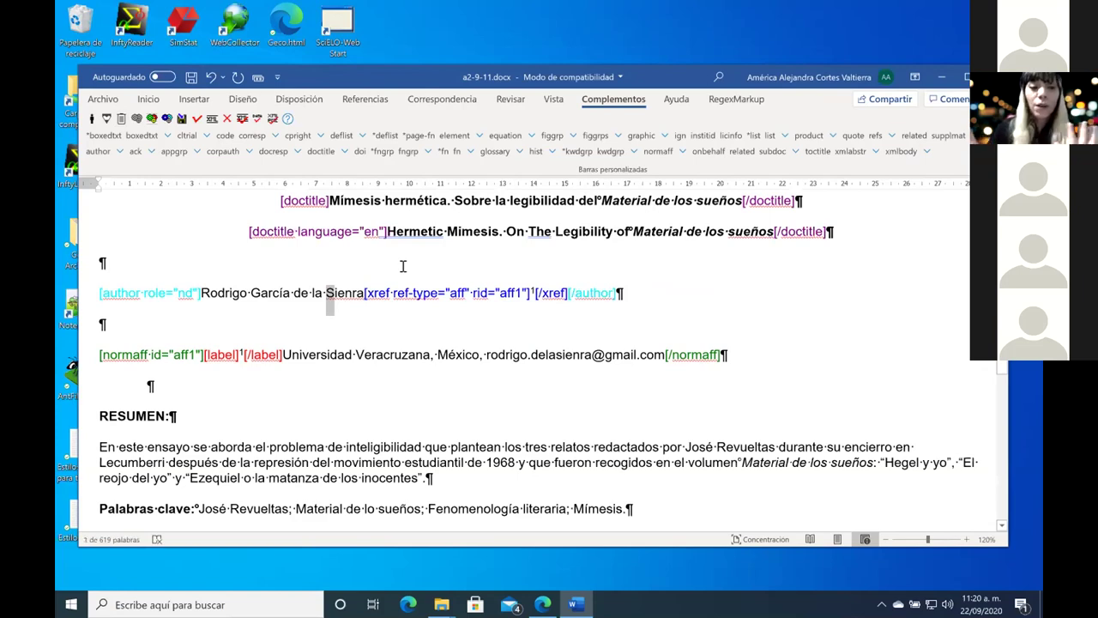
# Step: Mark only the author's first name, inside the author tag, with the fname tag
pyautogui.click(110, 293)
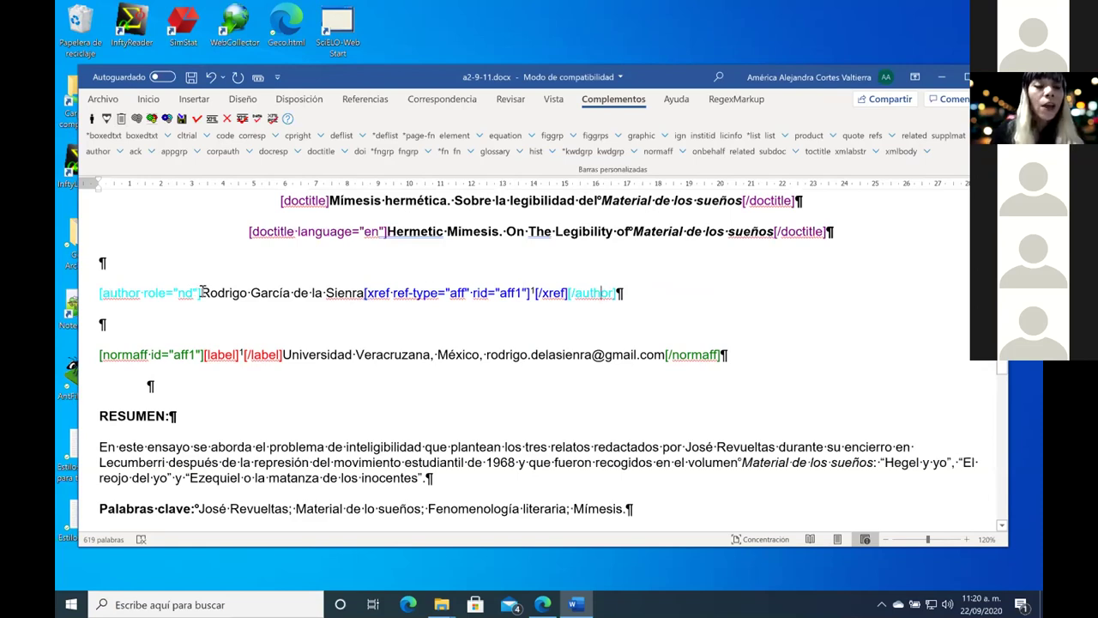
pyautogui.click(128, 292)
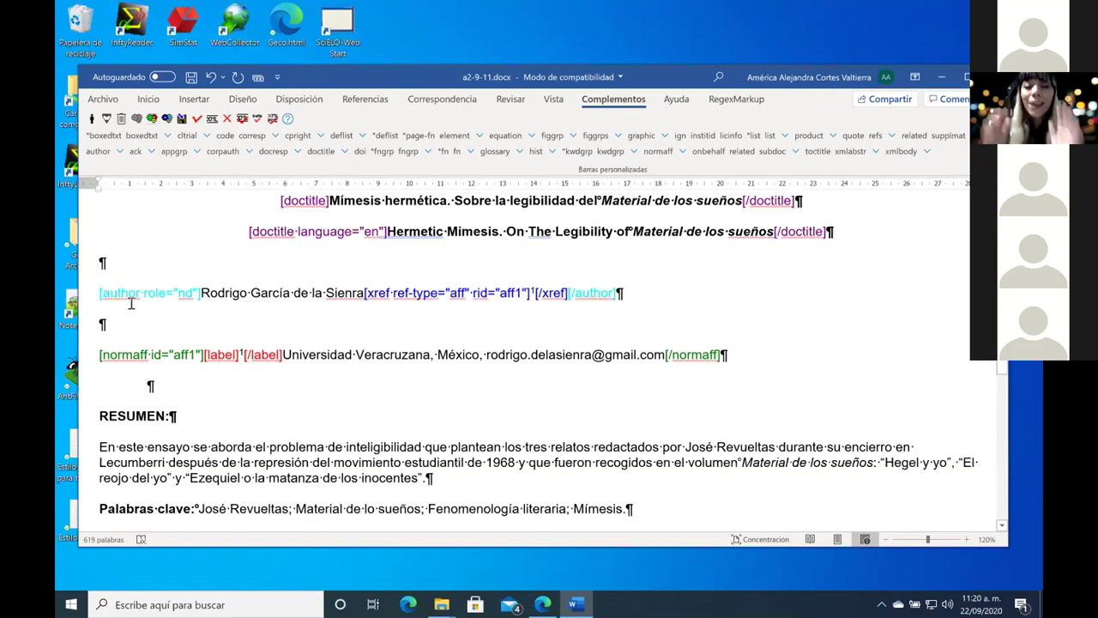
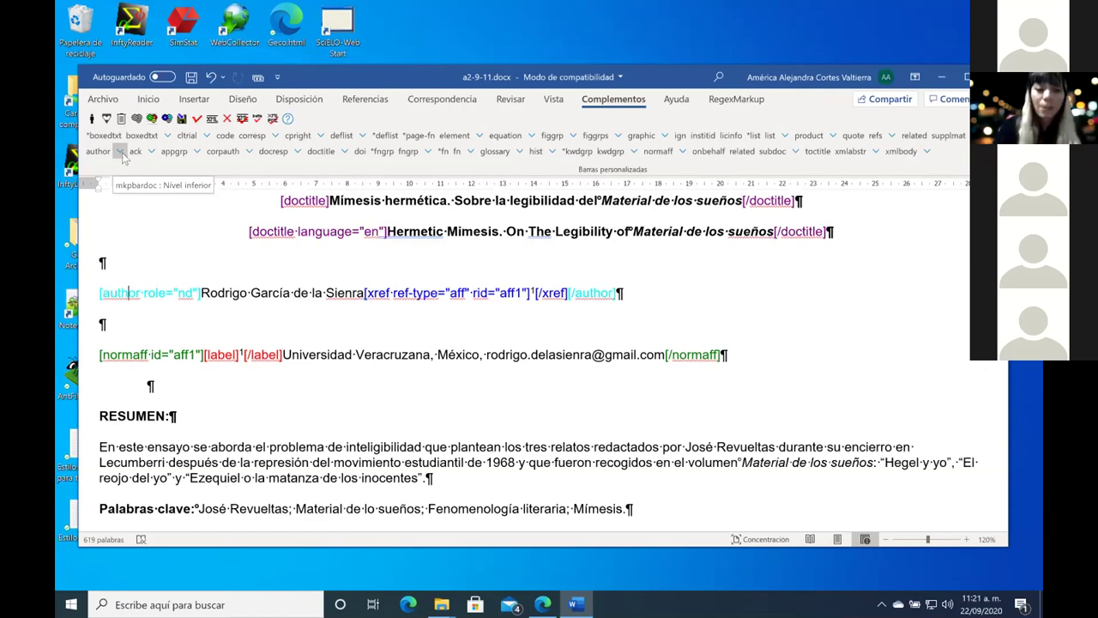
pyautogui.click(122, 153)
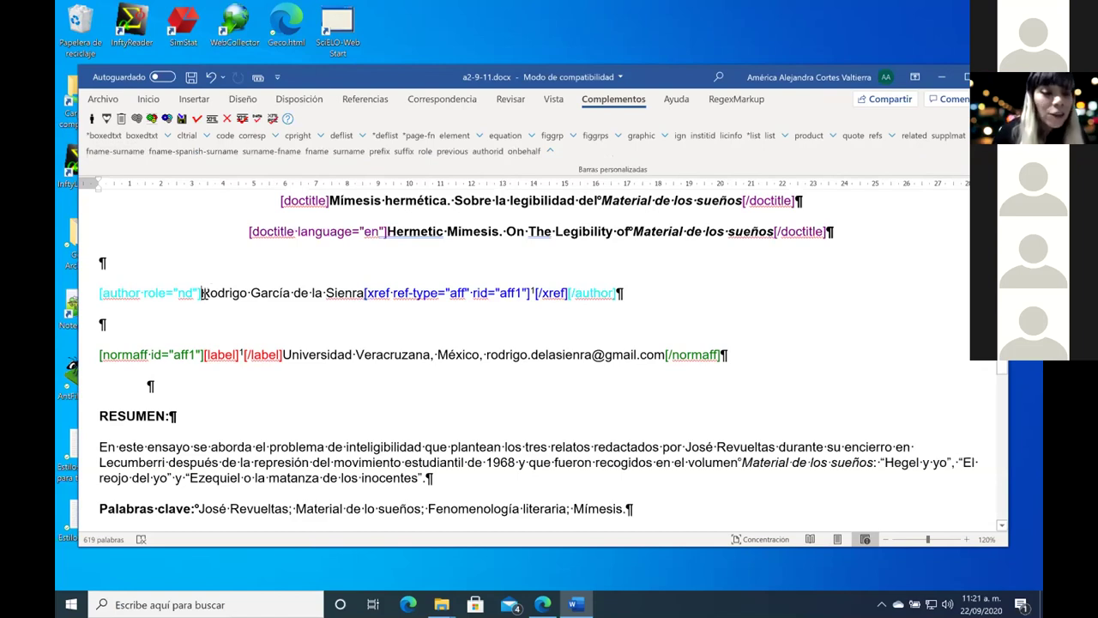
pyautogui.hotkey('shift', 'Right')
pyautogui.hotkey('shift', 'Right')
pyautogui.hotkey('shift', 'Right')
pyautogui.hotkey('shift', 'Right')
pyautogui.hotkey('shift', 'Right')
pyautogui.hotkey('shift', 'Right')
pyautogui.hotkey('shift', 'Right')
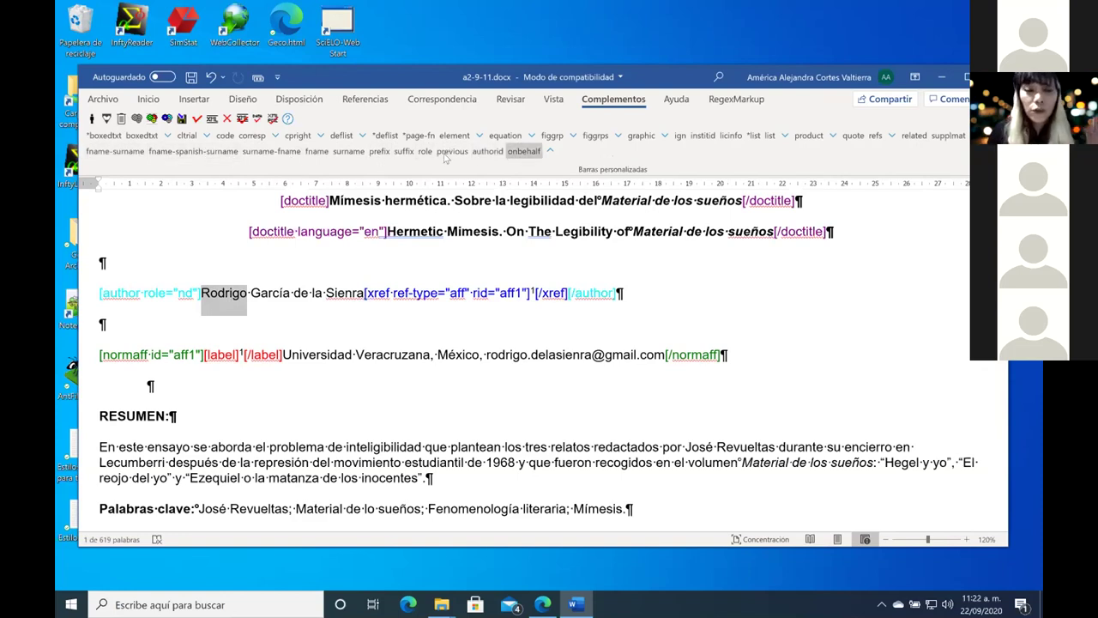
pyautogui.click(313, 151)
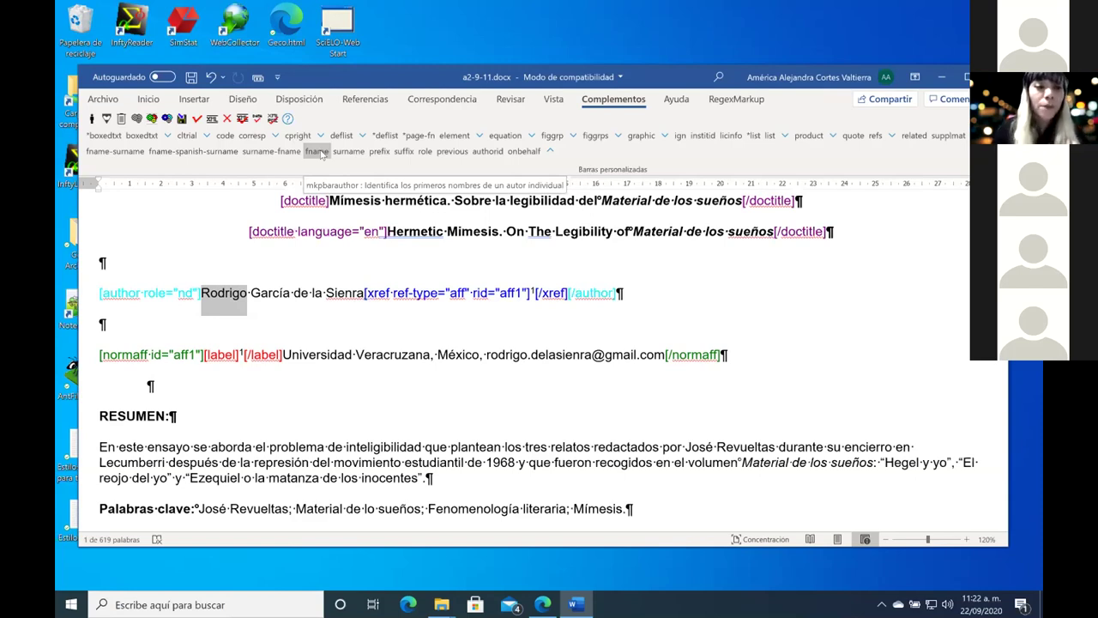
pyautogui.click(320, 153)
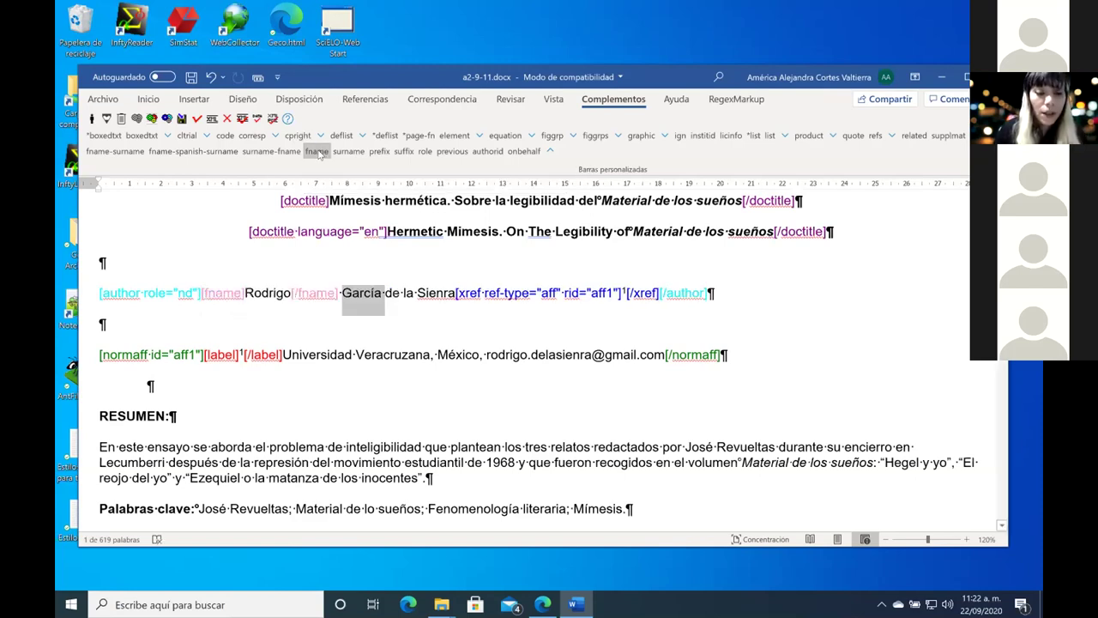
# Step: Mark the author's complete compound surname with the surname tag and return to the main set of markup tags
pyautogui.hotkey('shift', 'Right')
pyautogui.hotkey('shift', 'Right')
pyautogui.hotkey('shift', 'Right')
pyautogui.hotkey('shift', 'Right')
pyautogui.hotkey('shift', 'Right')
pyautogui.hotkey('shift', 'Right')
pyautogui.hotkey('shift', 'Right')
pyautogui.hotkey('shift', 'Right')
pyautogui.hotkey('shift', 'Right')
pyautogui.hotkey('shift', 'Right')
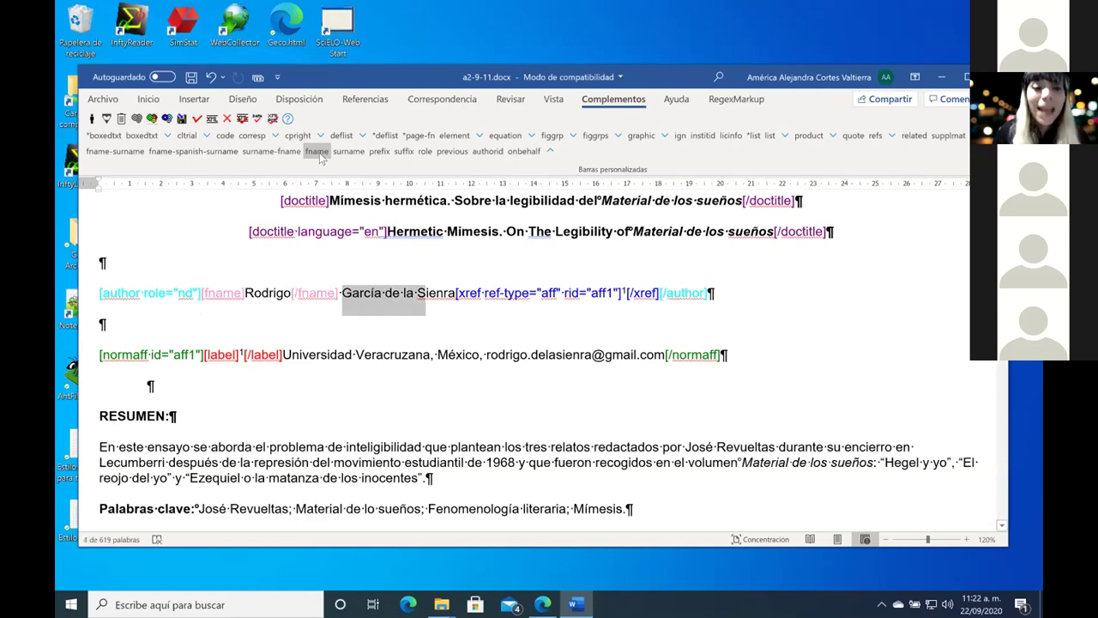
pyautogui.hotkey('shift', 'Right')
pyautogui.hotkey('shift', 'Right')
pyautogui.hotkey('shift', 'Right')
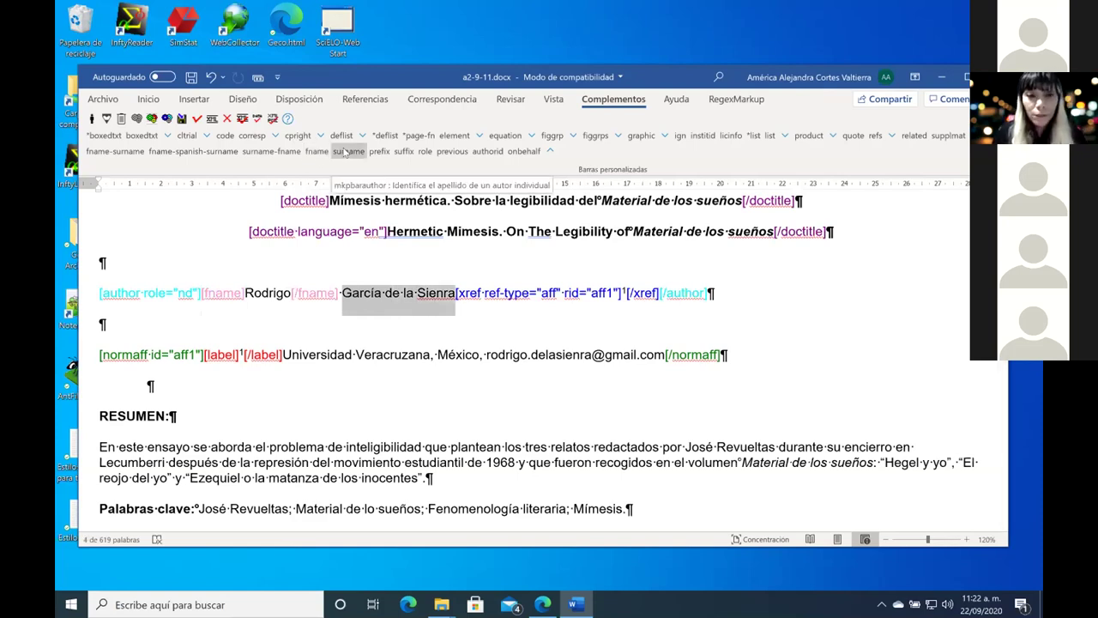
pyautogui.click(345, 152)
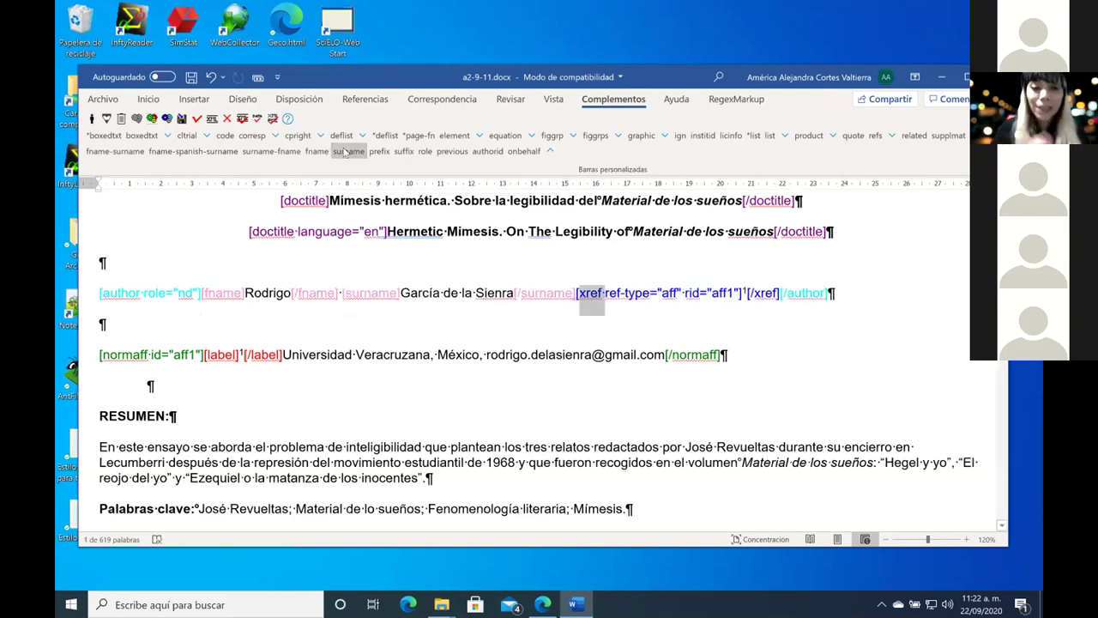
pyautogui.click(550, 151)
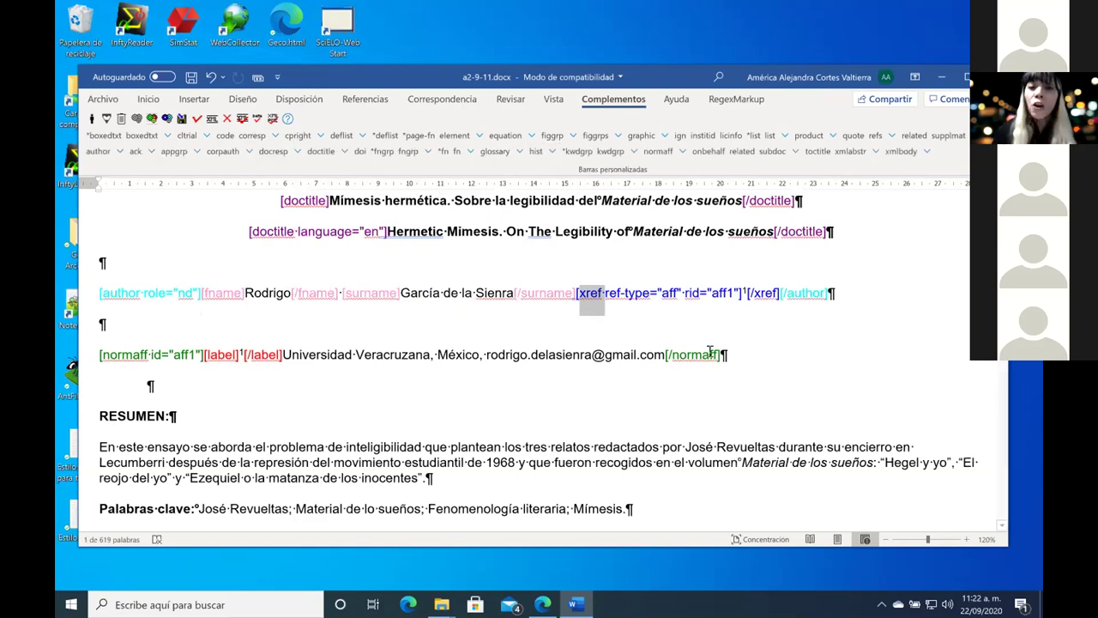
# Step: In the affiliation's normaff tag, mark "Universidad Veracruzana" with the orgname tag and "México" with the country tag
pyautogui.click(709, 323)
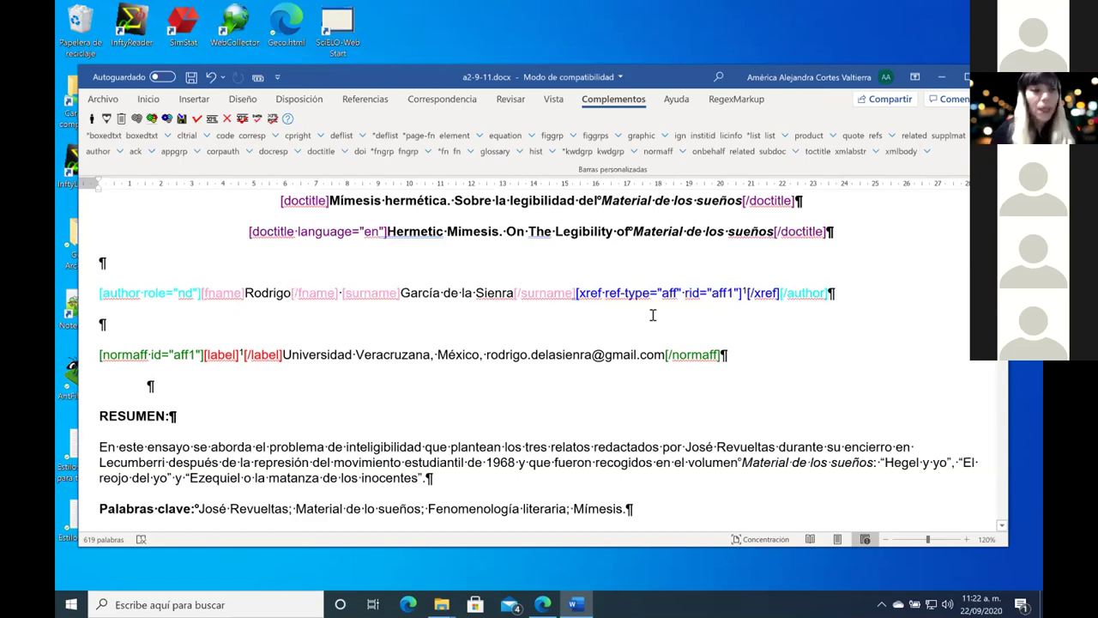
pyautogui.scroll(-1, 549, 331)
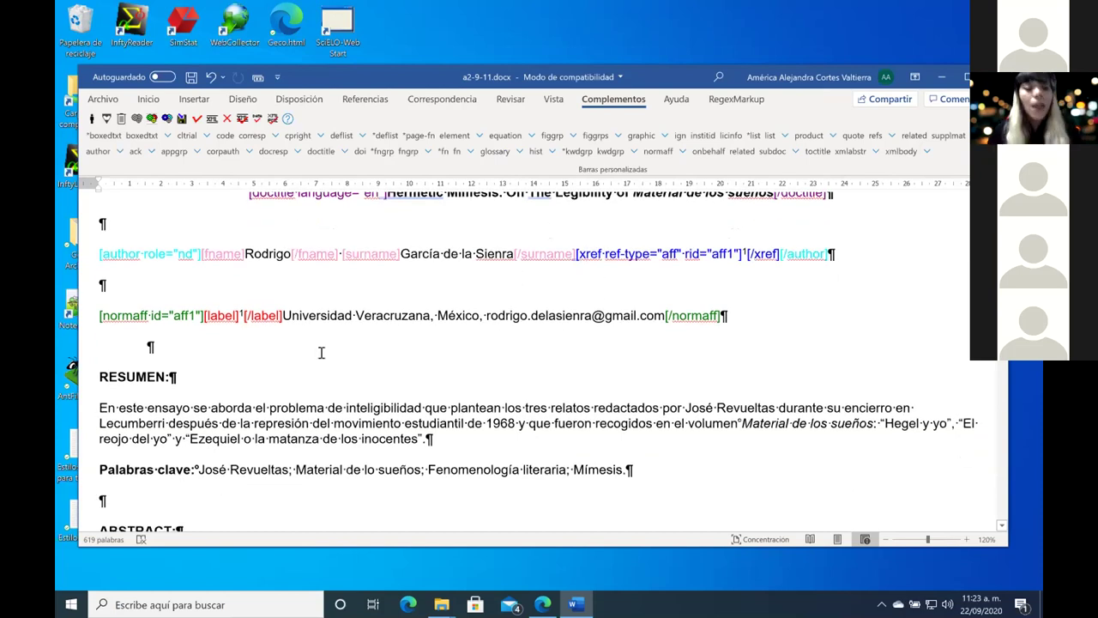
pyautogui.scroll(-1, 206, 335)
pyautogui.scroll(-1, 124, 306)
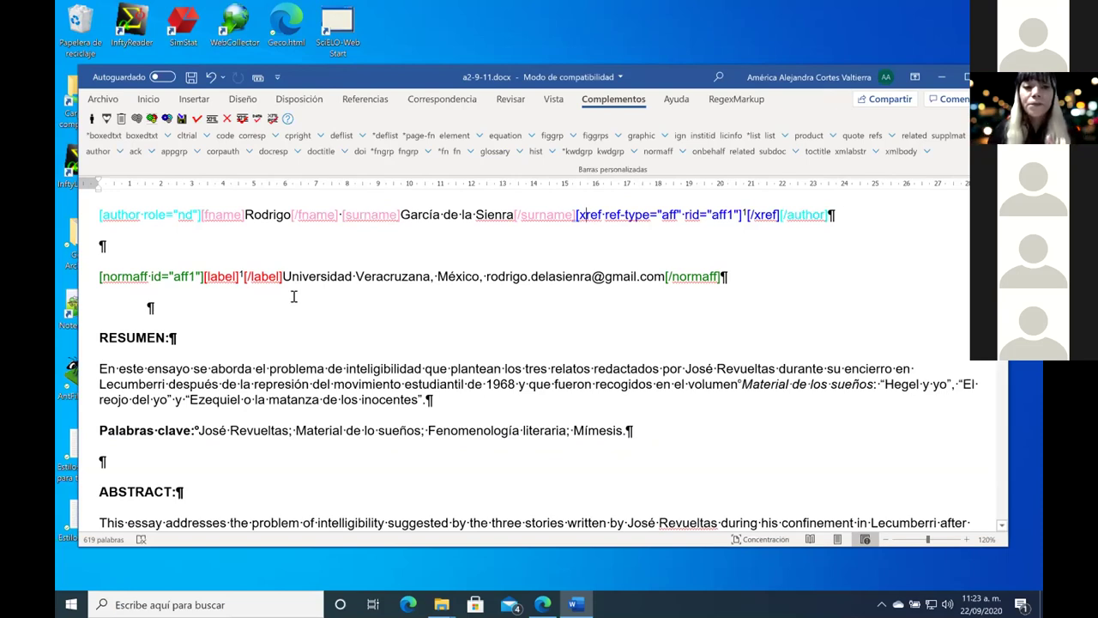
pyautogui.click(284, 274)
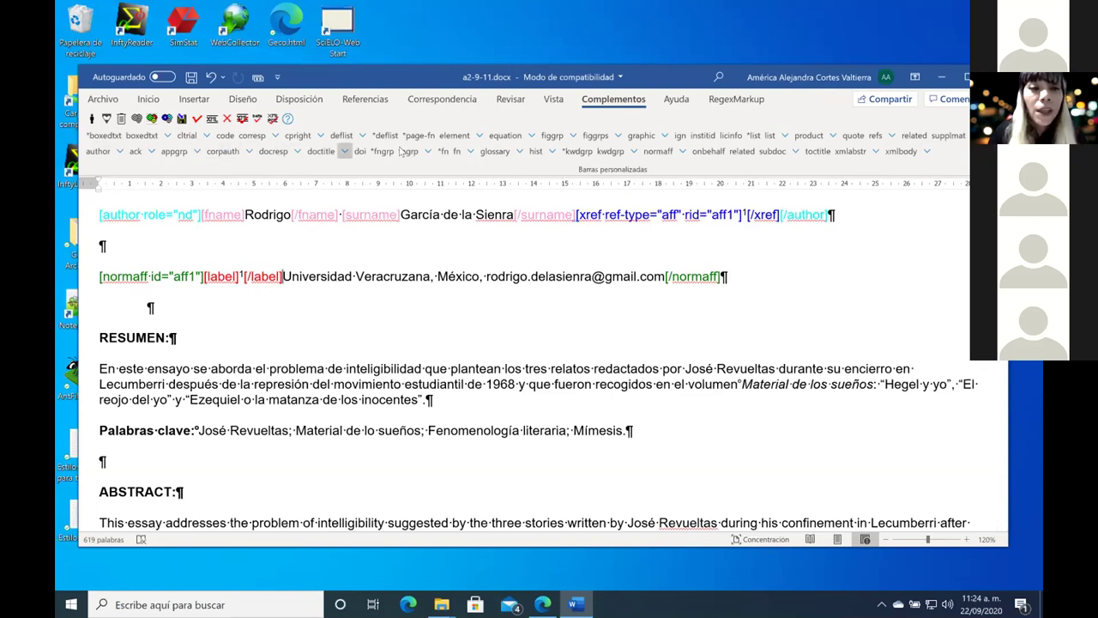
pyautogui.click(682, 152)
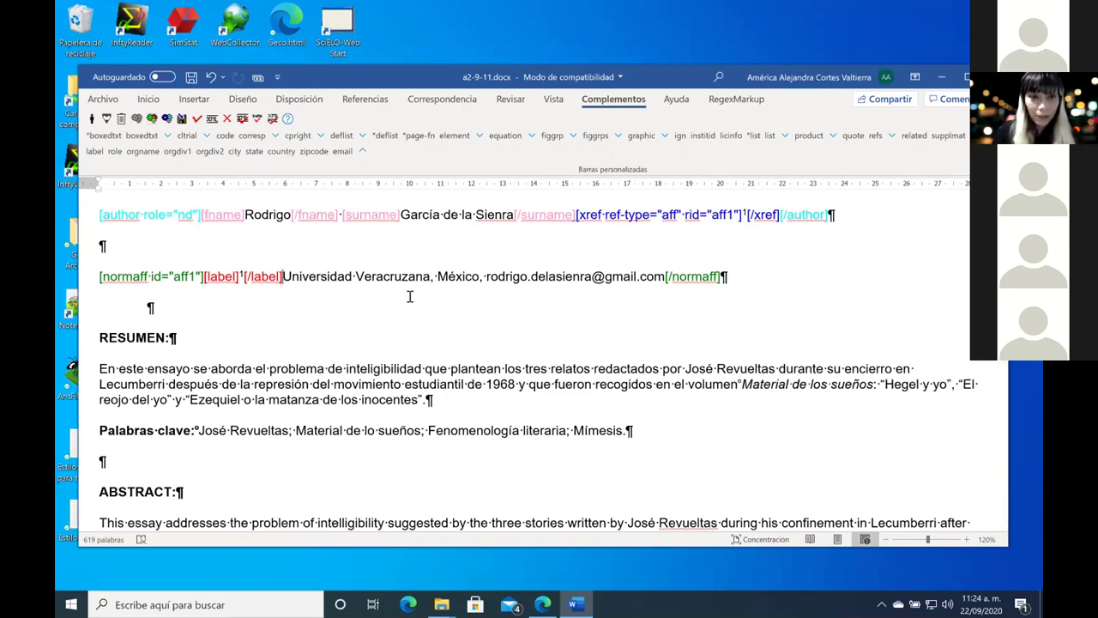
pyautogui.hotkey('shift', 'Right')
pyautogui.hotkey('shift', 'Right')
pyautogui.hotkey('shift', 'Right')
pyautogui.hotkey('shift', 'Right')
pyautogui.hotkey('shift', 'Right')
pyautogui.hotkey('shift', 'Right')
pyautogui.hotkey('shift', 'Right')
pyautogui.hotkey('shift', 'Right')
pyautogui.hotkey('shift', 'Right')
pyautogui.hotkey('shift', 'Right')
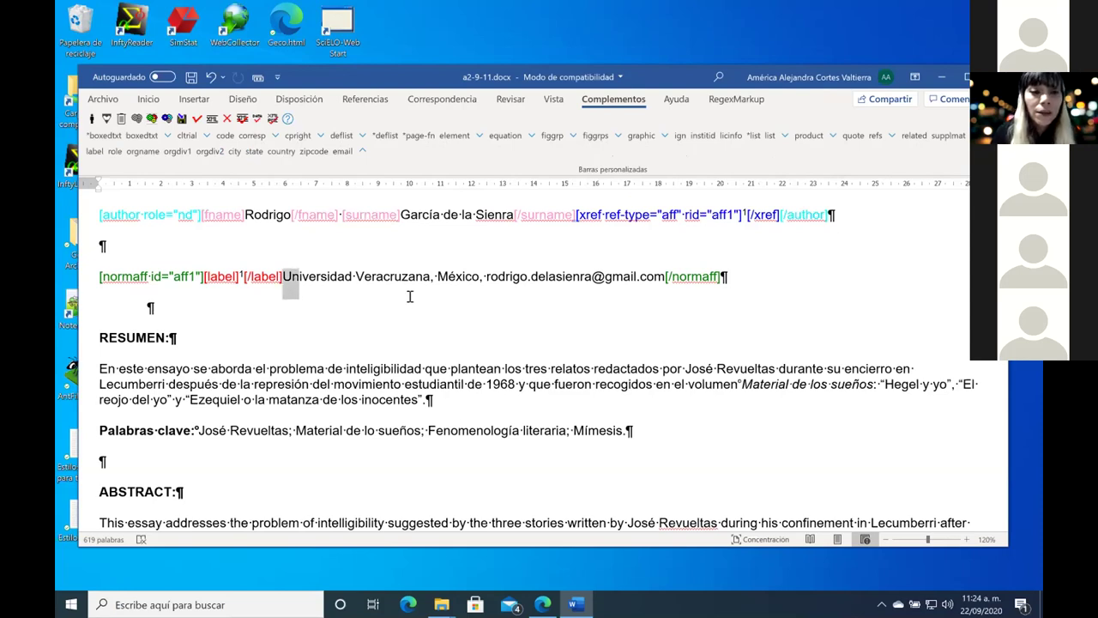
pyautogui.hotkey('shift', 'Right')
pyautogui.hotkey('shift', 'Right')
pyautogui.hotkey('shift', 'Right')
pyautogui.hotkey('shift', 'Right')
pyautogui.hotkey('shift', 'Right')
pyautogui.hotkey('shift', 'Right')
pyautogui.hotkey('shift', 'Right')
pyautogui.hotkey('shift', 'Right')
pyautogui.hotkey('shift', 'Right')
pyautogui.hotkey('shift', 'Right')
pyautogui.hotkey('shift', 'Right')
pyautogui.hotkey('shift', 'Right')
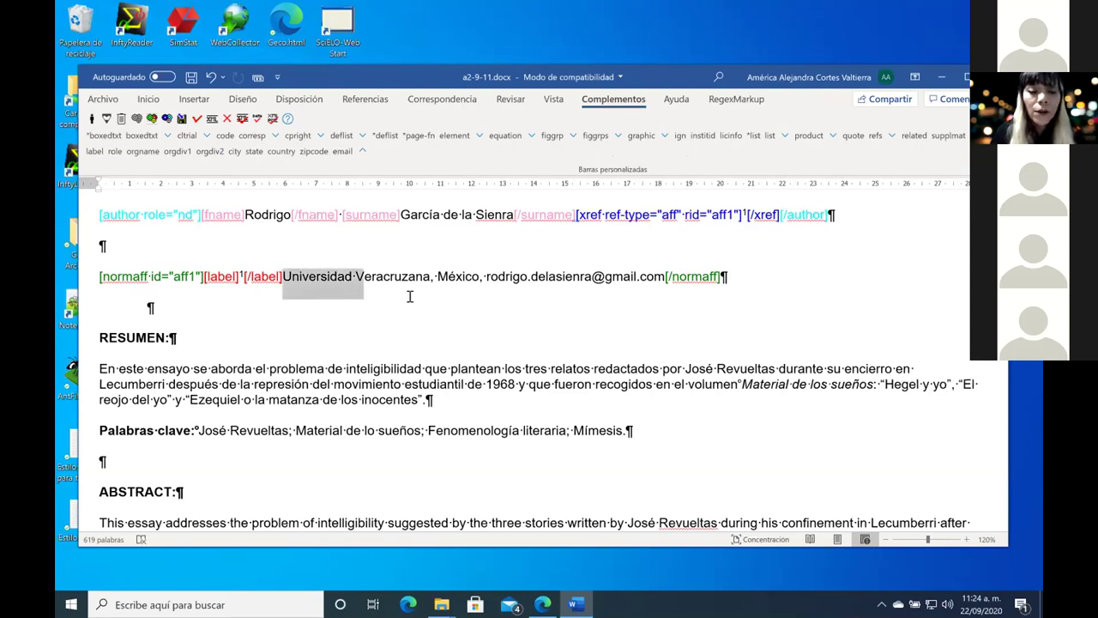
pyautogui.hotkey('shift', 'Right')
pyautogui.hotkey('shift', 'Right')
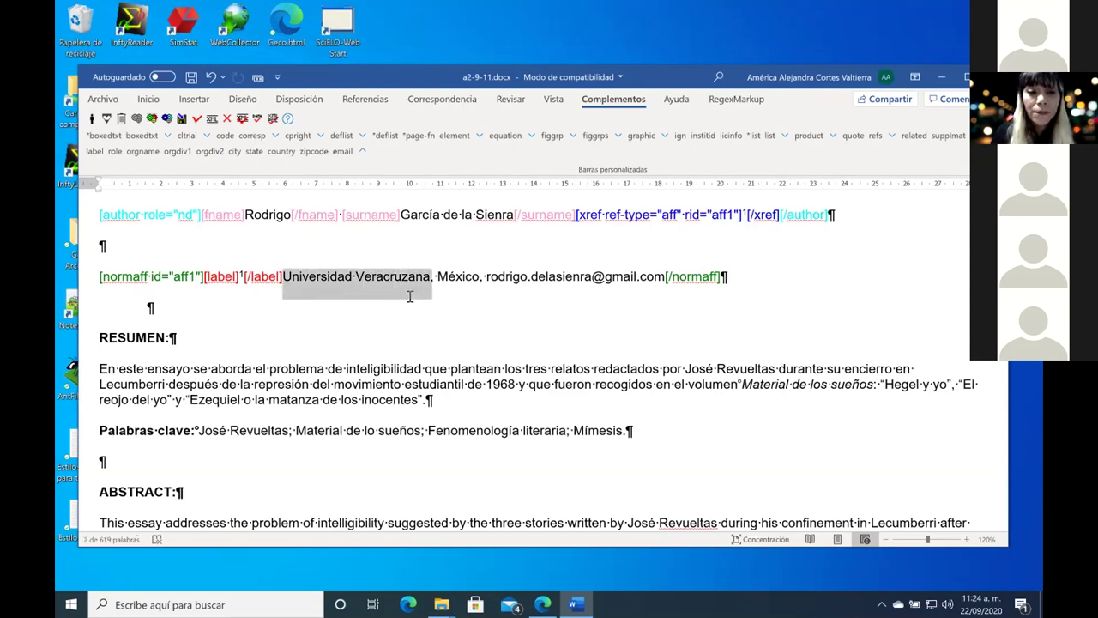
pyautogui.hotkey('shift', 'Left')
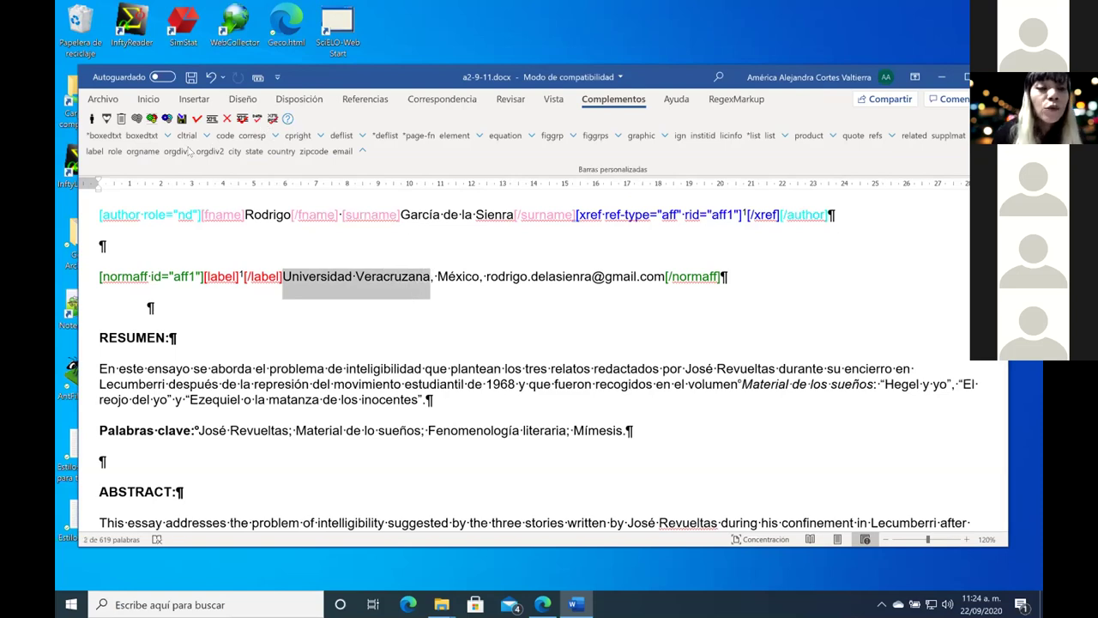
pyautogui.click(144, 151)
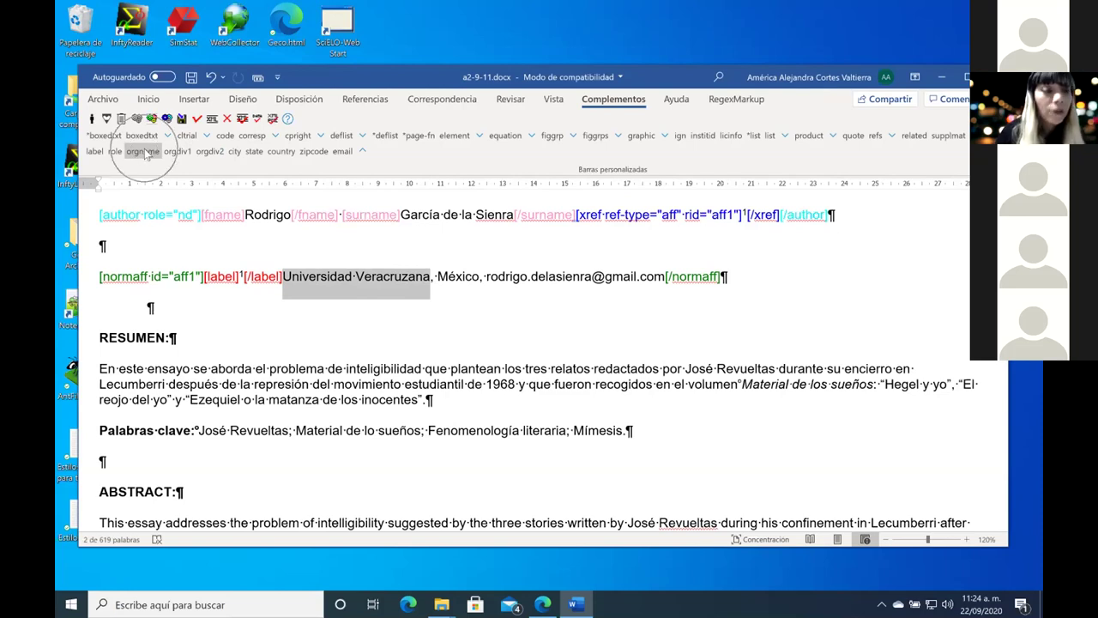
pyautogui.click(144, 152)
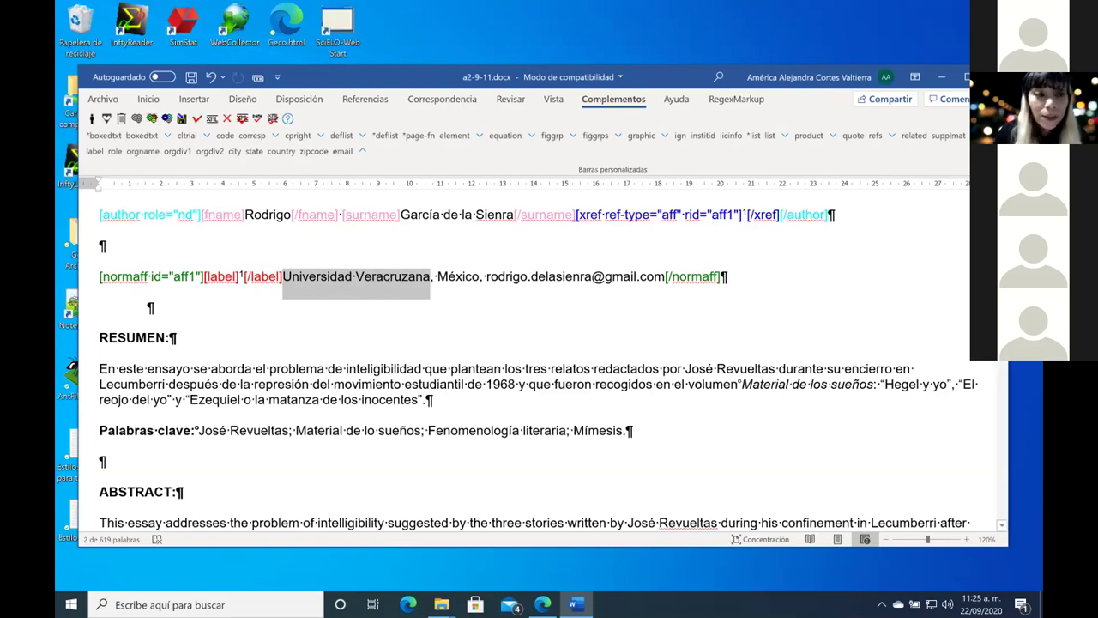
pyautogui.click(144, 151)
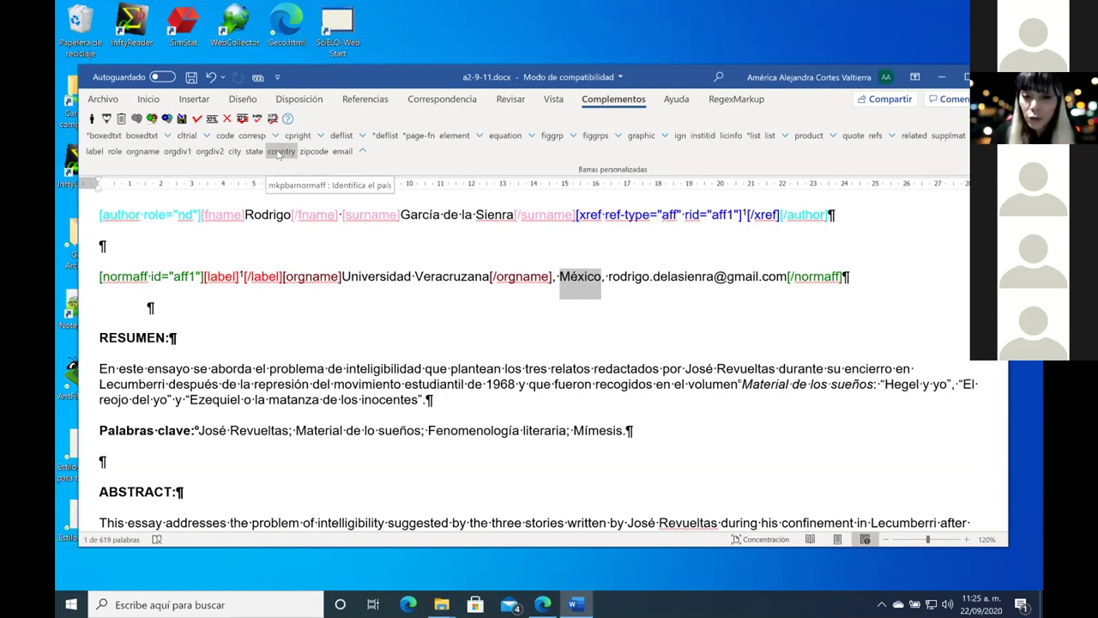
pyautogui.click(279, 152)
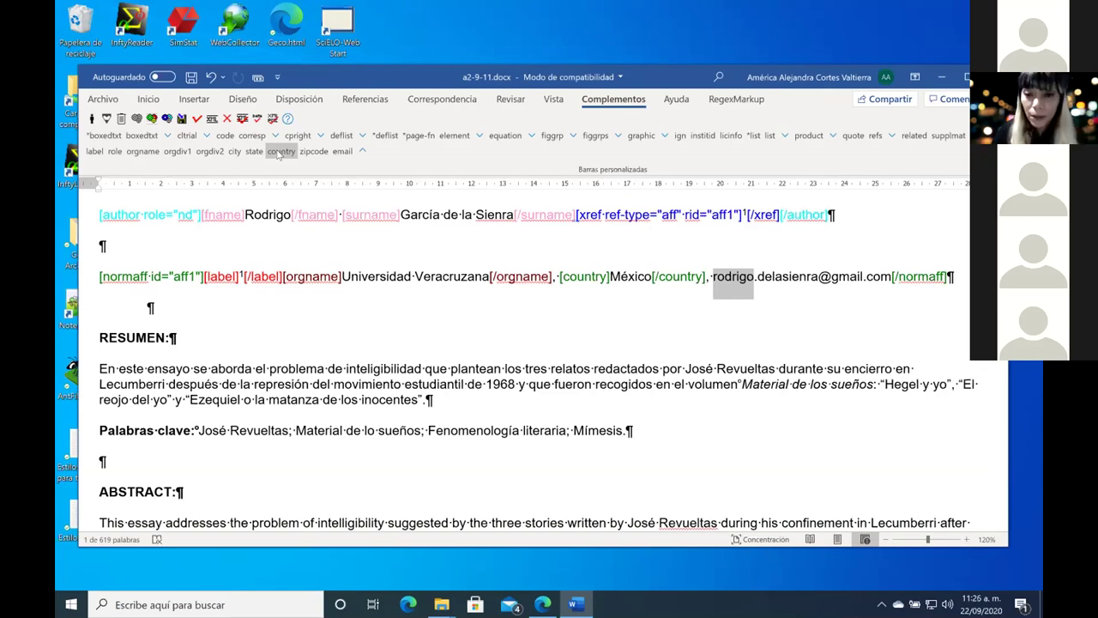
# Step: Mark the author's complete e-mail address in the affiliation with the email tag and return to the main set of markup tags
pyautogui.hotkey('shift', 'Right')
pyautogui.hotkey('shift', 'Right')
pyautogui.hotkey('shift', 'Right')
pyautogui.hotkey('shift', 'Right')
pyautogui.hotkey('shift', 'Right')
pyautogui.hotkey('shift', 'Right')
pyautogui.hotkey('shift', 'Right')
pyautogui.hotkey('shift', 'Right')
pyautogui.hotkey('shift', 'Right')
pyautogui.hotkey('shift', 'Right')
pyautogui.hotkey('shift', 'Right')
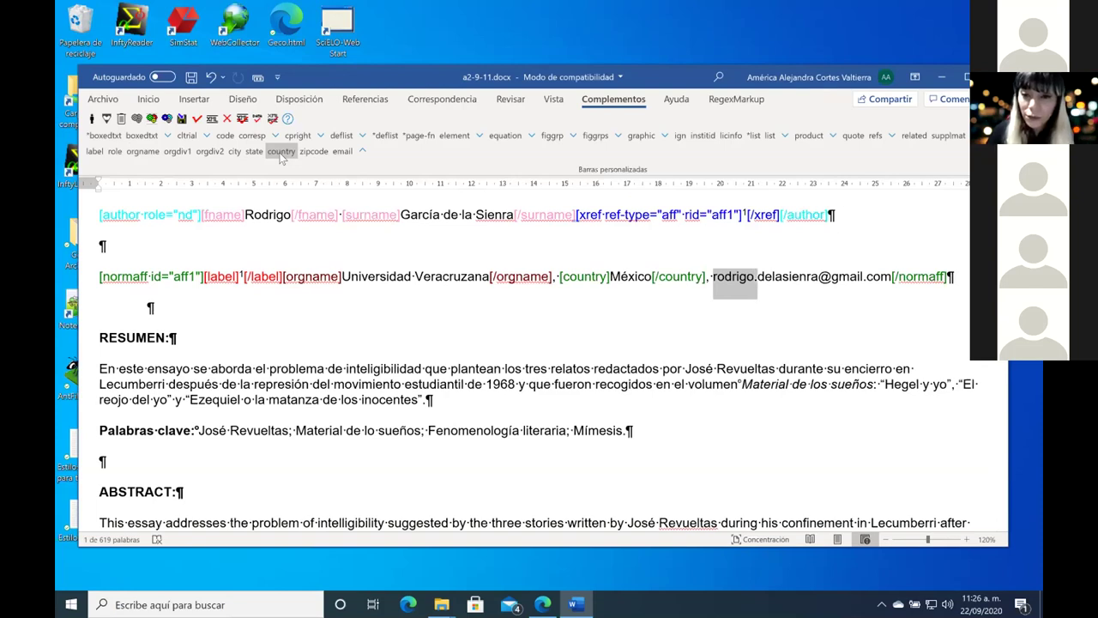
pyautogui.hotkey('shift', 'Right')
pyautogui.hotkey('shift', 'Right')
pyautogui.hotkey('shift', 'Right')
pyautogui.hotkey('shift', 'Right')
pyautogui.hotkey('shift', 'Right')
pyautogui.hotkey('shift', 'Right')
pyautogui.hotkey('shift', 'Right')
pyautogui.hotkey('shift', 'Right')
pyautogui.hotkey('shift', 'Right')
pyautogui.hotkey('shift', 'Right')
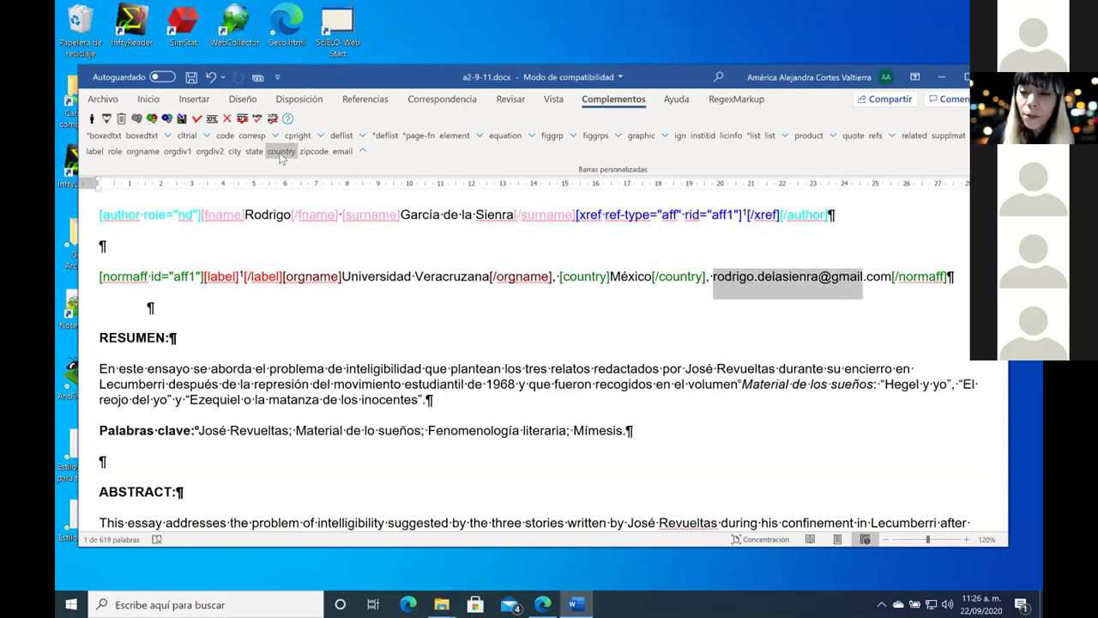
pyautogui.hotkey('shift', 'Right')
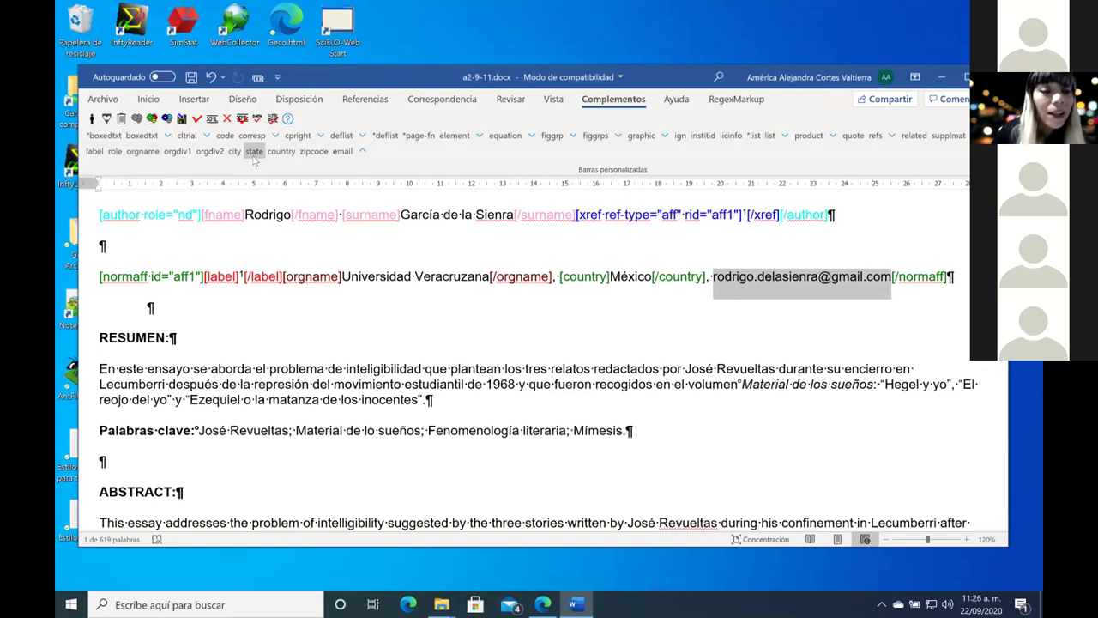
pyautogui.click(342, 151)
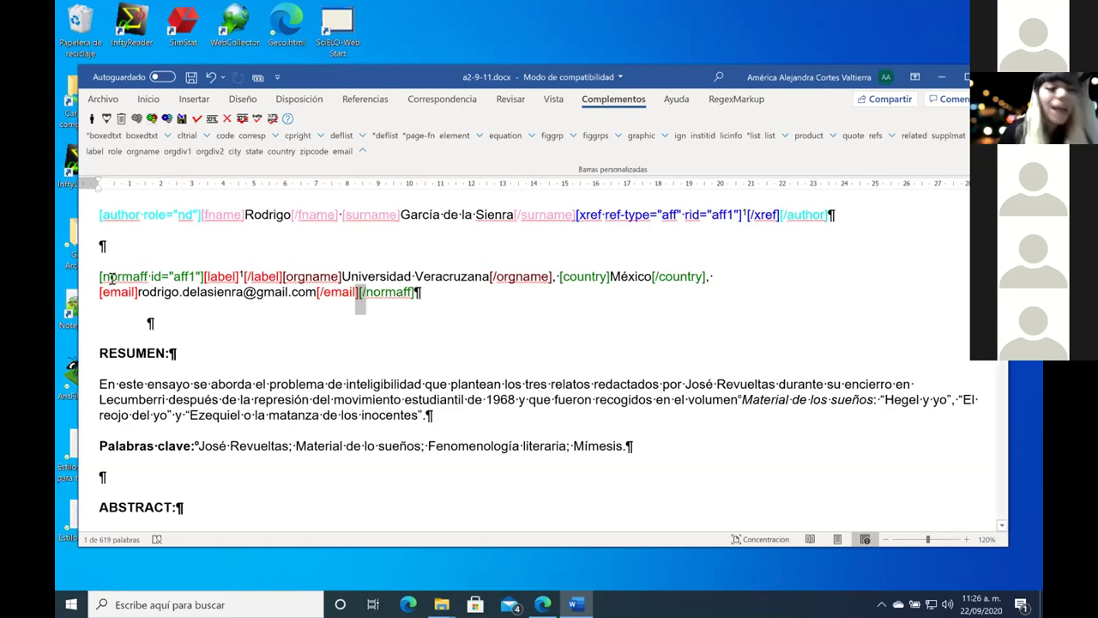
pyautogui.click(112, 276)
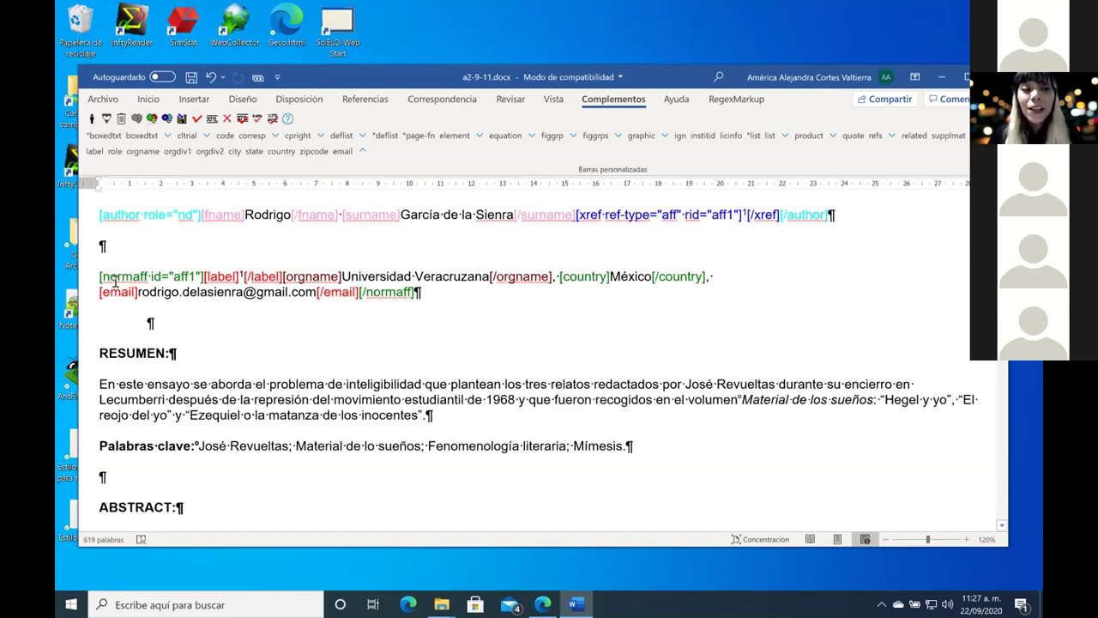
pyautogui.click(361, 151)
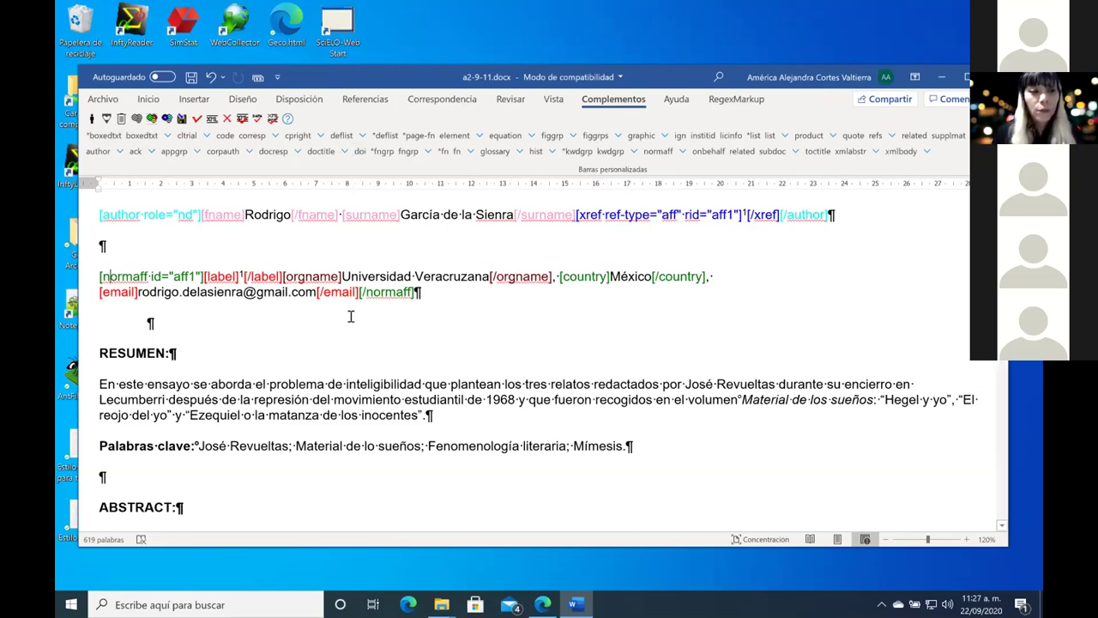
# Step: Review the front matter's existing tags on the document header, titles, author and affiliation, and the untagged abstracts and keywords below
pyautogui.scroll(-1, 350, 316)
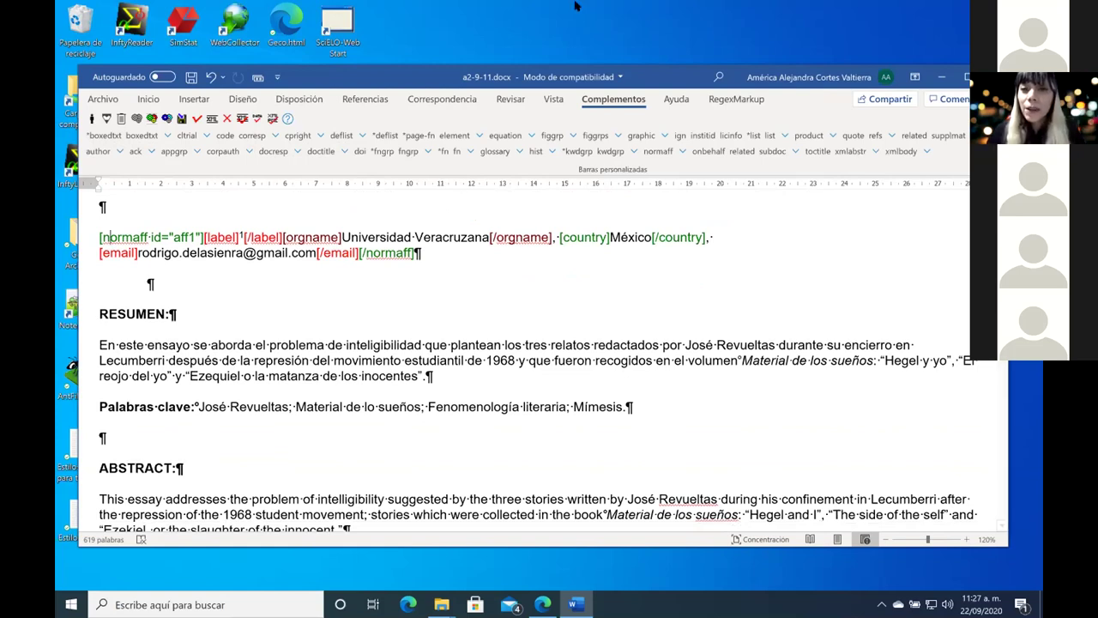
pyautogui.moveTo(574, 4)
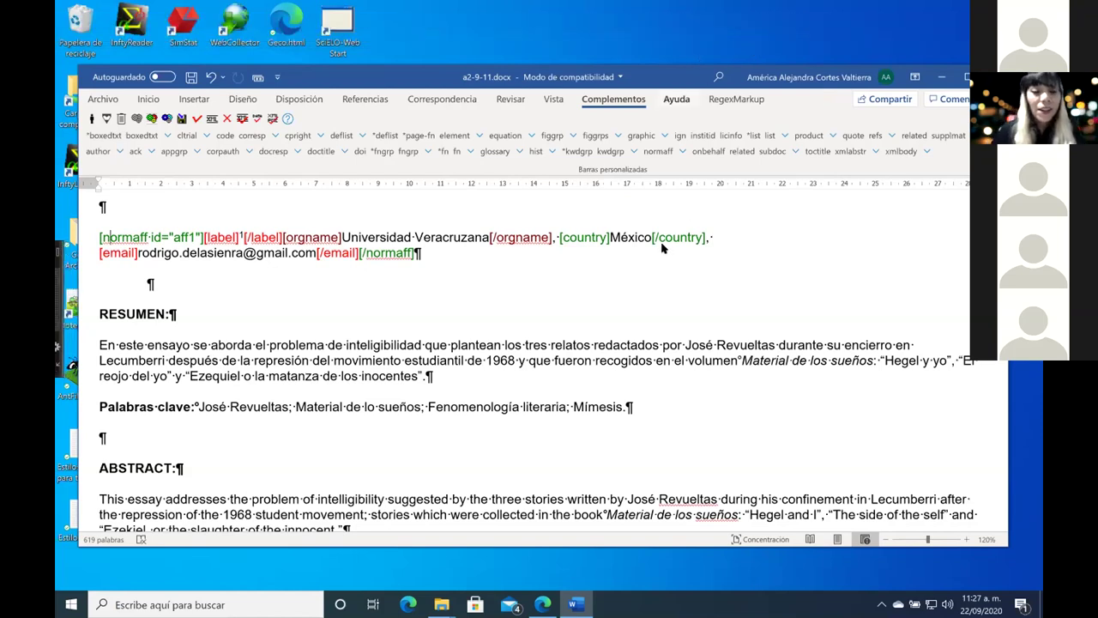
pyautogui.click(351, 289)
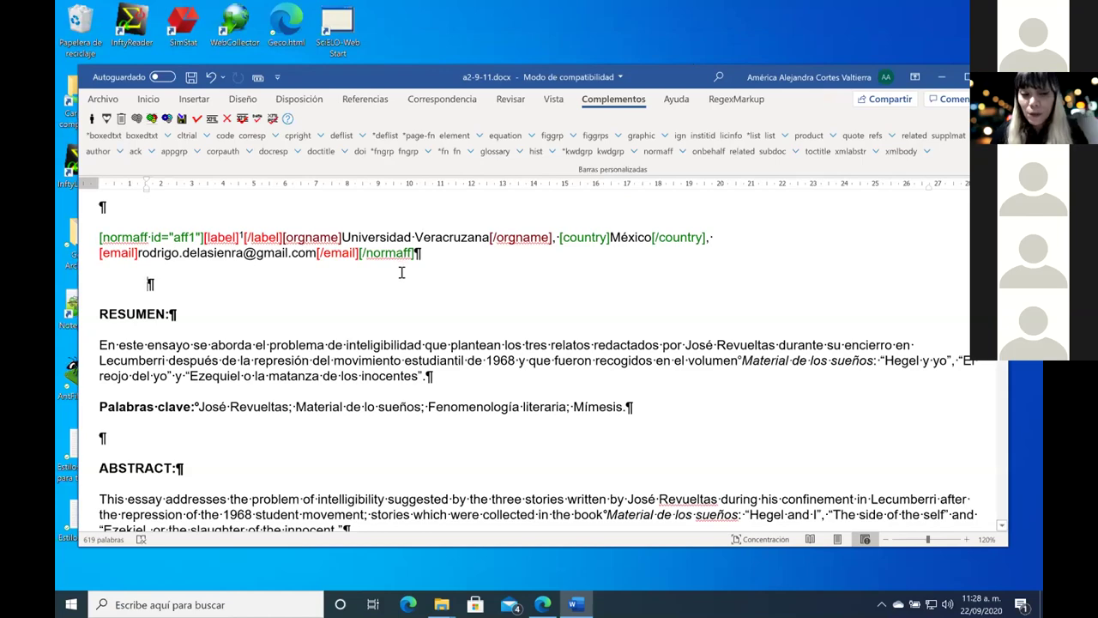
pyautogui.scroll(-2, 397, 273)
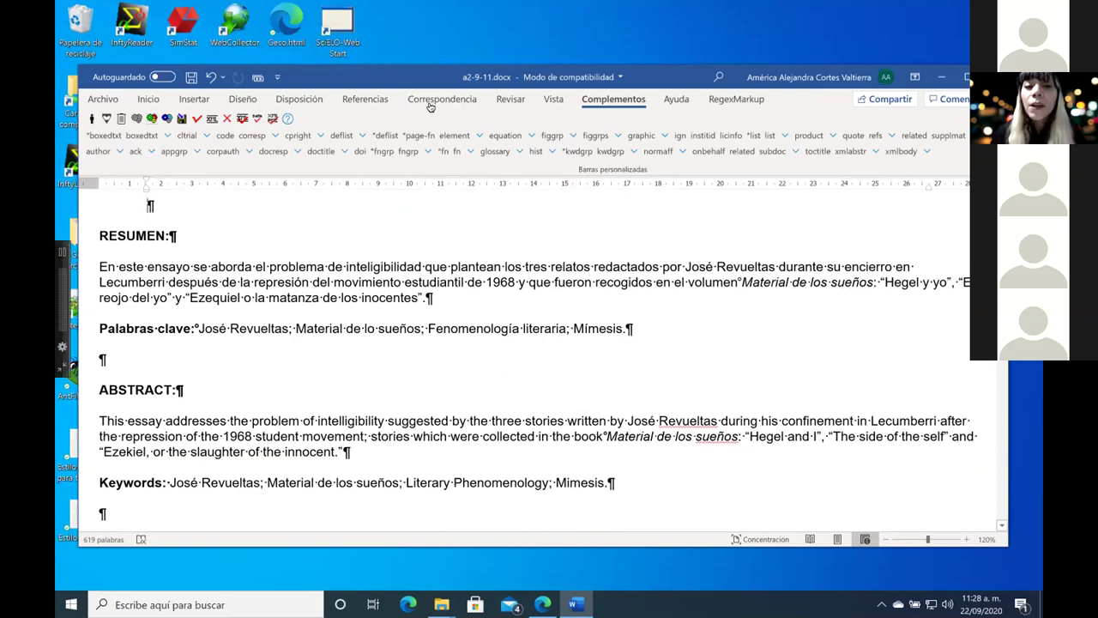
pyautogui.scroll(5, 361, 208)
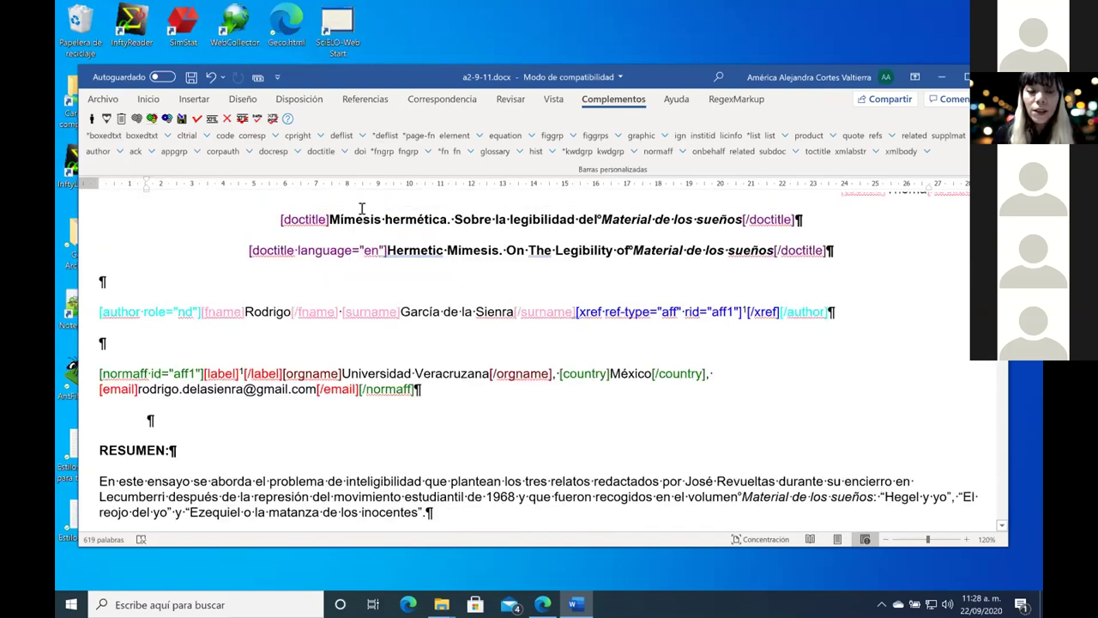
pyautogui.scroll(2, 361, 208)
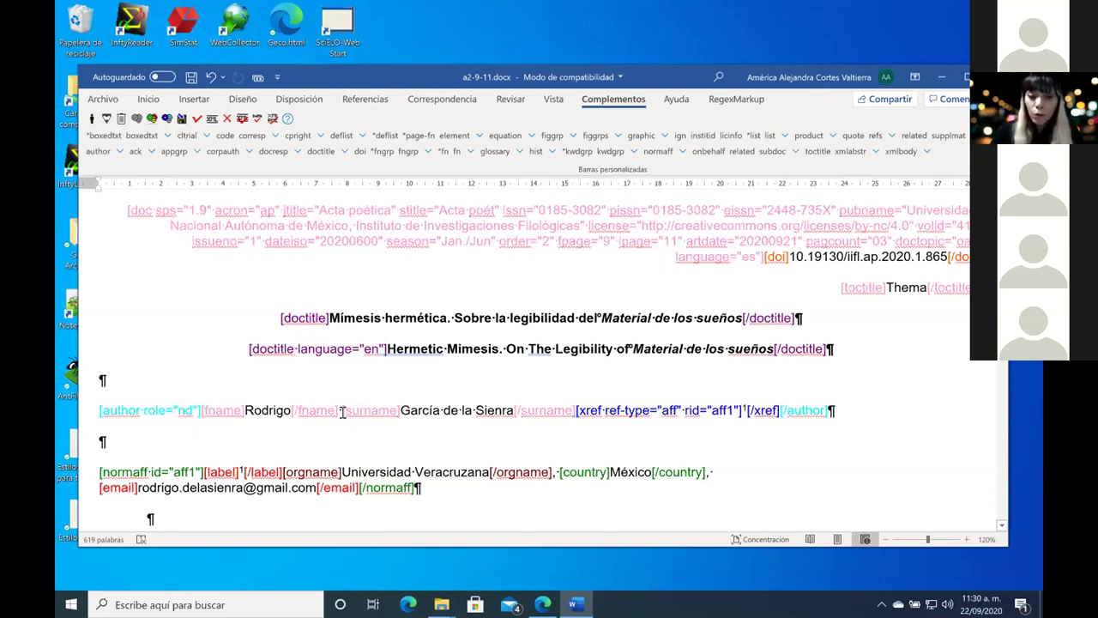
pyautogui.doubleClick(264, 411)
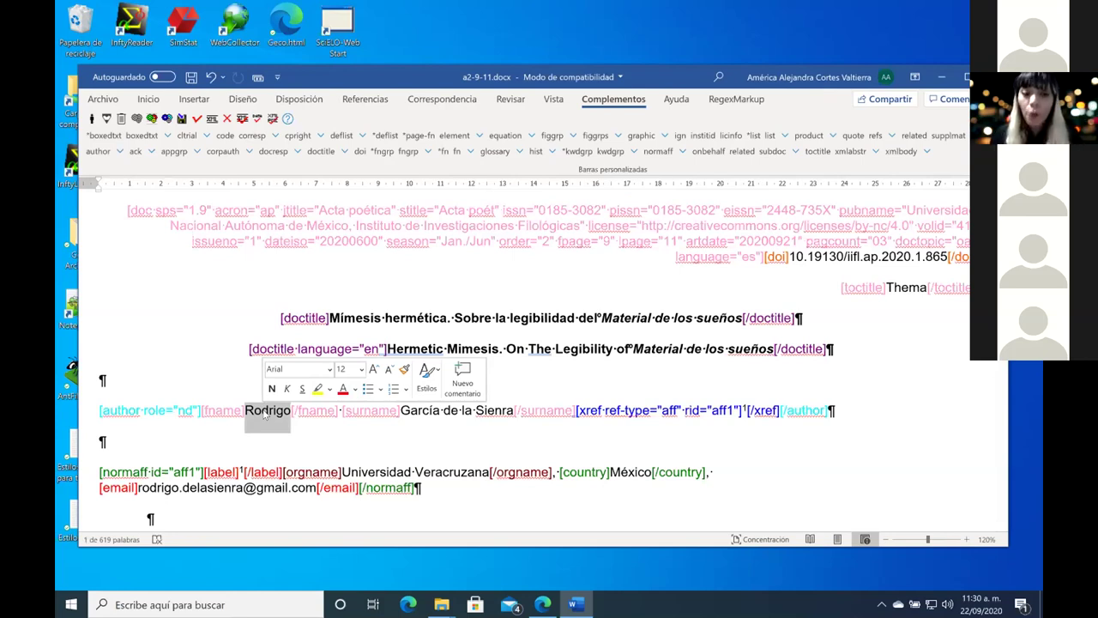
pyautogui.click(339, 409)
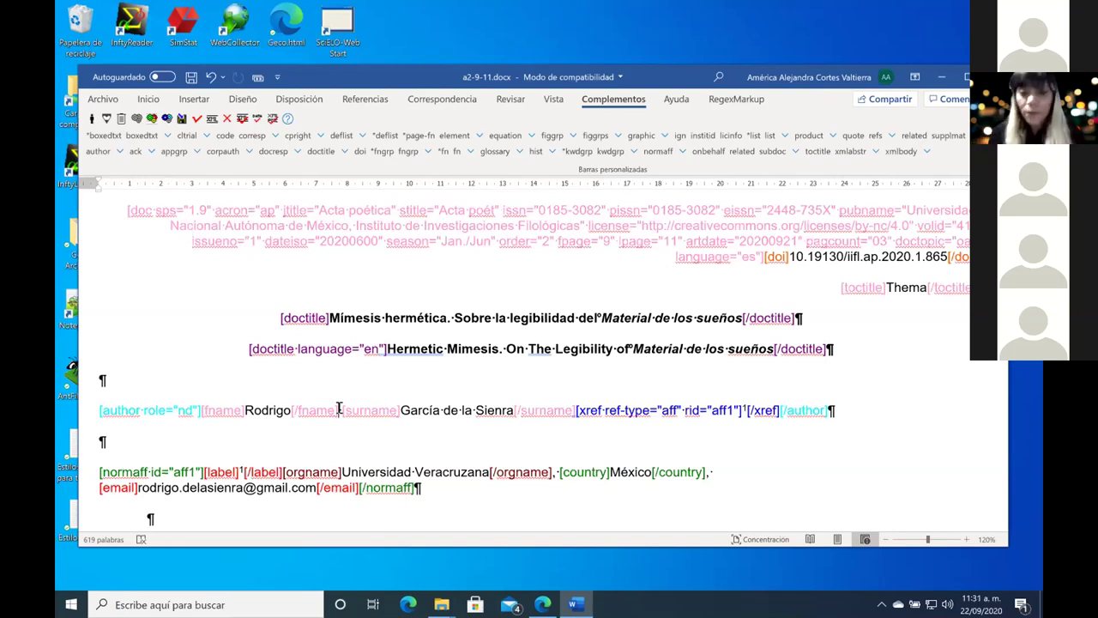
pyautogui.scroll(-6, 349, 392)
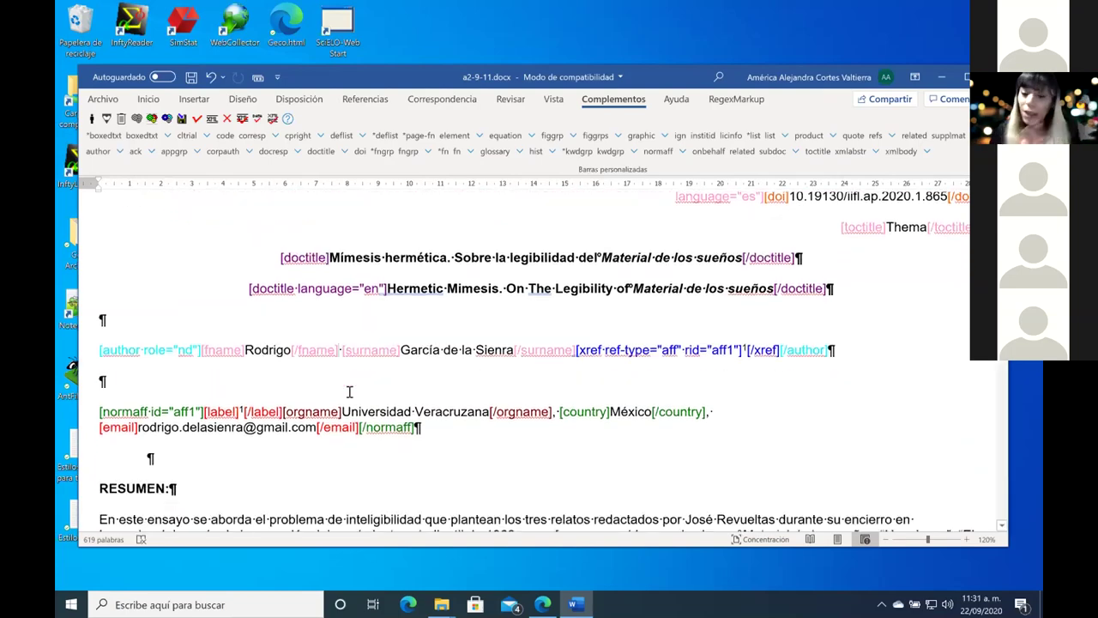
pyautogui.scroll(-2, 350, 392)
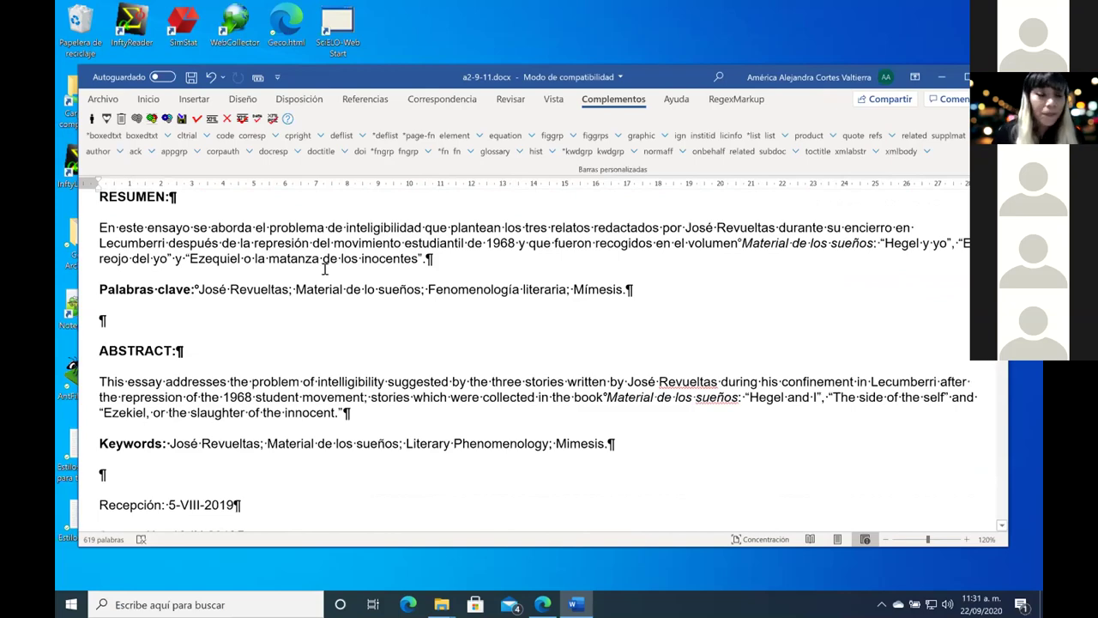
# Step: Mark the RESUMEN heading and the Spanish abstract paragraph, up to its final period, with the xmlabstr tag, setting the language to Español
pyautogui.scroll(1, 325, 270)
pyautogui.scroll(1, 209, 274)
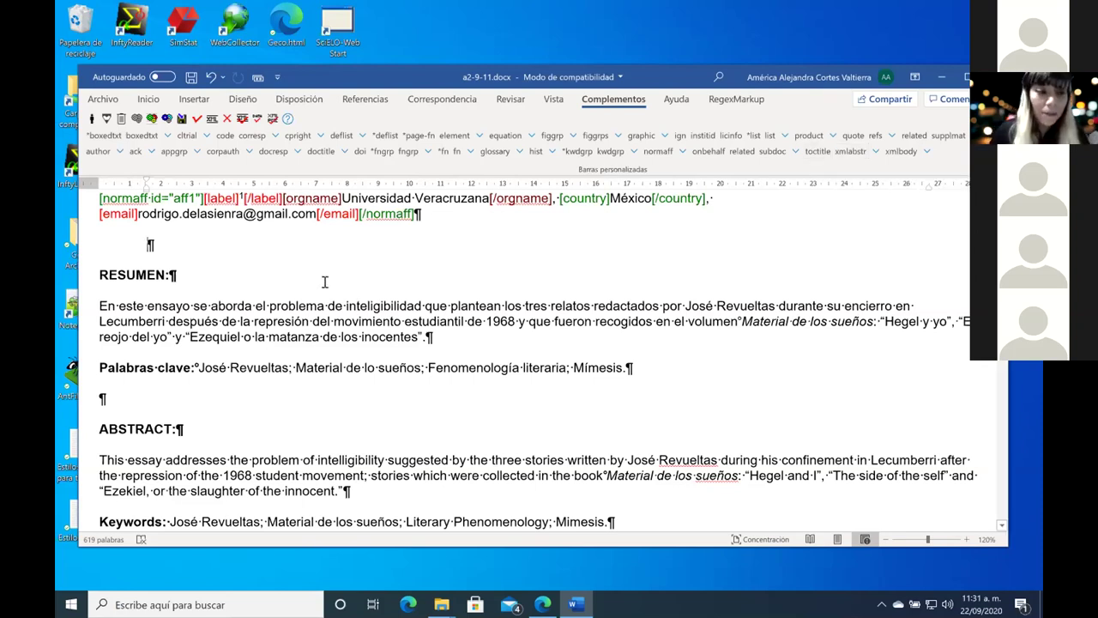
pyautogui.click(101, 273)
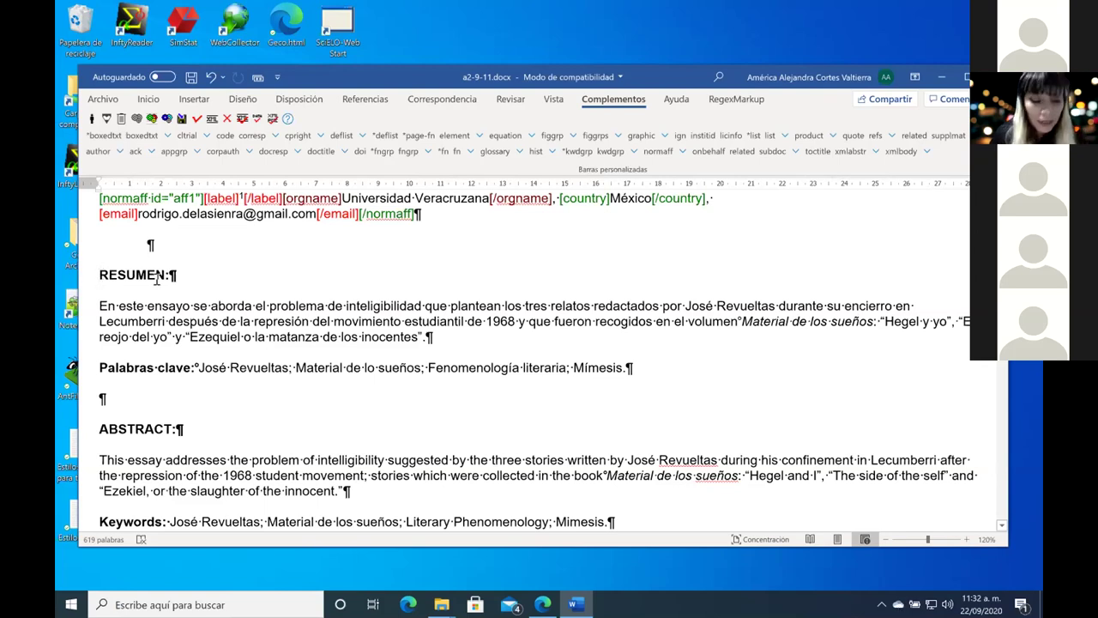
pyautogui.hotkey('shift', 'Down')
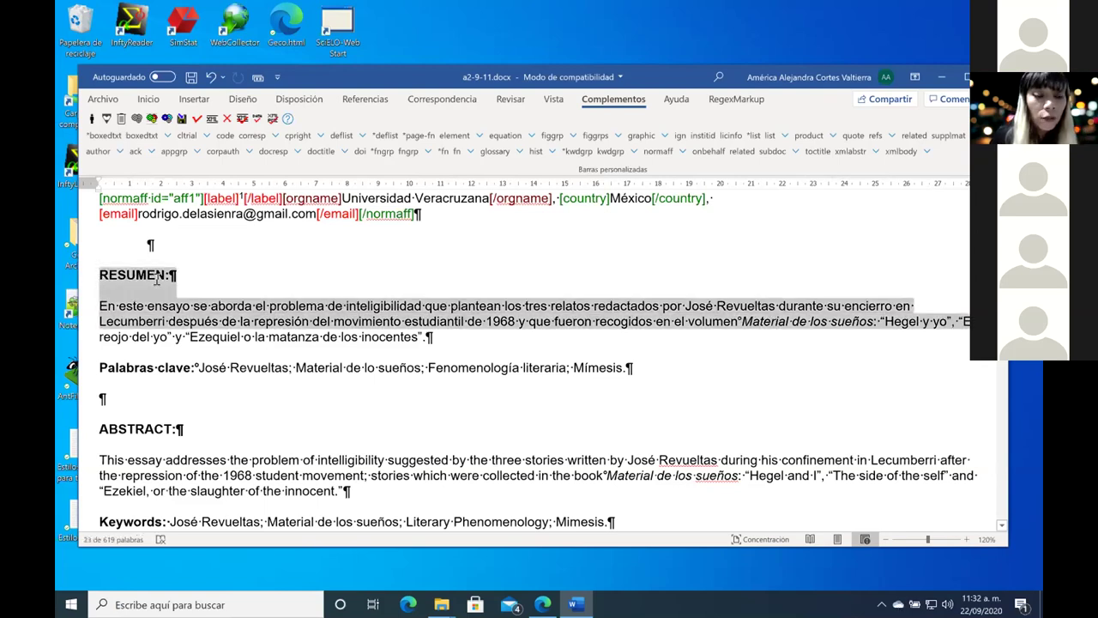
pyautogui.hotkey('shift', 'Down')
pyautogui.hotkey('shift', 'Left')
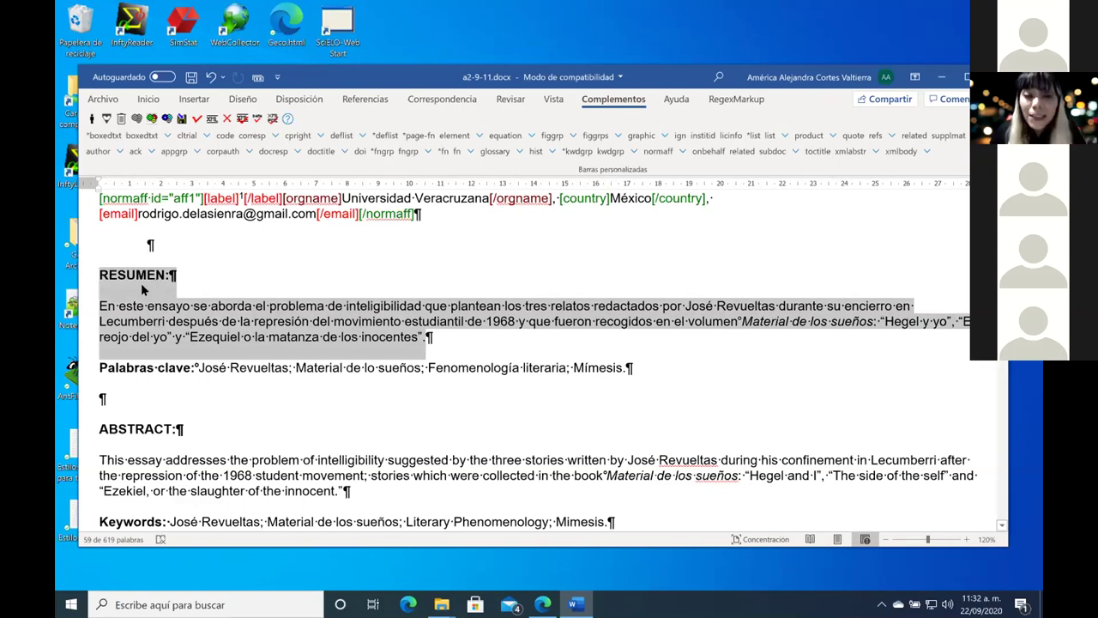
pyautogui.click(855, 152)
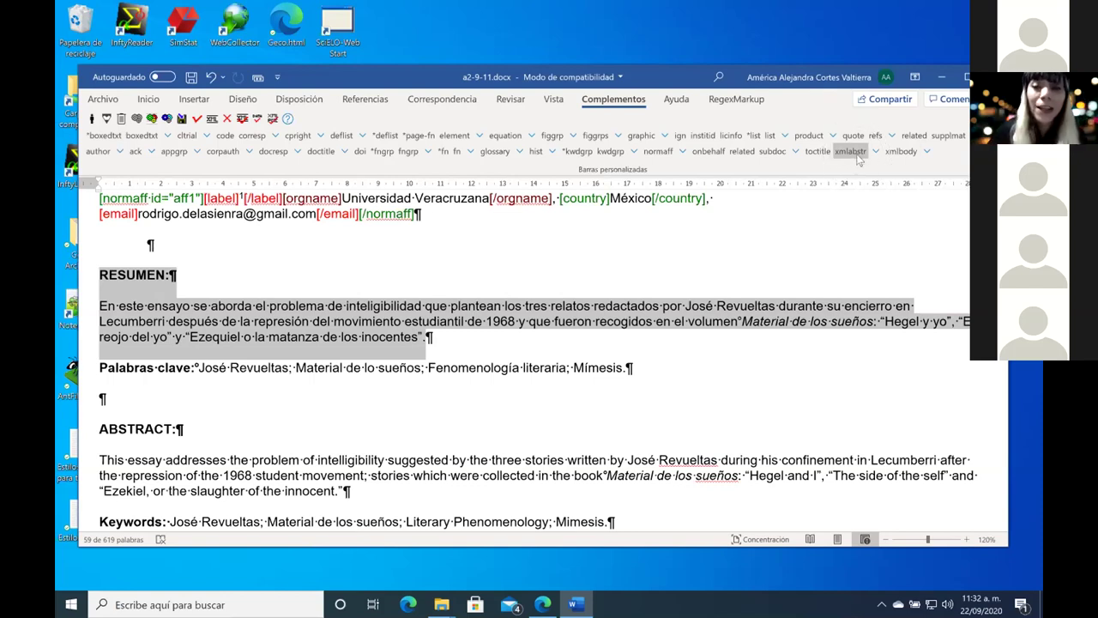
pyautogui.click(849, 152)
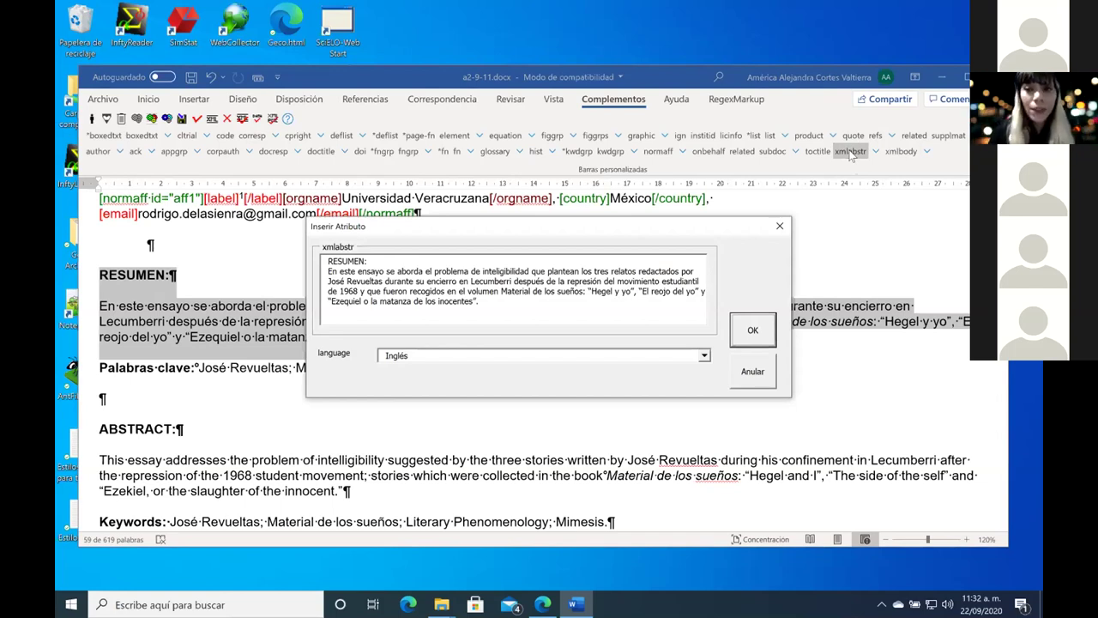
pyautogui.click(704, 356)
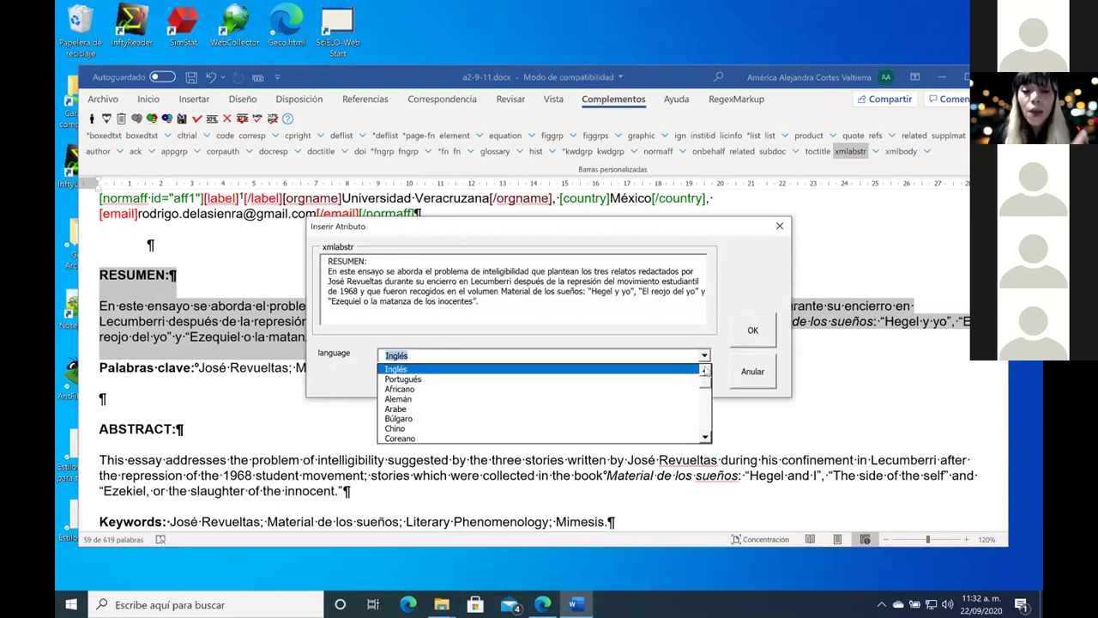
pyautogui.click(704, 369)
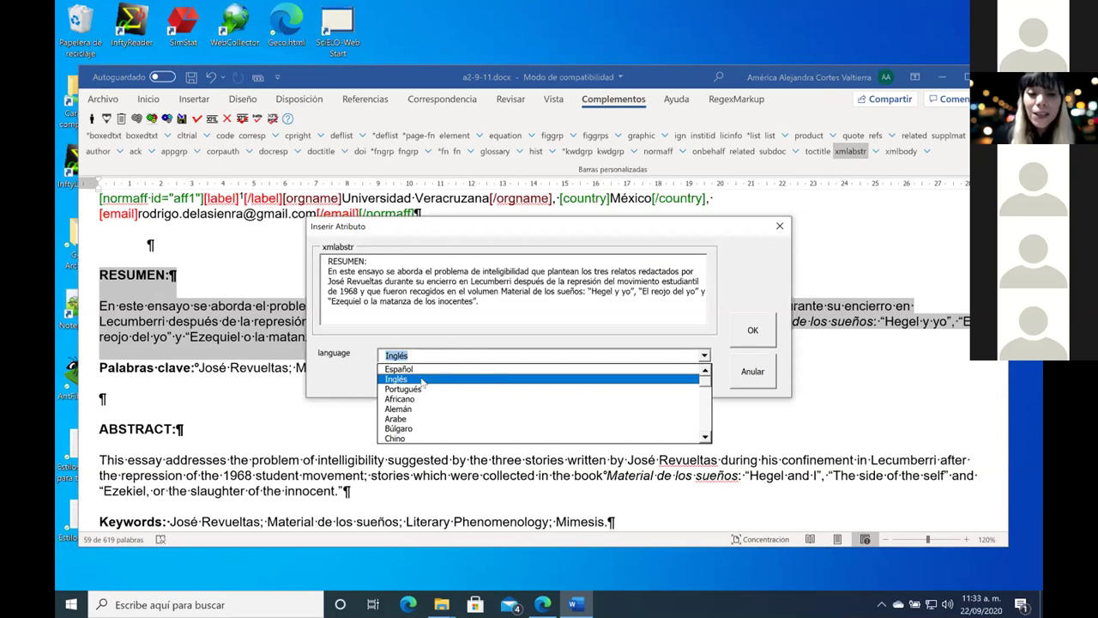
pyautogui.click(704, 370)
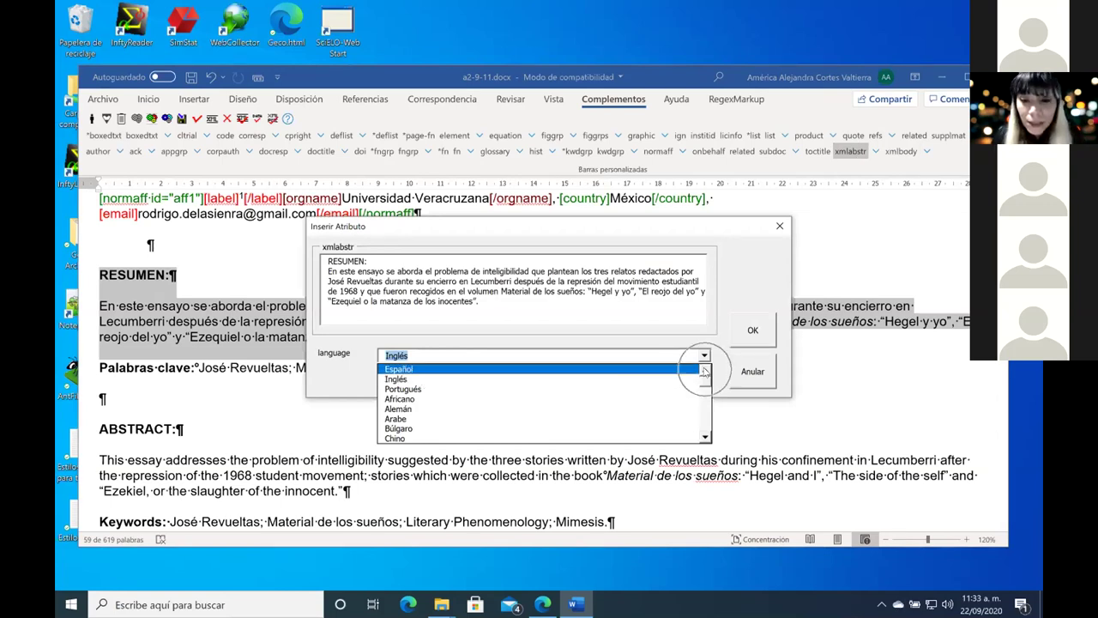
pyautogui.click(517, 369)
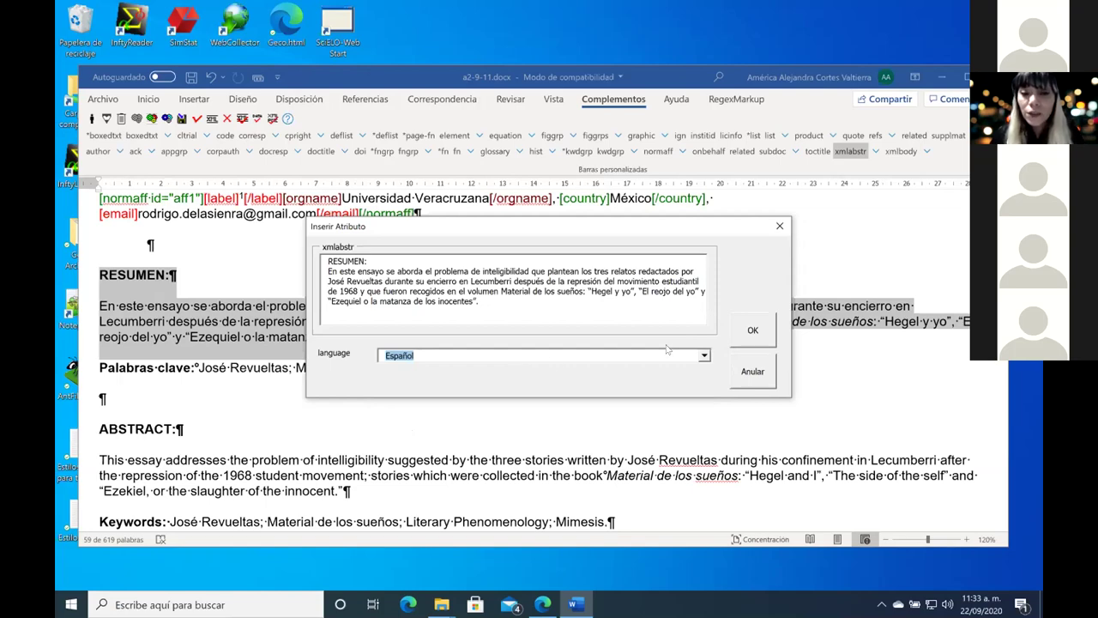
pyautogui.click(739, 336)
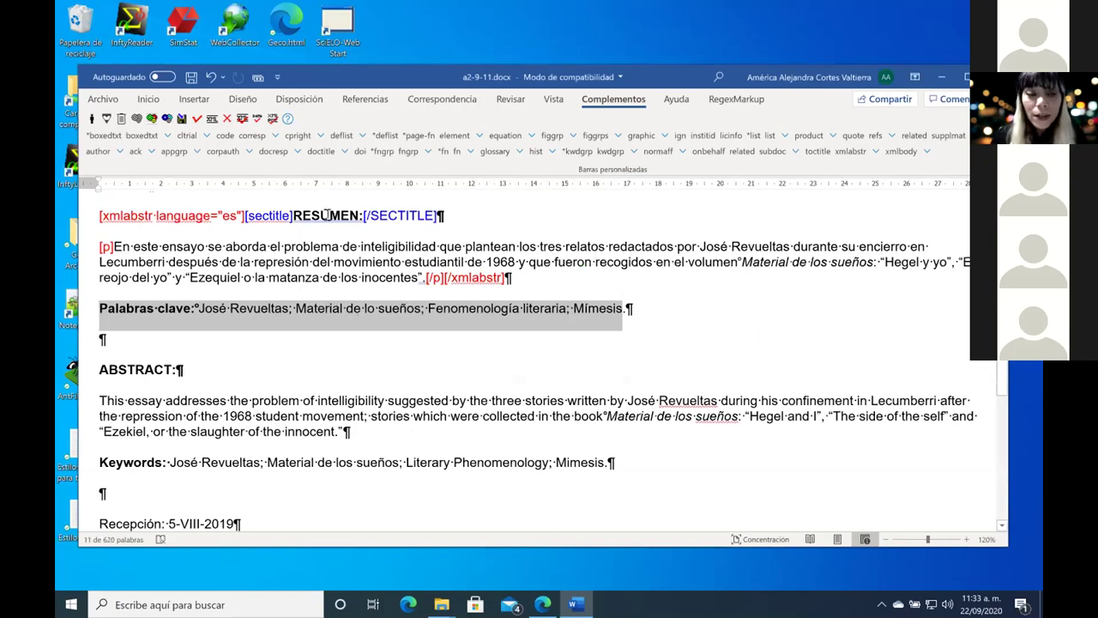
pyautogui.click(126, 215)
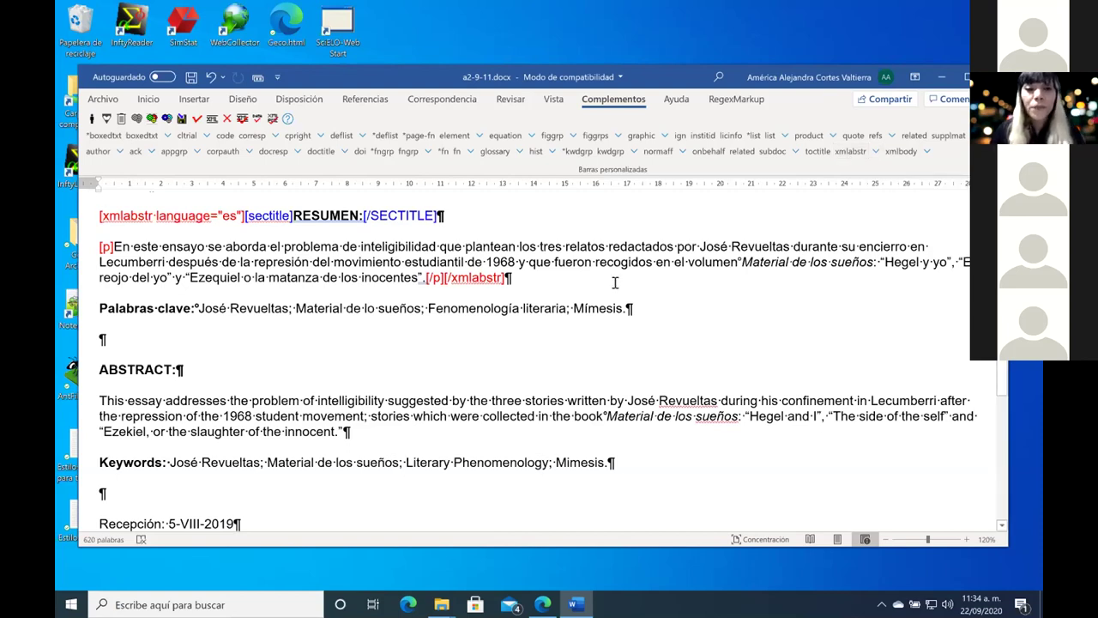
# Step: Mark the Palabras clave line, excluding its final period, with the automatic *kwdgrp tag and the language Español
pyautogui.click(101, 308)
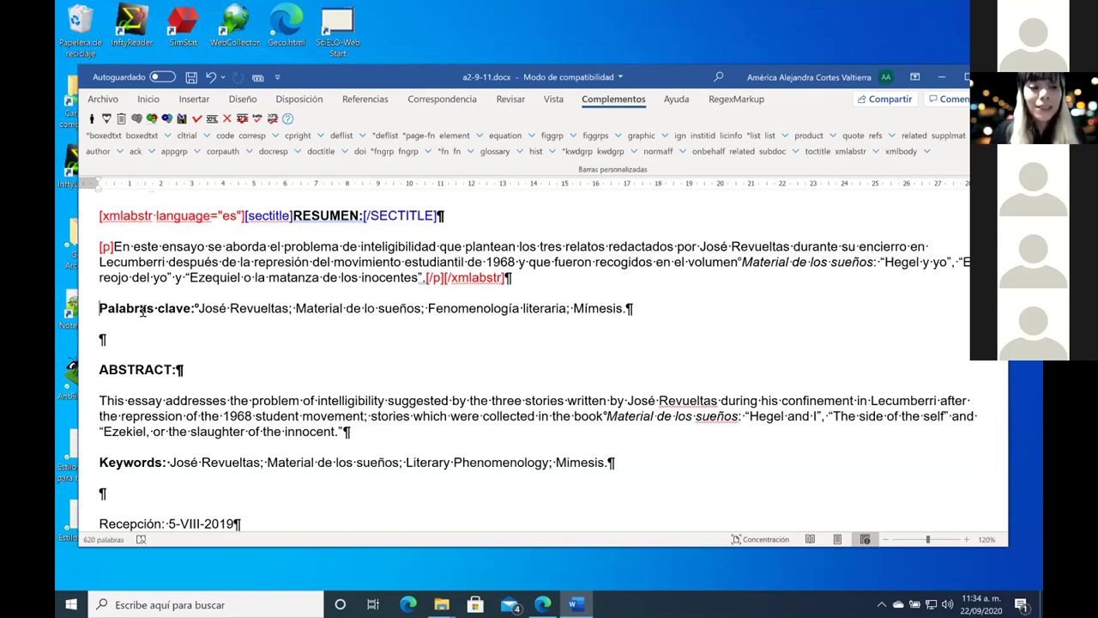
pyautogui.hotkey('shift', 'Right')
pyautogui.hotkey('shift', 'Right')
pyautogui.hotkey('shift', 'Right')
pyautogui.hotkey('shift', 'Right')
pyautogui.hotkey('shift', 'Right')
pyautogui.hotkey('shift', 'Right')
pyautogui.hotkey('shift', 'Right')
pyautogui.hotkey('shift', 'Right')
pyautogui.hotkey('shift', 'Right')
pyautogui.hotkey('shift', 'Right')
pyautogui.hotkey('shift', 'Right')
pyautogui.hotkey('shift', 'Right')
pyautogui.hotkey('shift', 'Right')
pyautogui.hotkey('shift', 'Right')
pyautogui.hotkey('shift', 'Right')
pyautogui.hotkey('shift', 'Right')
pyautogui.hotkey('shift', 'Right')
pyautogui.hotkey('shift', 'Right')
pyautogui.hotkey('shift', 'Right')
pyautogui.hotkey('shift', 'Right')
pyautogui.hotkey('shift', 'Right')
pyautogui.hotkey('shift', 'Right')
pyautogui.hotkey('shift', 'Right')
pyautogui.hotkey('shift', 'Right')
pyautogui.hotkey('shift', 'Right')
pyautogui.hotkey('shift', 'Right')
pyautogui.hotkey('shift', 'Right')
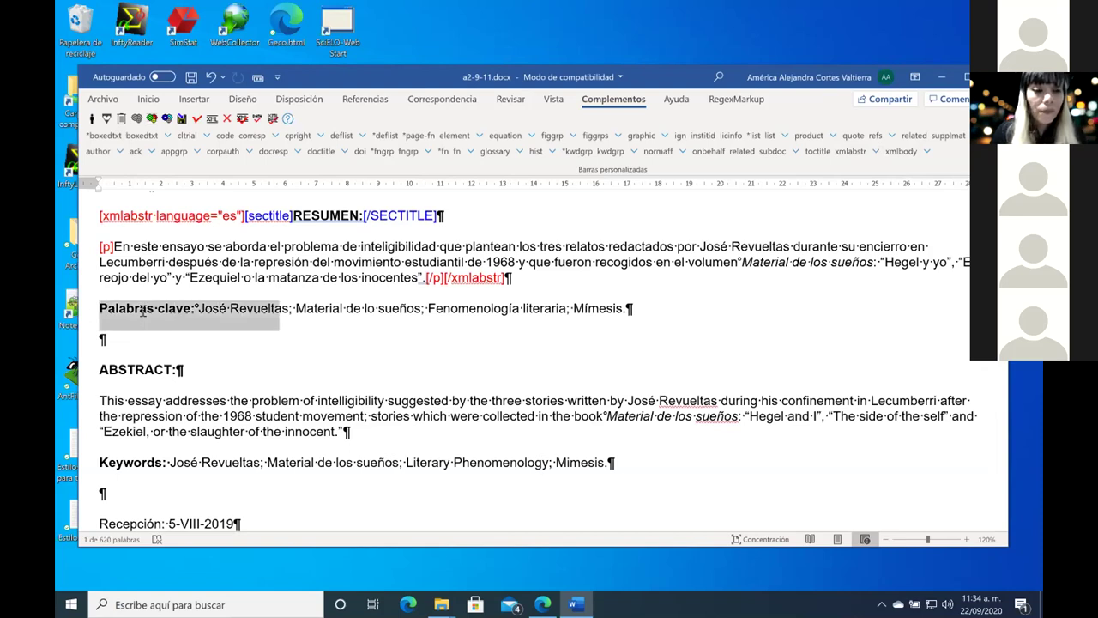
pyautogui.hotkey('shift', 'Right')
pyautogui.hotkey('shift', 'Right')
pyautogui.hotkey('shift', 'Right')
pyautogui.hotkey('shift', 'Right')
pyautogui.hotkey('shift', 'Right')
pyautogui.hotkey('shift', 'Right')
pyautogui.hotkey('shift', 'Right')
pyautogui.hotkey('shift', 'Right')
pyautogui.hotkey('shift', 'Right')
pyautogui.hotkey('shift', 'Right')
pyautogui.hotkey('shift', 'Right')
pyautogui.hotkey('shift', 'Right')
pyautogui.hotkey('shift', 'Right')
pyautogui.hotkey('shift', 'Right')
pyautogui.hotkey('shift', 'Right')
pyautogui.hotkey('shift', 'Right')
pyautogui.hotkey('shift', 'Right')
pyautogui.hotkey('shift', 'Right')
pyautogui.hotkey('shift', 'Right')
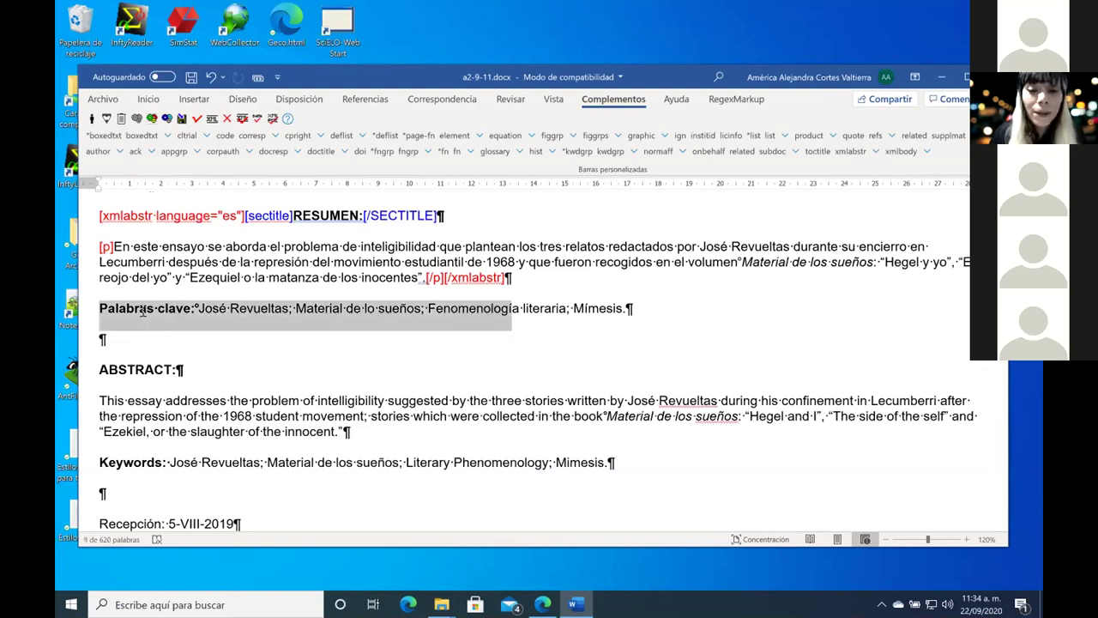
pyautogui.hotkey('shift', 'Right')
pyautogui.hotkey('shift', 'Right')
pyautogui.hotkey('shift', 'Right')
pyautogui.hotkey('shift', 'Right')
pyautogui.hotkey('shift', 'Right')
pyautogui.hotkey('shift', 'Right')
pyautogui.hotkey('shift', 'Right')
pyautogui.hotkey('shift', 'Right')
pyautogui.hotkey('shift', 'Right')
pyautogui.hotkey('shift', 'Right')
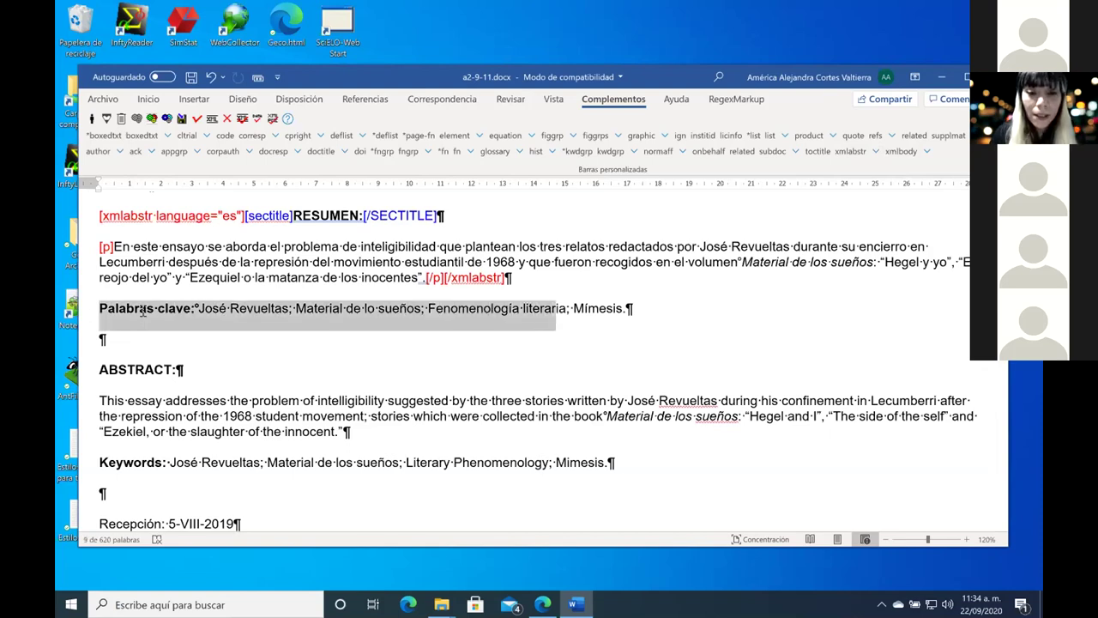
pyautogui.hotkey('shift', 'Right')
pyautogui.hotkey('shift', 'Right')
pyautogui.hotkey('shift', 'Right')
pyautogui.hotkey('shift', 'Right')
pyautogui.hotkey('shift', 'Right')
pyautogui.hotkey('shift', 'Right')
pyautogui.hotkey('shift', 'Right')
pyautogui.hotkey('shift', 'Right')
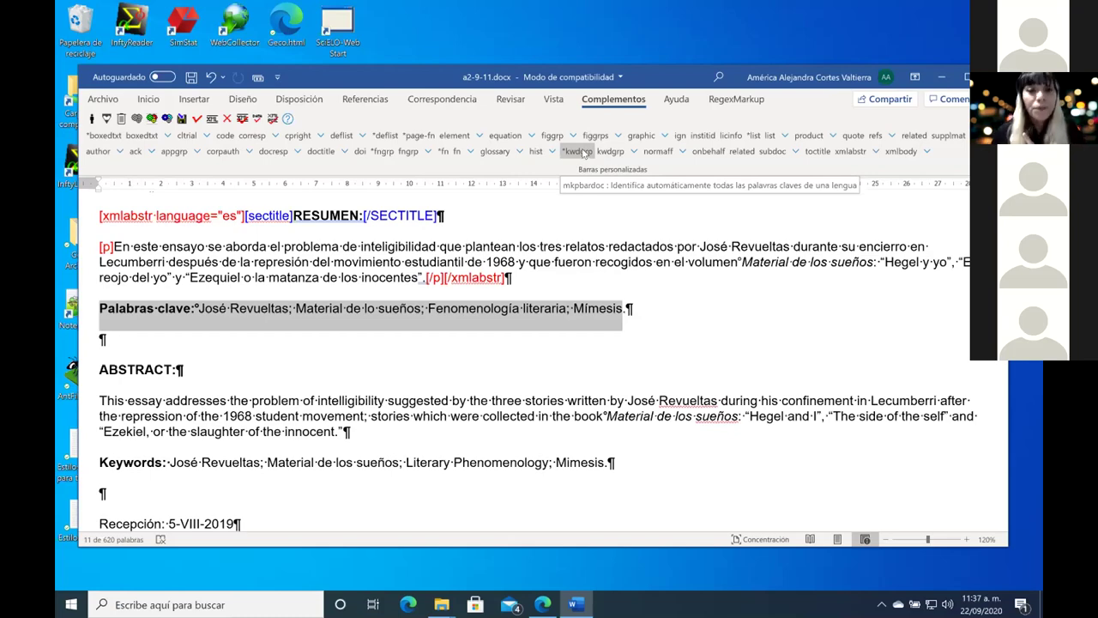
pyautogui.click(577, 151)
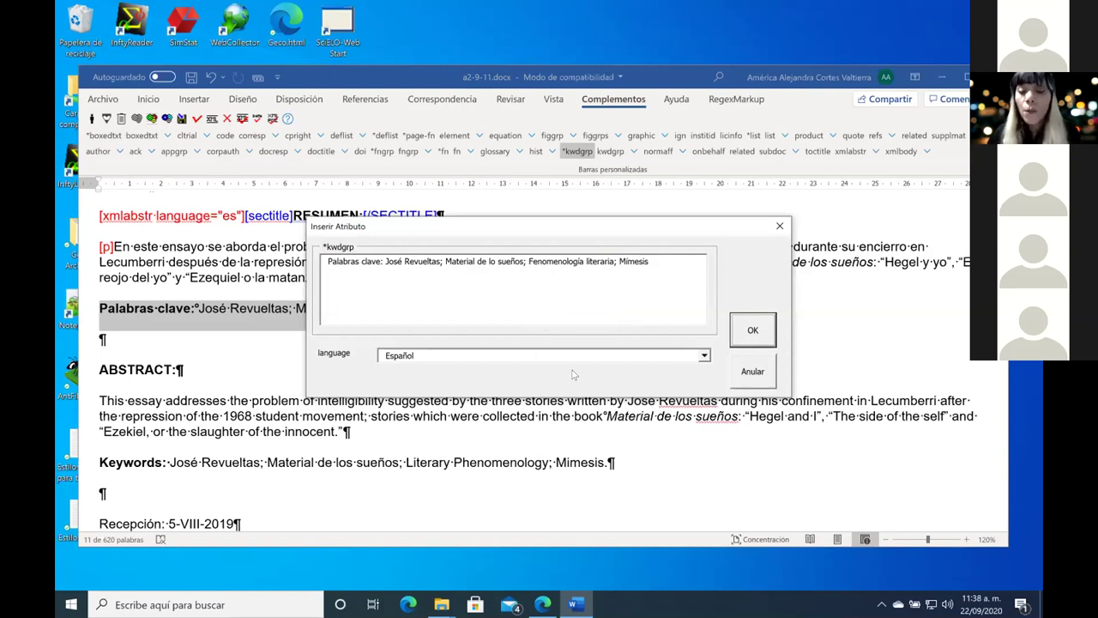
pyautogui.click(743, 335)
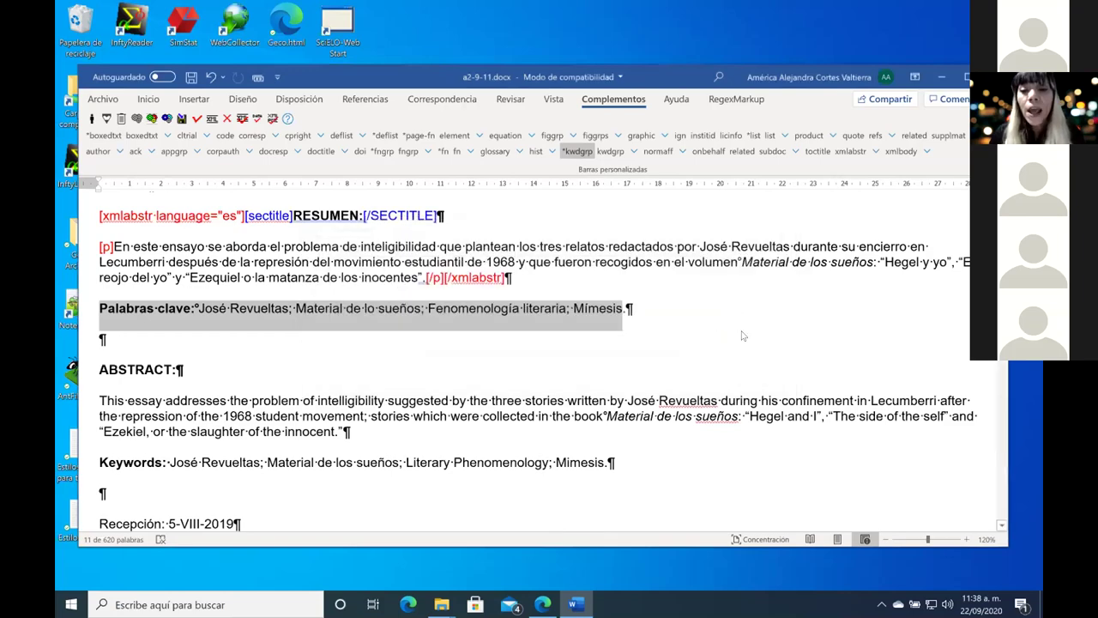
# Step: Examine the Spanish keyword group's tags, checking where each kwd tag opens and closes around its keyword
pyautogui.scroll(1, 627, 247)
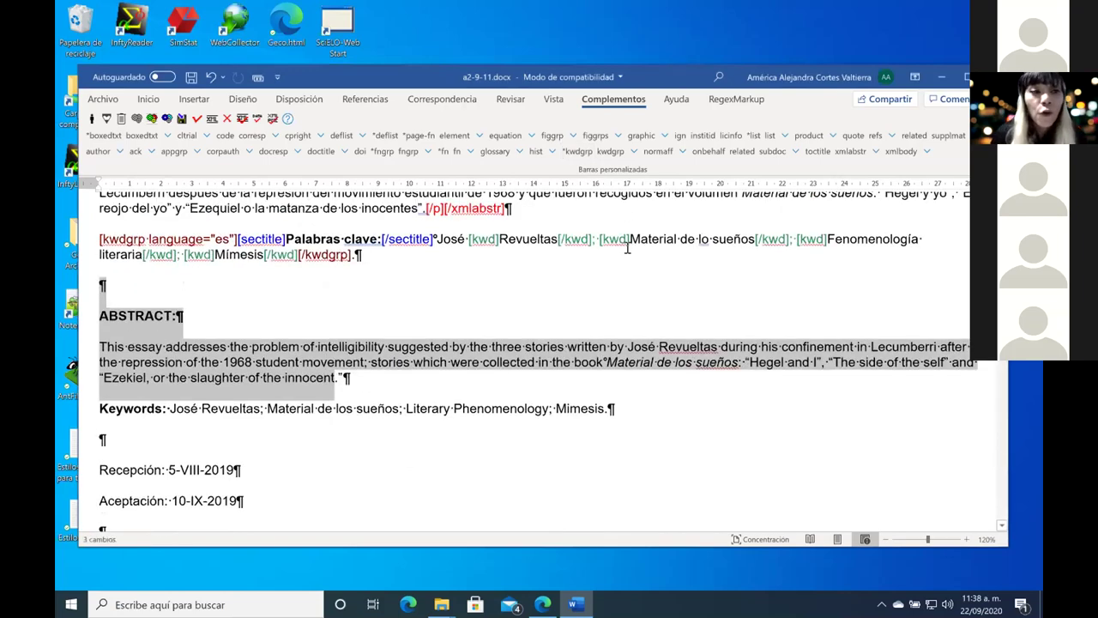
pyautogui.click(115, 253)
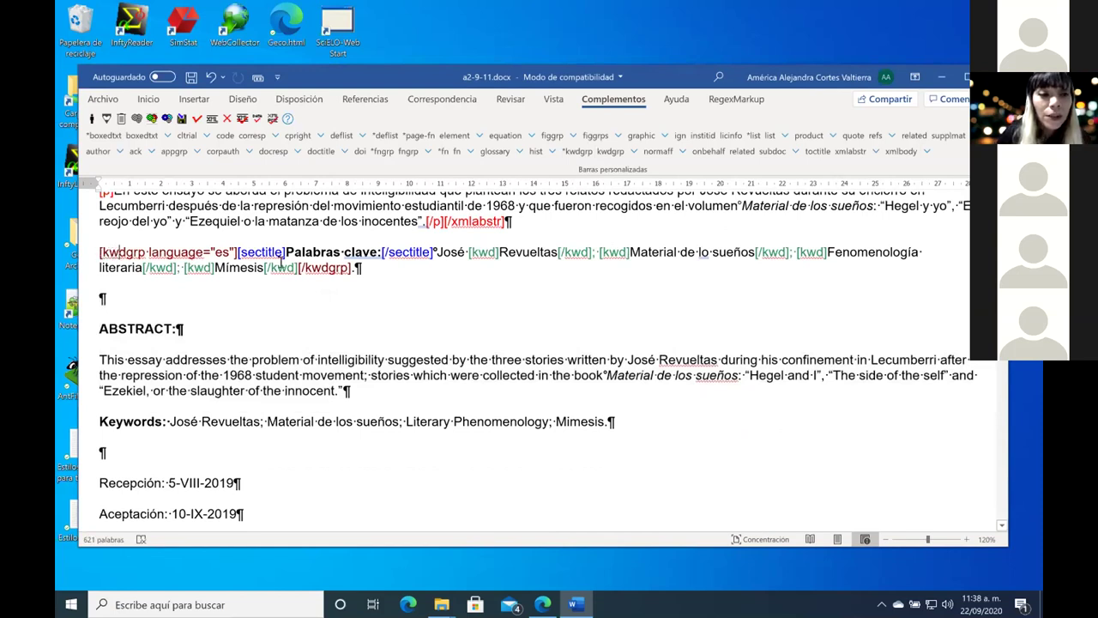
pyautogui.click(329, 267)
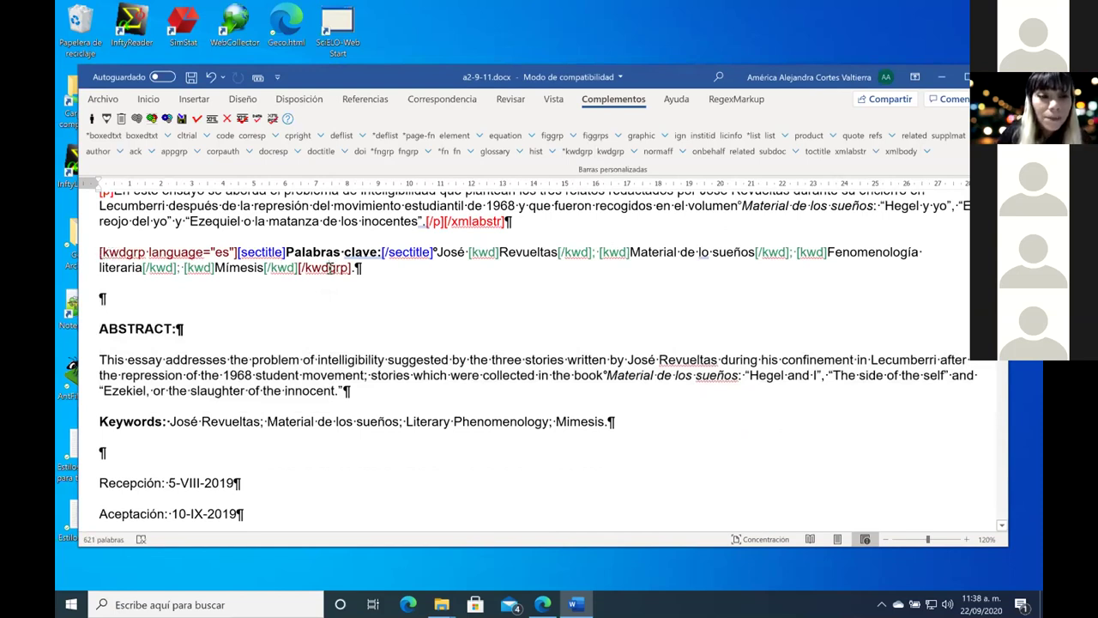
pyautogui.scroll(2, 253, 253)
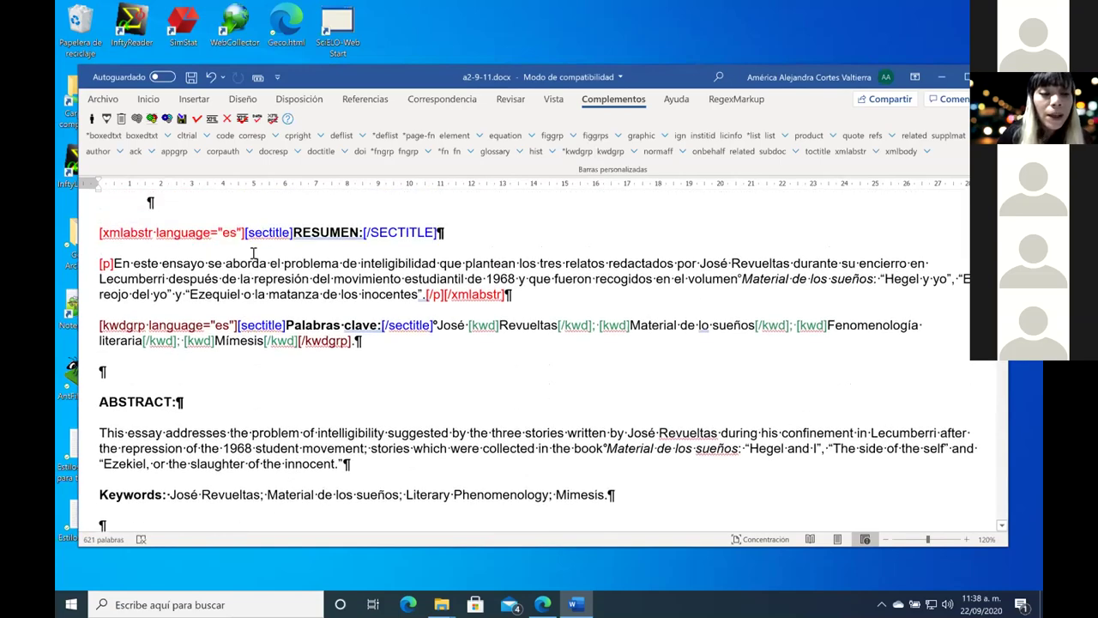
pyautogui.scroll(-1, 264, 340)
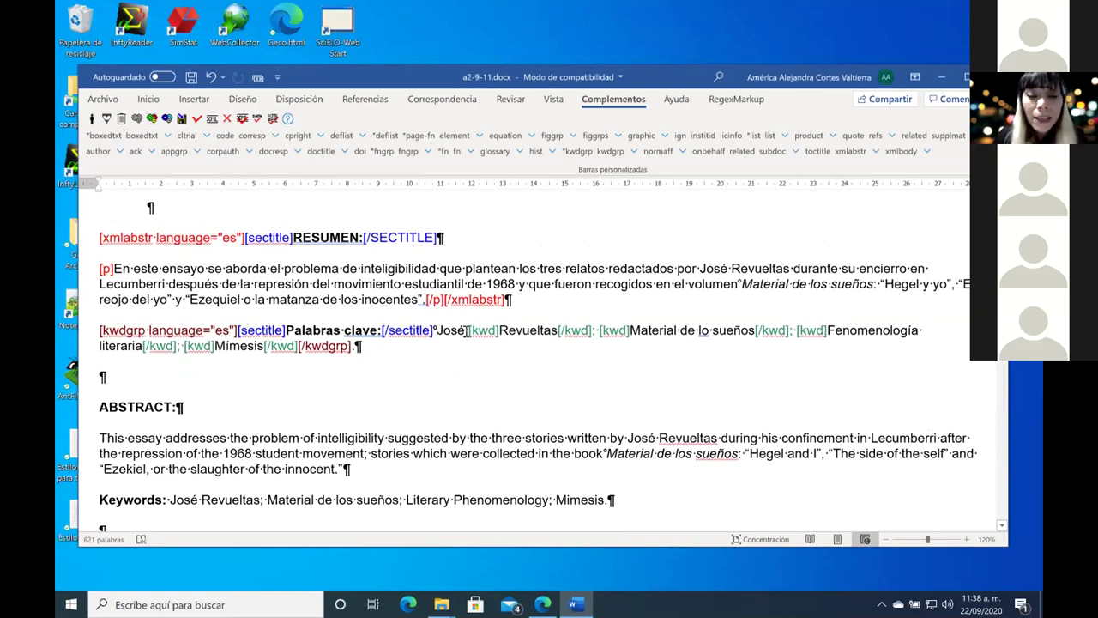
pyautogui.click(468, 331)
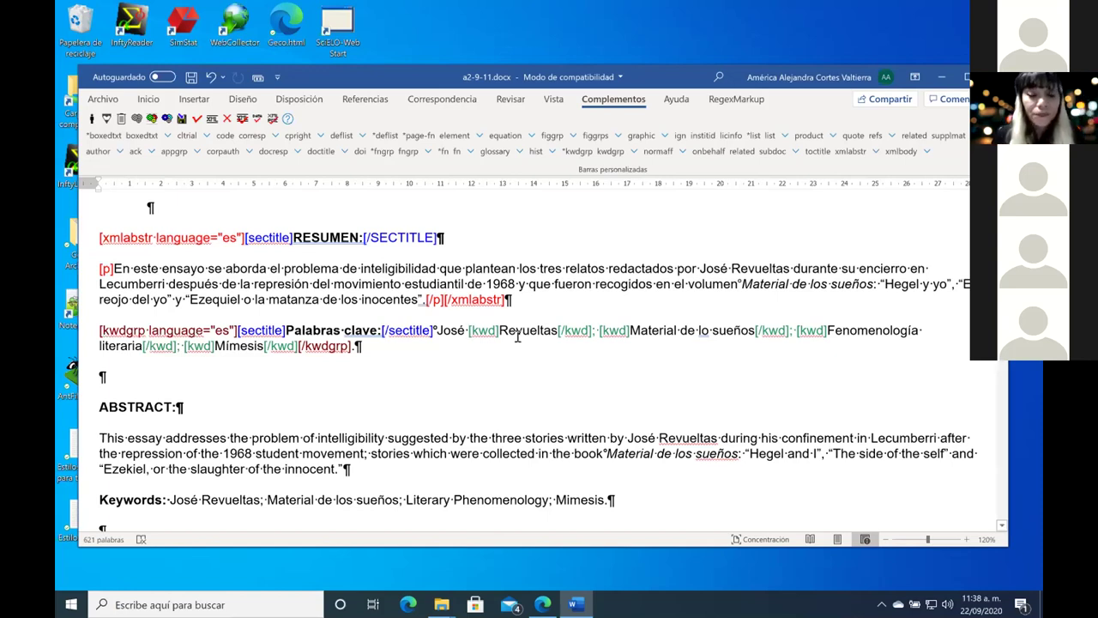
pyautogui.scroll(-1, 517, 337)
pyautogui.click(437, 291)
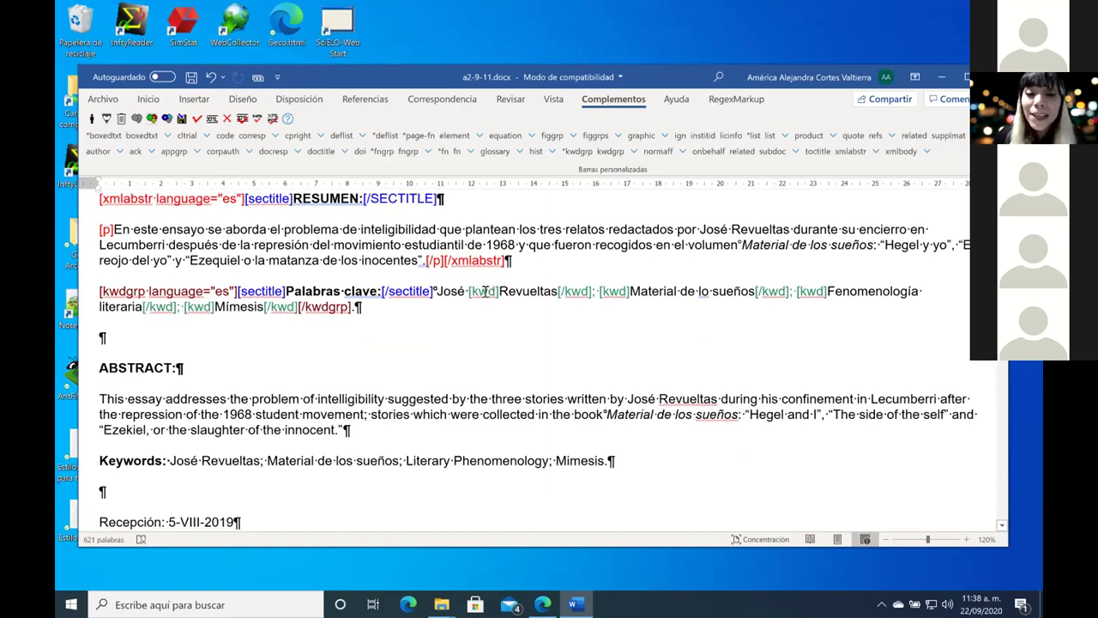
pyautogui.click(585, 292)
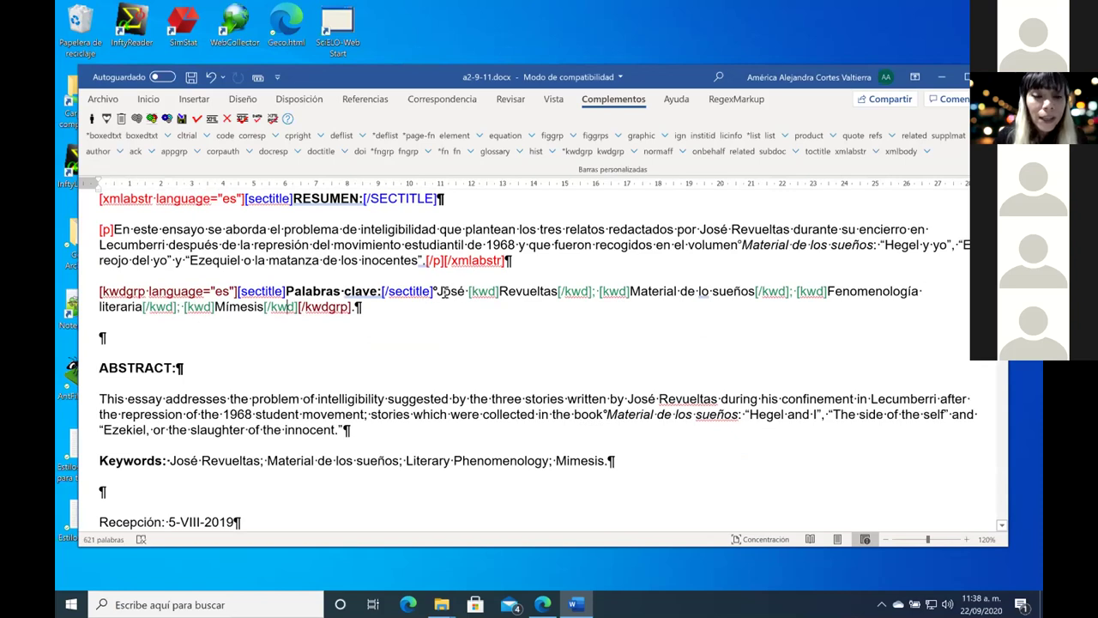
# Step: Move "José" inside the first kwd tag of the Spanish keywords, directly before "Revueltas", and remove the extra spaces around it
pyautogui.click(438, 292)
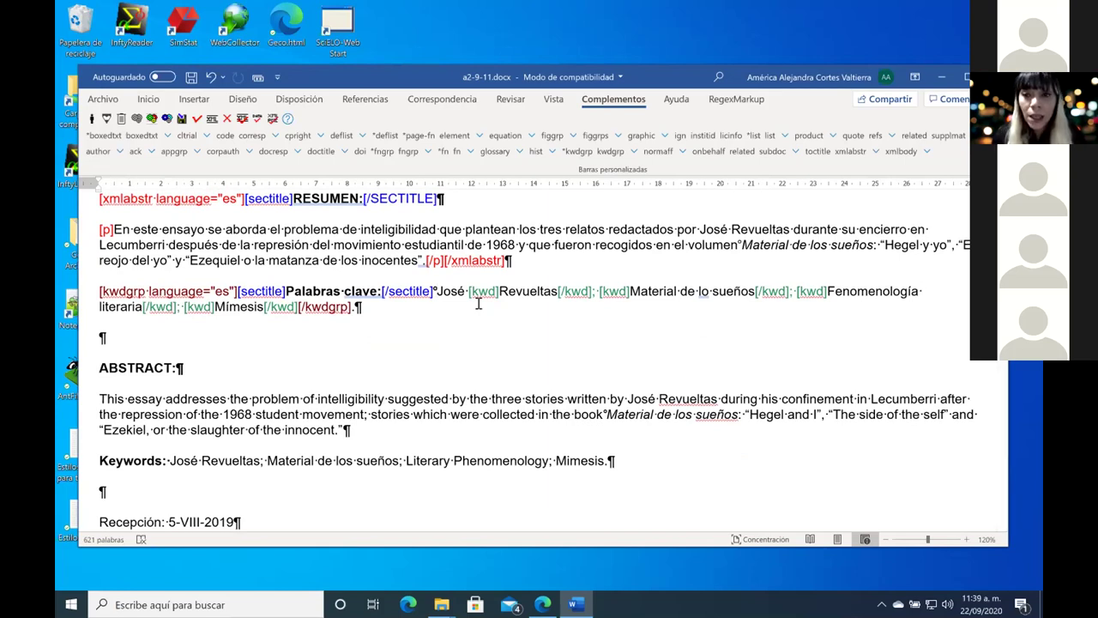
pyautogui.hotkey('shift', 'Right')
pyautogui.hotkey('shift', 'Right')
pyautogui.hotkey('shift', 'Right')
pyautogui.hotkey('shift', 'Right')
pyautogui.hotkey('ctrl', 'c')
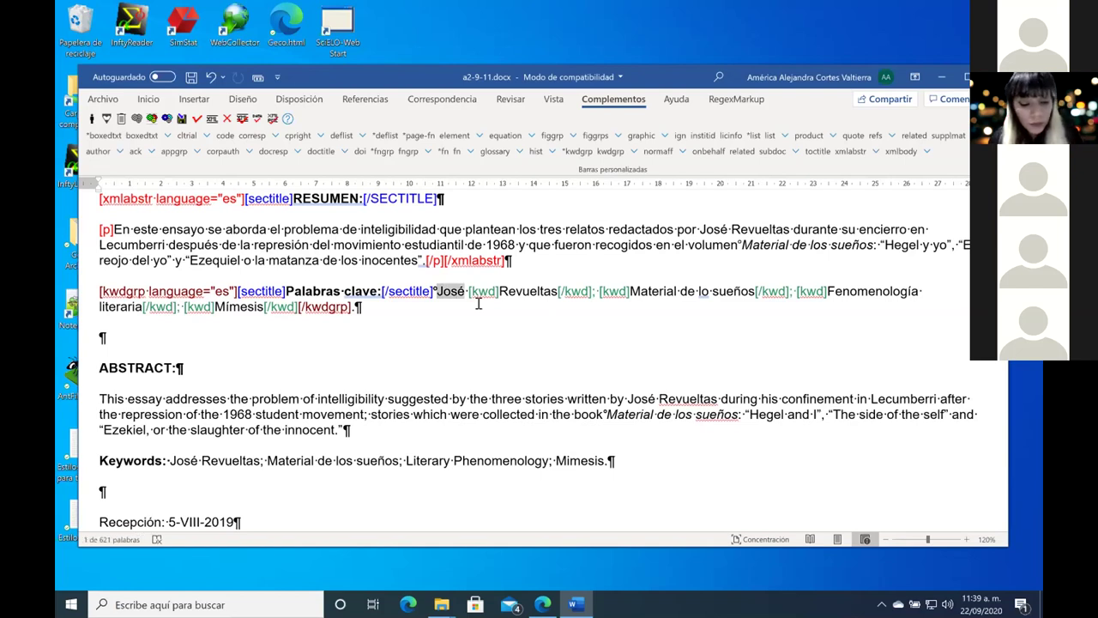
pyautogui.press('Delete')
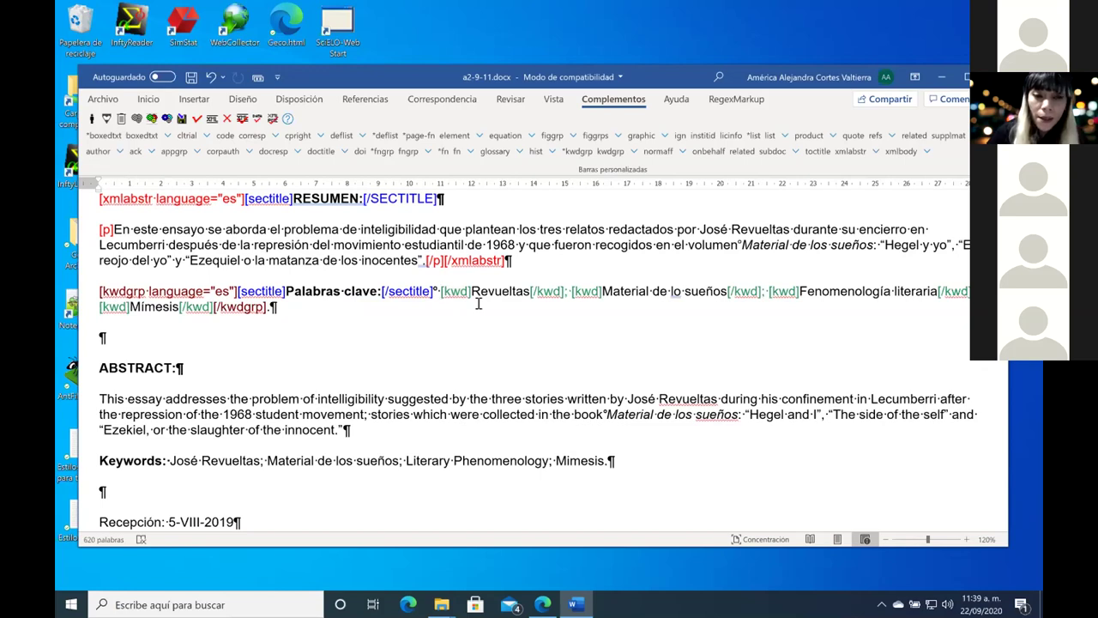
pyautogui.press('Delete')
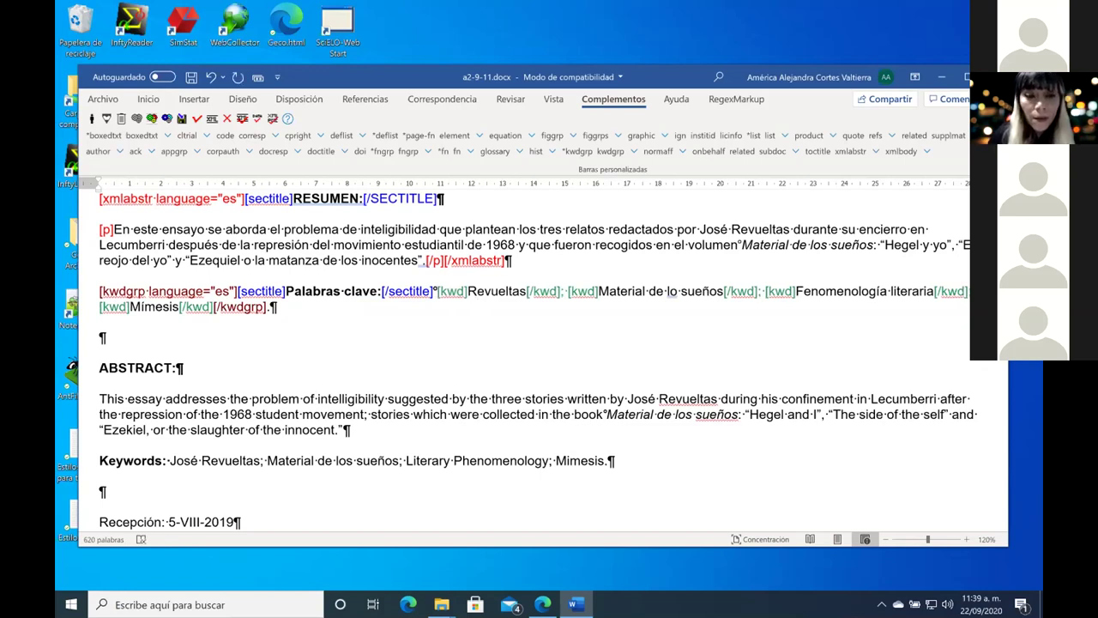
pyautogui.press('Right')
pyautogui.press('Right')
pyautogui.press('Right')
pyautogui.press('Right')
pyautogui.press('Right')
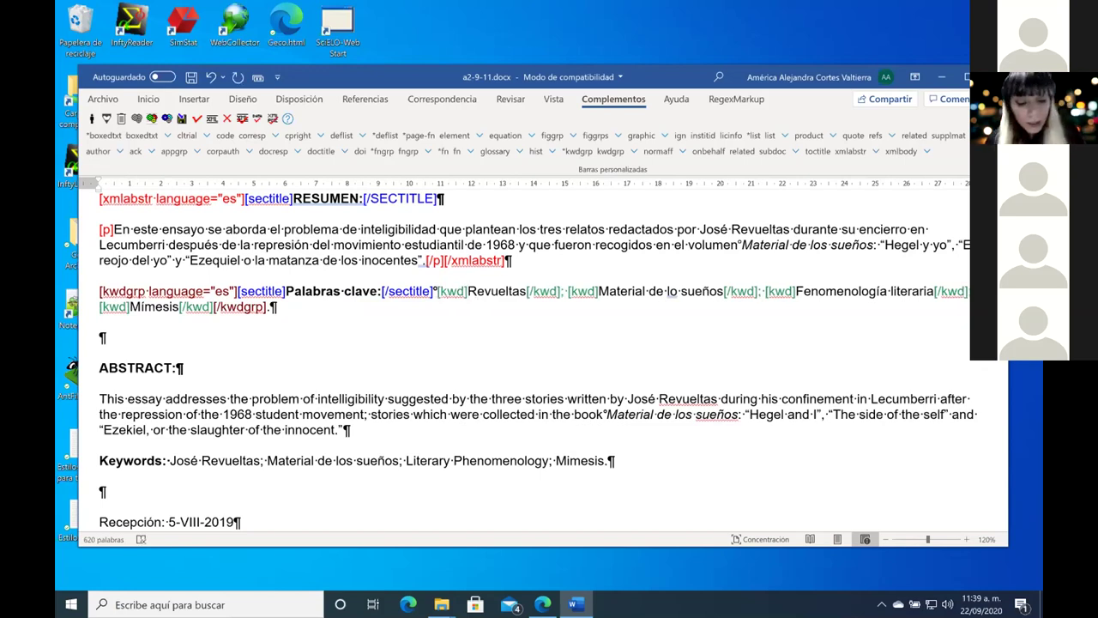
pyautogui.hotkey('ctrl', 'v')
pyautogui.press('Left')
pyautogui.press('Left')
pyautogui.press('Left')
pyautogui.press('Left')
pyautogui.press('Left')
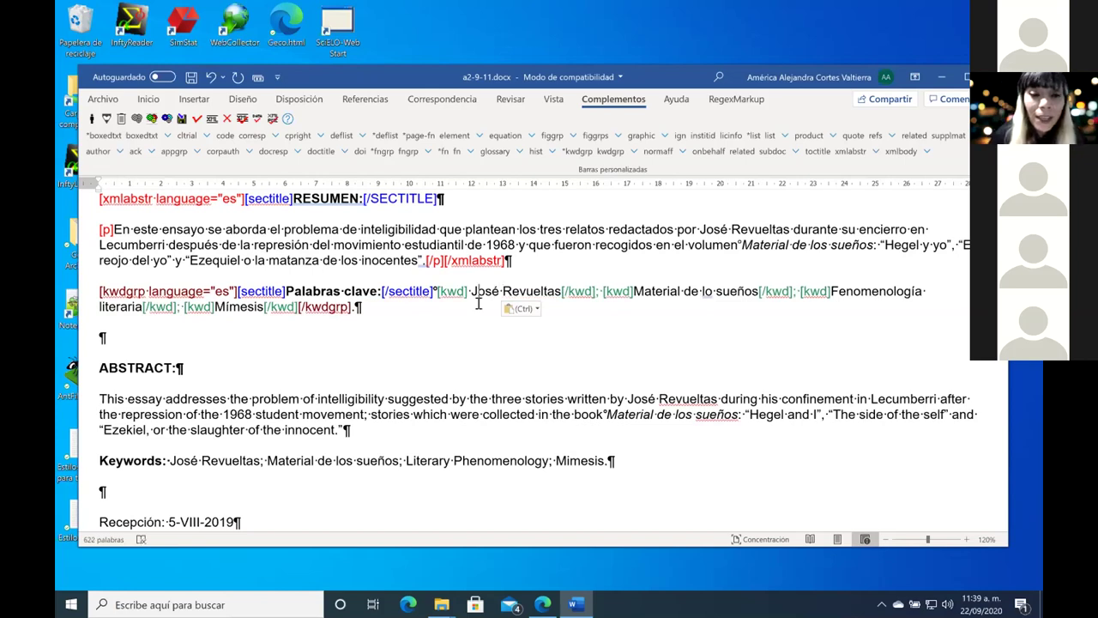
pyautogui.press('BackSpace')
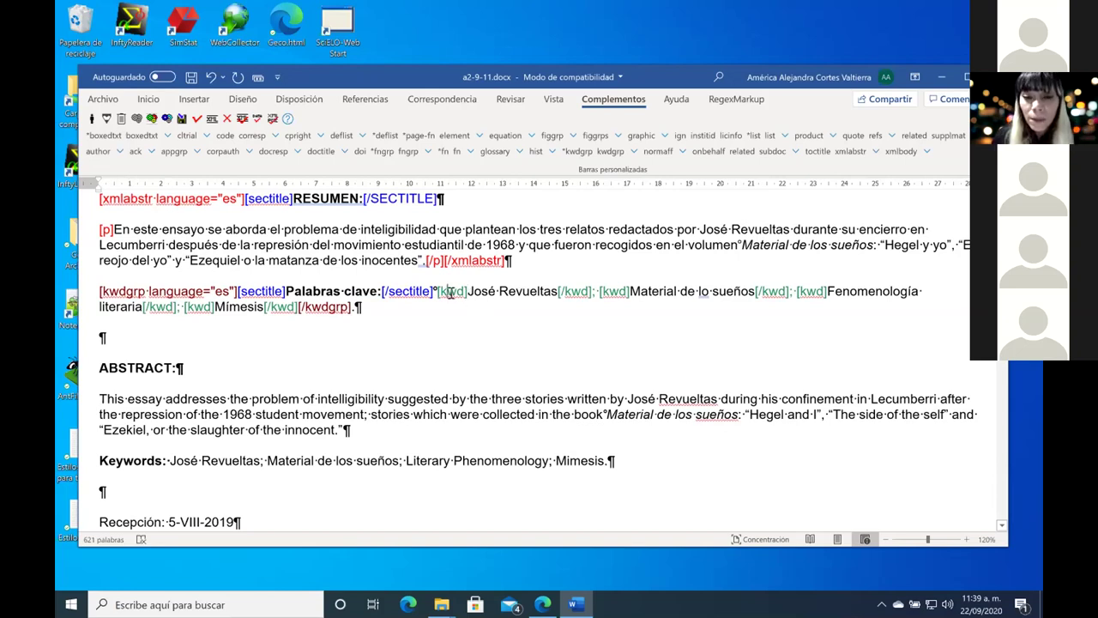
pyautogui.click(572, 291)
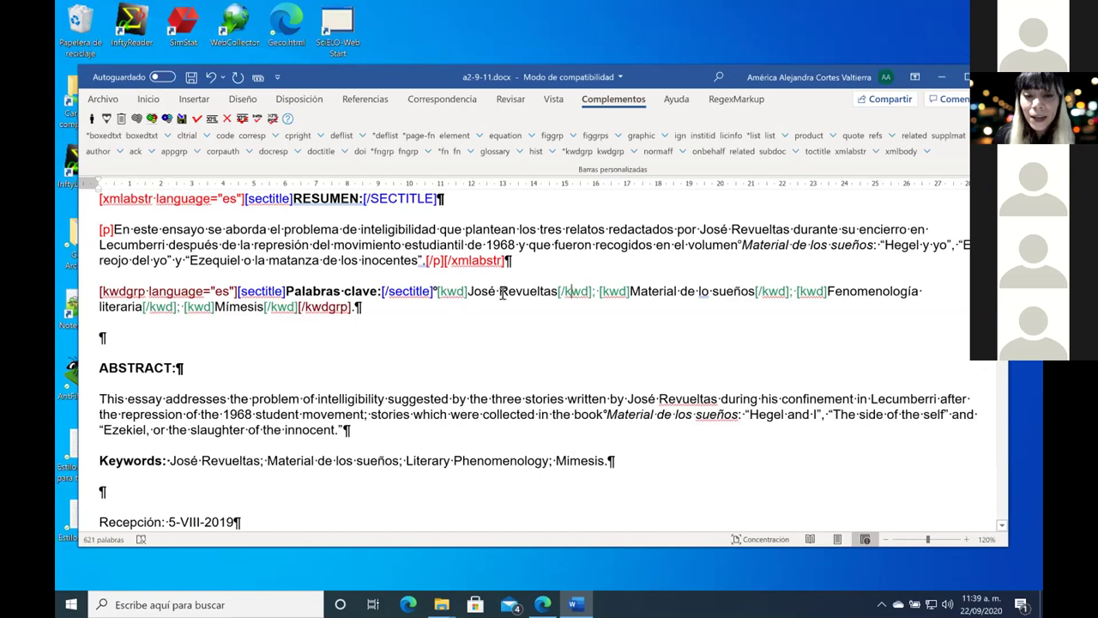
# Step: Review the Spanish abstract and Palabras clave markup, checking the first kwd tag around "José Revueltas" and the empty paragraph below
pyautogui.click(469, 293)
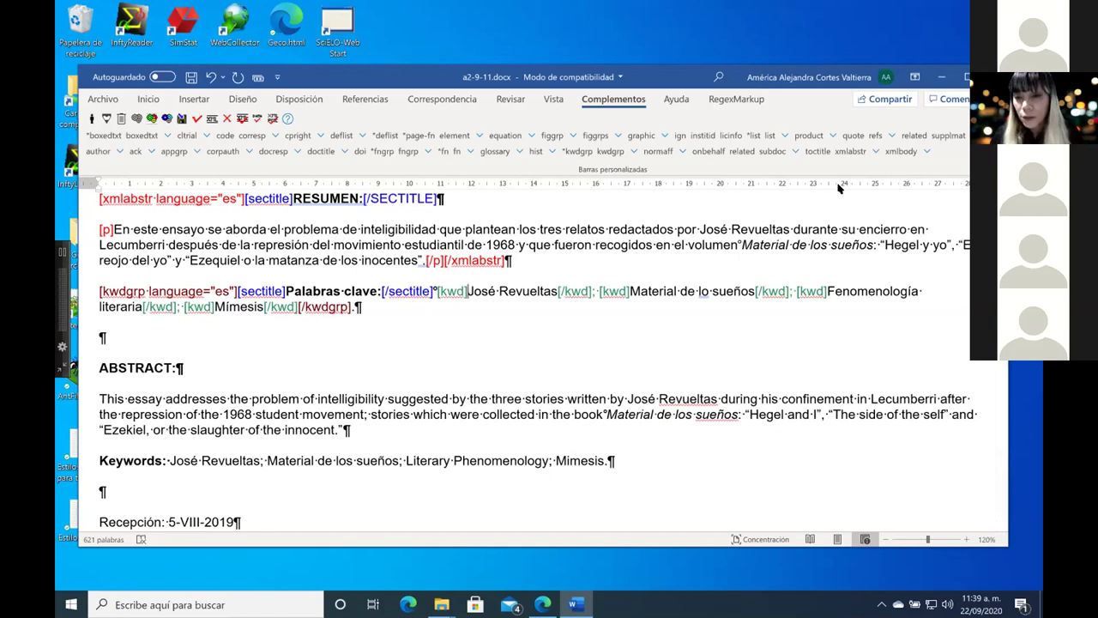
pyautogui.click(598, 334)
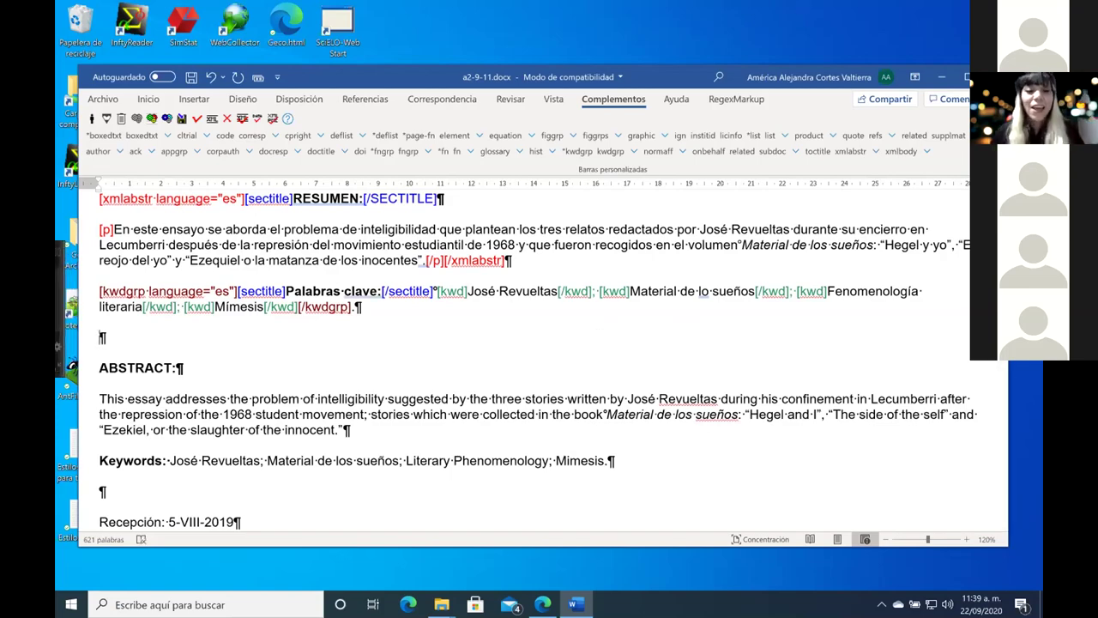
pyautogui.scroll(-2, 586, 235)
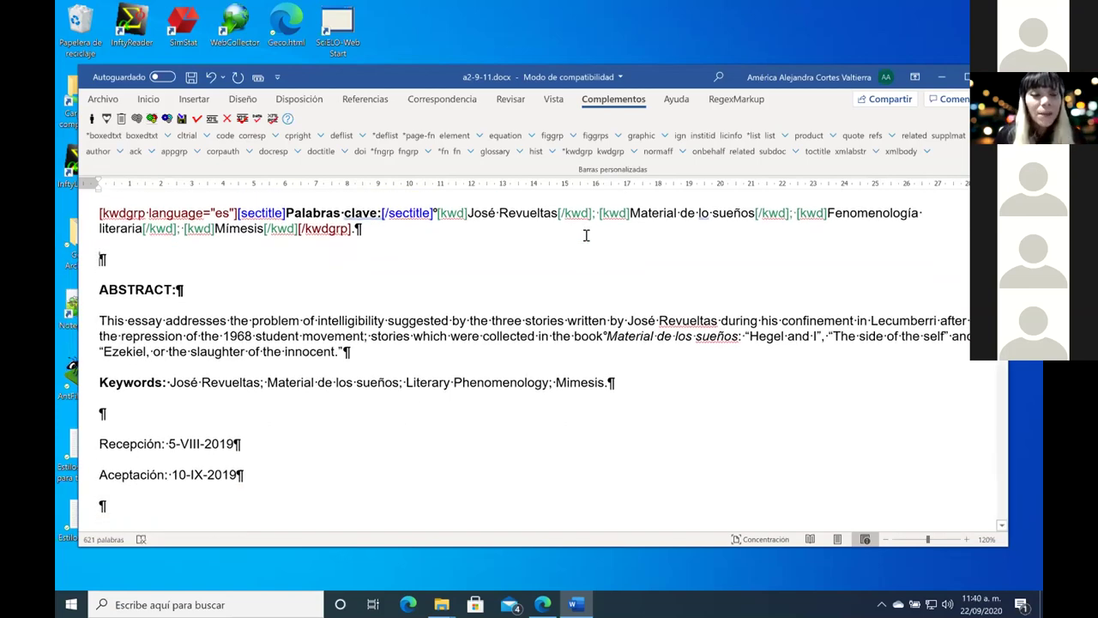
pyautogui.scroll(1, 586, 235)
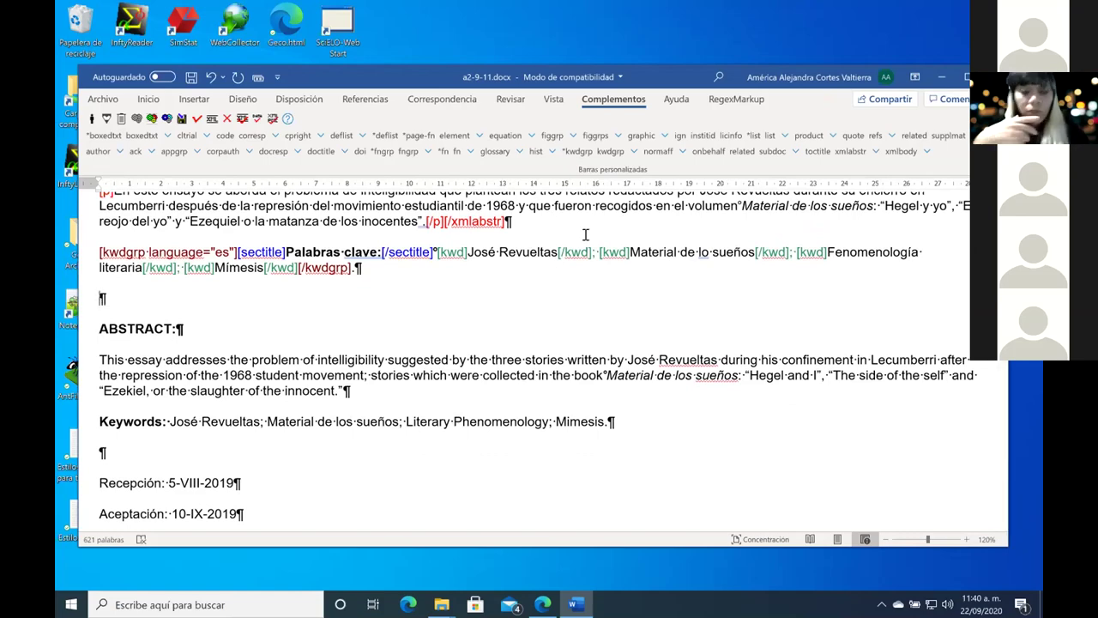
pyautogui.scroll(1, 586, 234)
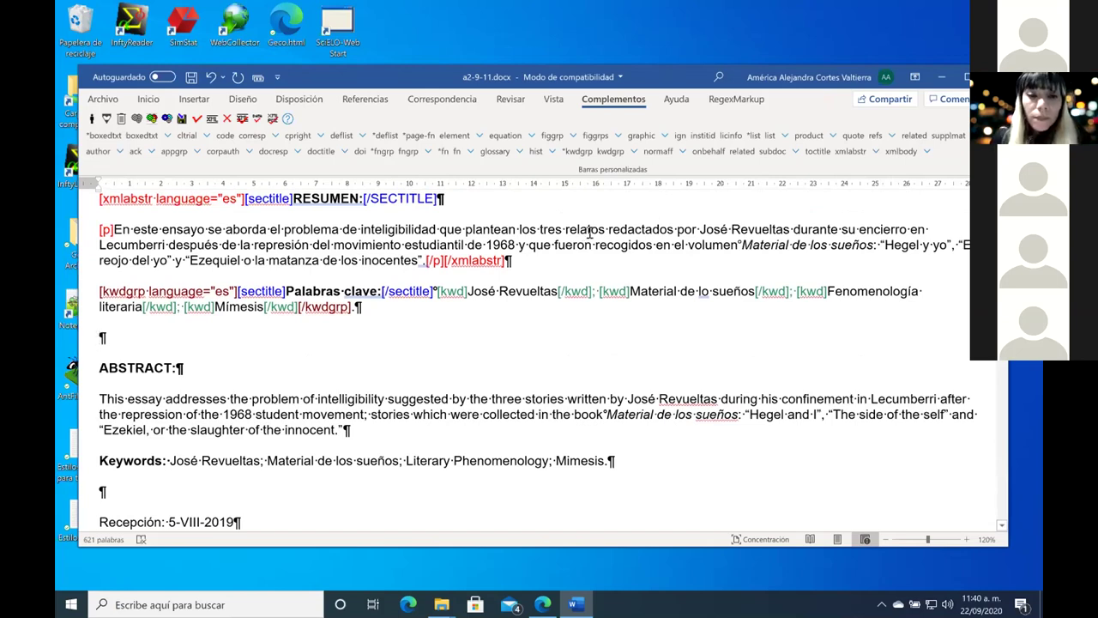
pyautogui.scroll(2, 587, 232)
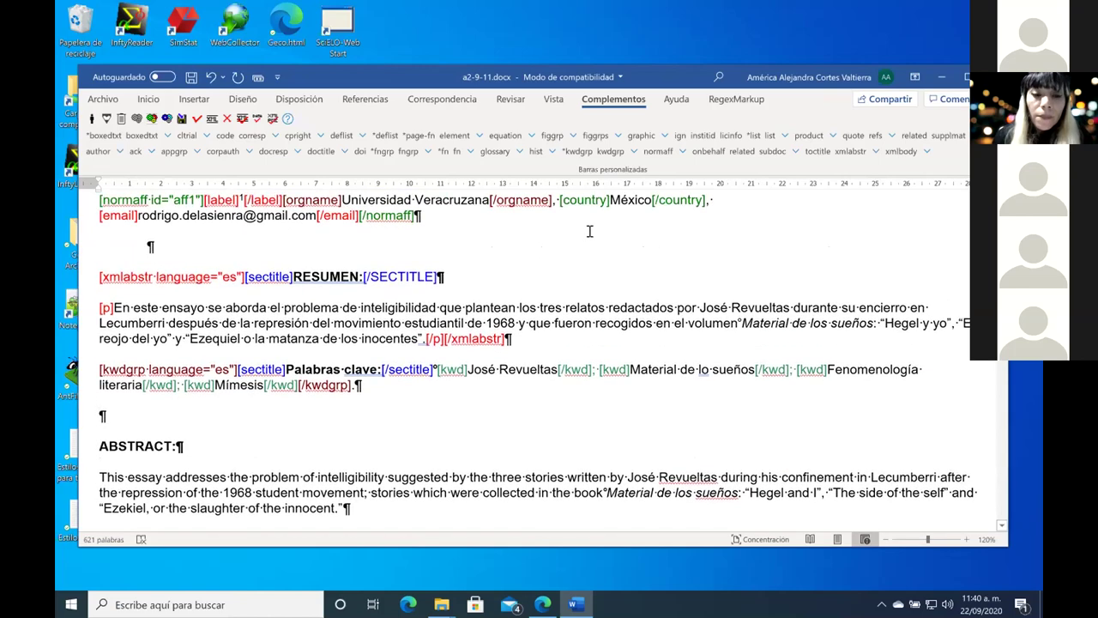
pyautogui.scroll(-2, 588, 231)
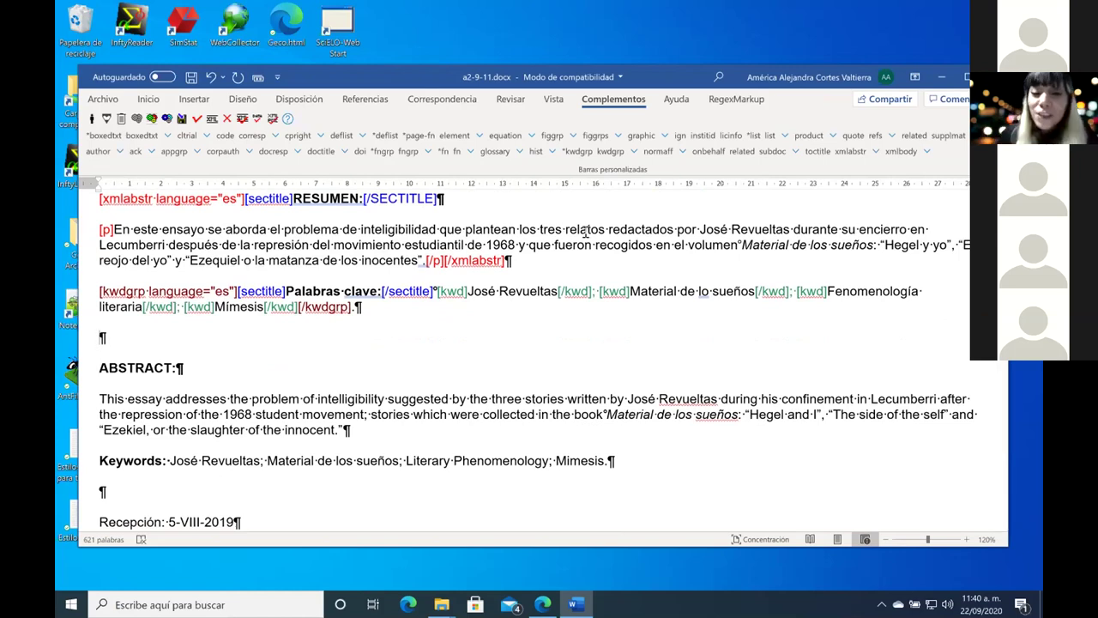
pyautogui.click(437, 292)
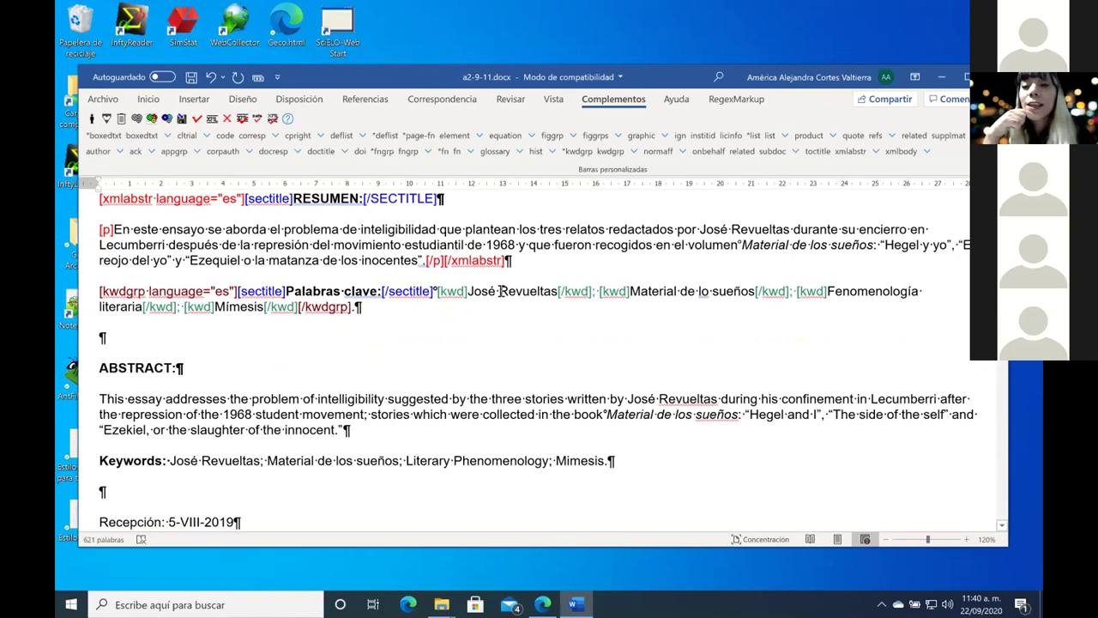
pyautogui.click(500, 292)
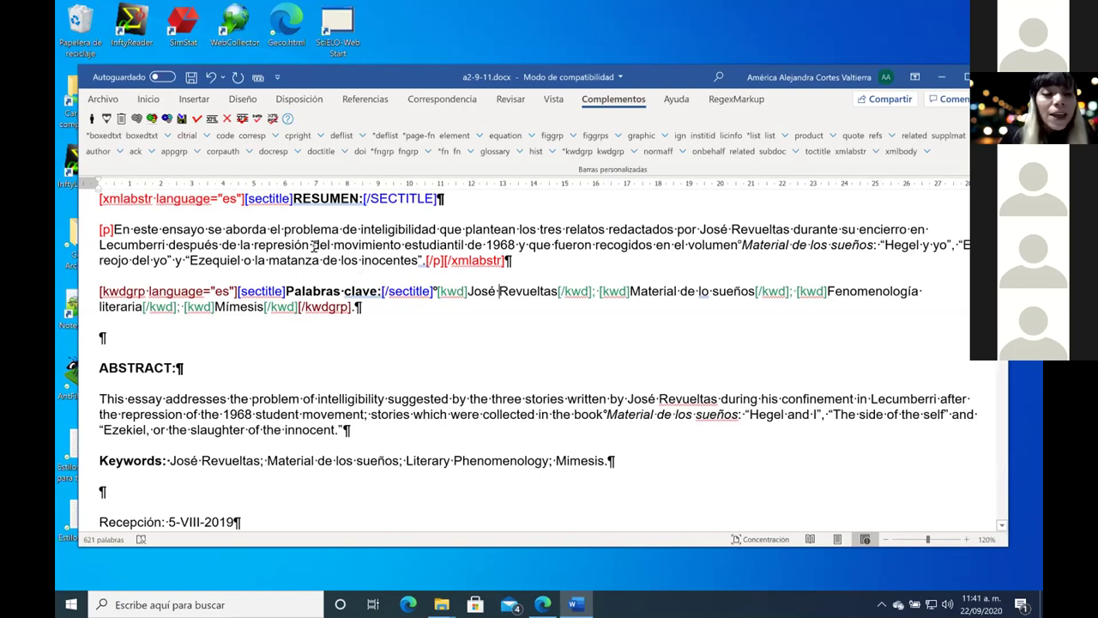
pyautogui.doubleClick(102, 337)
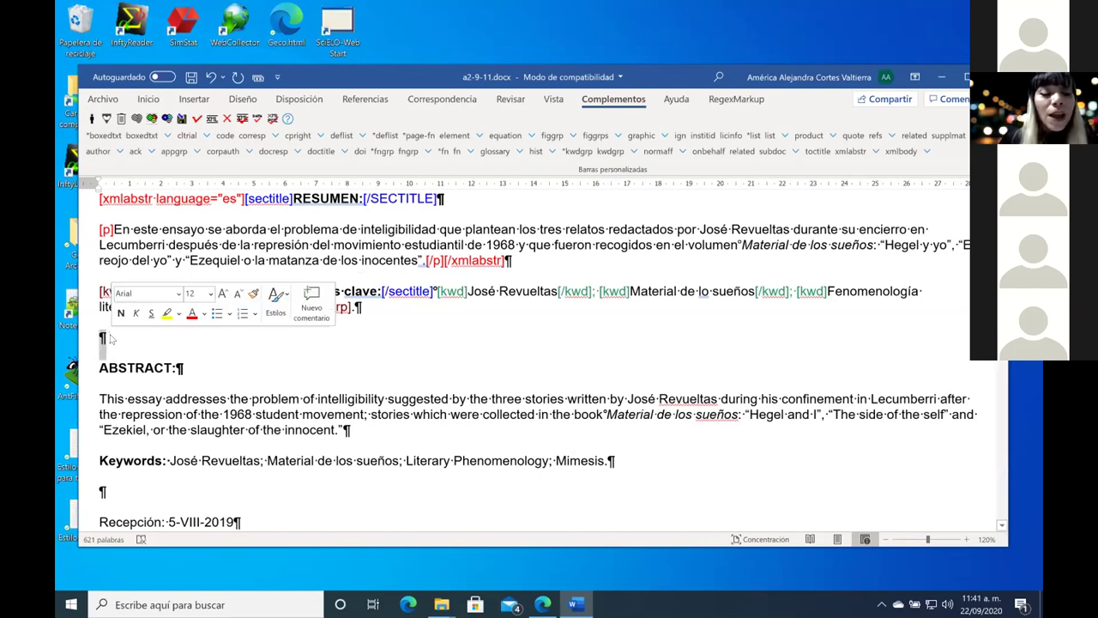
pyautogui.scroll(-1, 267, 356)
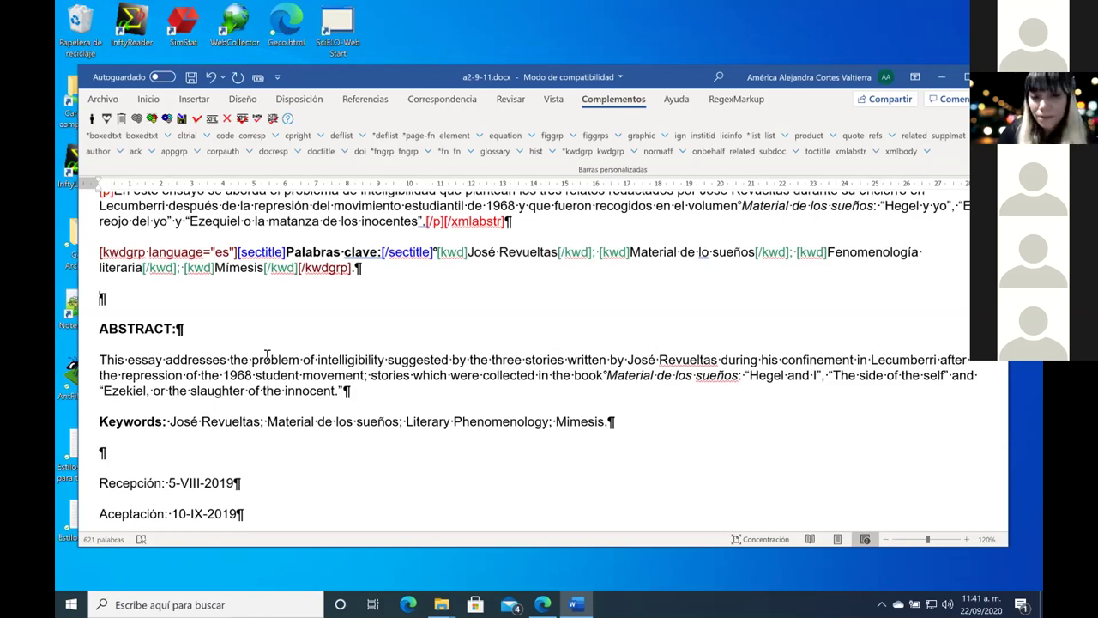
pyautogui.scroll(-1, 322, 339)
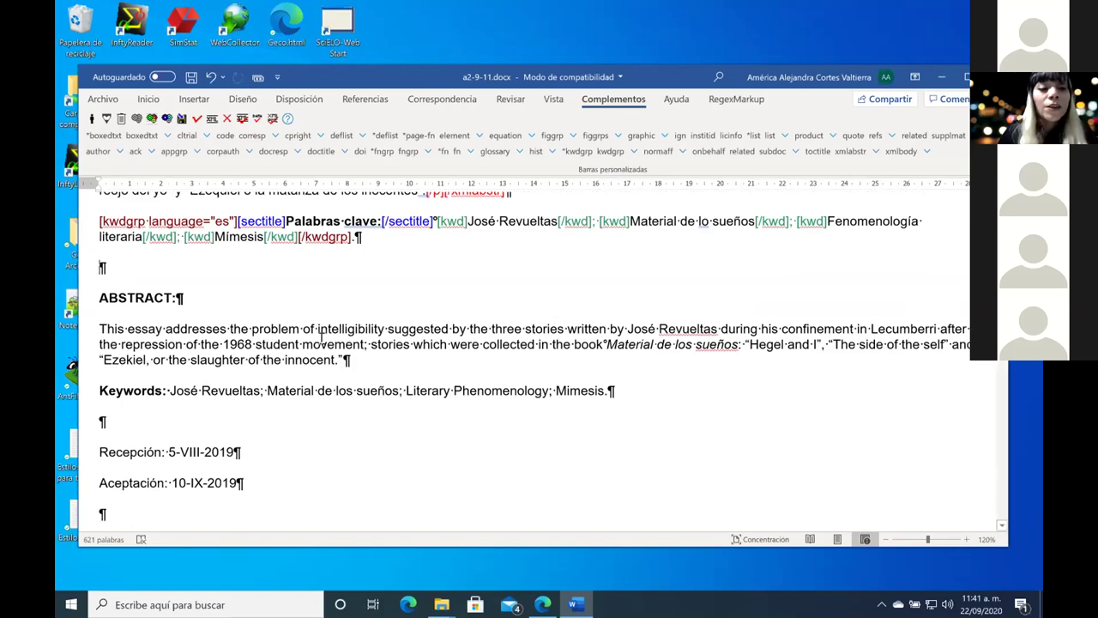
pyautogui.scroll(4, 322, 339)
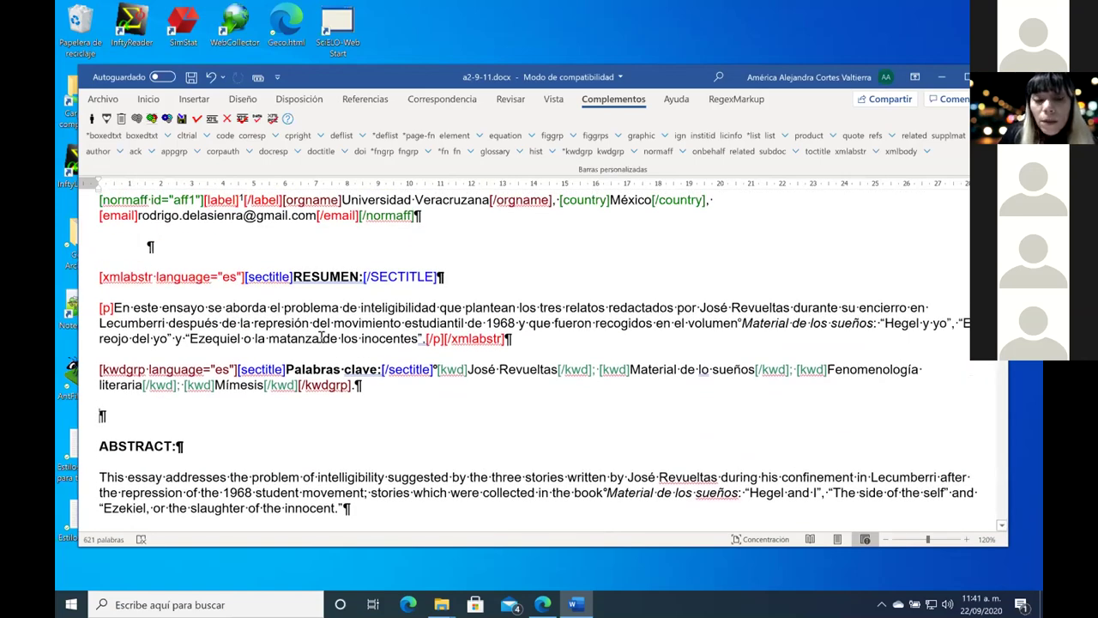
# Step: Mark the ABSTRACT heading and the English abstract paragraph, up to its closing quotation mark, with the xmlabstr tag, setting the language to Inglés
pyautogui.scroll(-1, 321, 339)
pyautogui.scroll(-3, 322, 337)
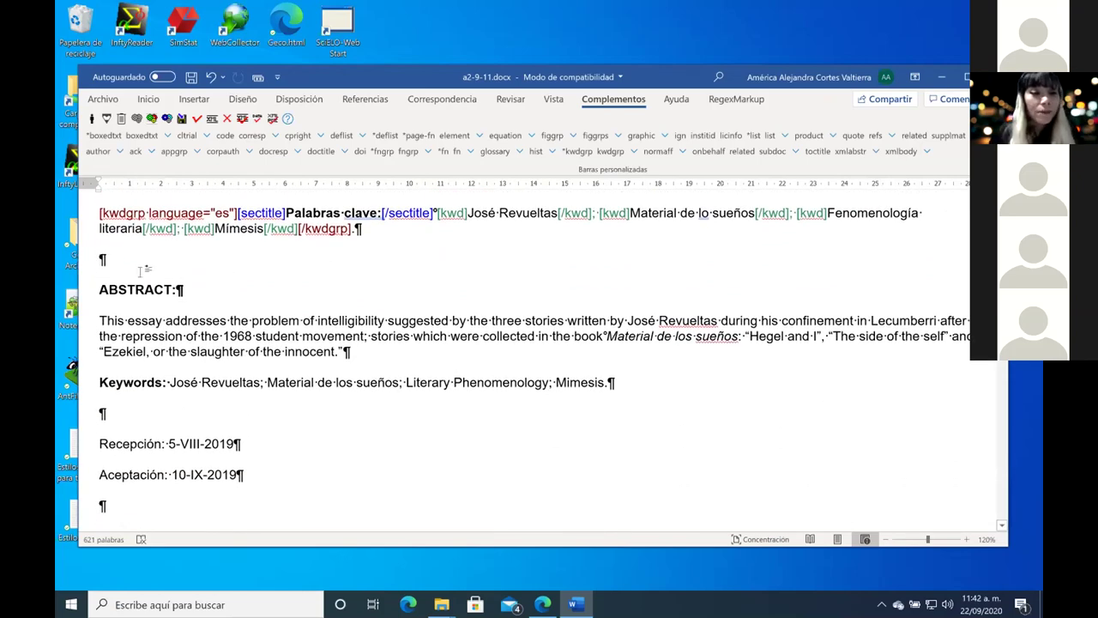
pyautogui.click(100, 291)
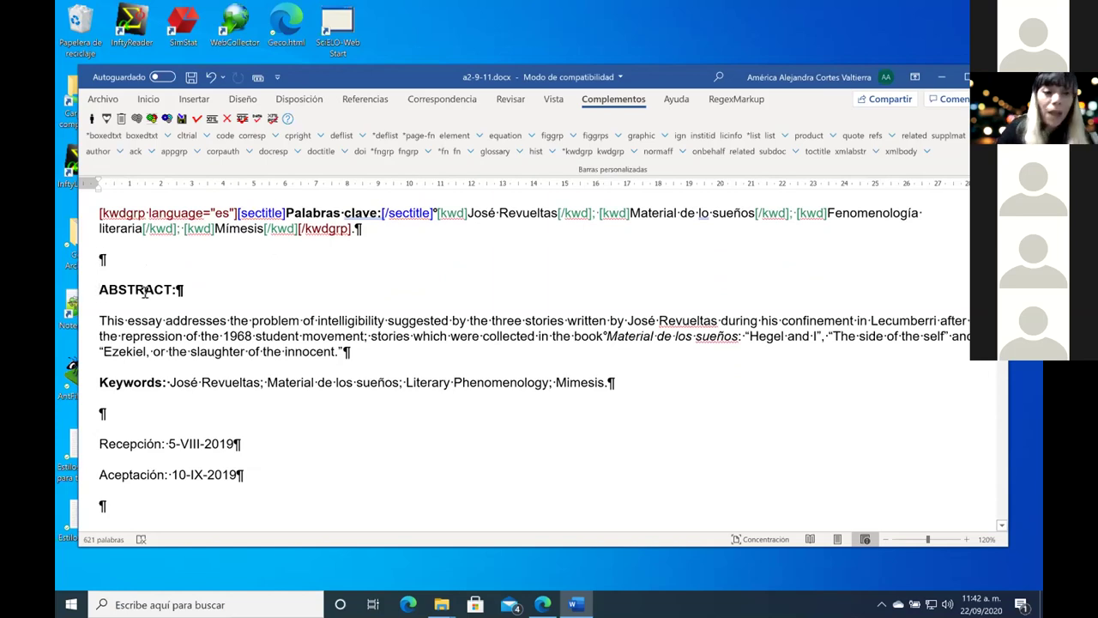
pyautogui.hotkey('shift', 'Down')
pyautogui.hotkey('shift', 'Down')
pyautogui.hotkey('shift', 'Down')
pyautogui.hotkey('shift', 'Down')
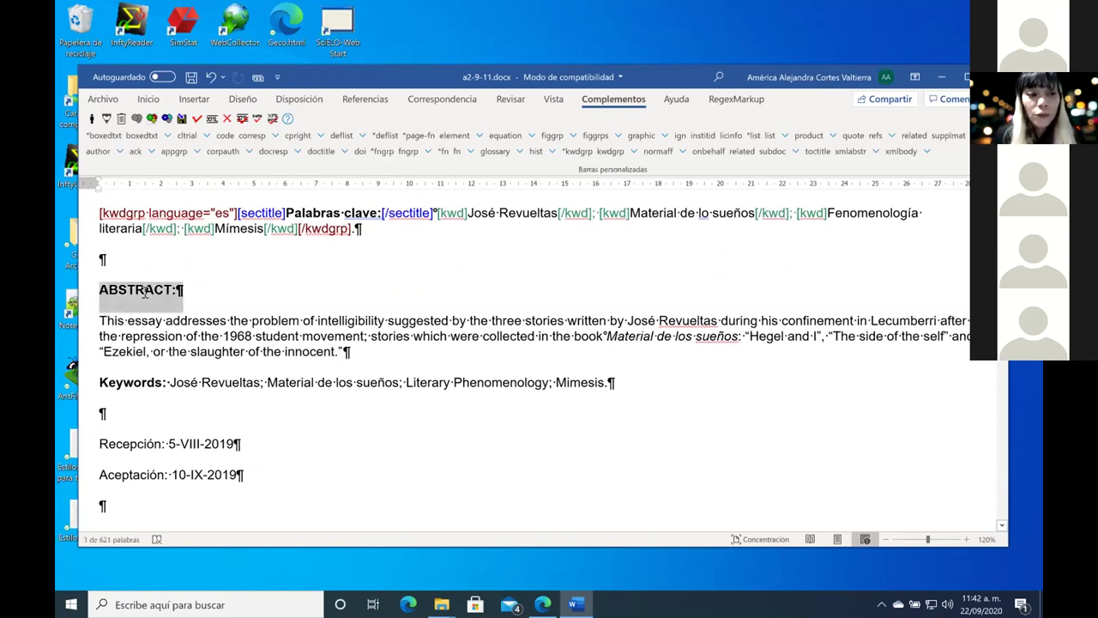
pyautogui.hotkey('shift', 'Left')
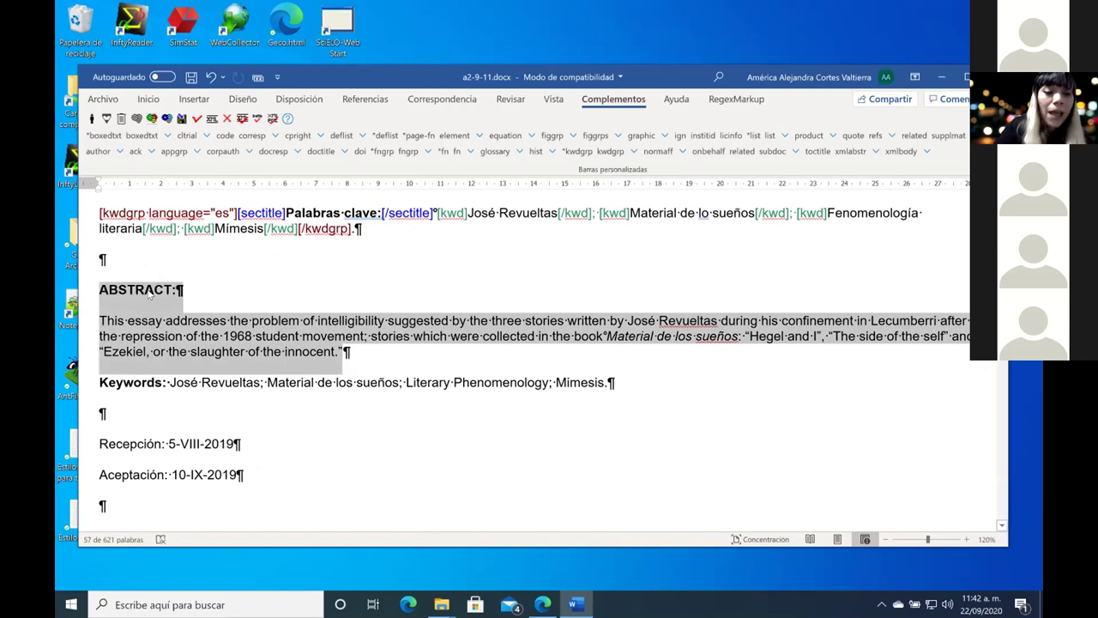
pyautogui.scroll(-1, 202, 283)
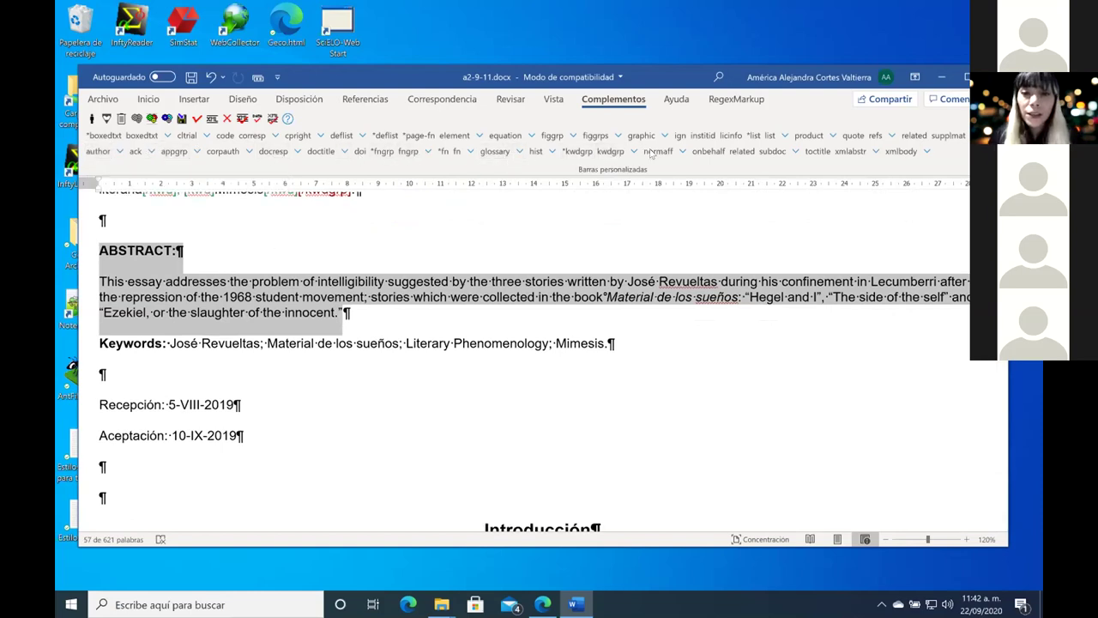
pyautogui.click(851, 151)
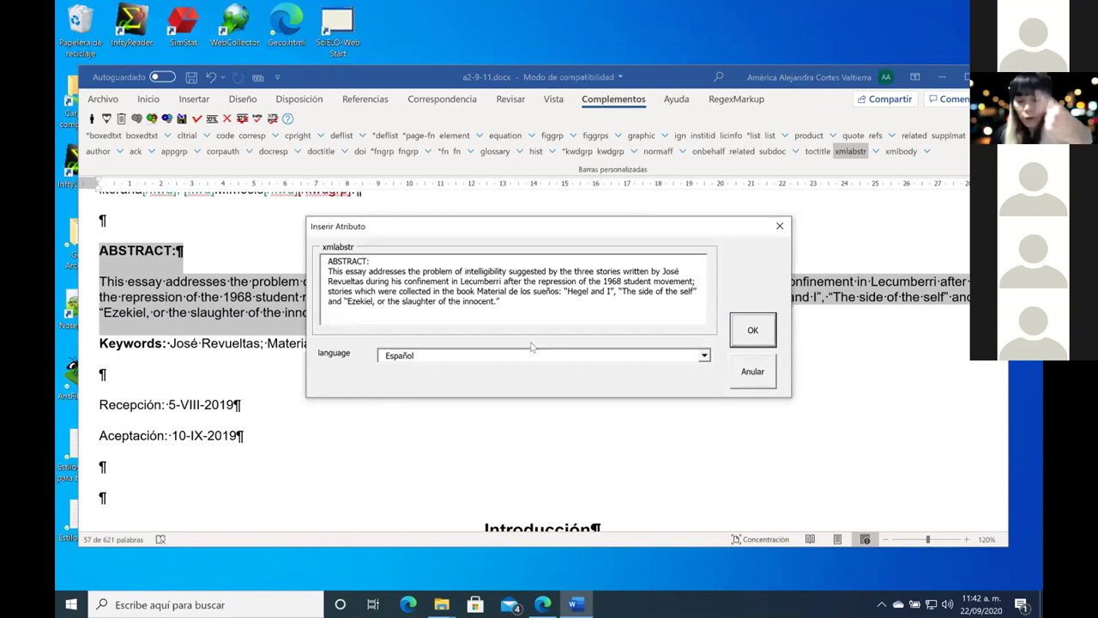
pyautogui.click(705, 355)
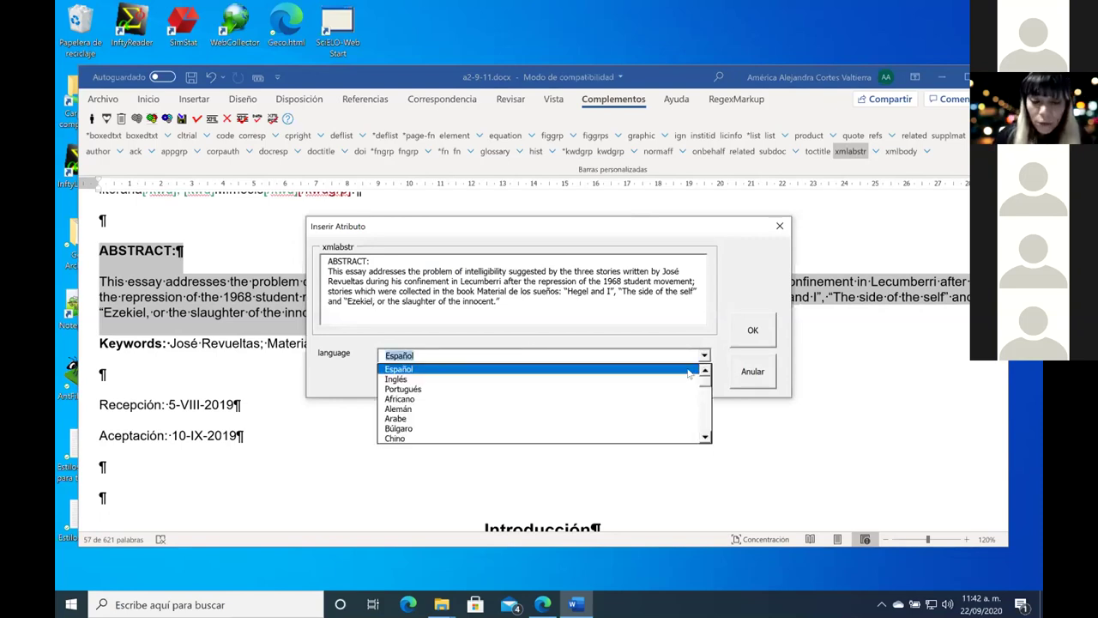
pyautogui.click(401, 379)
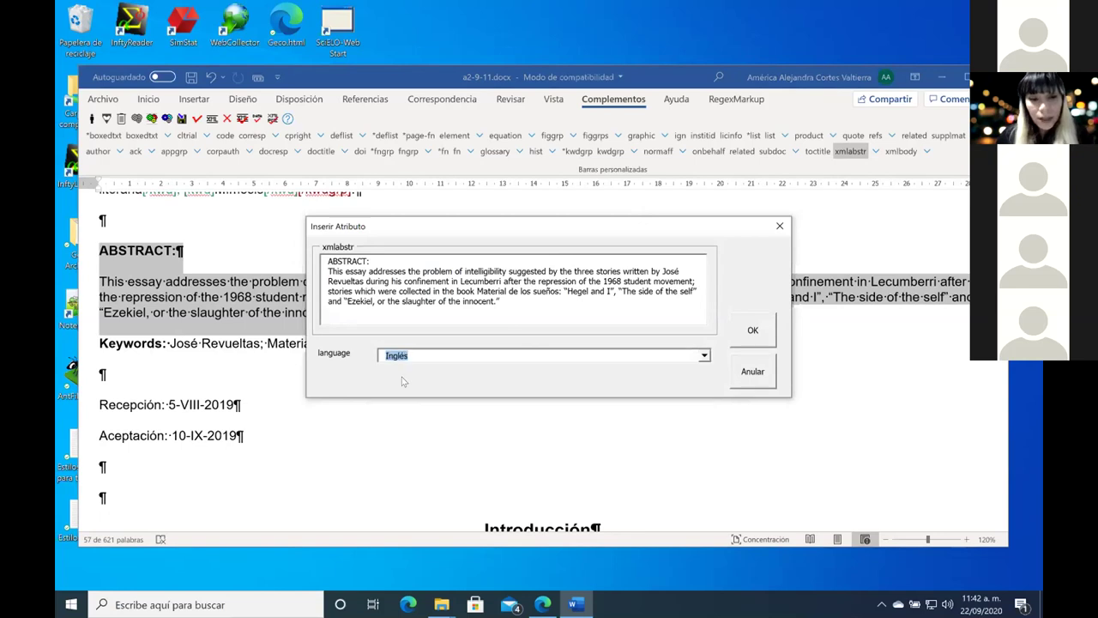
pyautogui.click(752, 329)
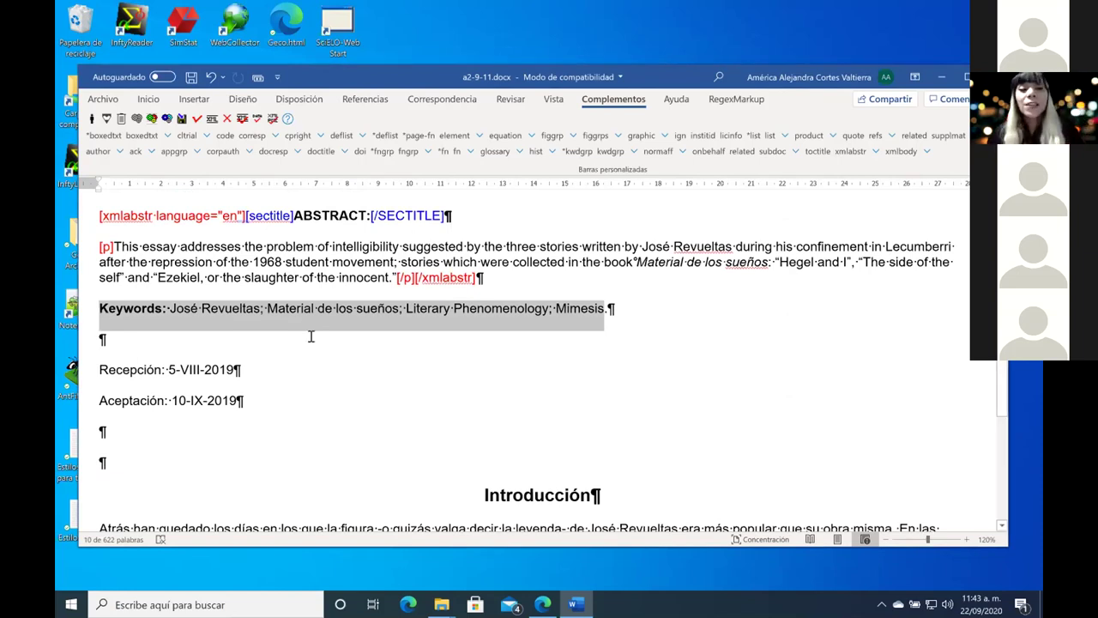
# Step: Mark the Keywords line, excluding its final period, with the automatic *kwdgrp tag and the language Inglés, and check its kwd tags
pyautogui.click(239, 311)
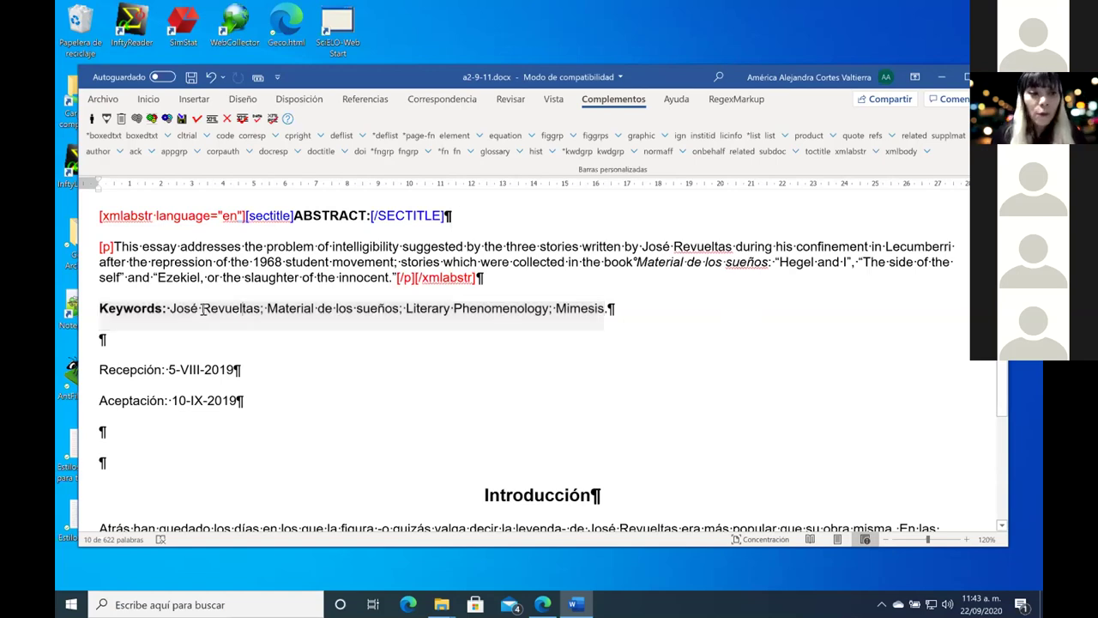
pyautogui.click(99, 308)
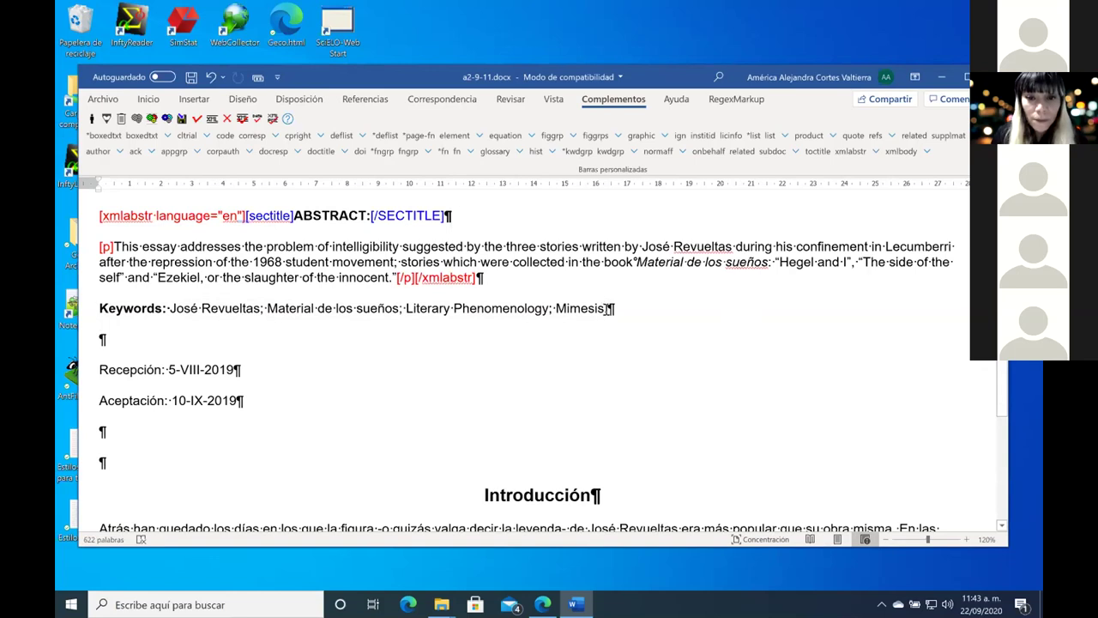
pyautogui.keyDown('shift'); pyautogui.click(590, 331); pyautogui.keyUp('shift')
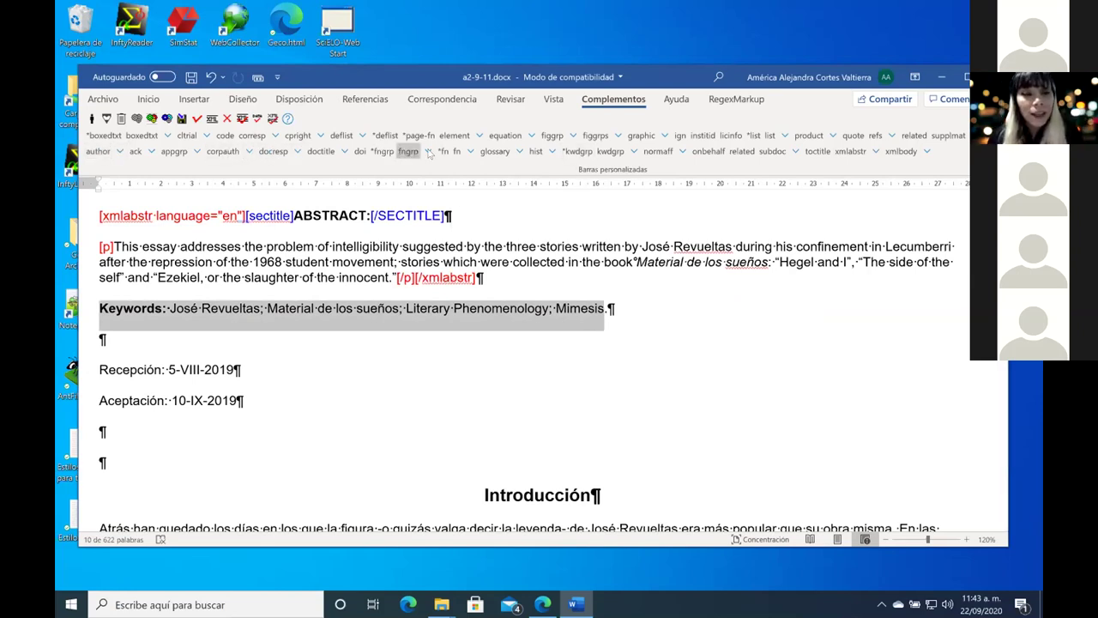
pyautogui.click(579, 152)
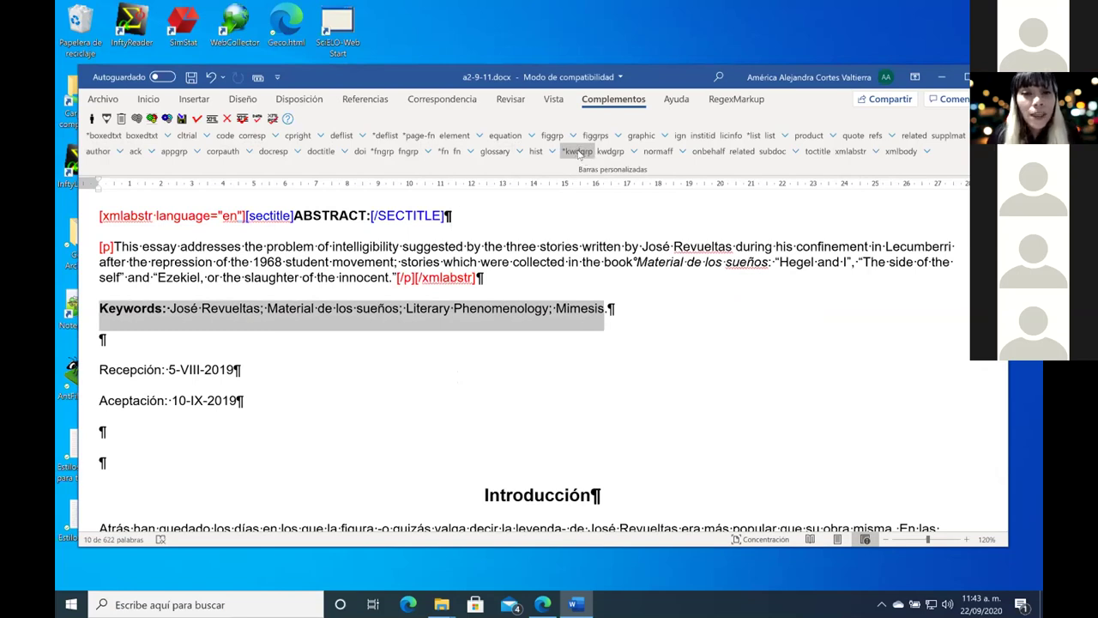
pyautogui.click(579, 152)
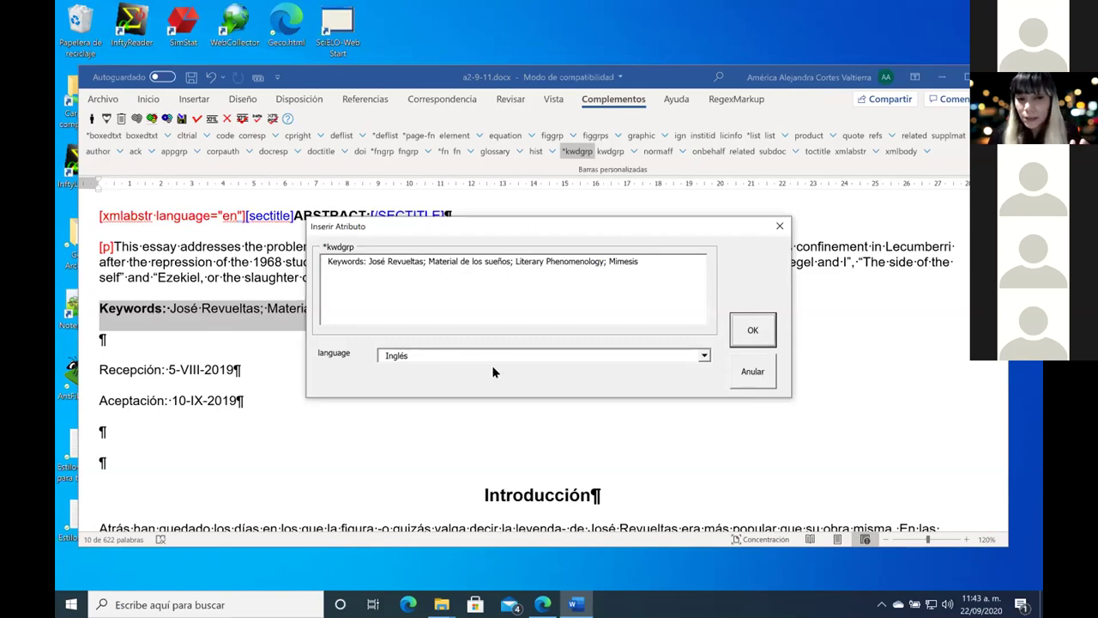
pyautogui.click(750, 326)
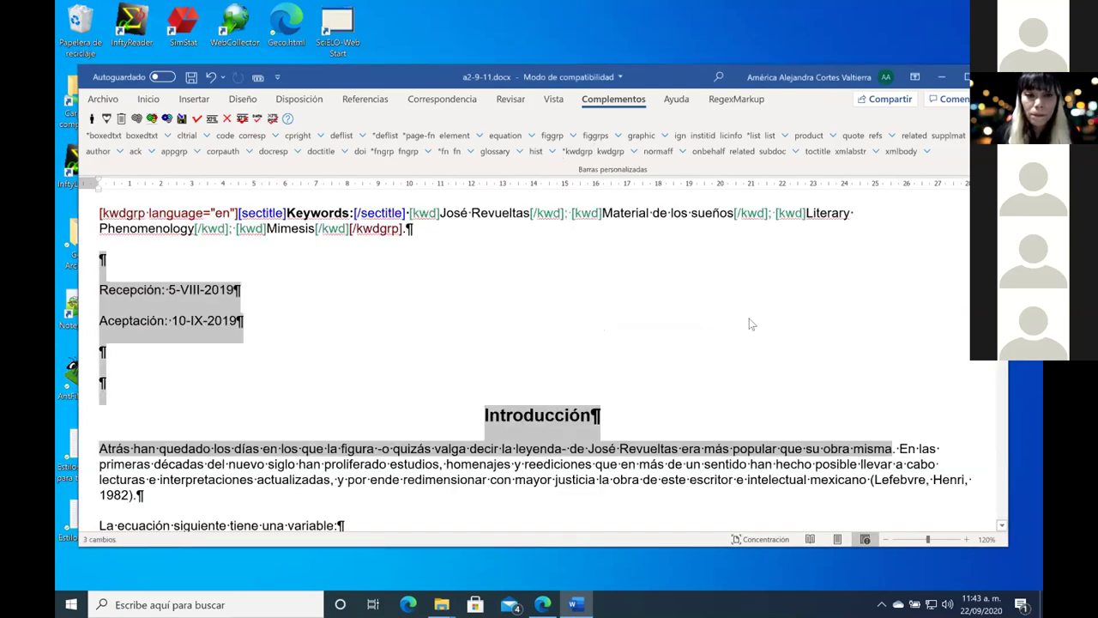
pyautogui.click(557, 284)
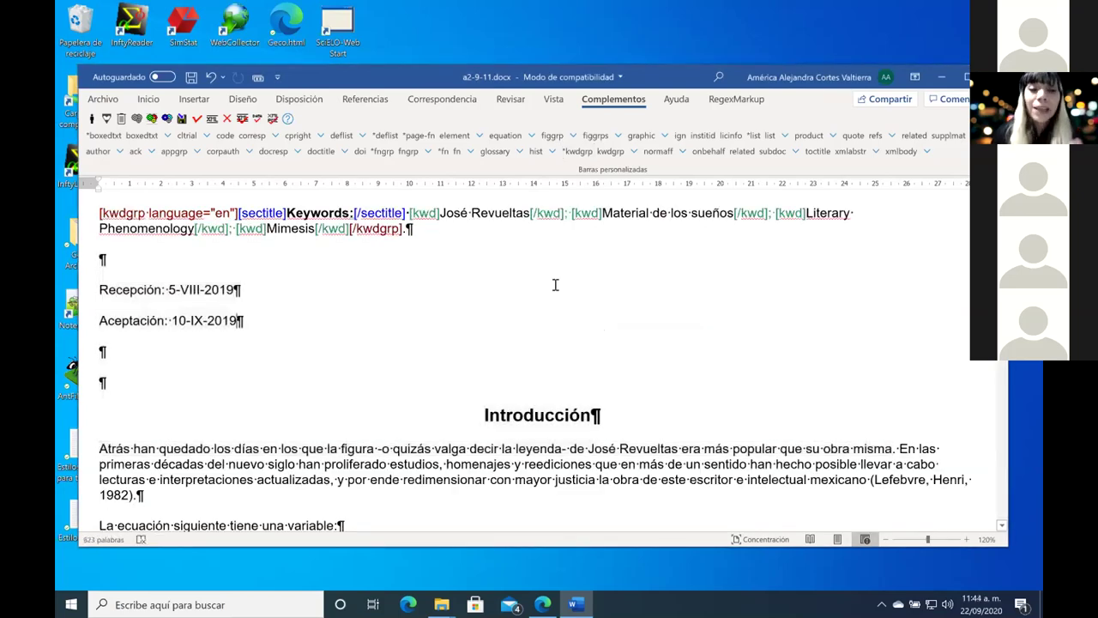
pyautogui.scroll(2, 556, 284)
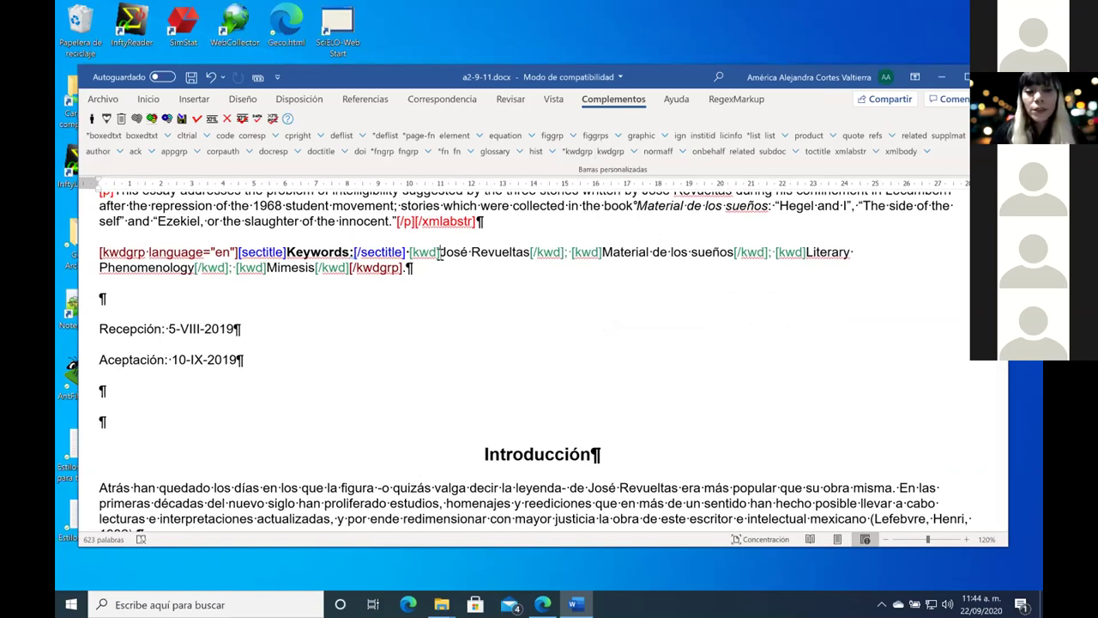
pyautogui.scroll(2, 439, 251)
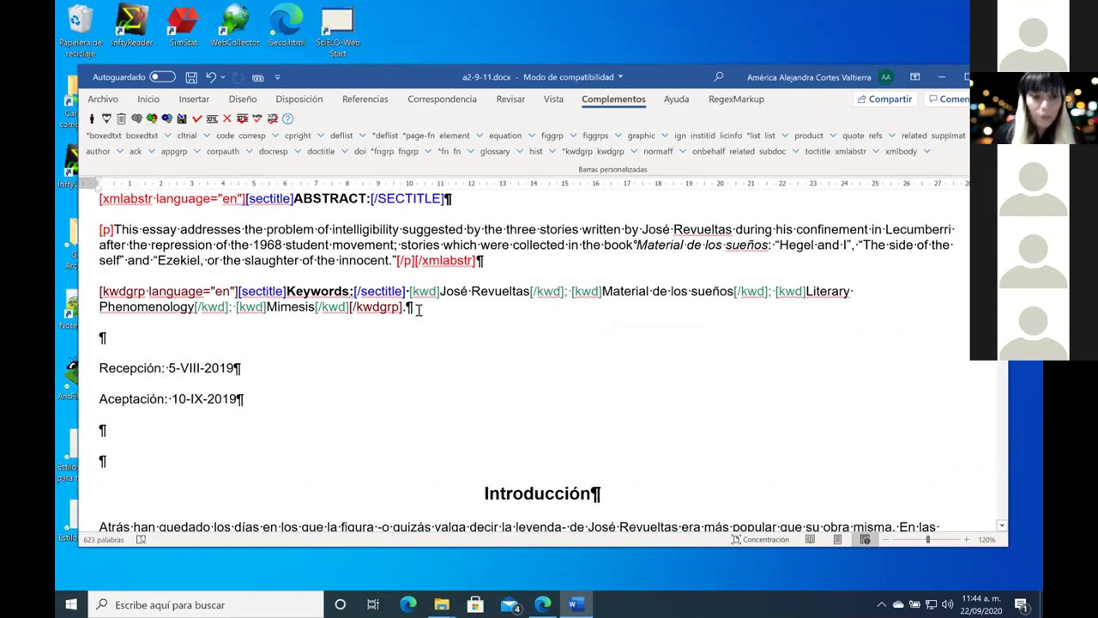
# Step: Mark the Recepción and Aceptación lines together, up to the end of 10-IX-2019, with the hist tag
pyautogui.scroll(-1, 417, 310)
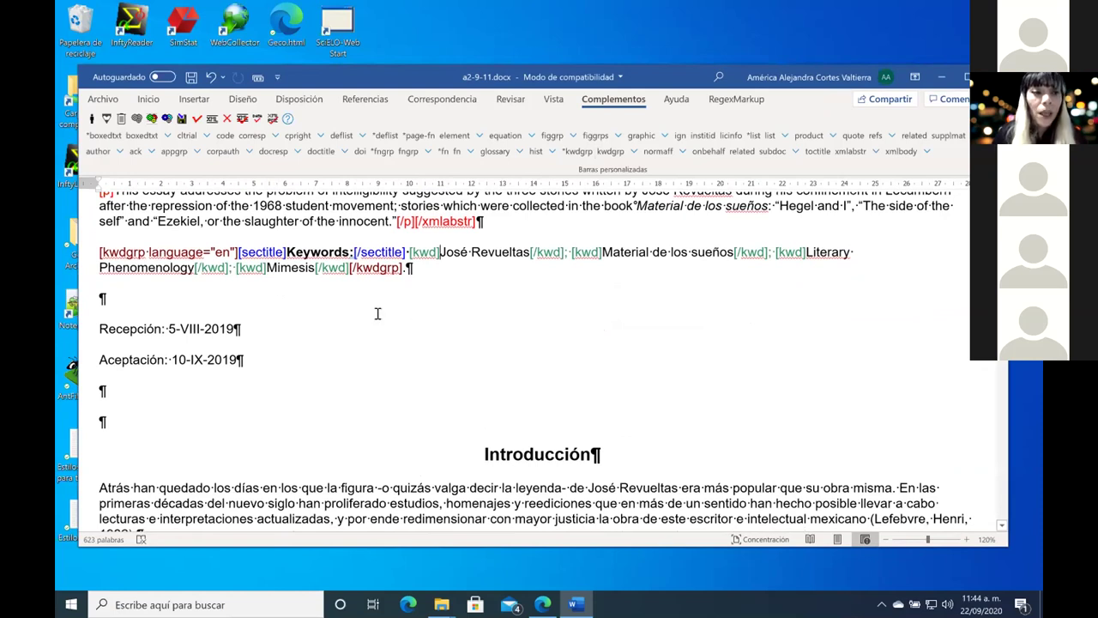
pyautogui.click(98, 327)
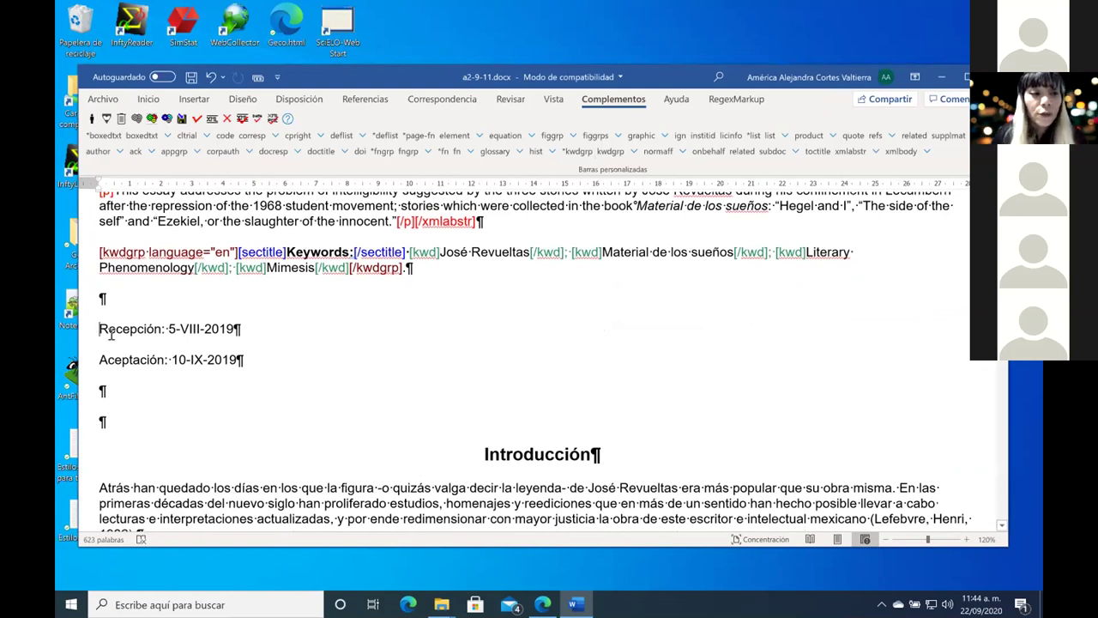
pyautogui.keyDown('shift'); pyautogui.click(246, 364); pyautogui.keyUp('shift')
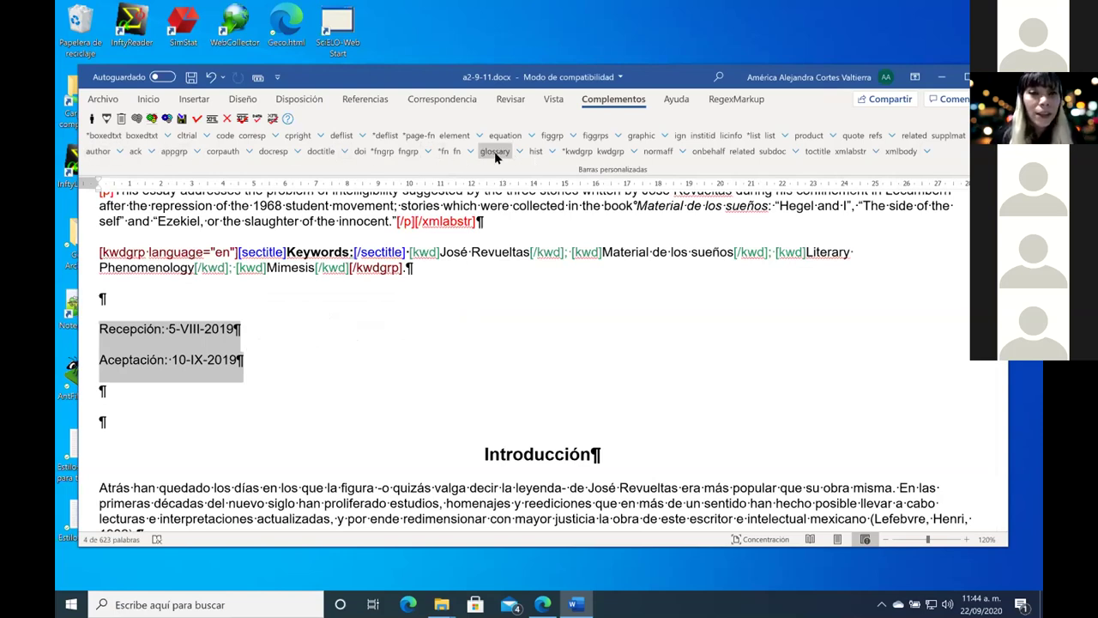
pyautogui.click(542, 160)
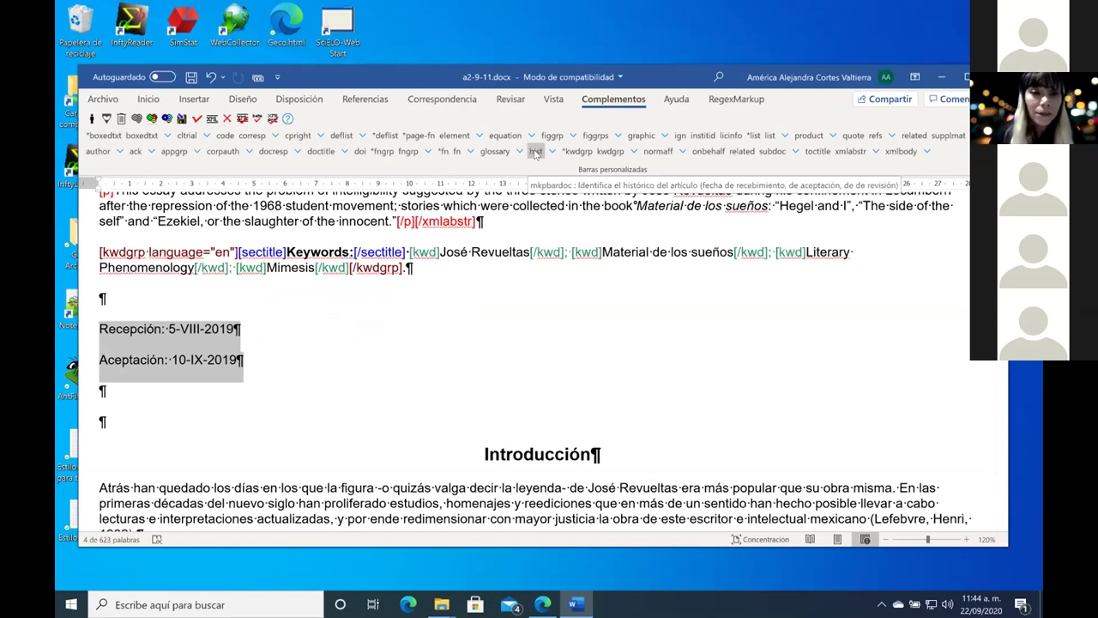
pyautogui.click(535, 152)
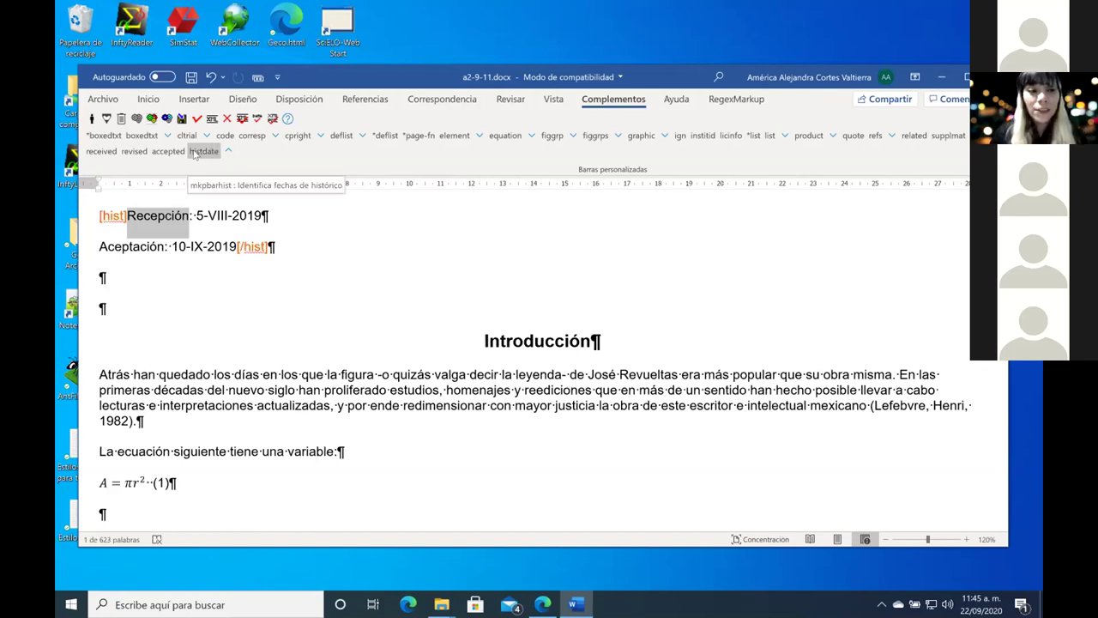
# Step: Mark only the date 5-VIII-2019 on the Recepción line with the received tag, setting its dateiso attribute to 20190805
pyautogui.click(195, 216)
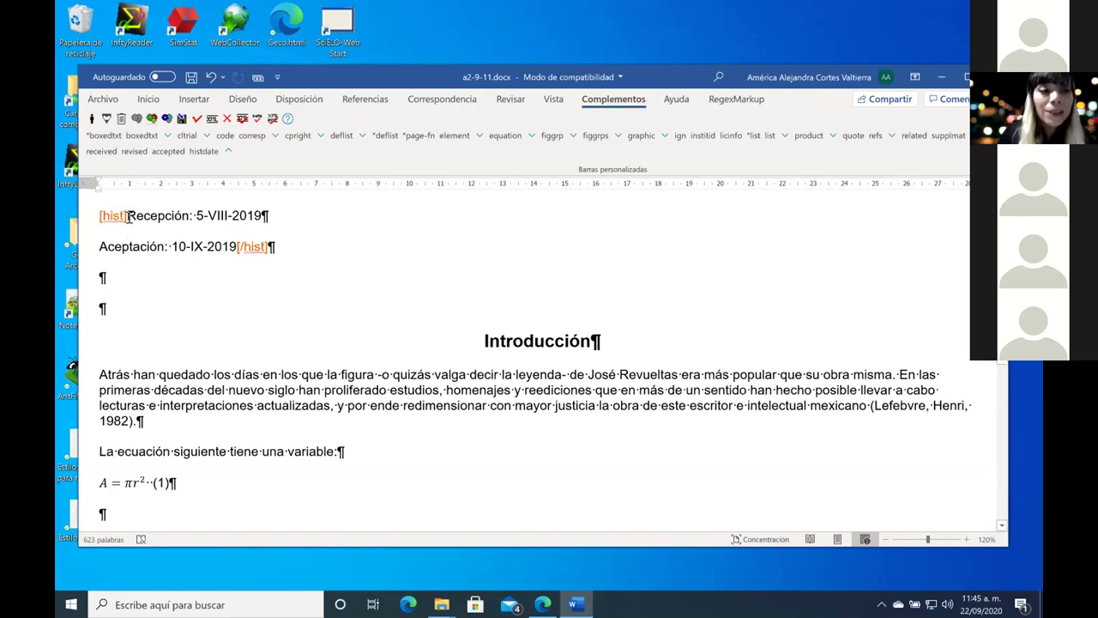
pyautogui.moveTo(193, 215); pyautogui.dragTo(127, 215)
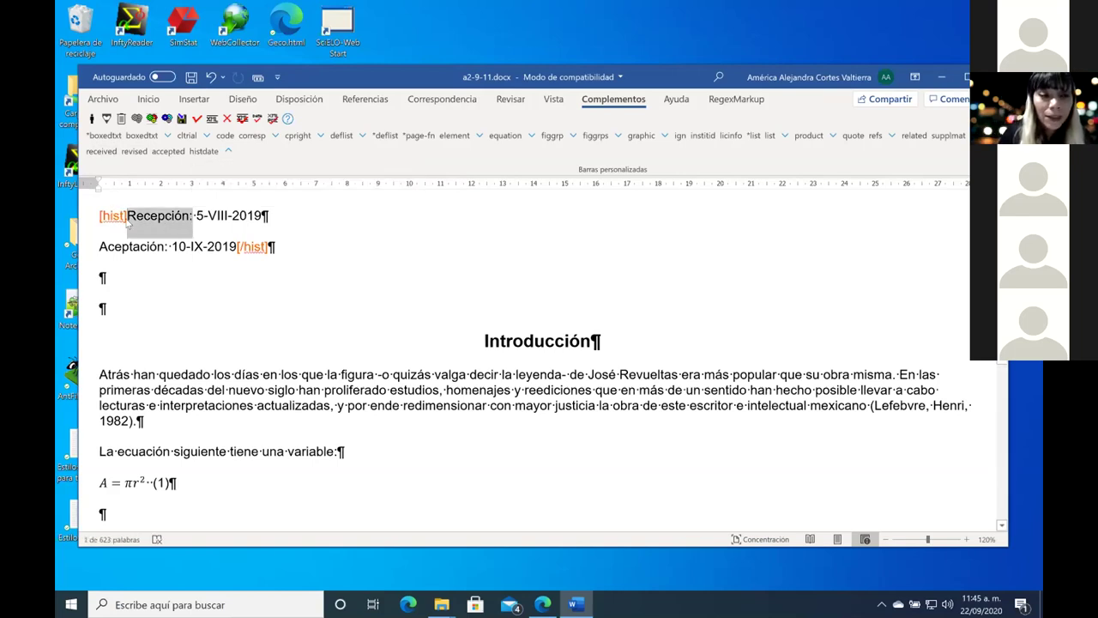
pyautogui.click(109, 216)
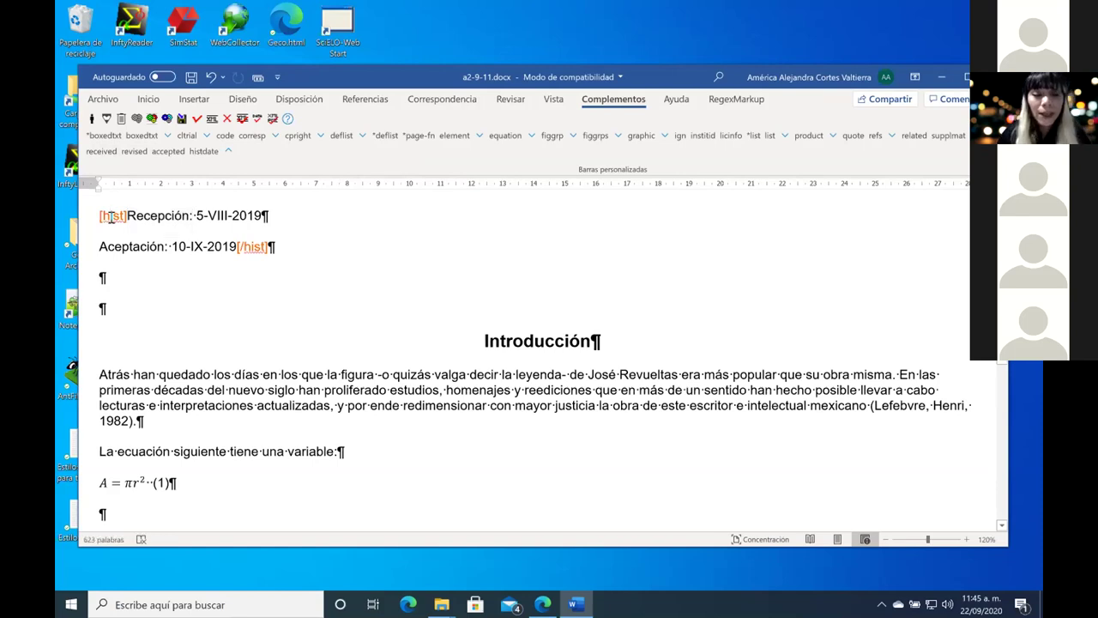
pyautogui.click(198, 215)
pyautogui.hotkey('shift', 'Right')
pyautogui.hotkey('shift', 'Right')
pyautogui.hotkey('shift', 'Right')
pyautogui.hotkey('shift', 'Right')
pyautogui.hotkey('shift', 'Right')
pyautogui.hotkey('shift', 'Right')
pyautogui.hotkey('shift', 'Right')
pyautogui.hotkey('shift', 'Right')
pyautogui.hotkey('shift', 'Right')
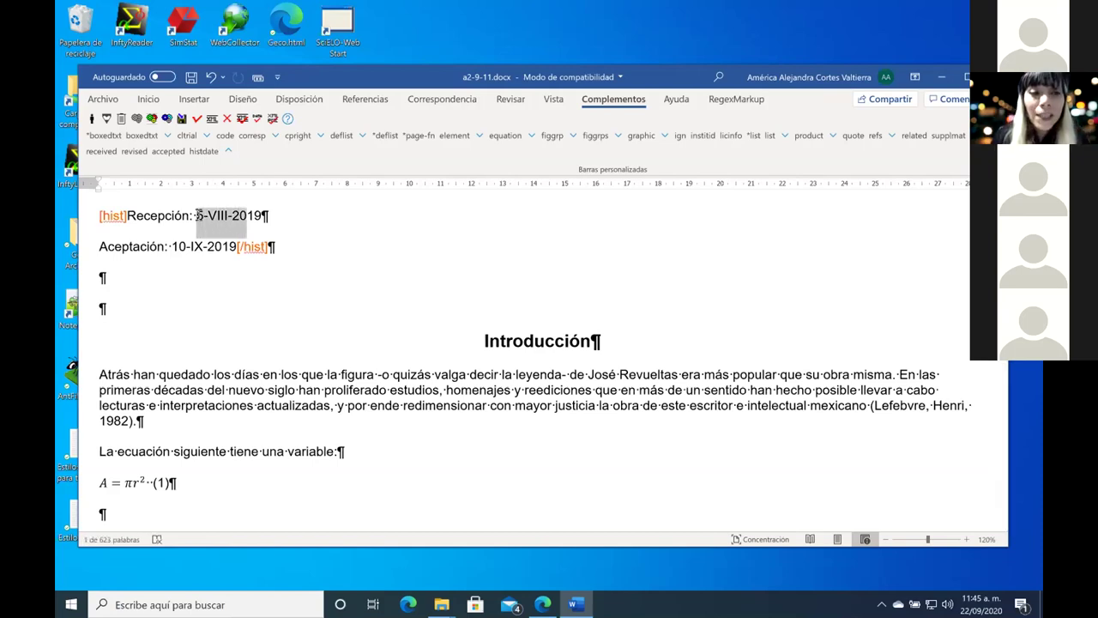
pyautogui.hotkey('shift', 'Right')
pyautogui.hotkey('shift', 'Right')
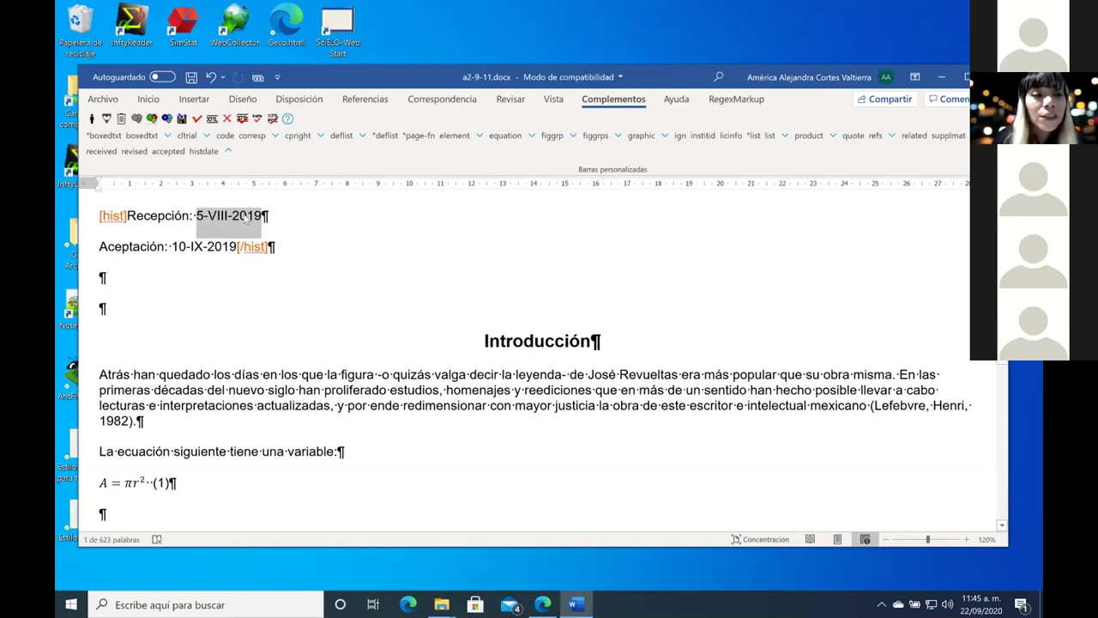
pyautogui.click(102, 151)
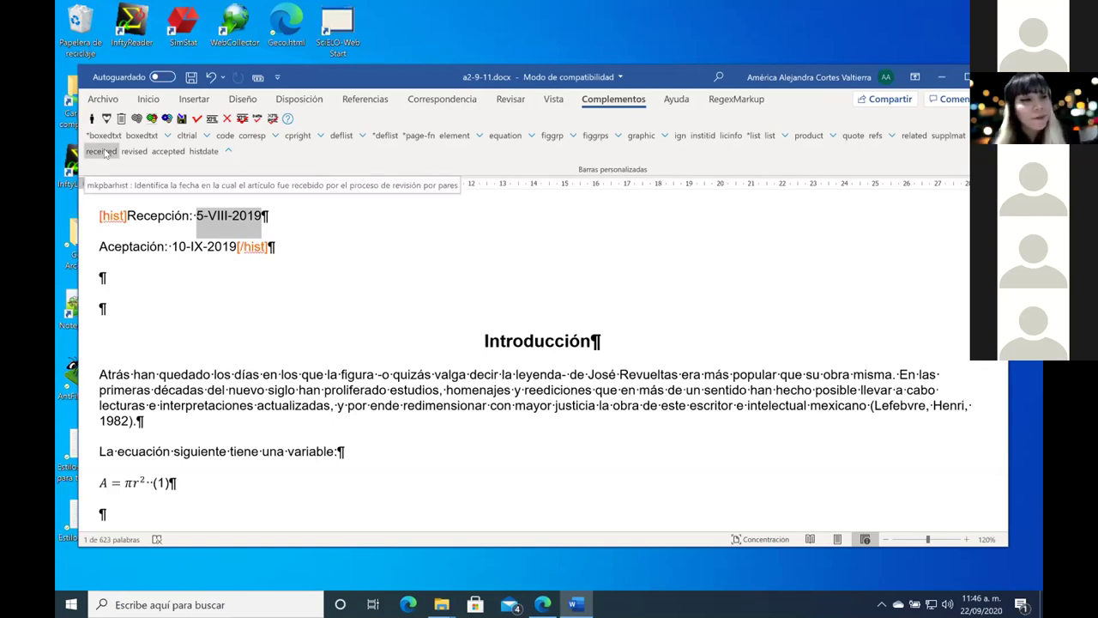
pyautogui.click(103, 152)
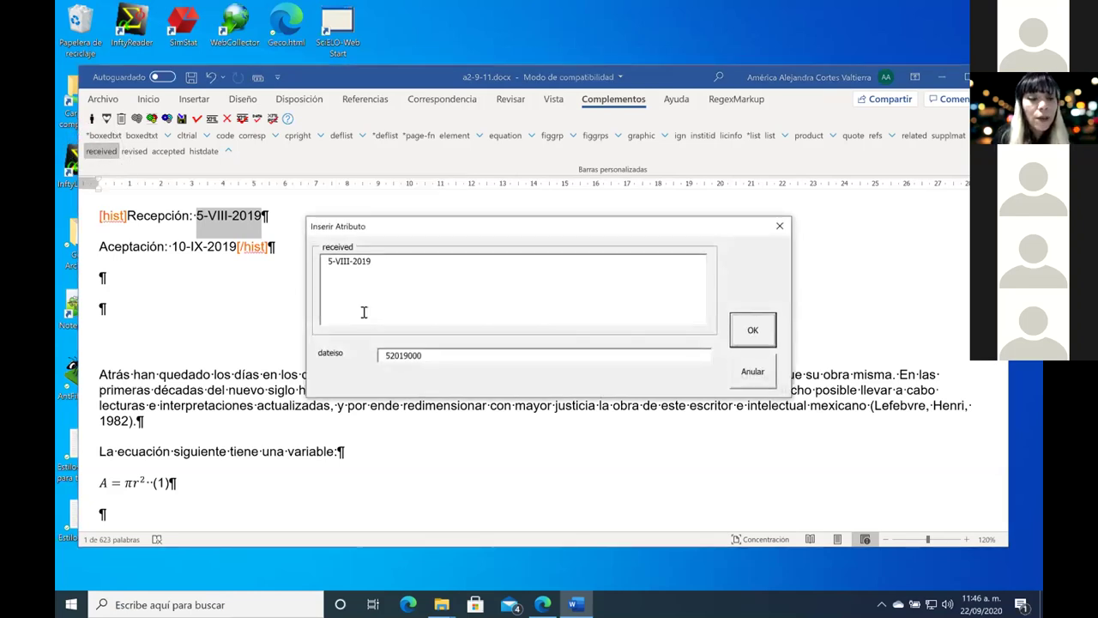
pyautogui.click(449, 357)
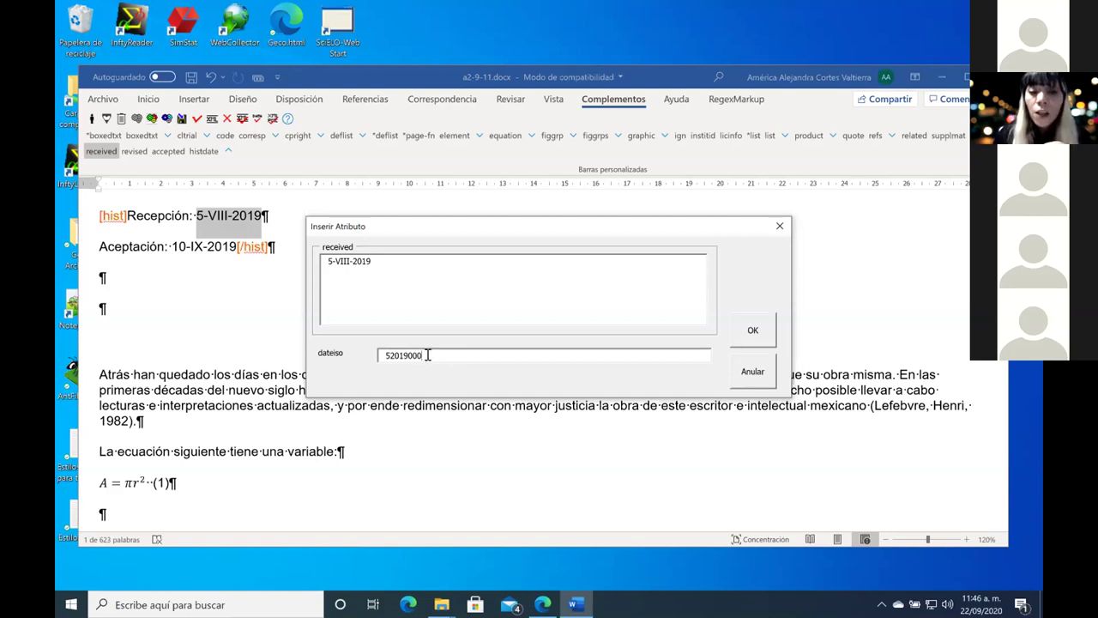
pyautogui.moveTo(428, 355); pyautogui.dragTo(350, 358)
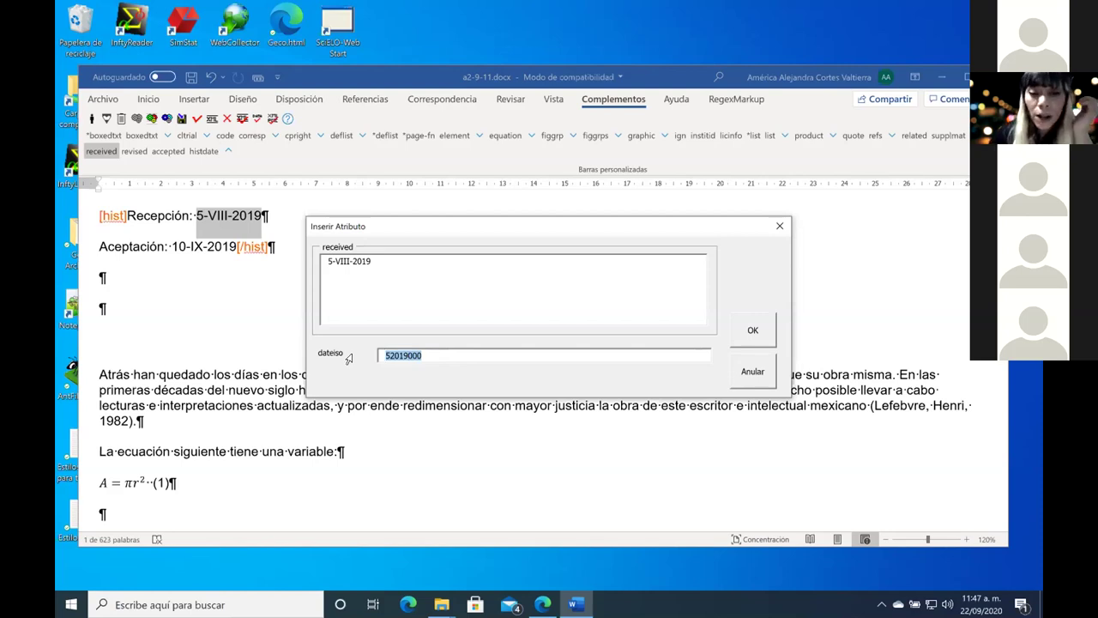
pyautogui.press('BackSpace')
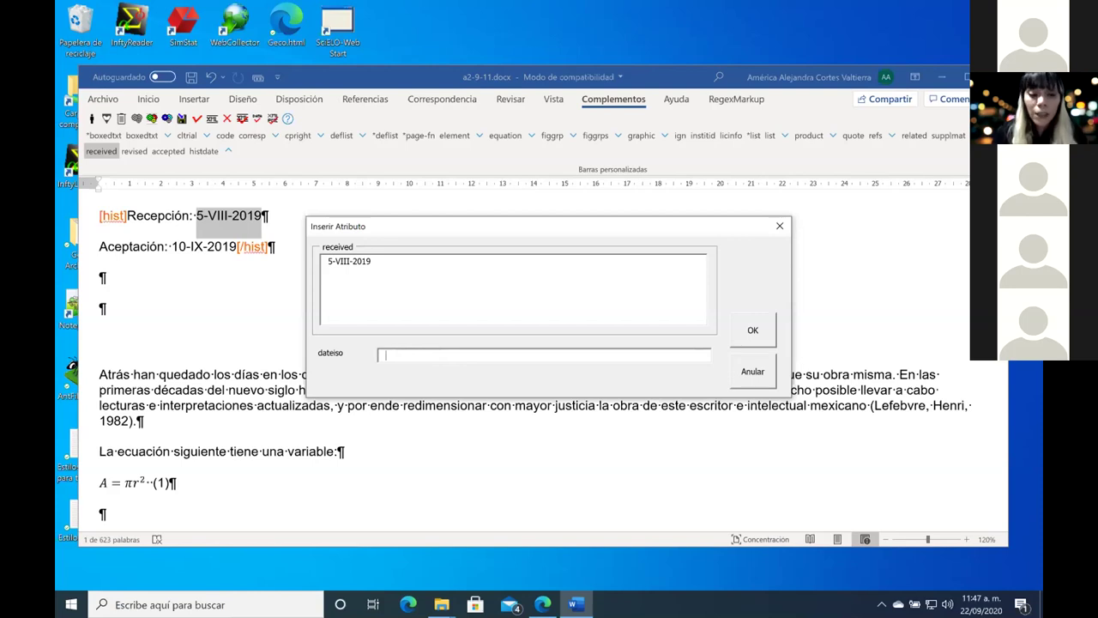
pyautogui.write('2019')
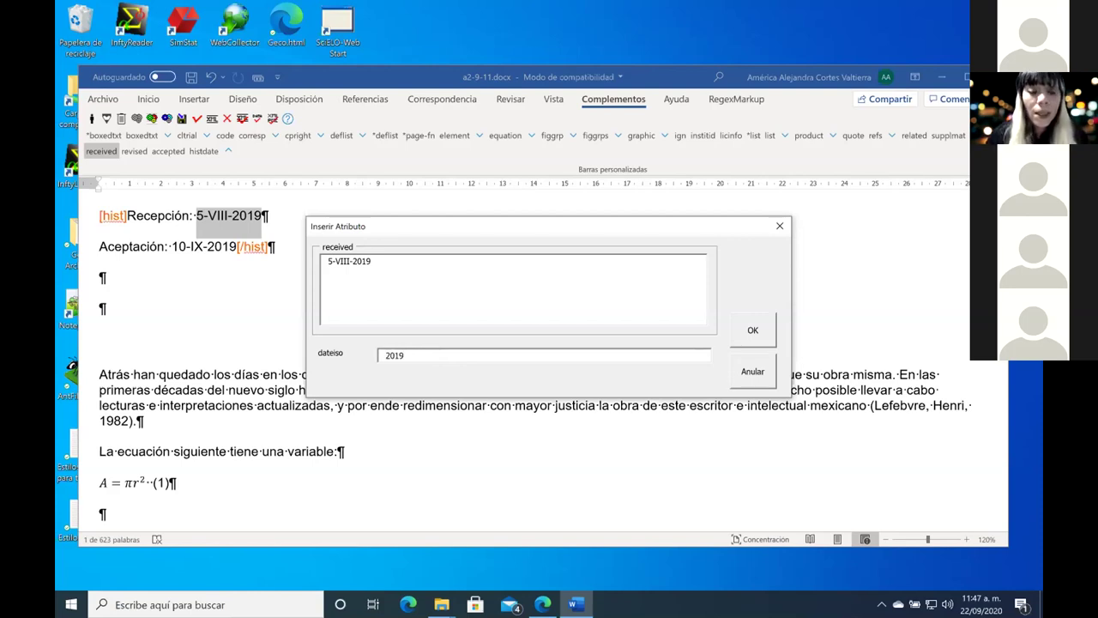
pyautogui.write('0')
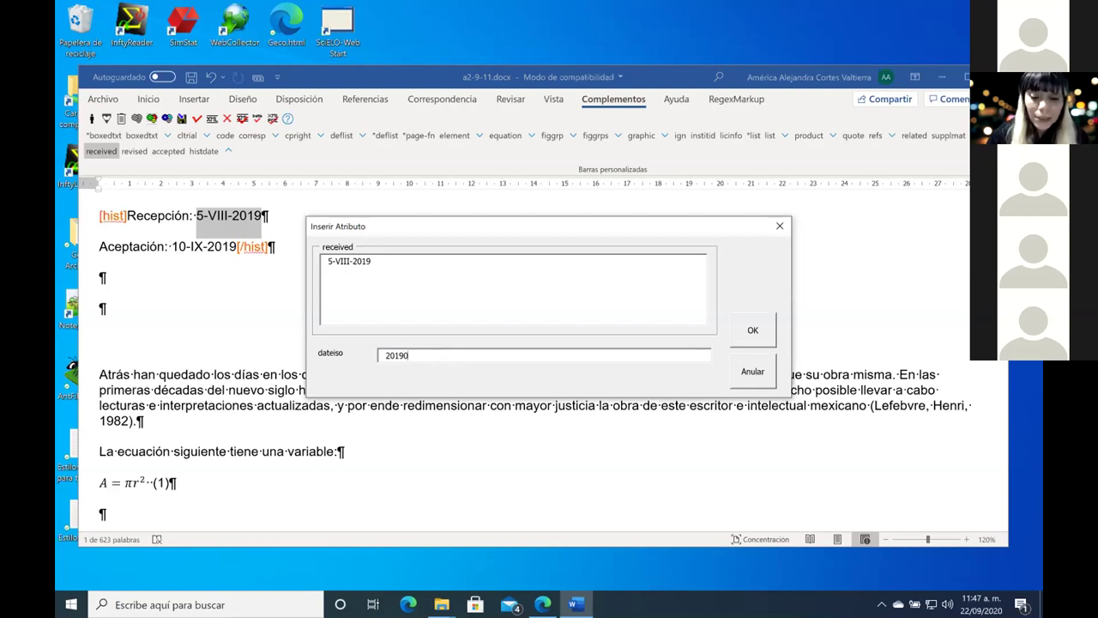
pyautogui.write('8')
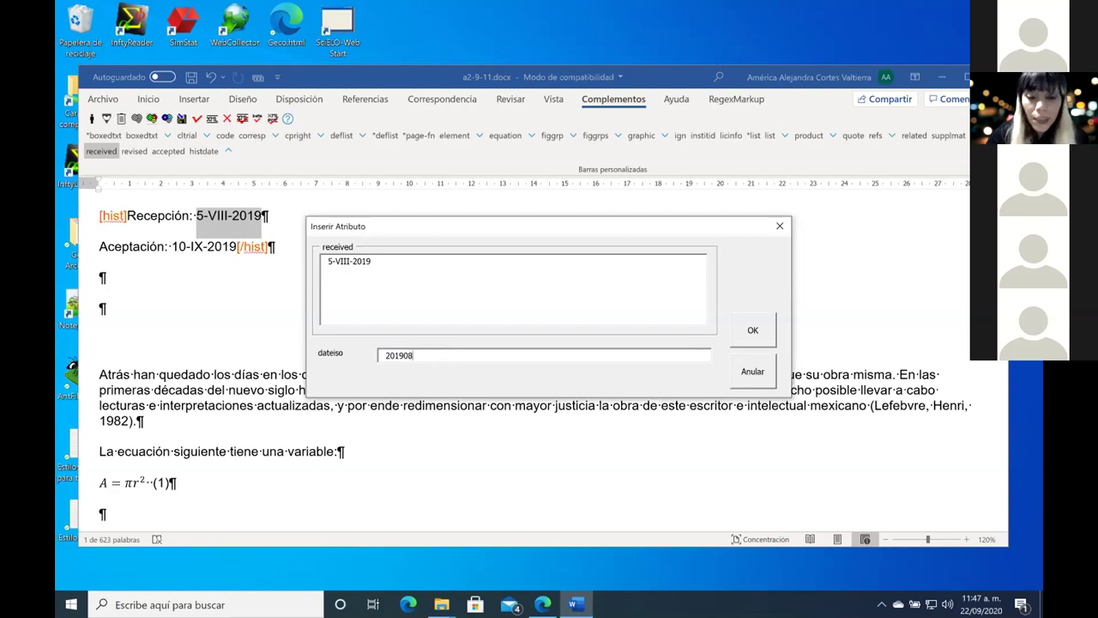
pyautogui.write('05')
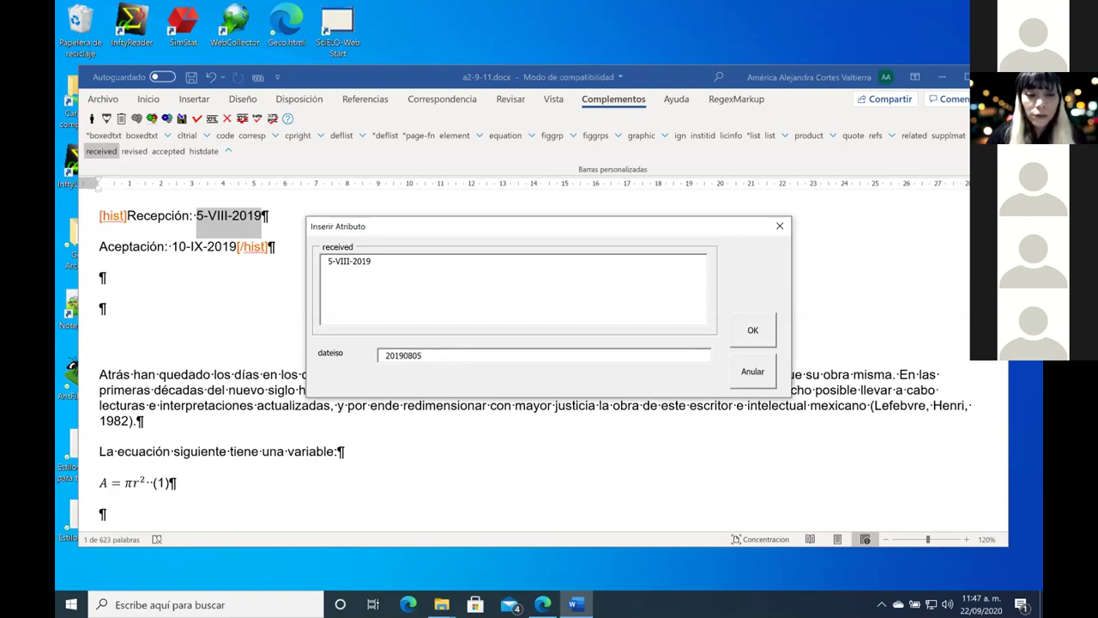
pyautogui.click(752, 332)
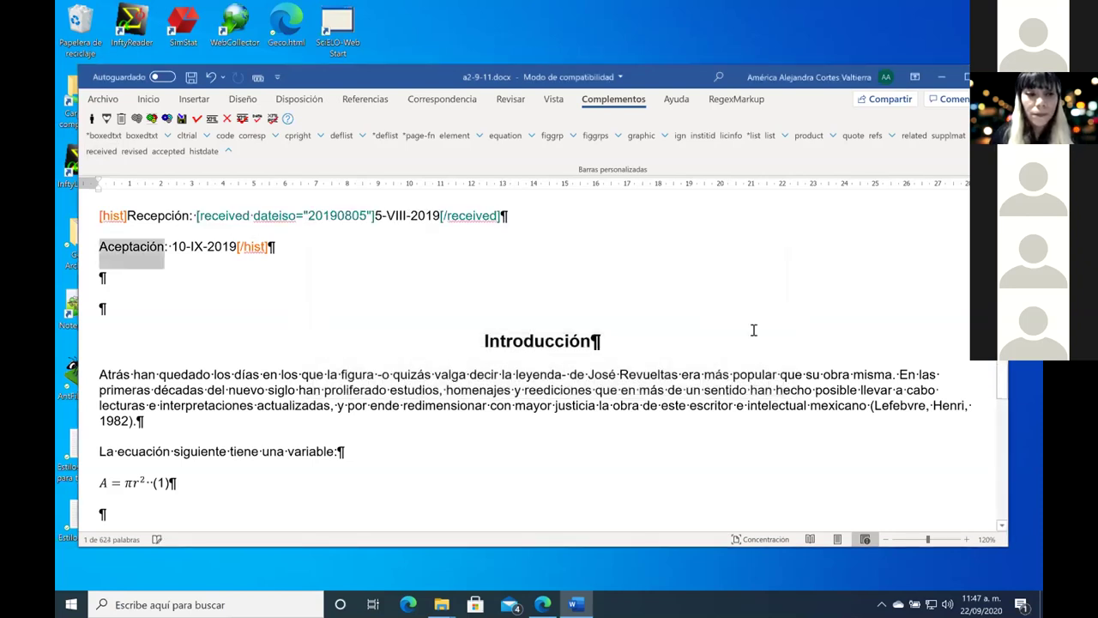
# Step: Mark only the date 10-IX-2019 on the Aceptación line with the accepted tag, setting its dateiso attribute to 20190910
pyautogui.click(181, 247)
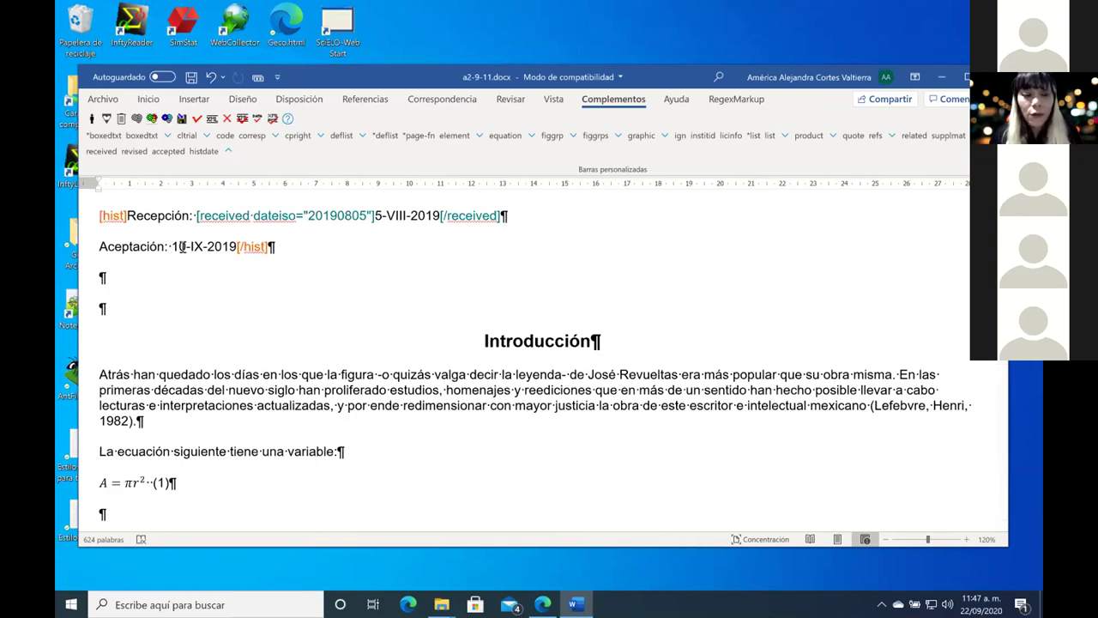
pyautogui.hotkey('shift', 'Right')
pyautogui.hotkey('shift', 'Right')
pyautogui.hotkey('shift', 'Right')
pyautogui.hotkey('shift', 'Right')
pyautogui.hotkey('shift', 'Right')
pyautogui.hotkey('shift', 'Right')
pyautogui.hotkey('shift', 'Right')
pyautogui.hotkey('shift', 'Right')
pyautogui.hotkey('shift', 'Right')
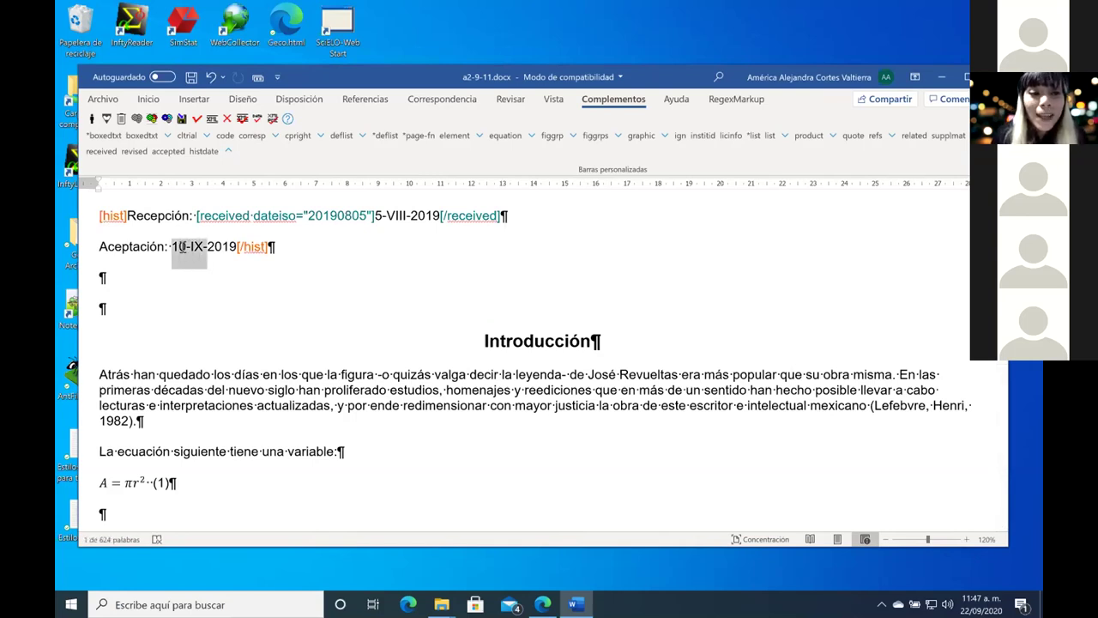
pyautogui.hotkey('shift', 'Right')
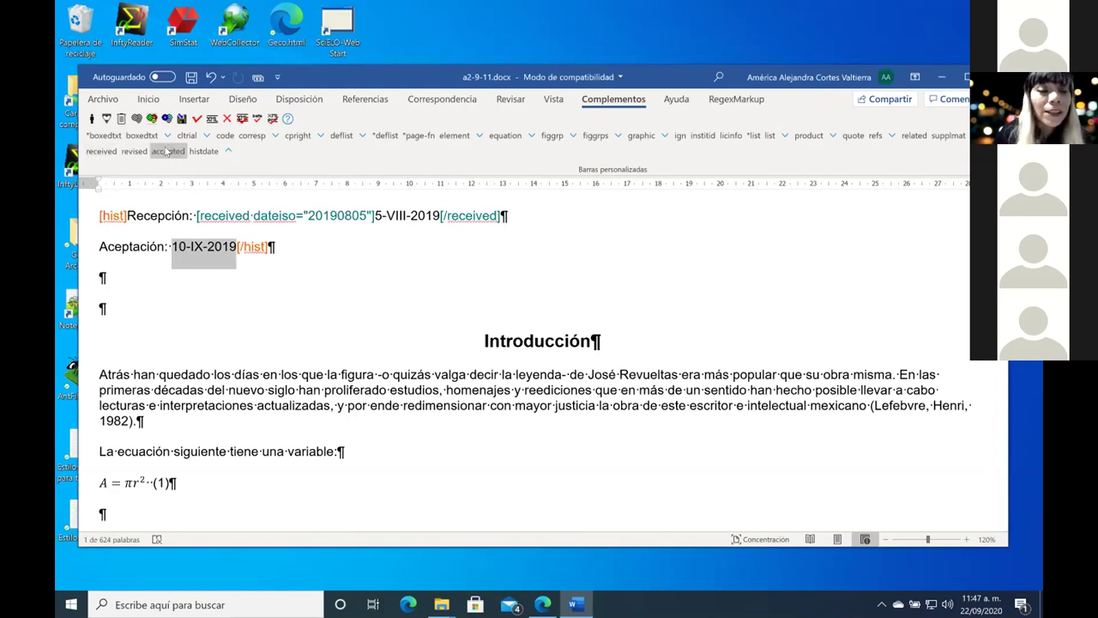
pyautogui.click(166, 152)
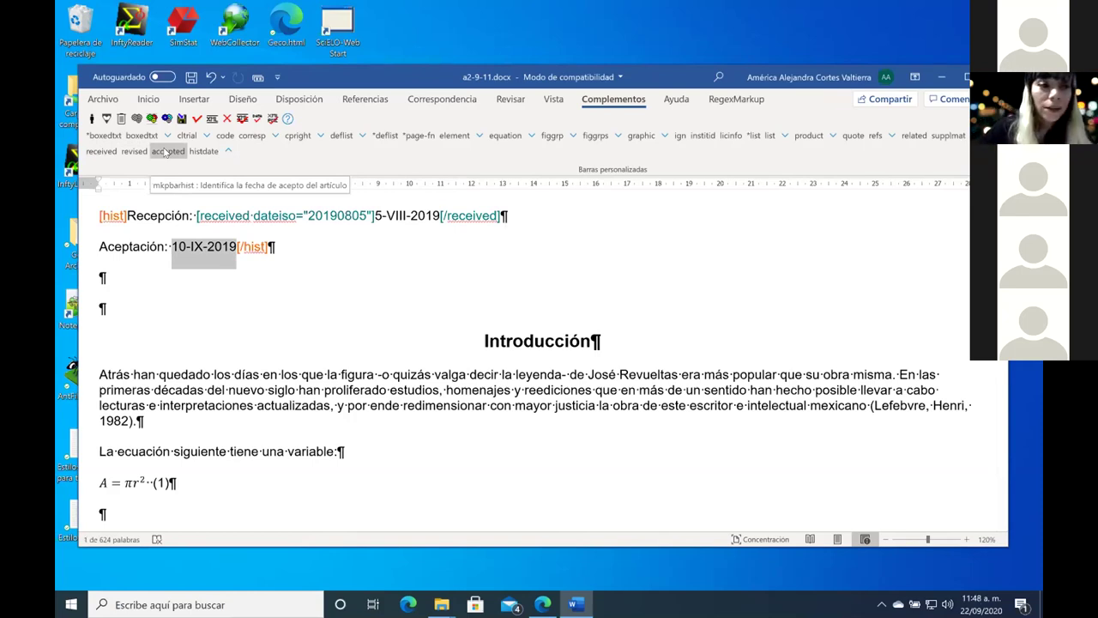
pyautogui.click(165, 151)
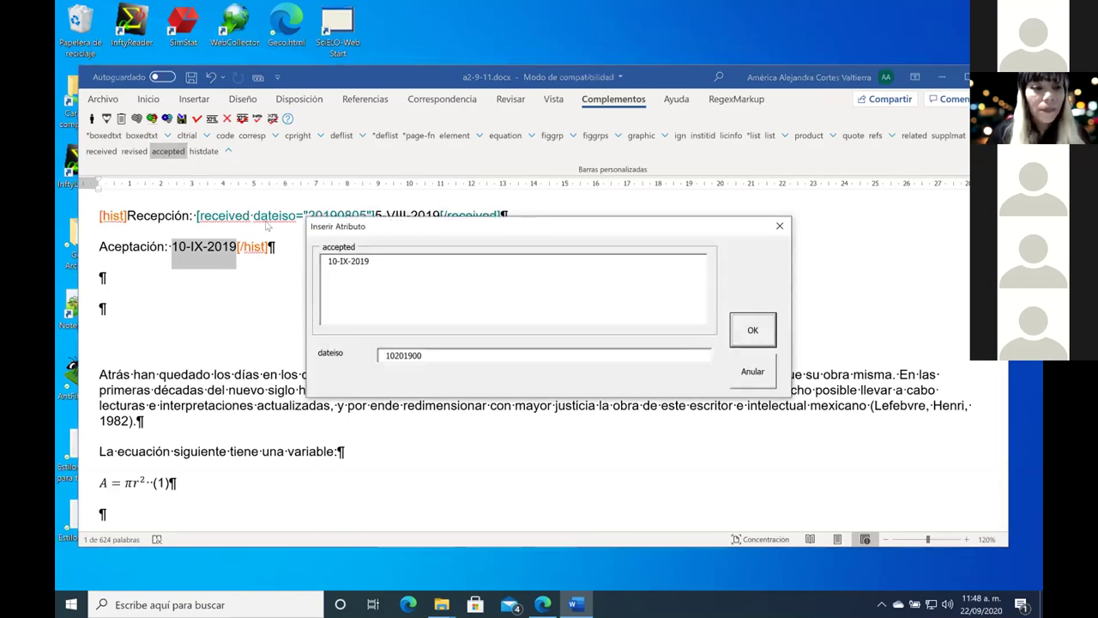
pyautogui.click(455, 358)
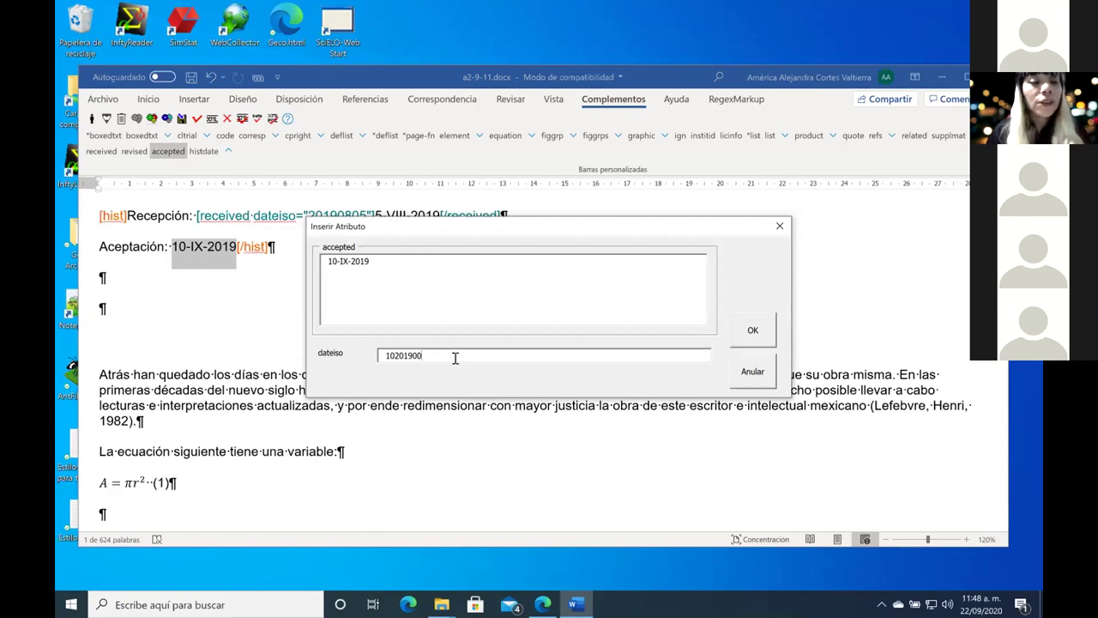
pyautogui.moveTo(455, 357); pyautogui.dragTo(349, 359)
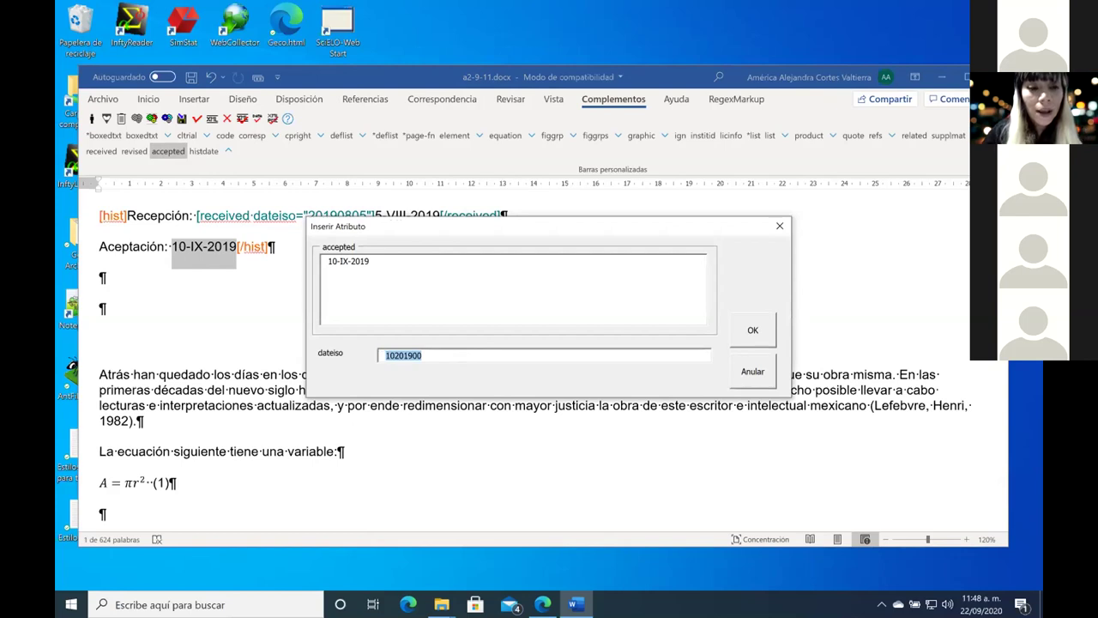
pyautogui.press('BackSpace')
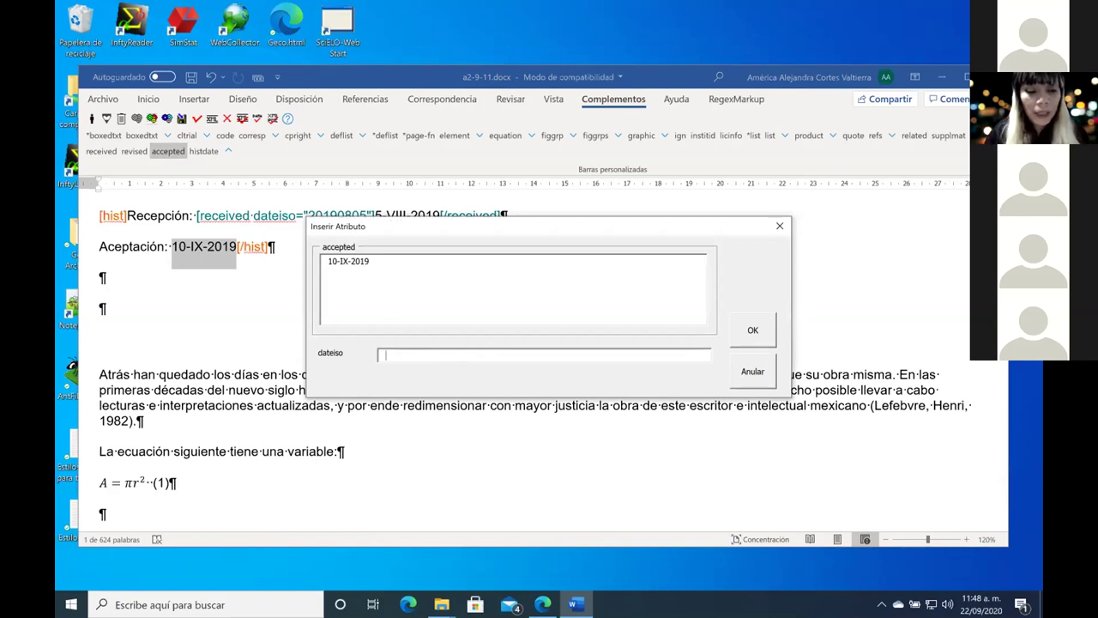
pyautogui.write('2019')
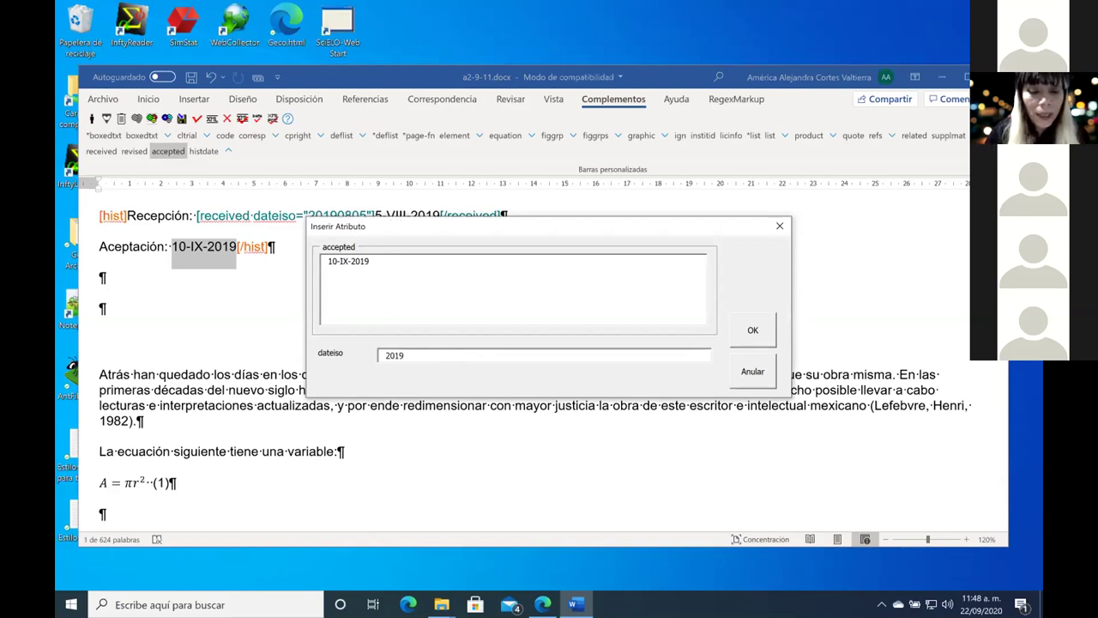
pyautogui.write('09')
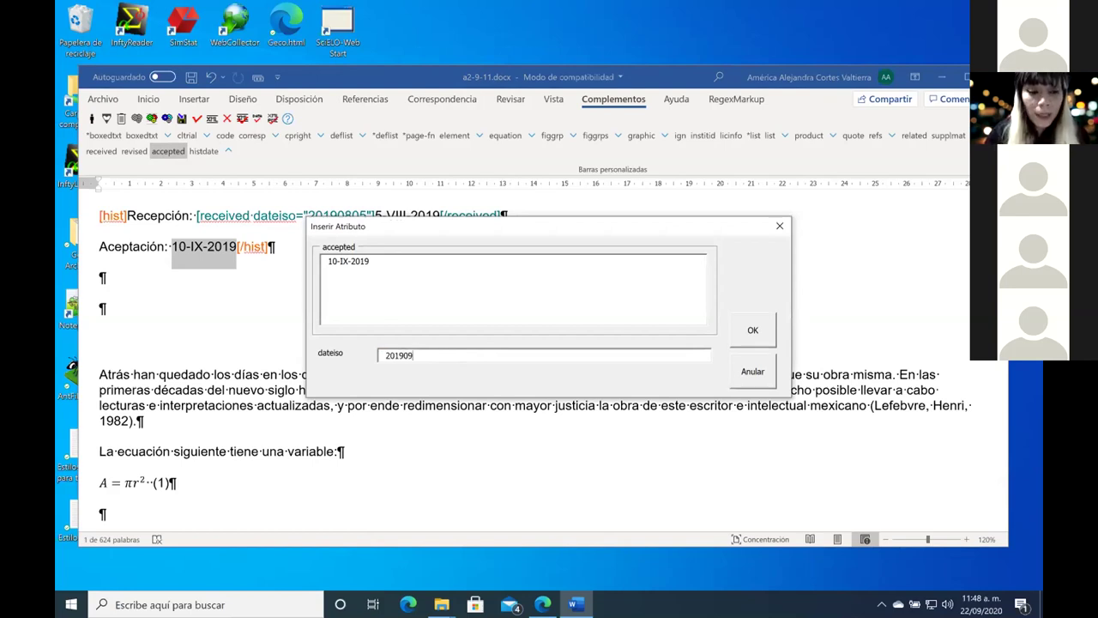
pyautogui.write('10')
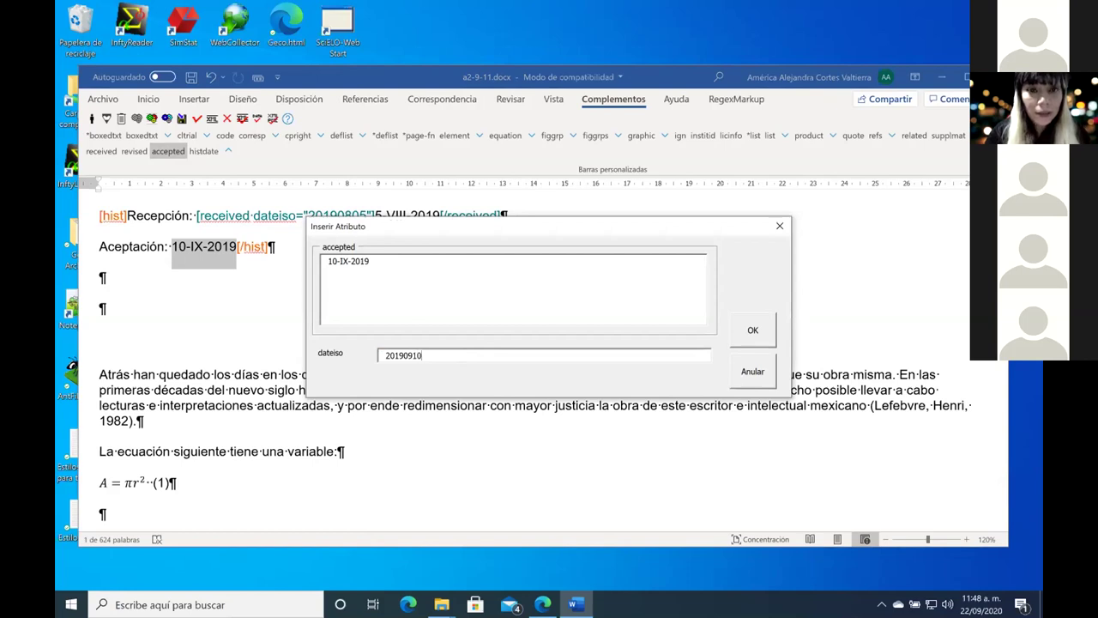
pyautogui.click(747, 331)
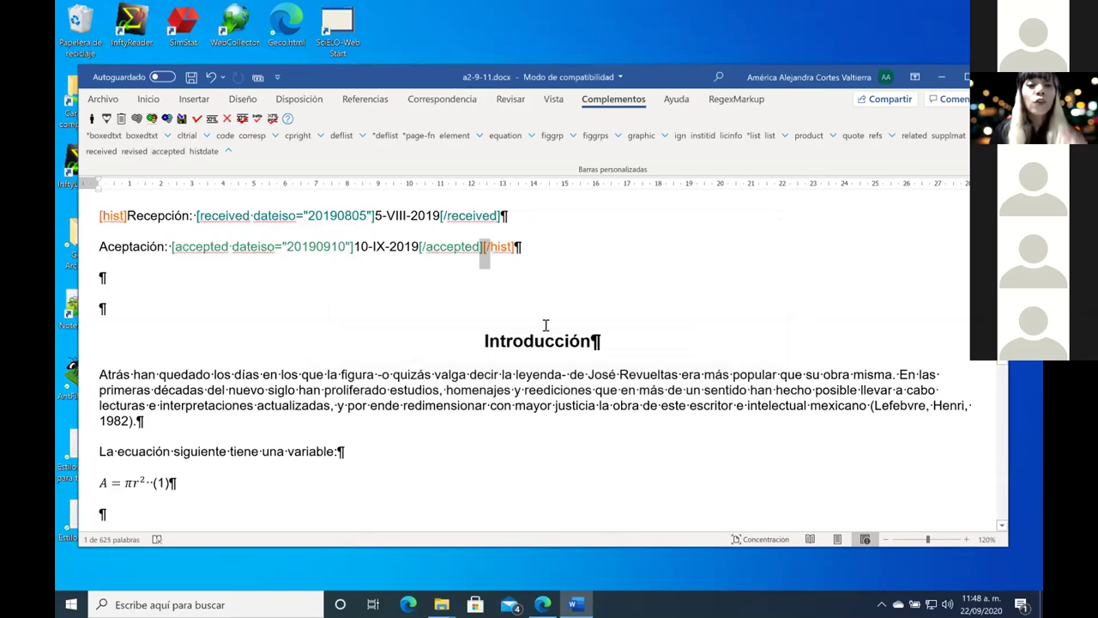
# Step: Review the tagged front matter from the article titles through the abstracts and keywords, and look over the untagged body text below
pyautogui.scroll(2, 541, 331)
pyautogui.scroll(20, 545, 325)
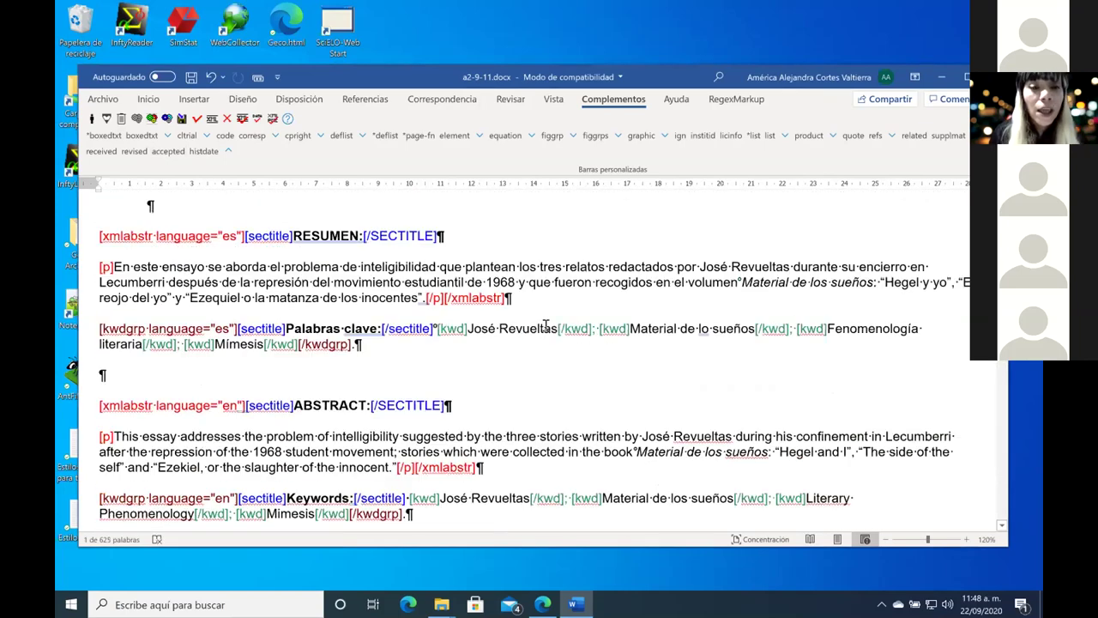
pyautogui.scroll(-10, 545, 326)
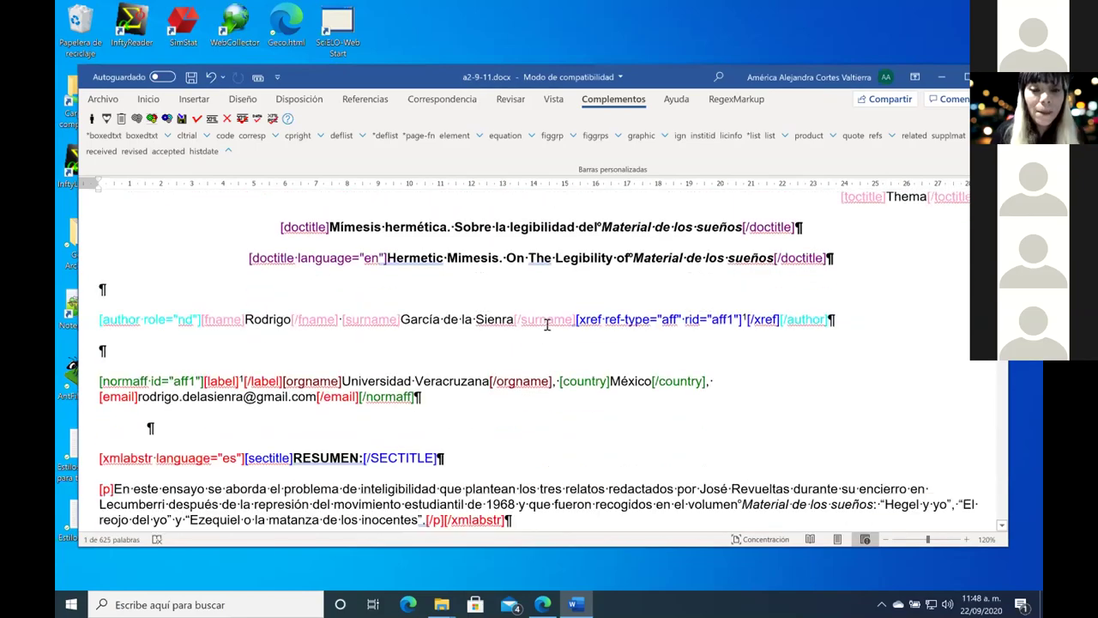
pyautogui.scroll(-10, 547, 324)
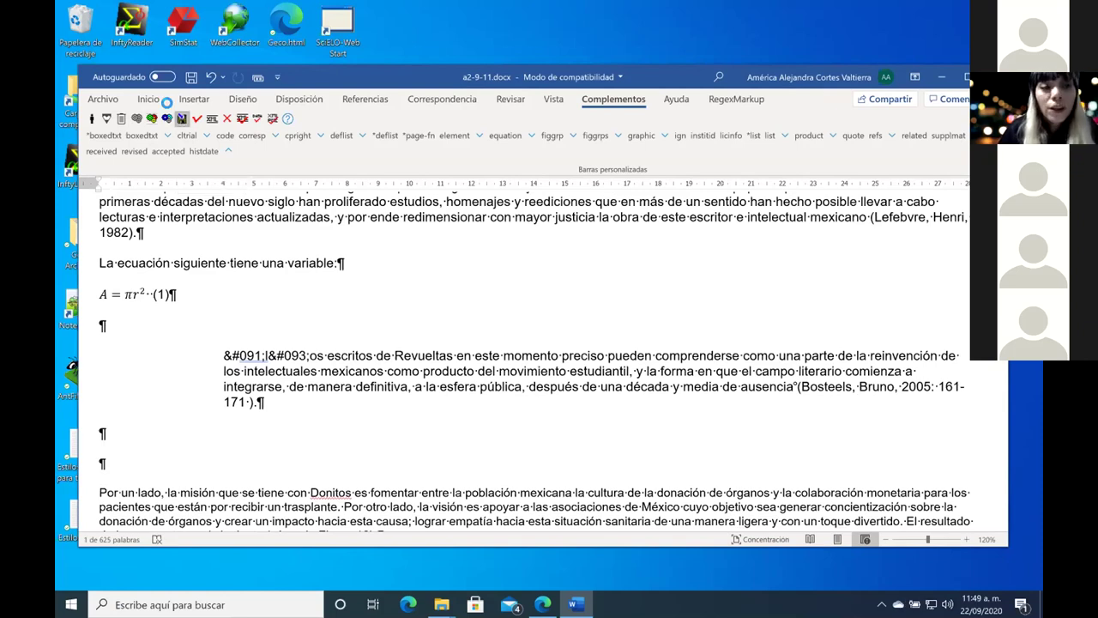
# Step: Save the marked-up document with its tagged front matter
pyautogui.click(182, 120)
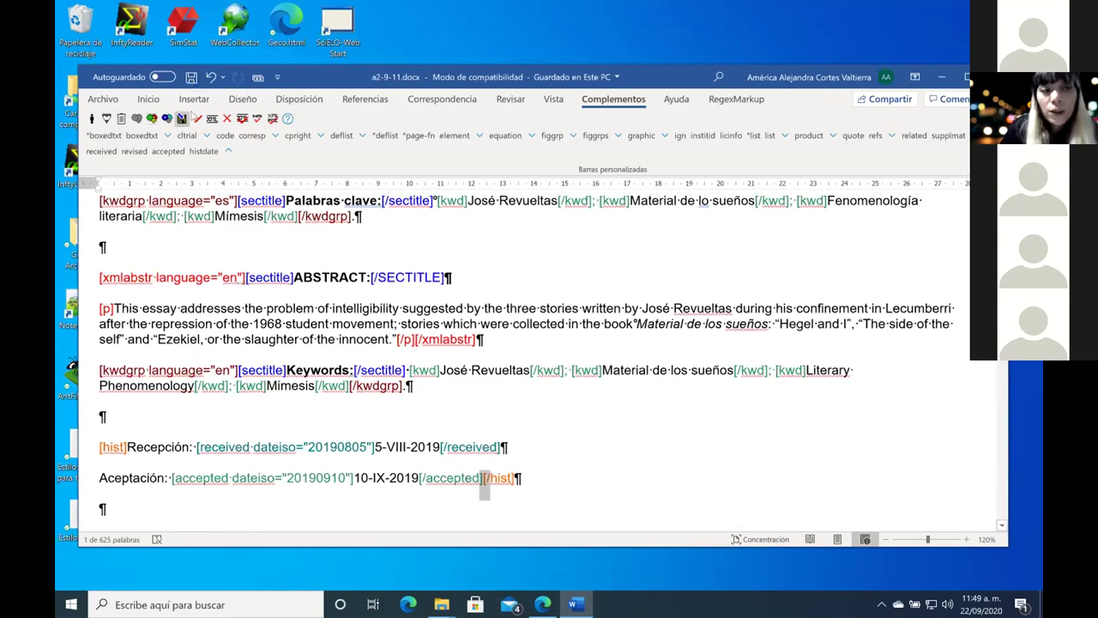
pyautogui.scroll(-2, 454, 270)
pyautogui.scroll(-8, 455, 270)
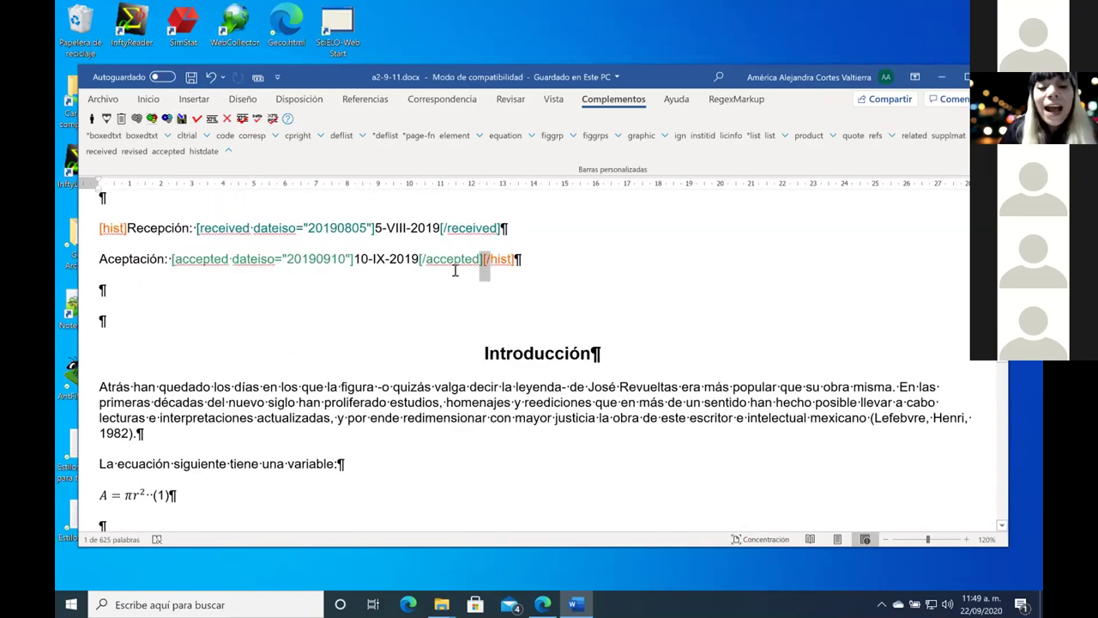
pyautogui.scroll(1, 455, 270)
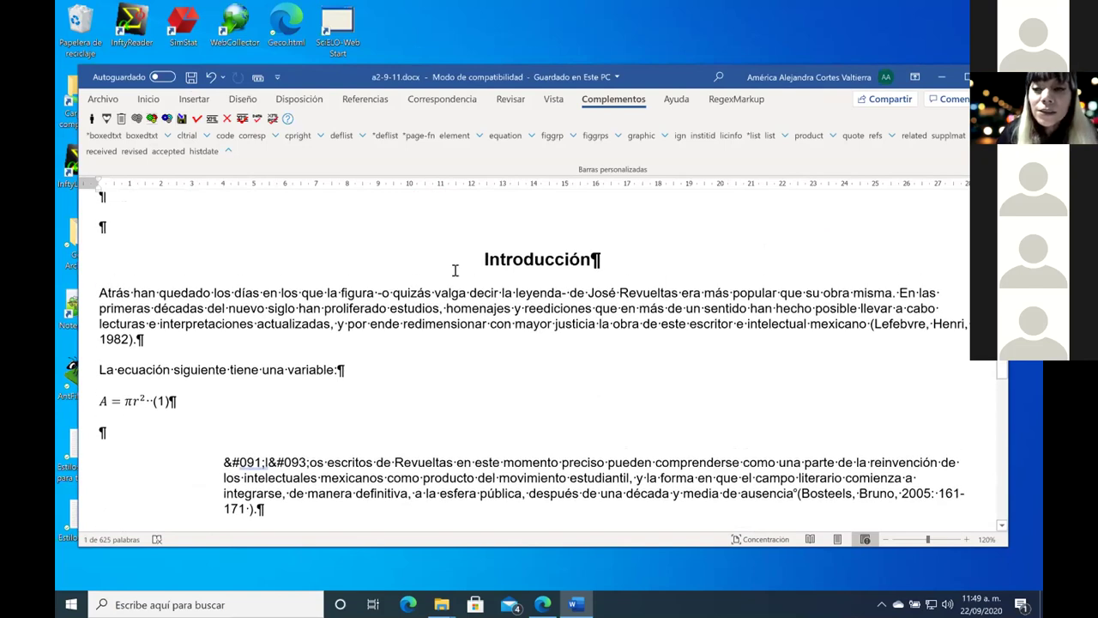
# Step: Look through the untagged article from Introducción to BIBLIOGRAFÍA, including the equation, block quotation, Figura 12, Conclusiones and Agradecimientos
pyautogui.moveTo(572, 8)
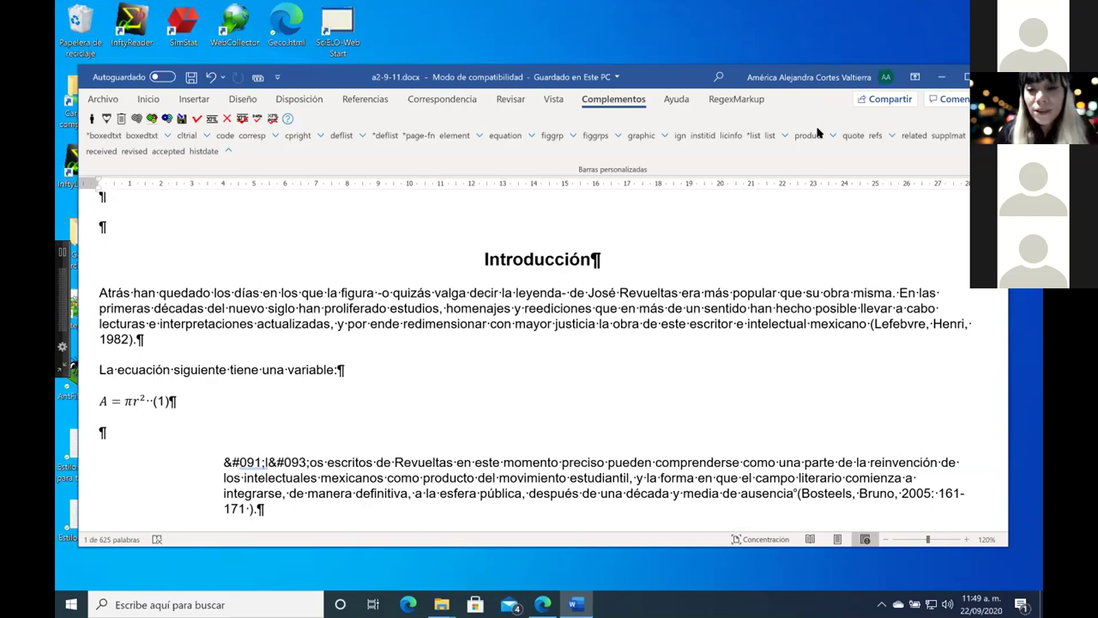
pyautogui.scroll(1, 699, 214)
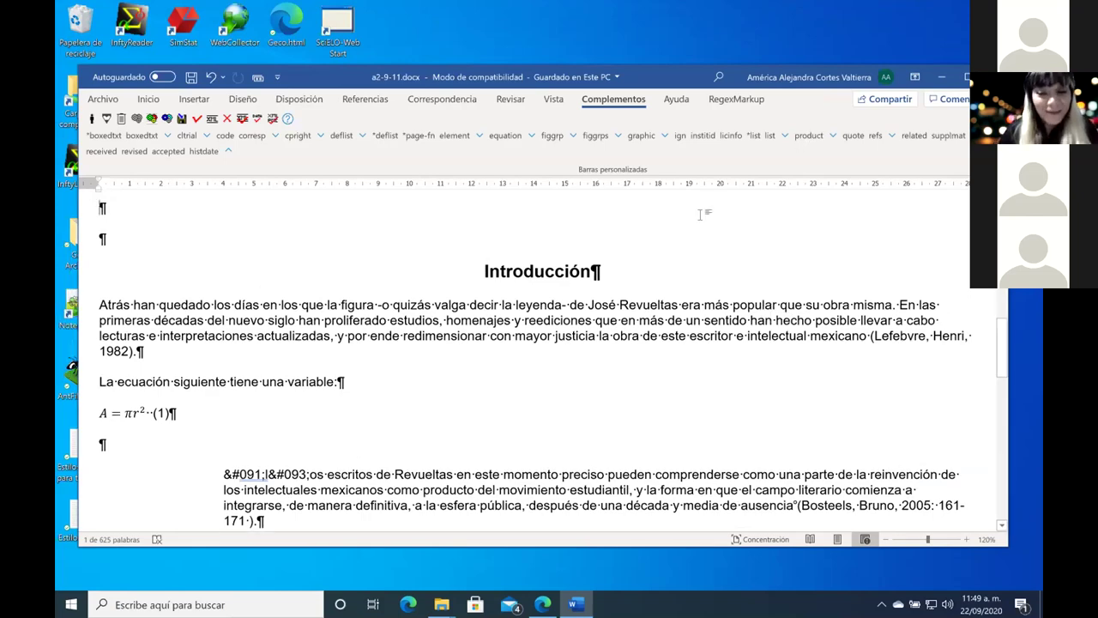
pyautogui.scroll(1, 699, 214)
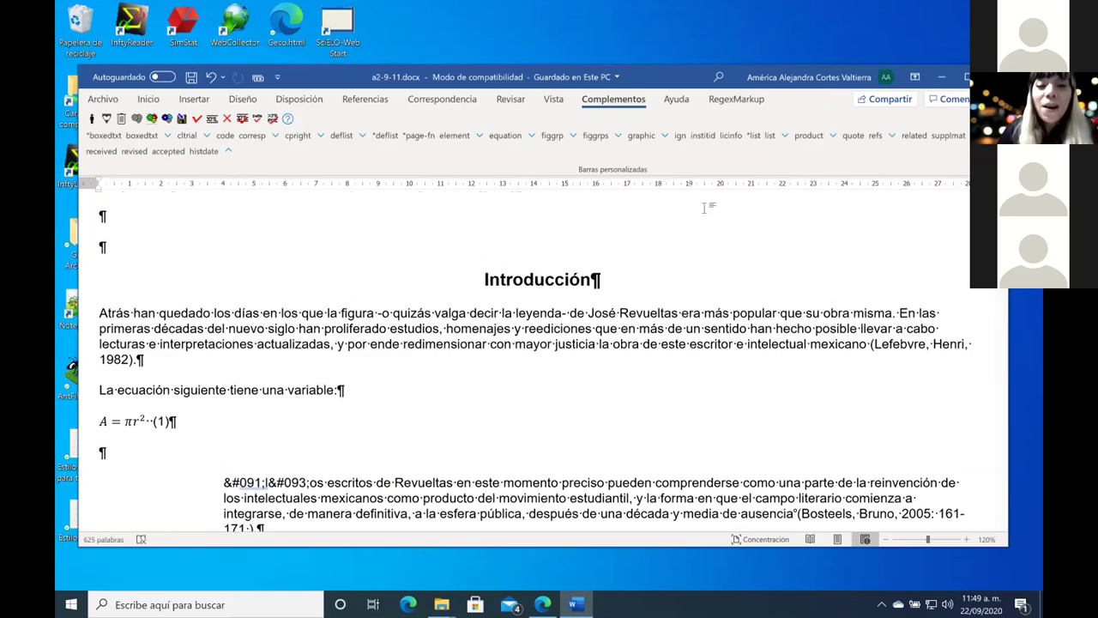
pyautogui.scroll(-10, 704, 206)
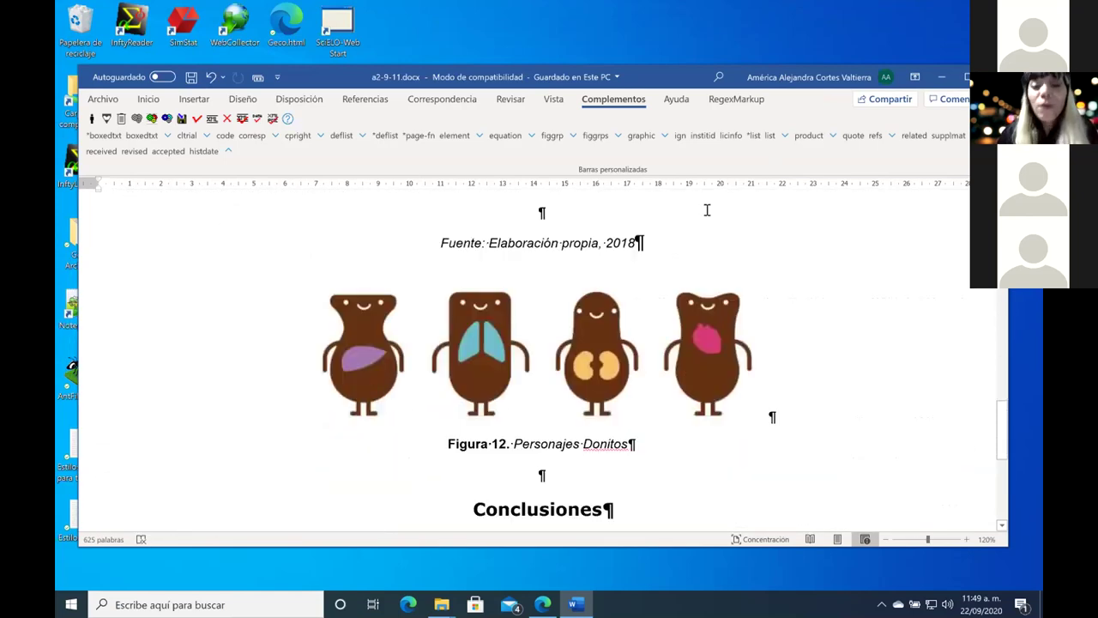
pyautogui.scroll(15, 707, 210)
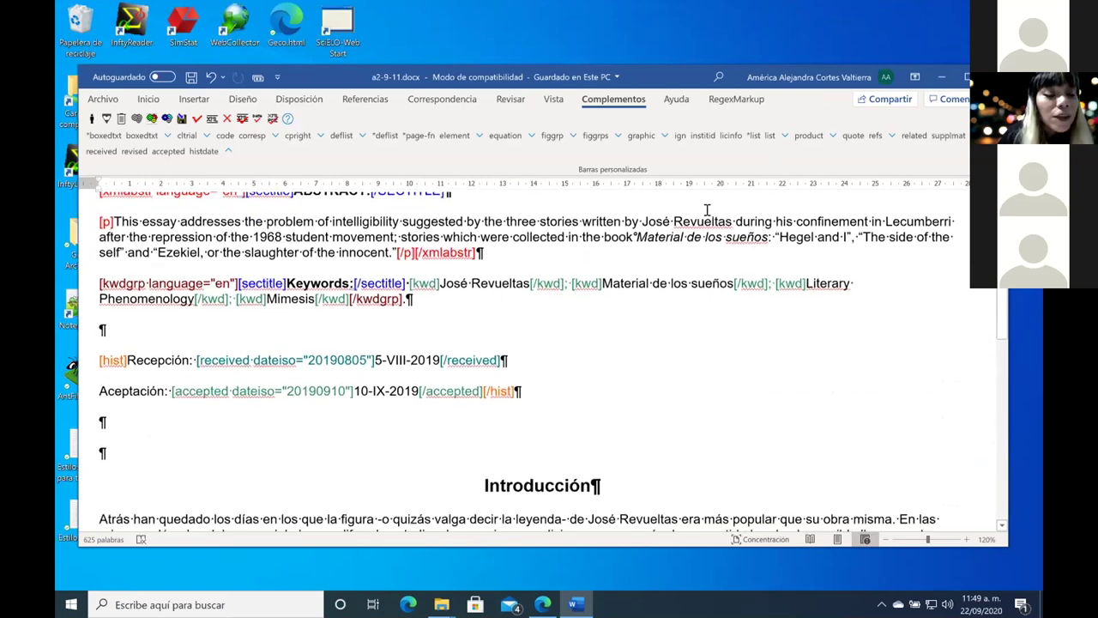
pyautogui.scroll(-4, 707, 211)
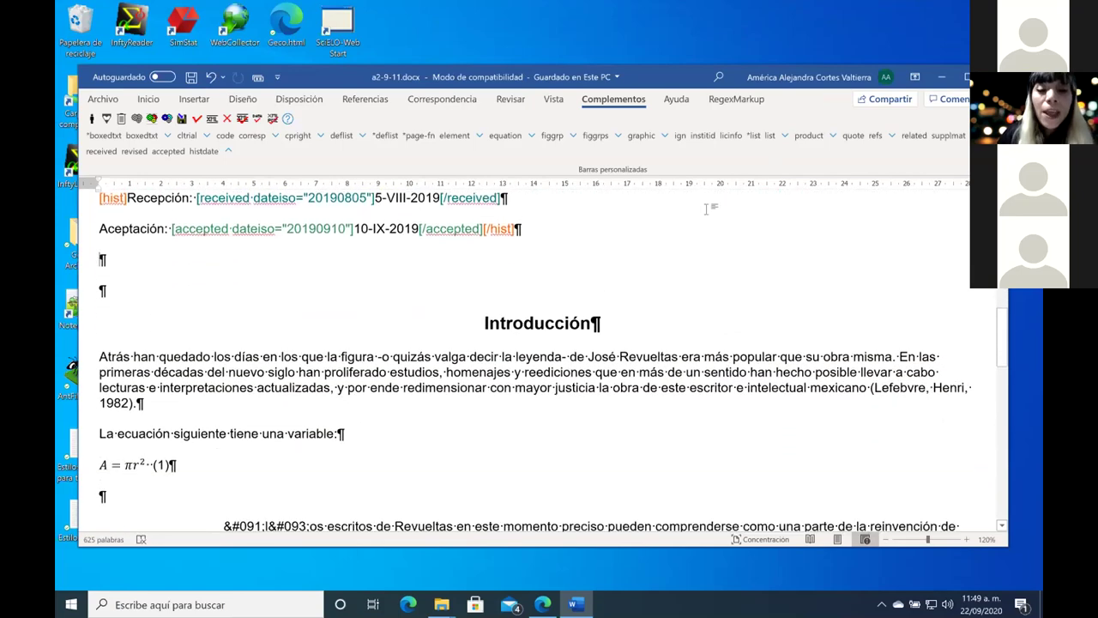
pyautogui.scroll(-1, 707, 208)
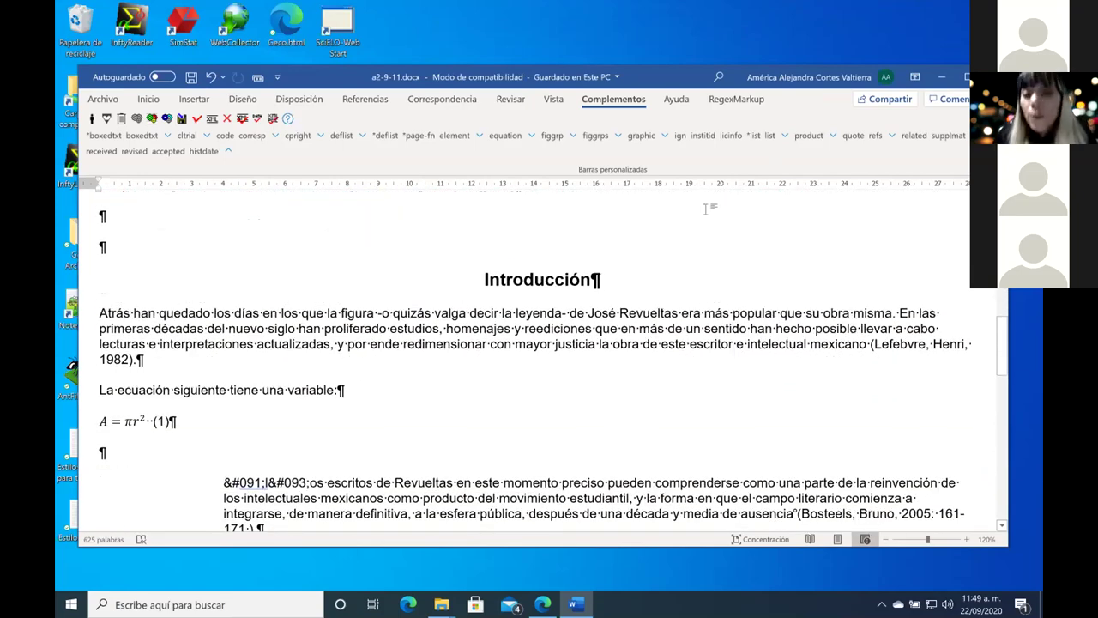
pyautogui.scroll(-1, 707, 209)
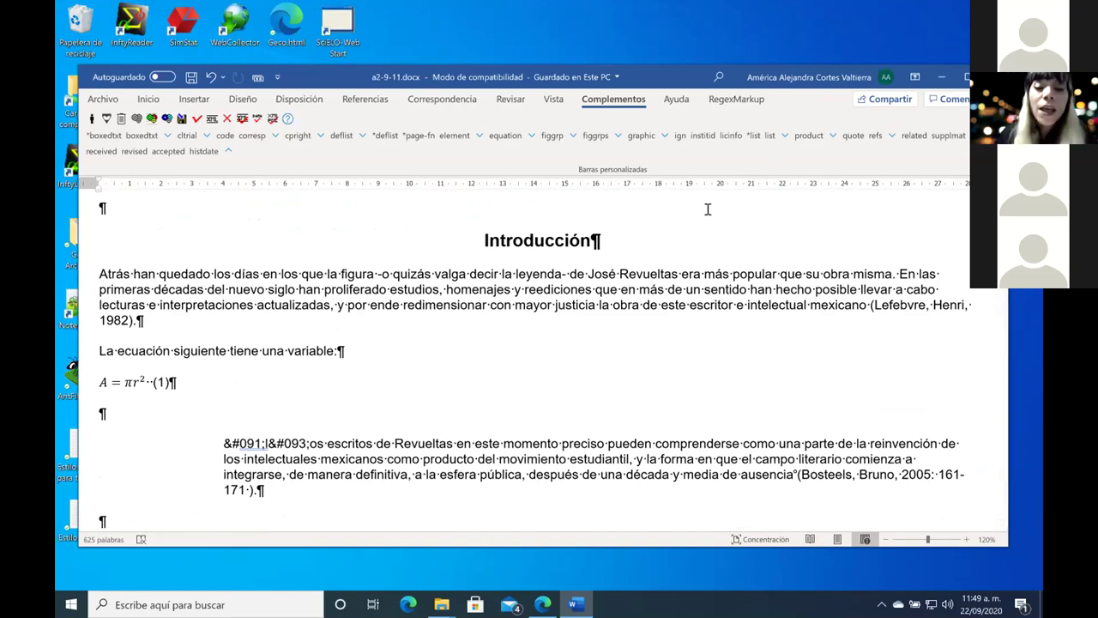
pyautogui.scroll(-6, 708, 209)
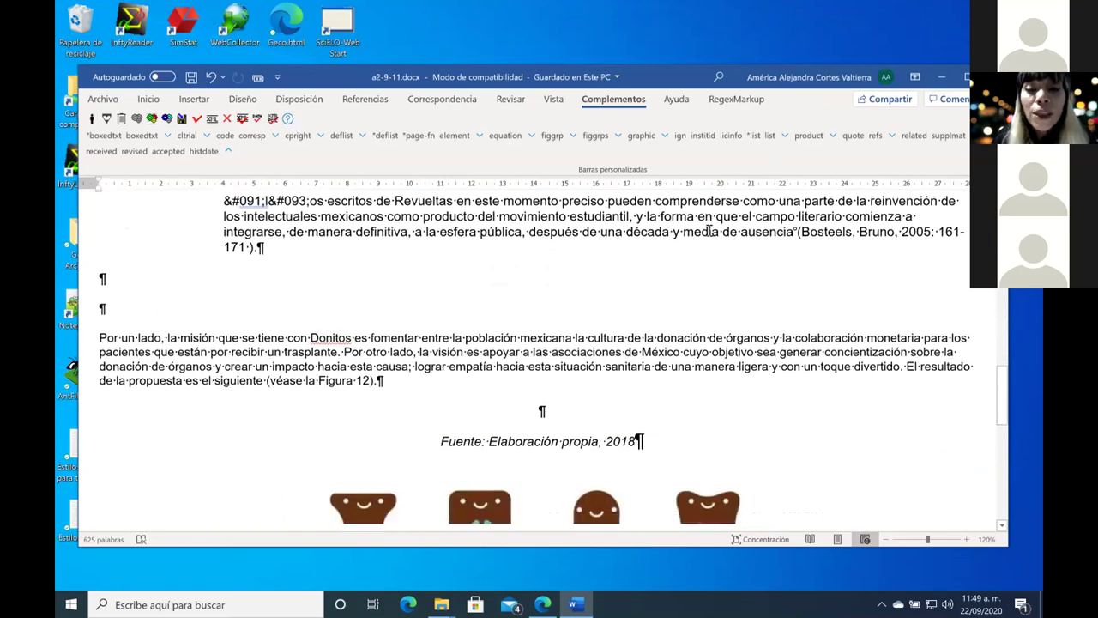
pyautogui.scroll(-1, 710, 230)
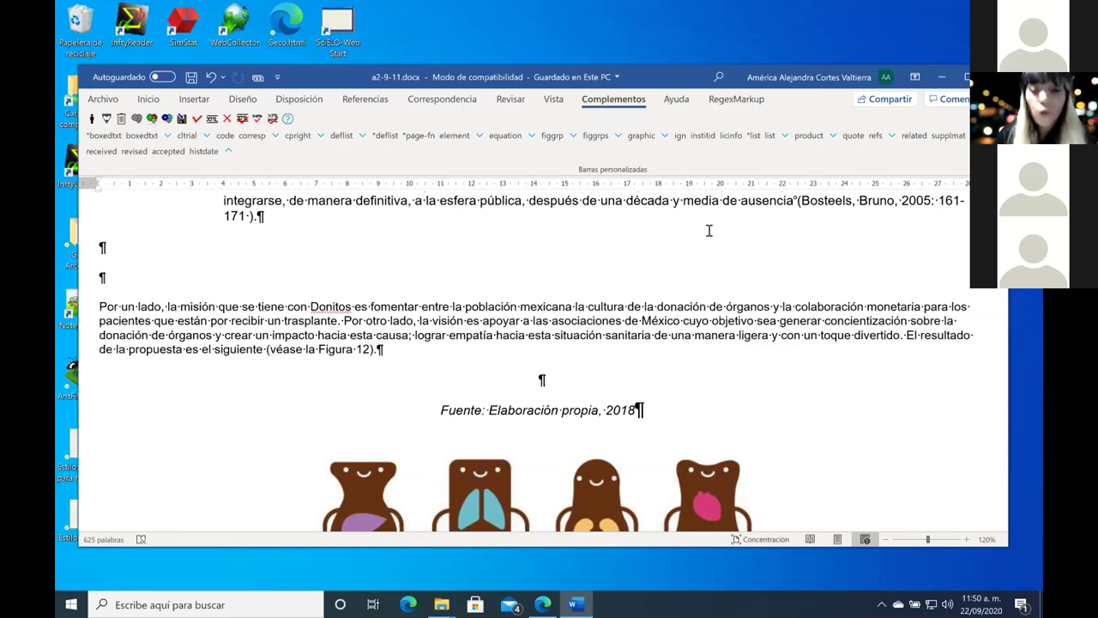
pyautogui.scroll(-1, 698, 250)
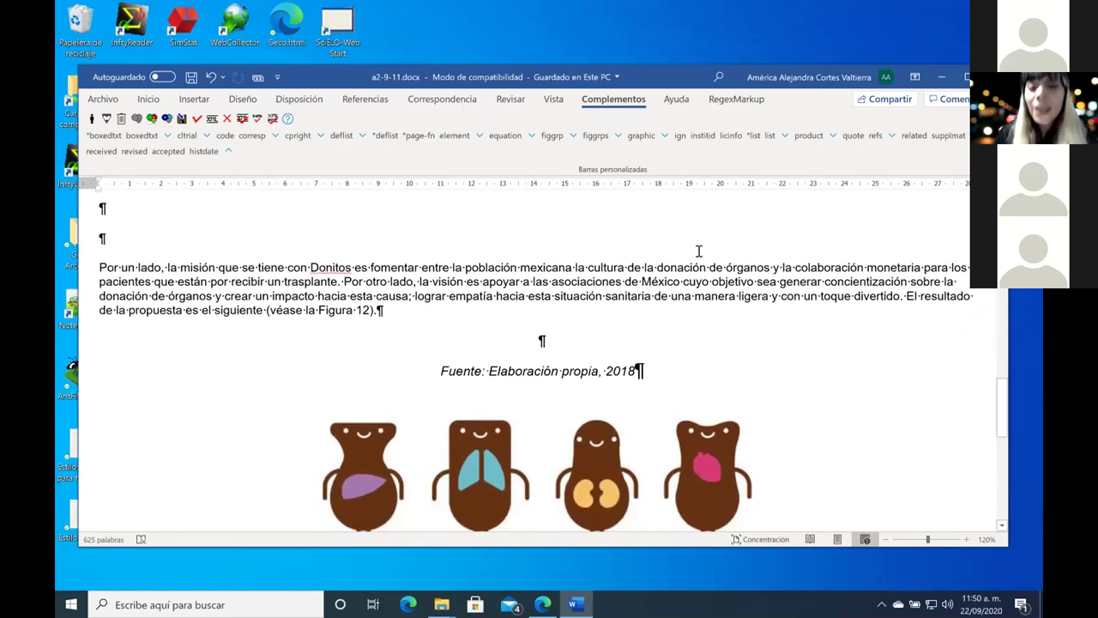
pyautogui.scroll(12, 698, 250)
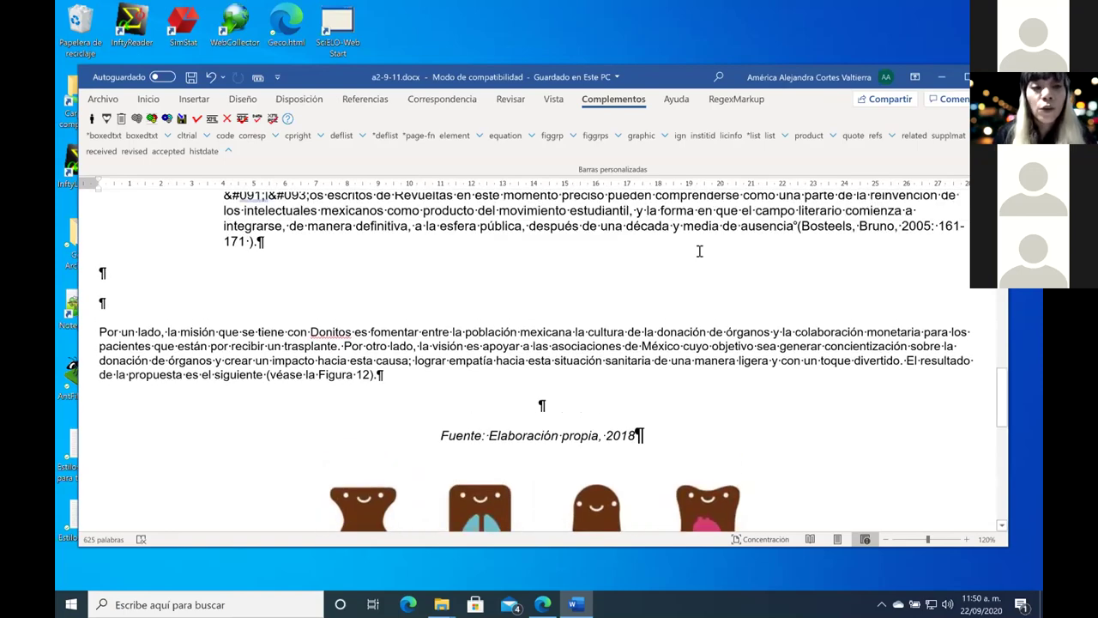
pyautogui.scroll(2, 699, 251)
pyautogui.scroll(-8, 698, 250)
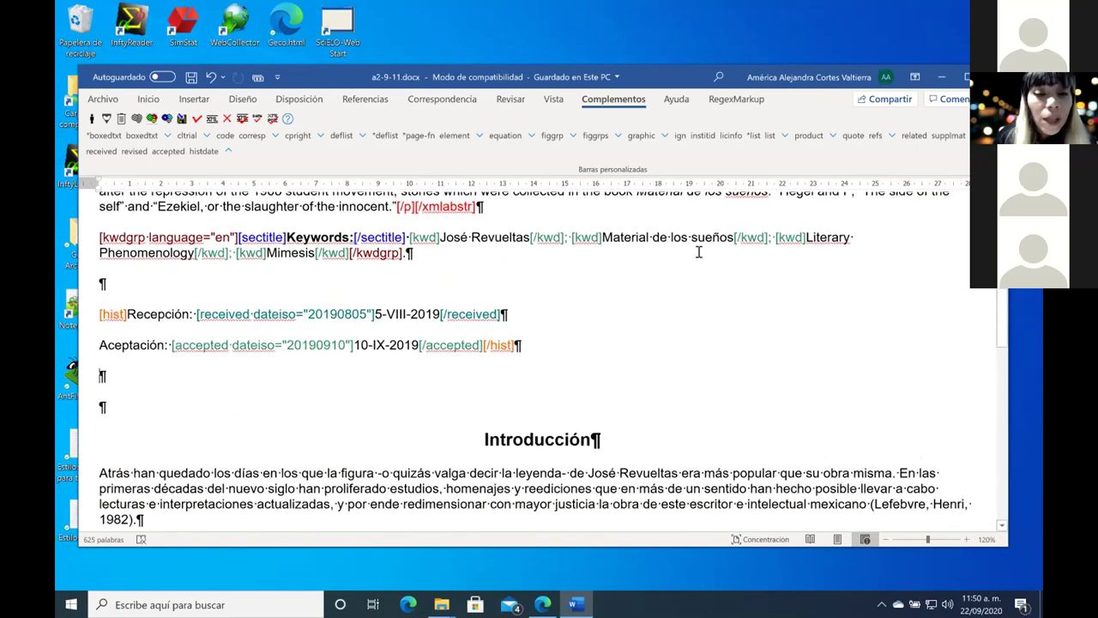
pyautogui.scroll(-8, 698, 251)
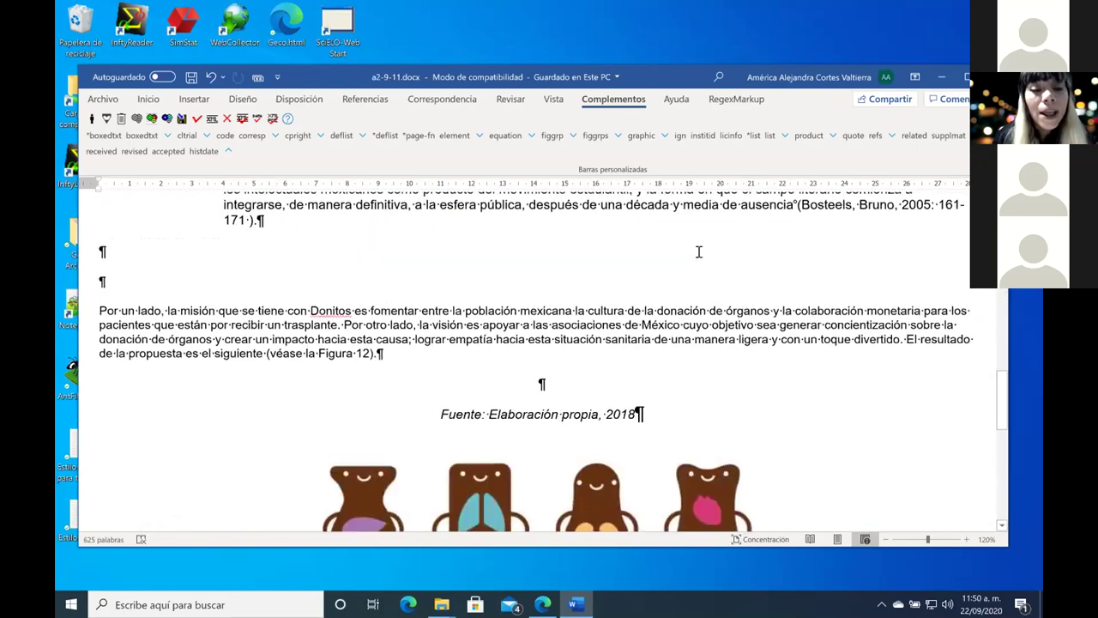
pyautogui.scroll(-6, 699, 251)
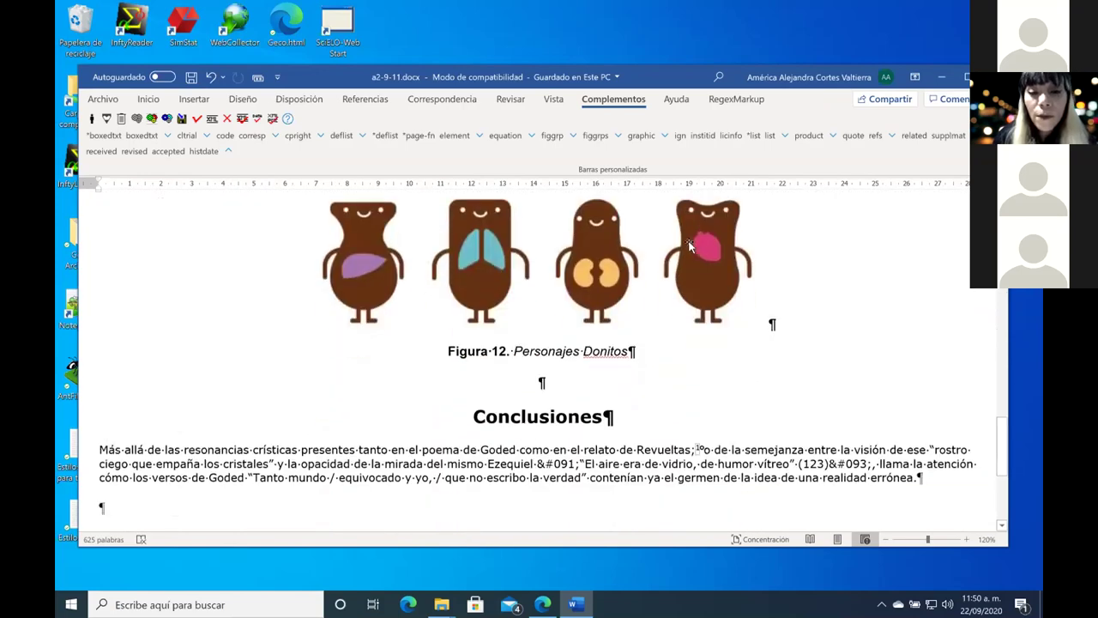
pyautogui.scroll(-3, 698, 251)
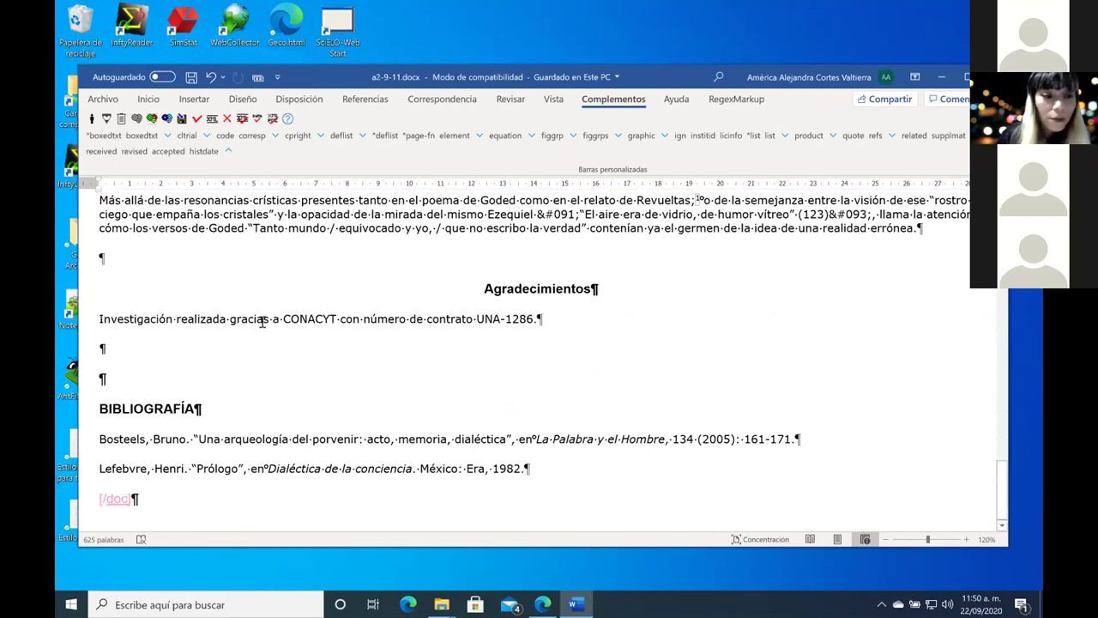
# Step: Mark the BIBLIOGRAFÍA heading together with the two references below it, stopping before the closing doc tag, with the refs tag
pyautogui.click(100, 409)
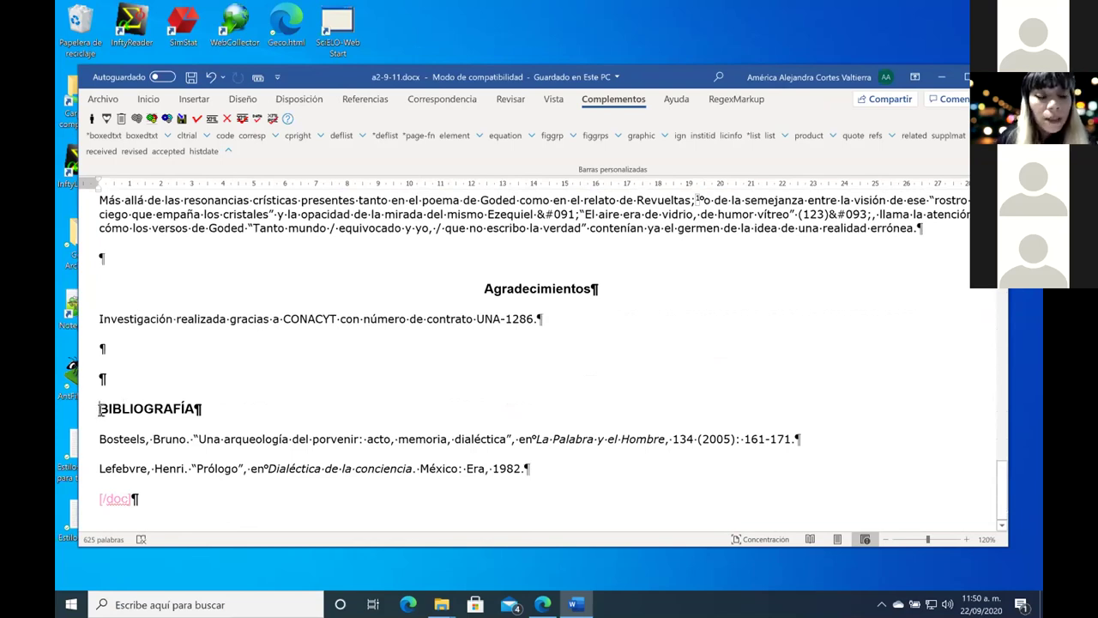
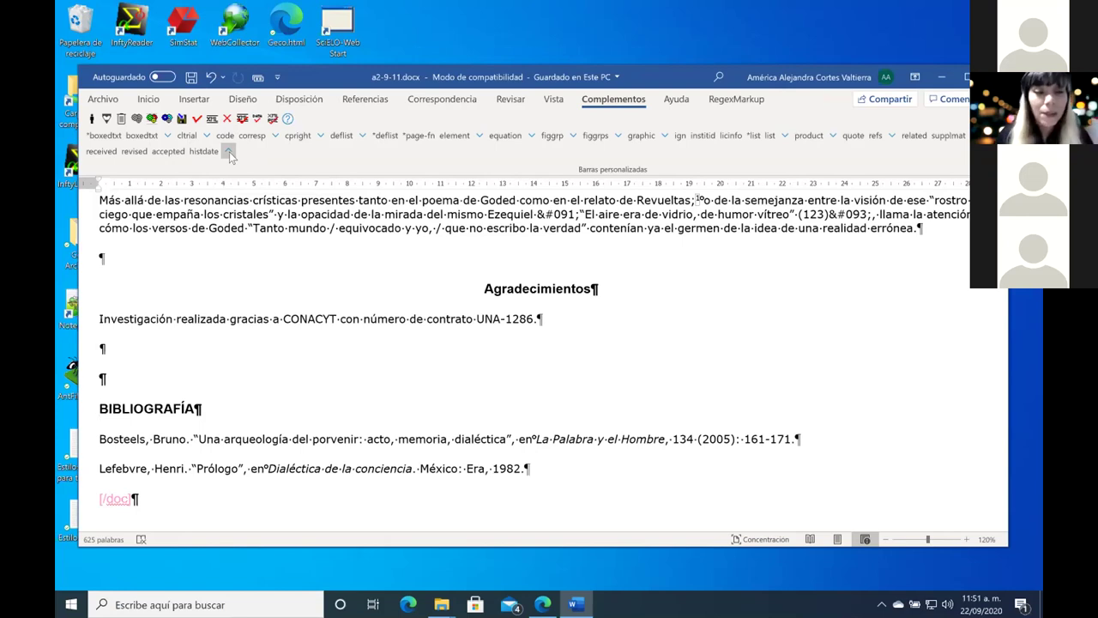
pyautogui.click(228, 151)
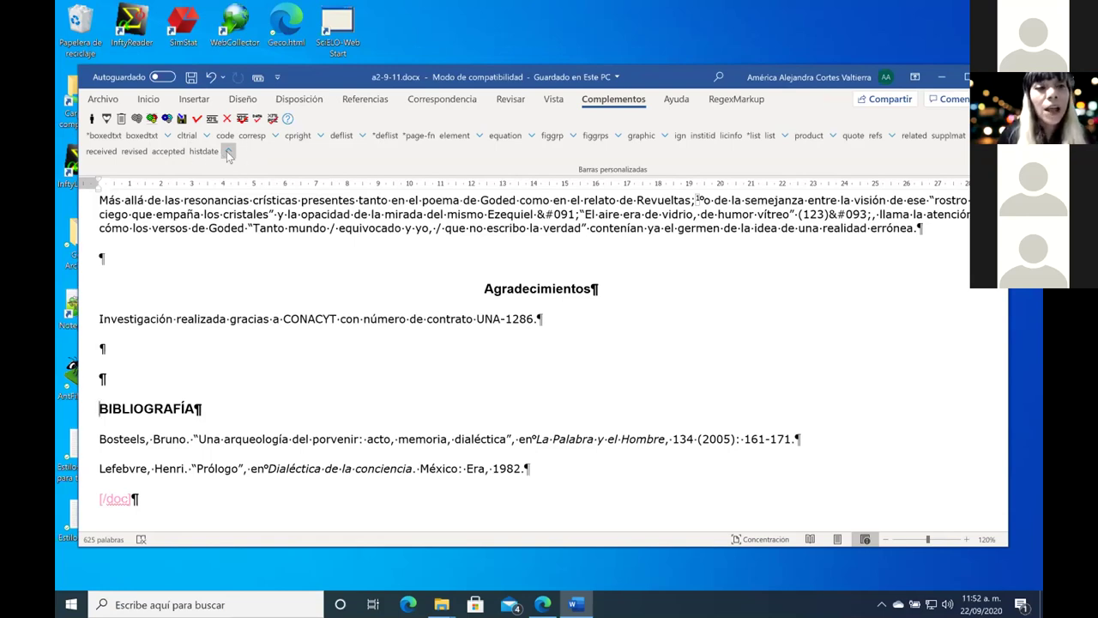
pyautogui.click(227, 152)
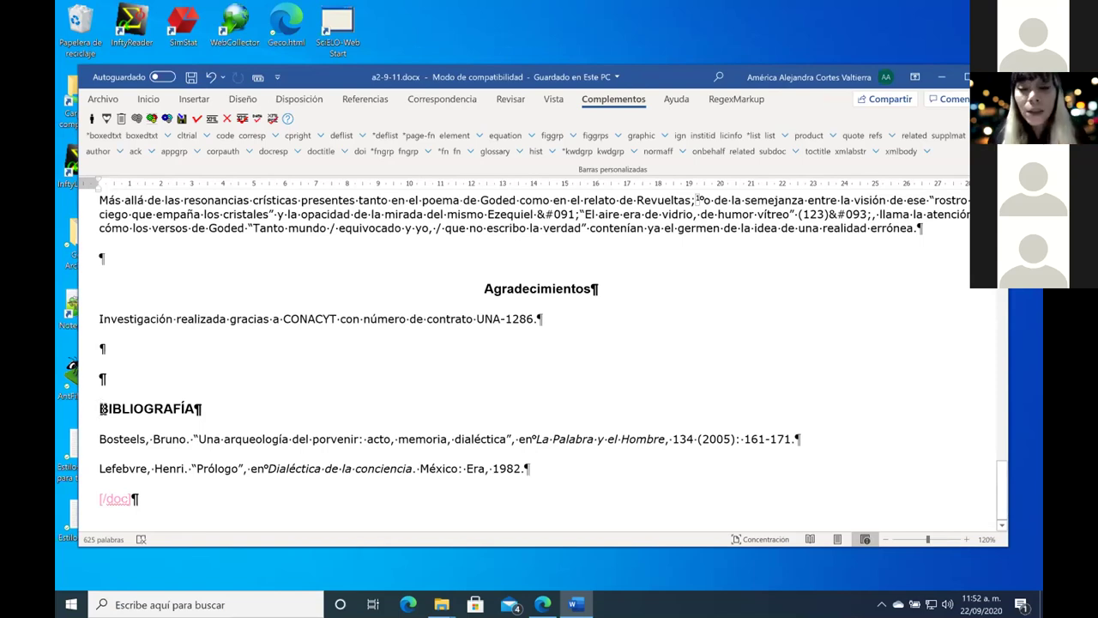
pyautogui.tripleClick(102, 409)
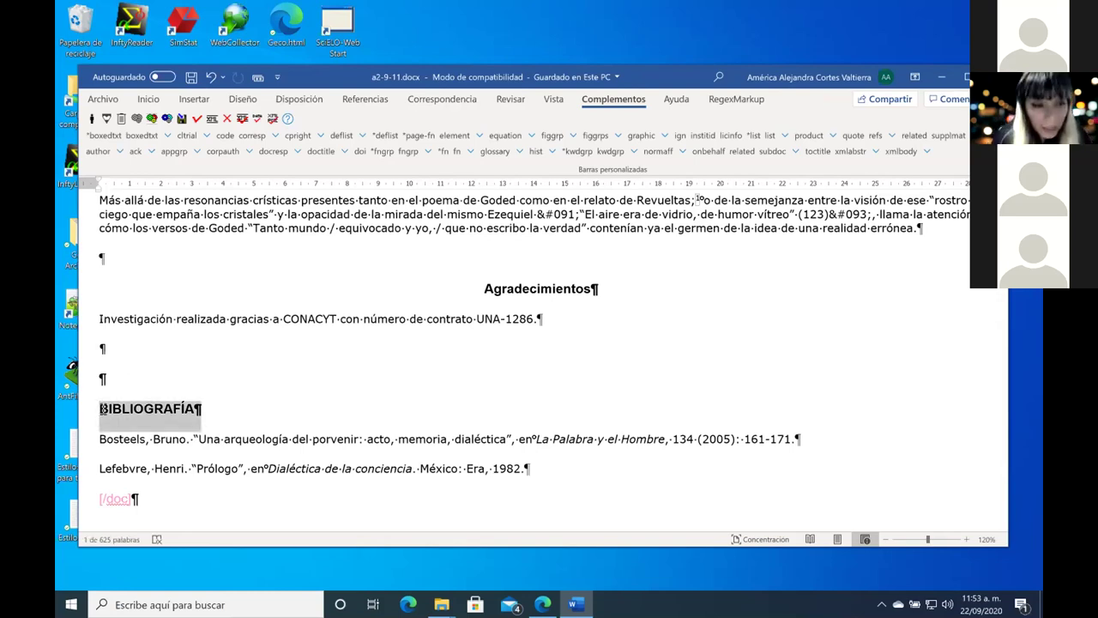
pyautogui.hotkey('shift', 'Down')
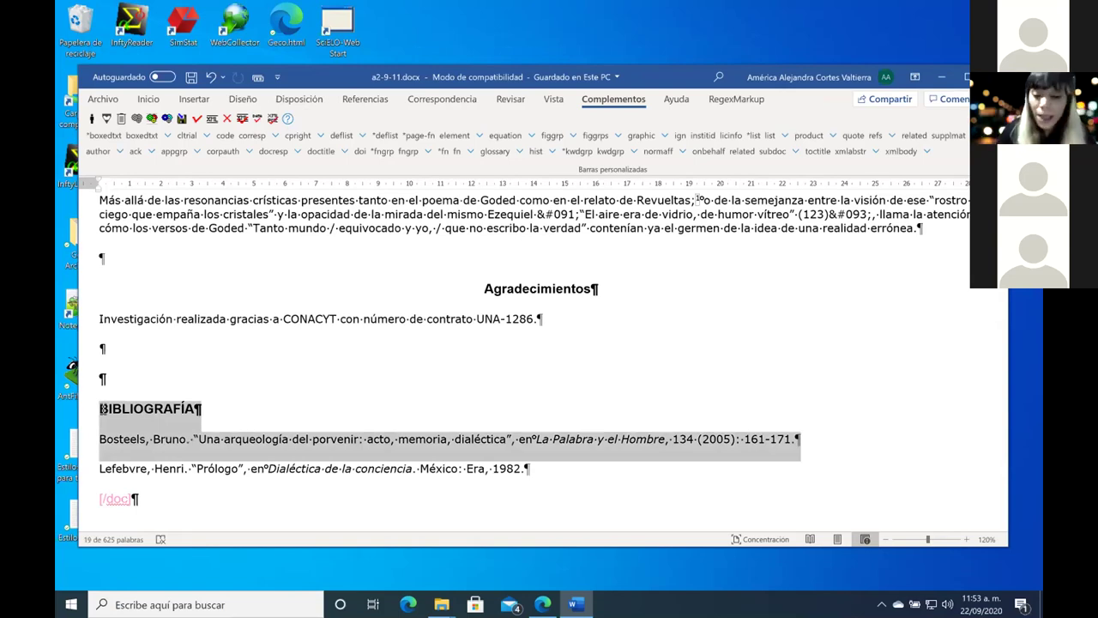
pyautogui.hotkey('shift', 'Down')
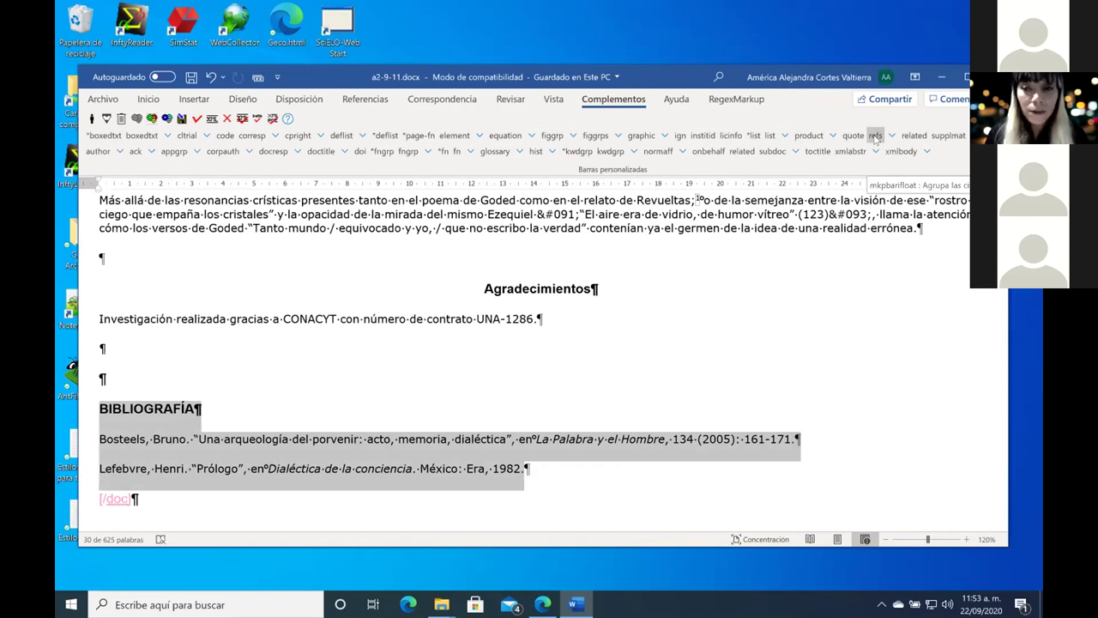
pyautogui.click(875, 138)
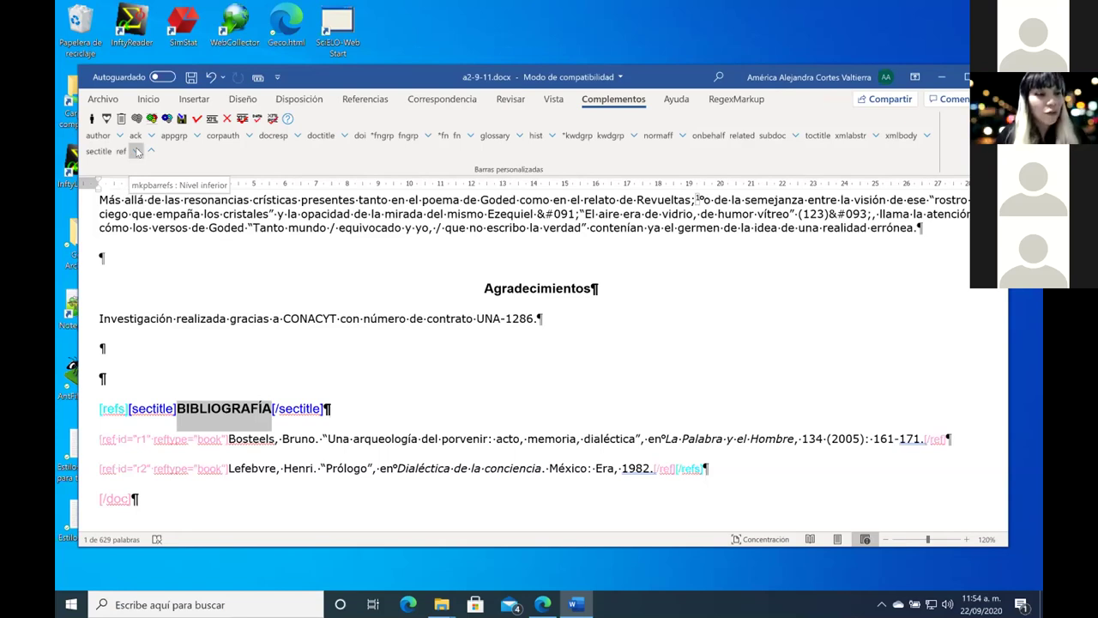
# Step: Examine the opening and closing refs, sectitle and ref tags around the BIBLIOGRAFÍA heading and each reference
pyautogui.click(336, 417)
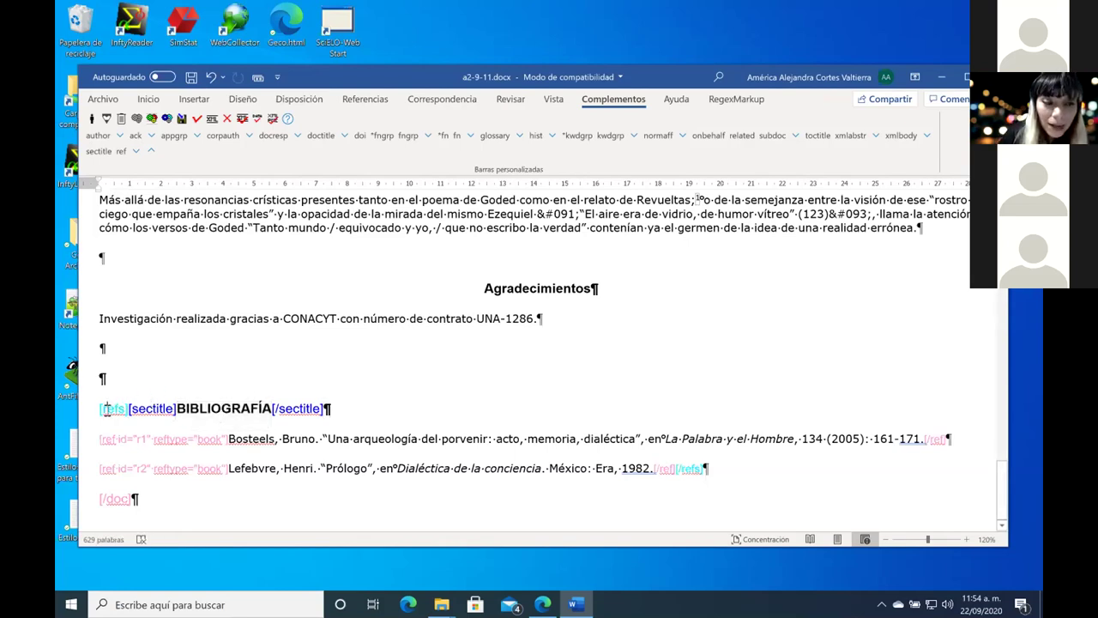
pyautogui.doubleClick(130, 409)
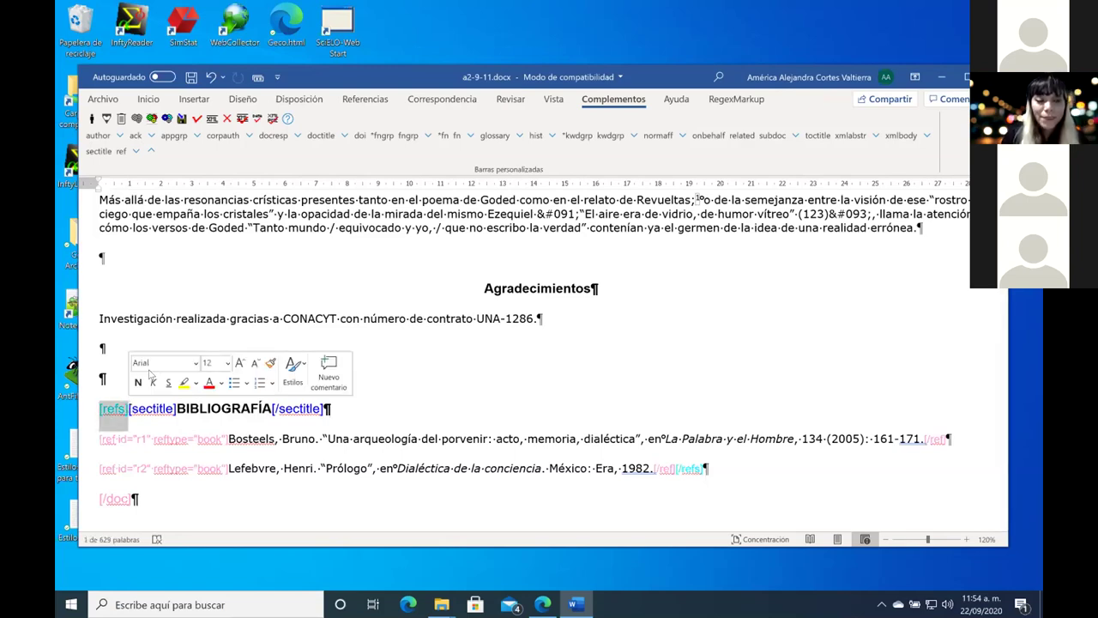
pyautogui.click(146, 408)
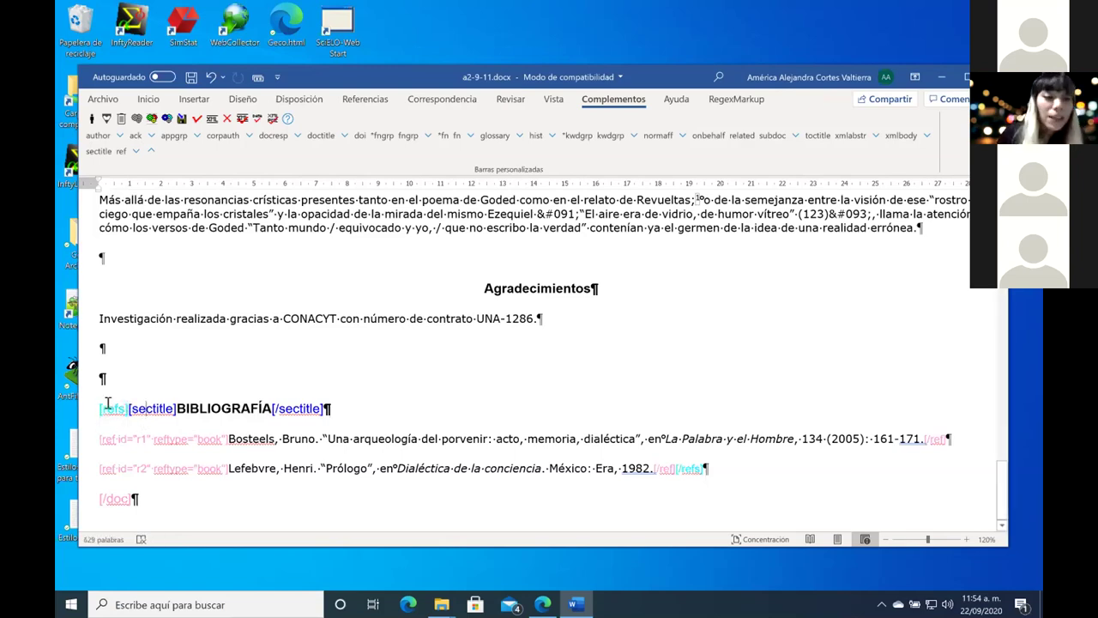
pyautogui.click(106, 406)
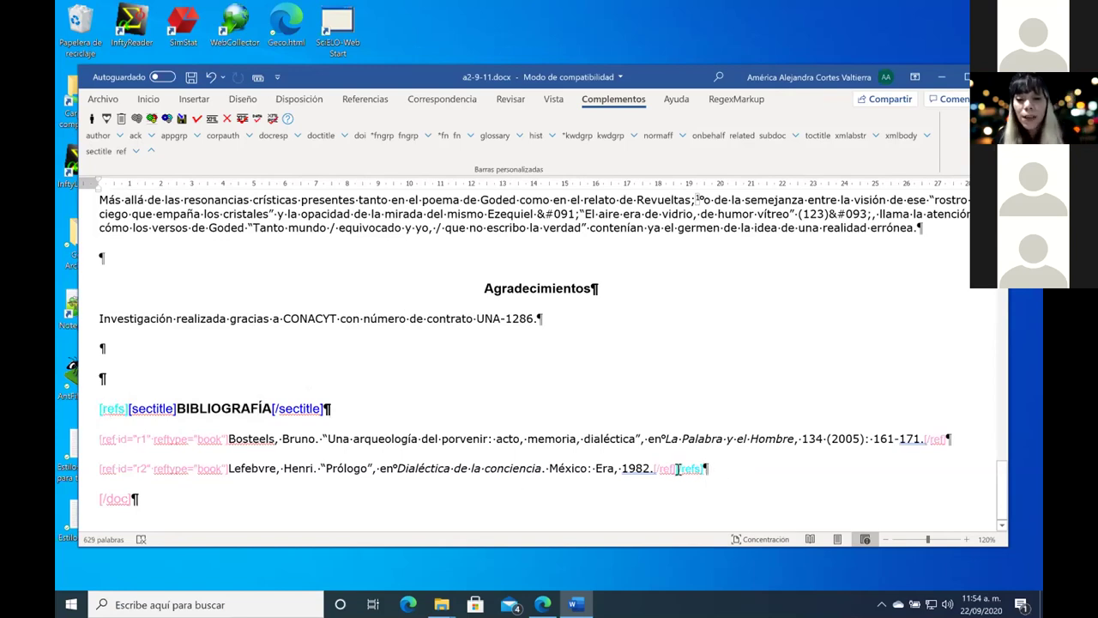
pyautogui.moveTo(678, 469); pyautogui.dragTo(697, 469)
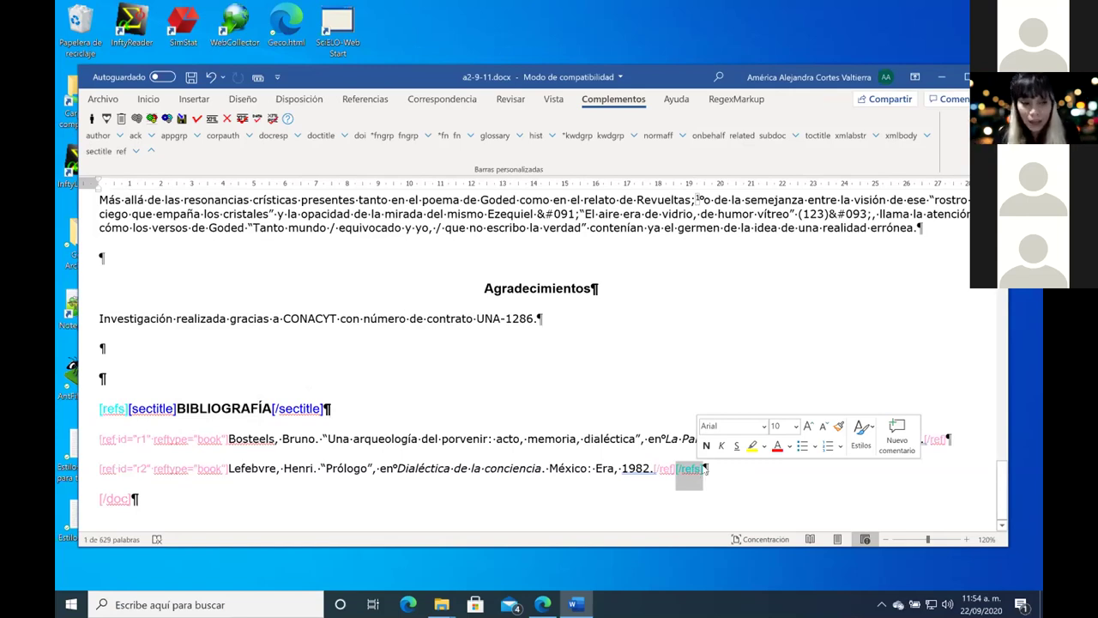
pyautogui.click(152, 409)
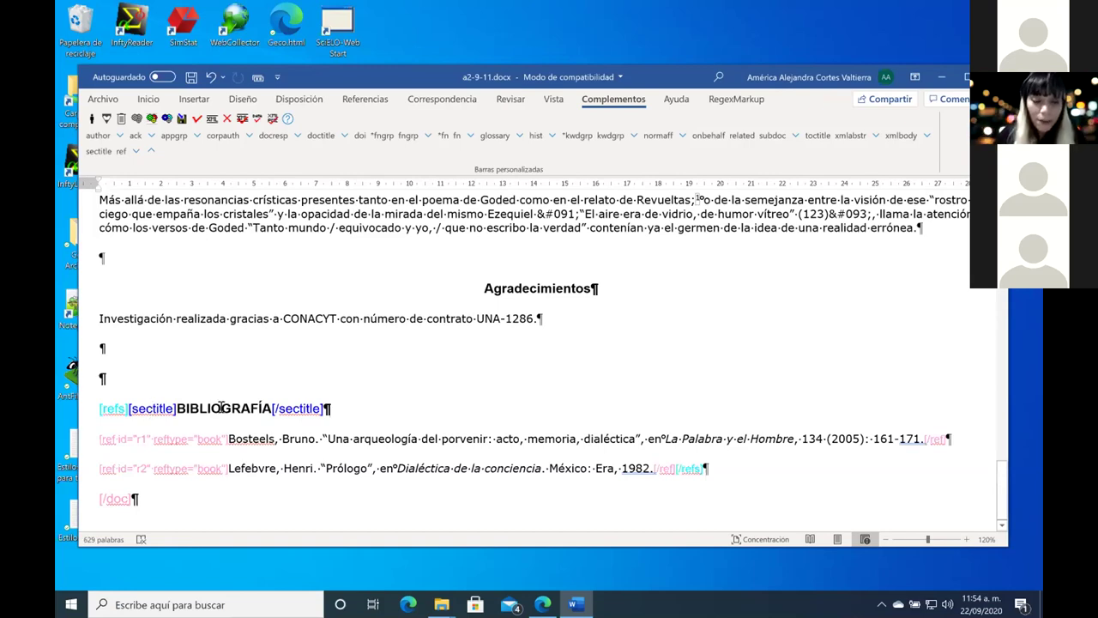
pyautogui.click(105, 463)
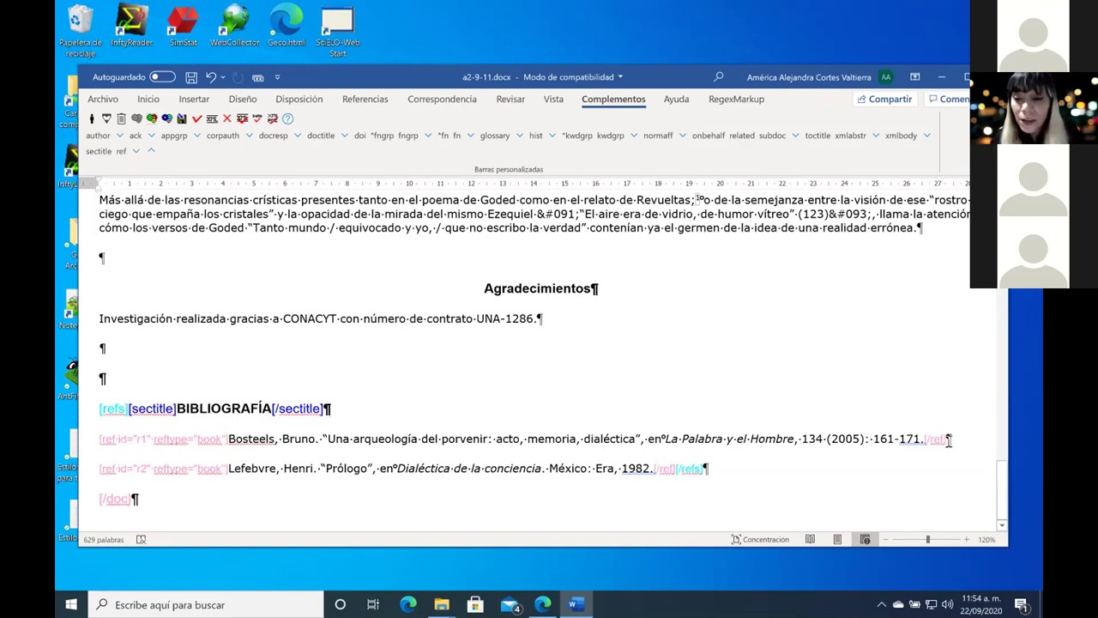
pyautogui.moveTo(940, 439); pyautogui.dragTo(924, 441)
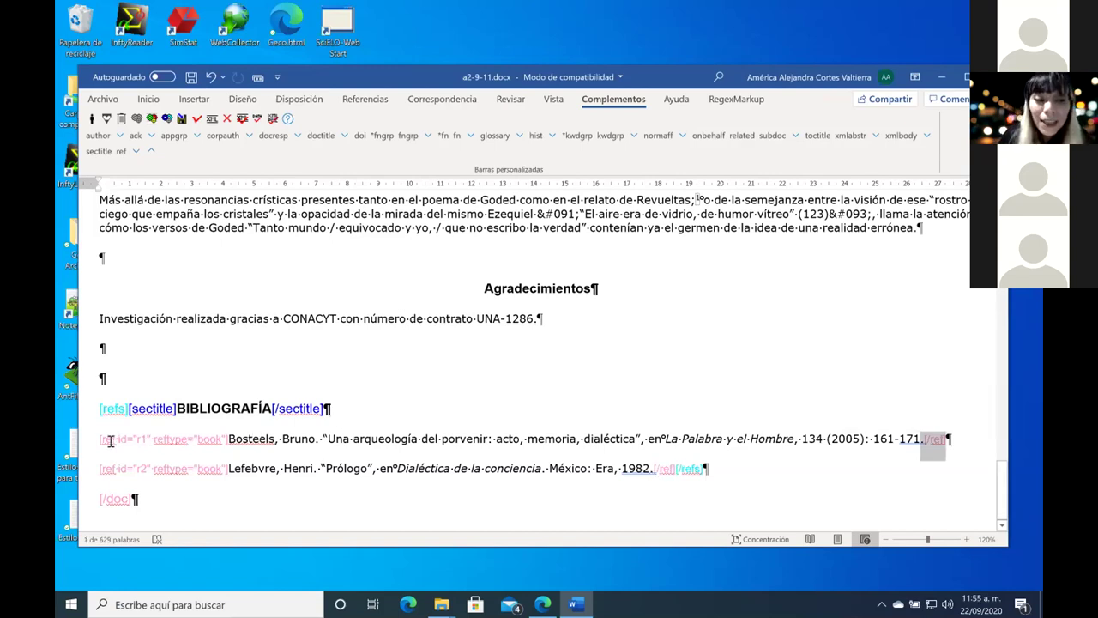
# Step: Examine the id and reftype attributes in the opening ref tags of both bibliography references
pyautogui.click(105, 468)
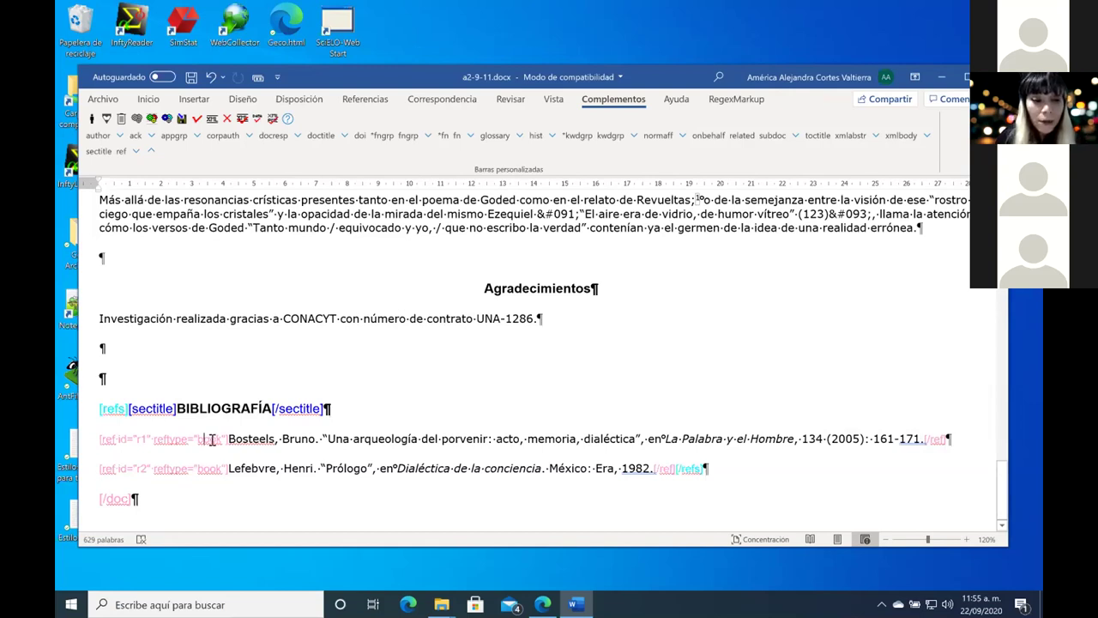
pyautogui.doubleClick(212, 439)
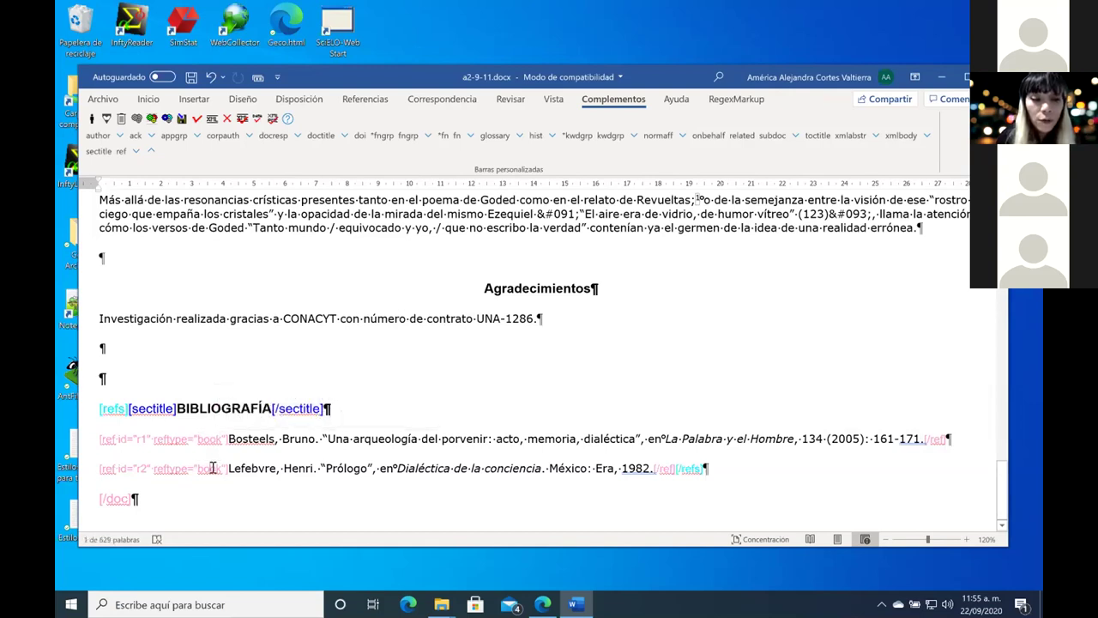
pyautogui.doubleClick(212, 467)
pyautogui.click(266, 485)
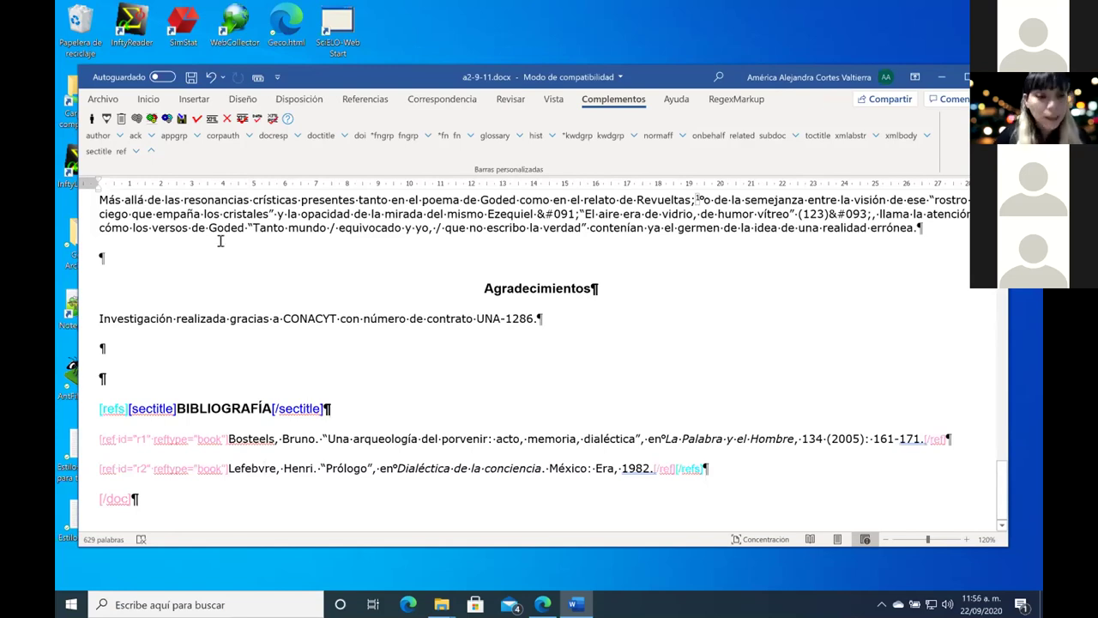
# Step: Show the tags available inside ref and mark the first reference's author name with *authors, using the role No definido
pyautogui.click(121, 152)
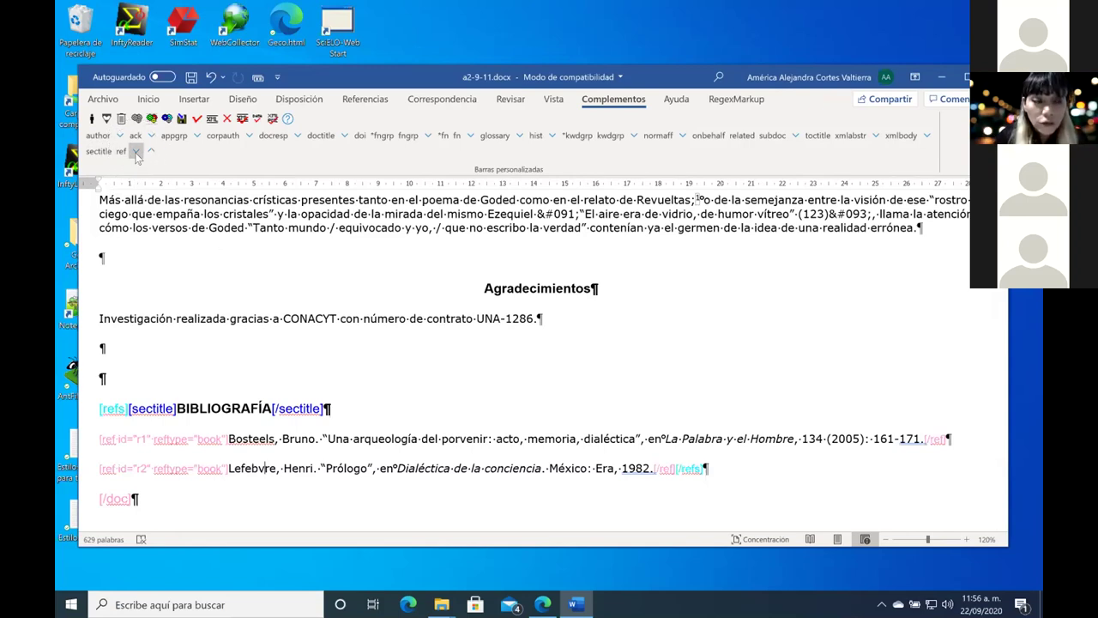
pyautogui.click(135, 152)
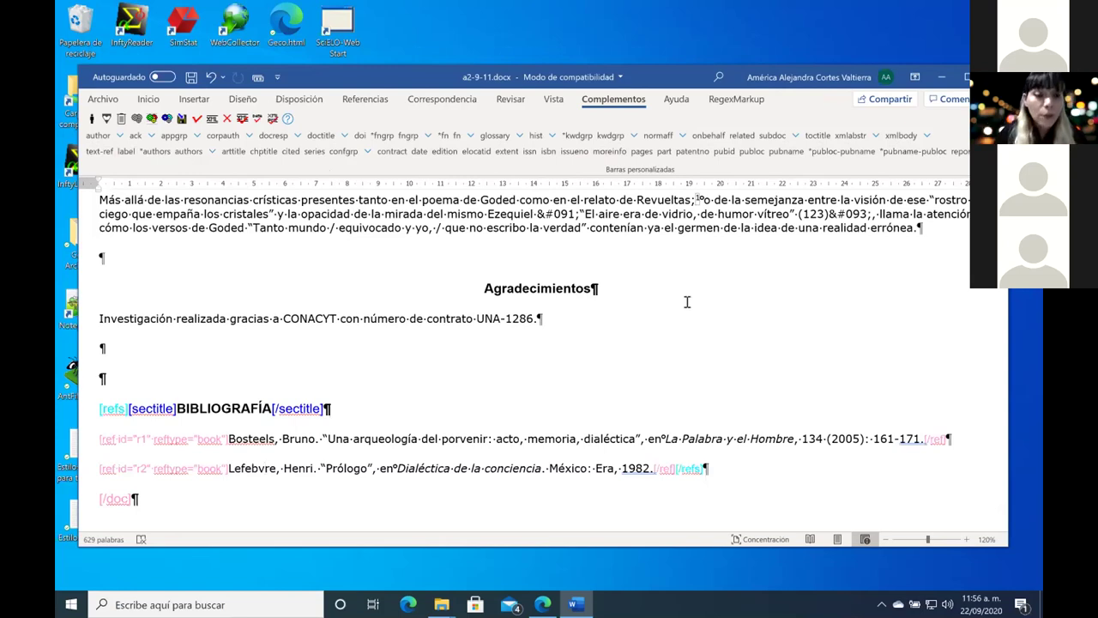
pyautogui.click(231, 441)
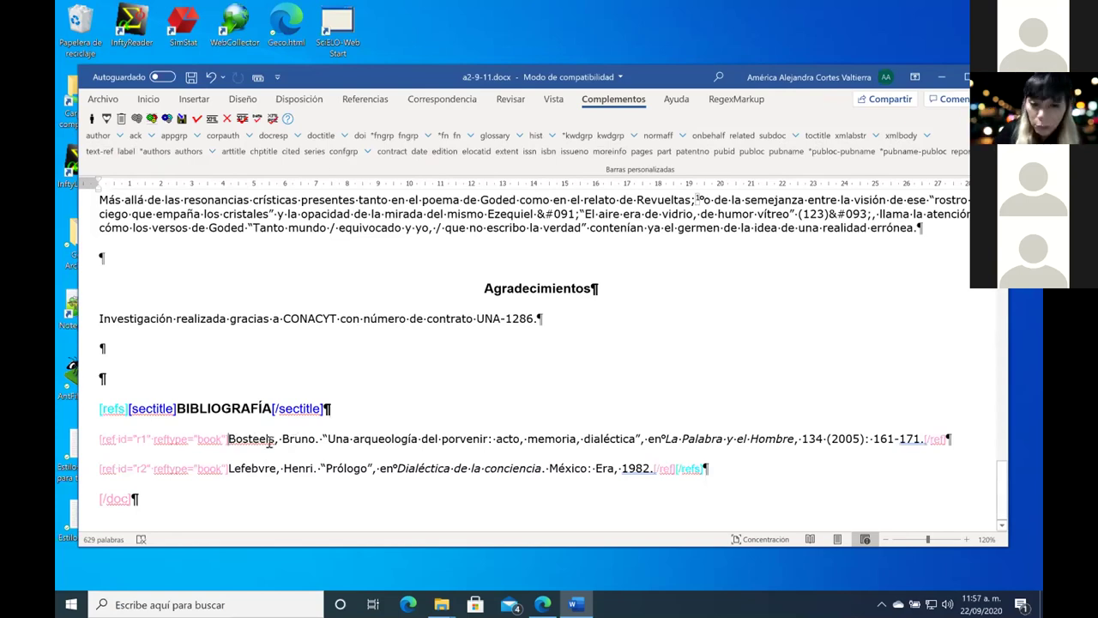
pyautogui.hotkey('shift', 'Right')
pyautogui.hotkey('shift', 'Right')
pyautogui.hotkey('shift', 'Right')
pyautogui.hotkey('shift', 'Right')
pyautogui.hotkey('shift', 'Right')
pyautogui.hotkey('shift', 'Right')
pyautogui.hotkey('shift', 'Right')
pyautogui.hotkey('shift', 'Right')
pyautogui.hotkey('shift', 'Right')
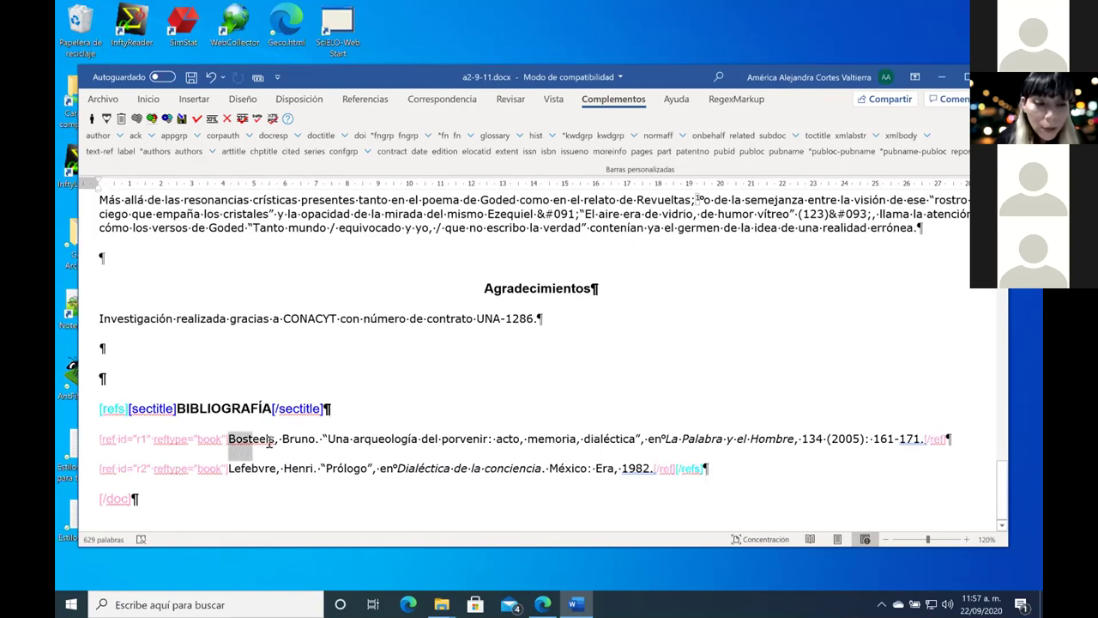
pyautogui.hotkey('shift', 'Right')
pyautogui.hotkey('shift', 'Right')
pyautogui.hotkey('shift', 'Right')
pyautogui.hotkey('shift', 'Right')
pyautogui.hotkey('shift', 'Right')
pyautogui.hotkey('shift', 'Right')
pyautogui.hotkey('shift', 'Right')
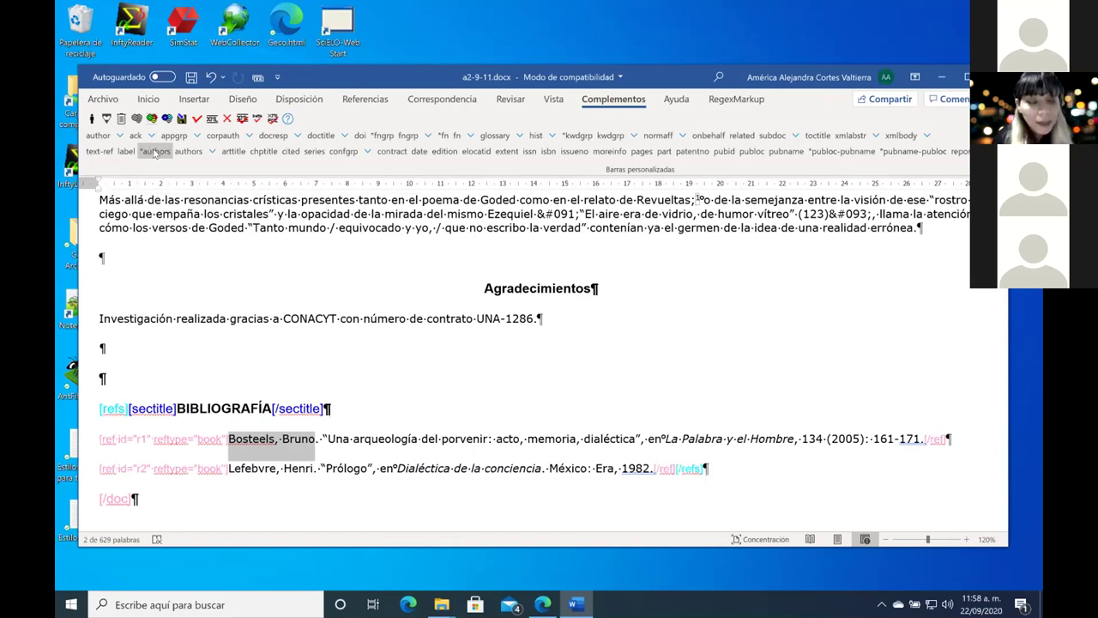
pyautogui.click(155, 152)
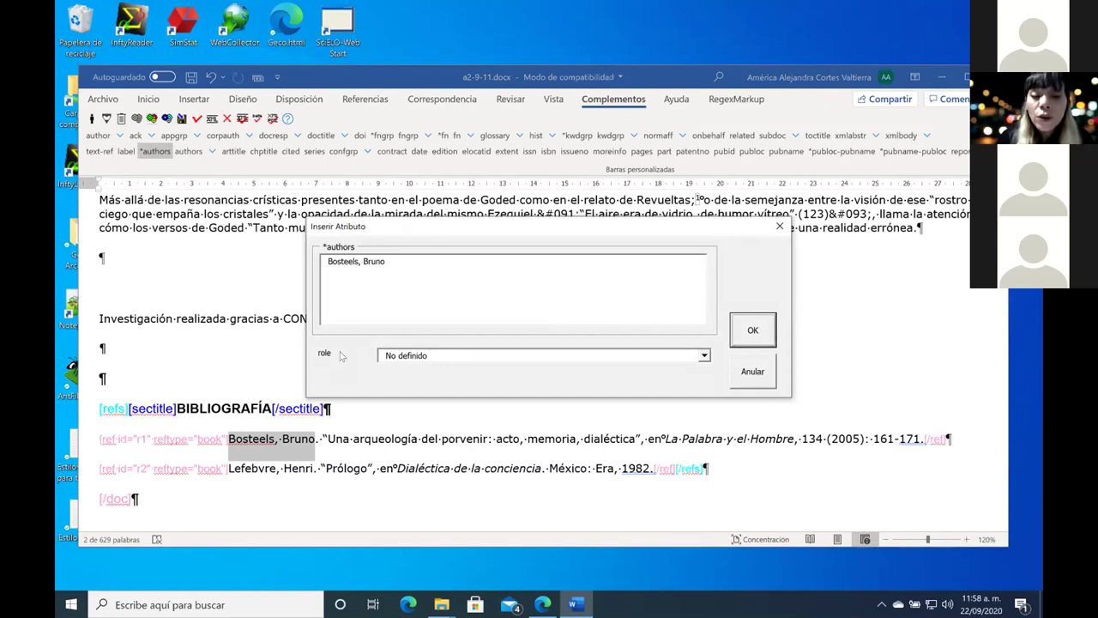
pyautogui.click(704, 356)
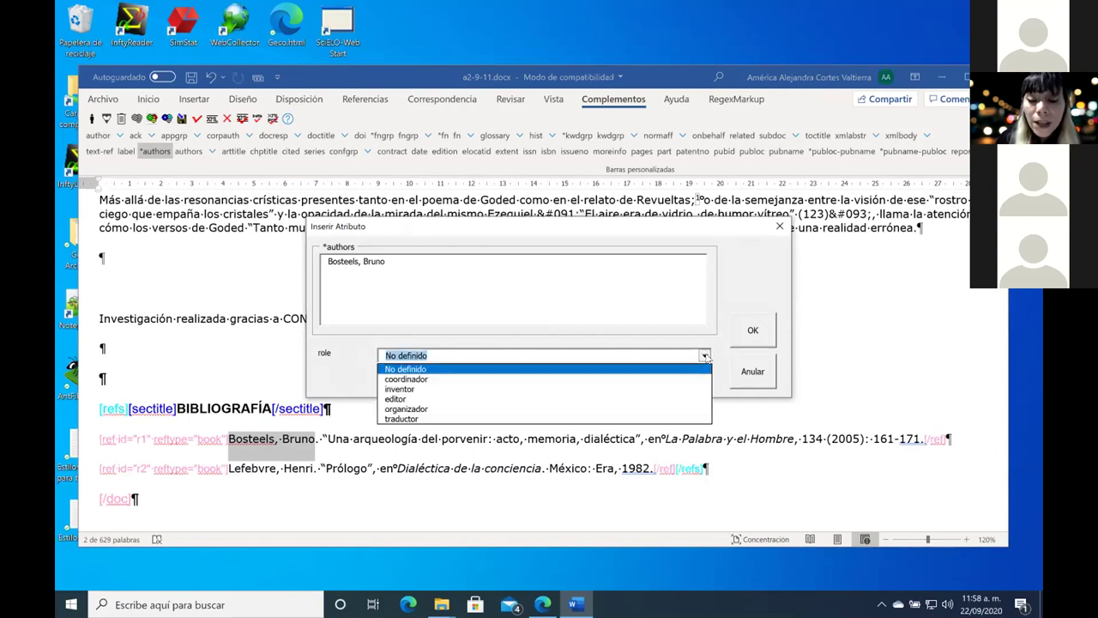
pyautogui.click(476, 369)
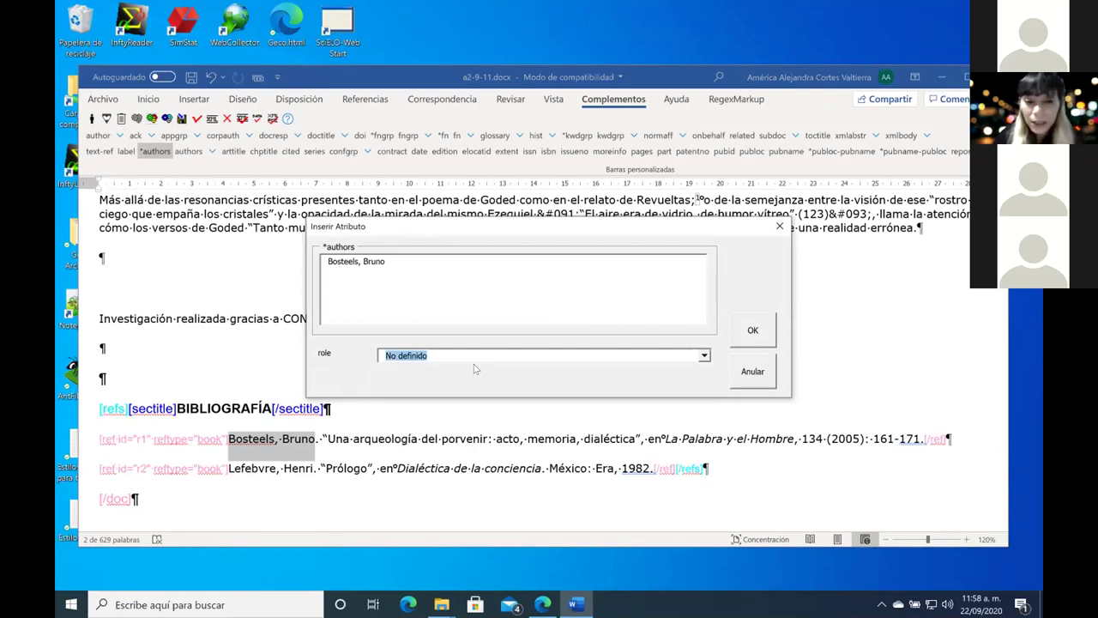
pyautogui.click(749, 329)
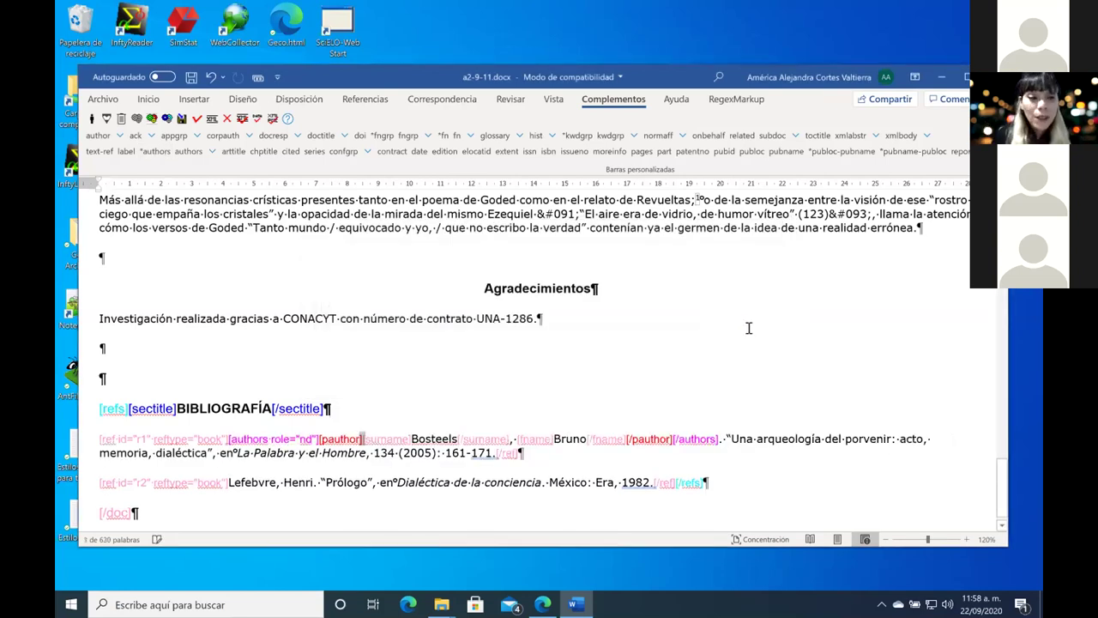
# Step: Examine the authors, pauthor, surname and fname tags around the author name in the first reference
pyautogui.click(242, 439)
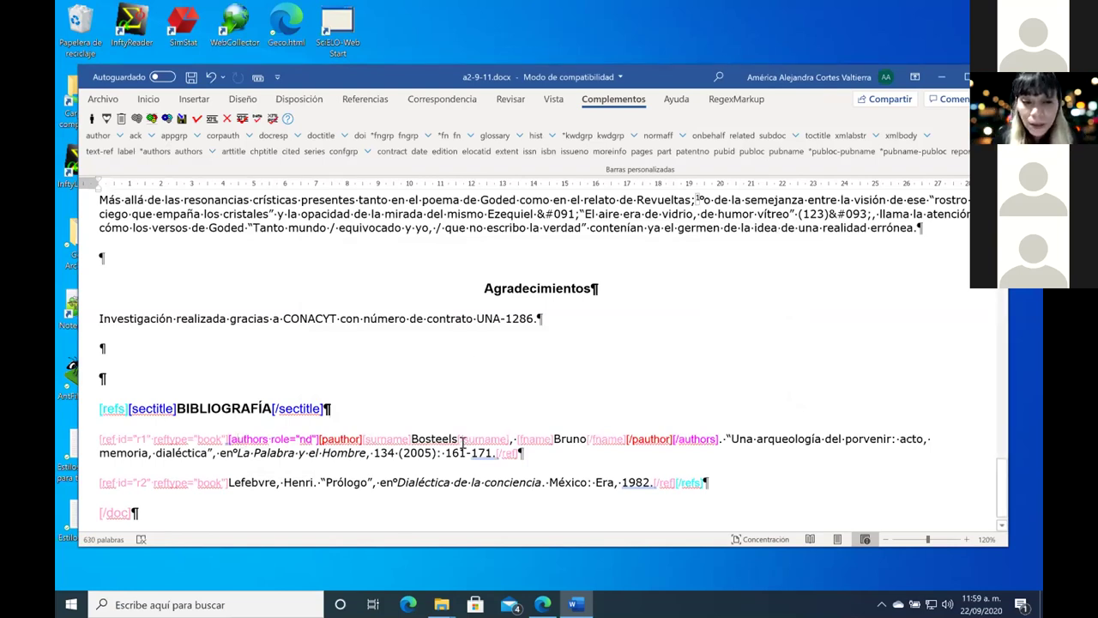
pyautogui.tripleClick(335, 439)
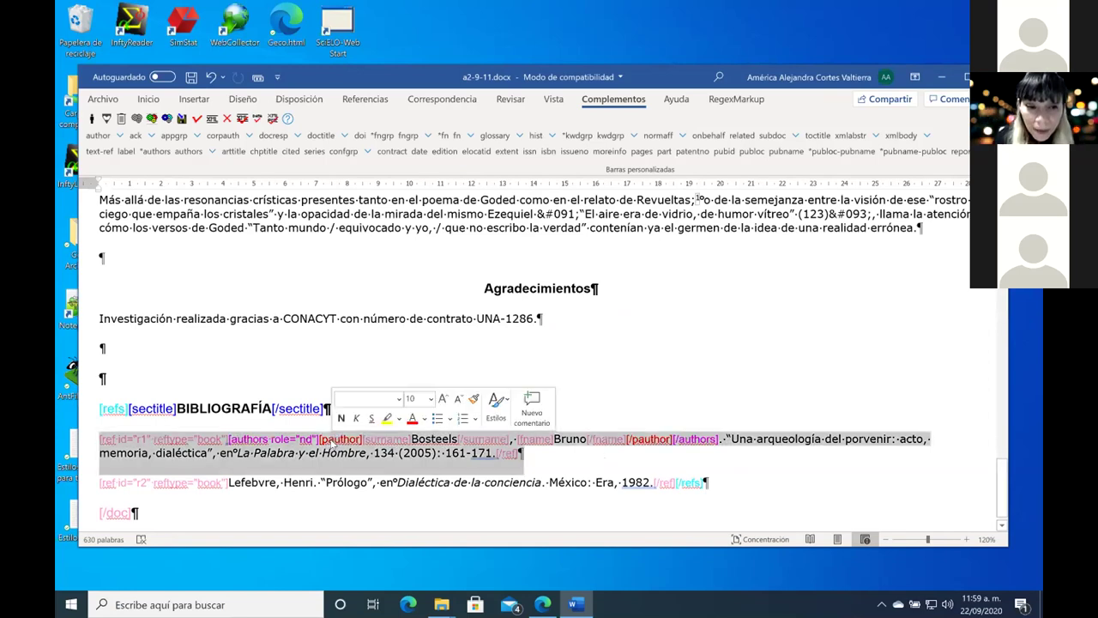
pyautogui.click(335, 439)
pyautogui.doubleClick(335, 440)
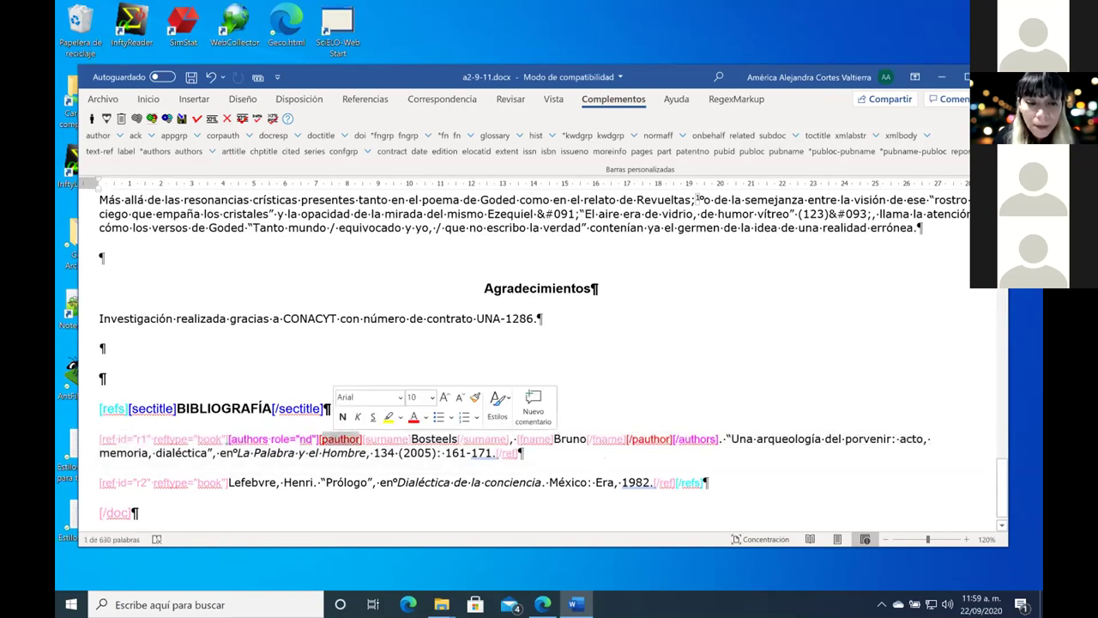
pyautogui.doubleClick(661, 440)
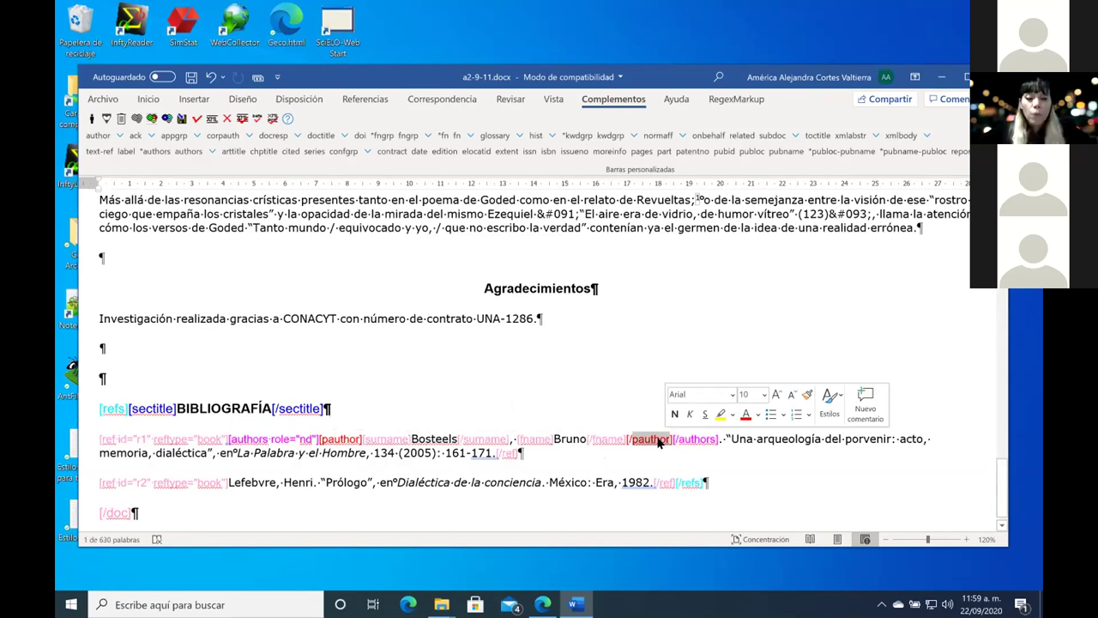
pyautogui.doubleClick(387, 439)
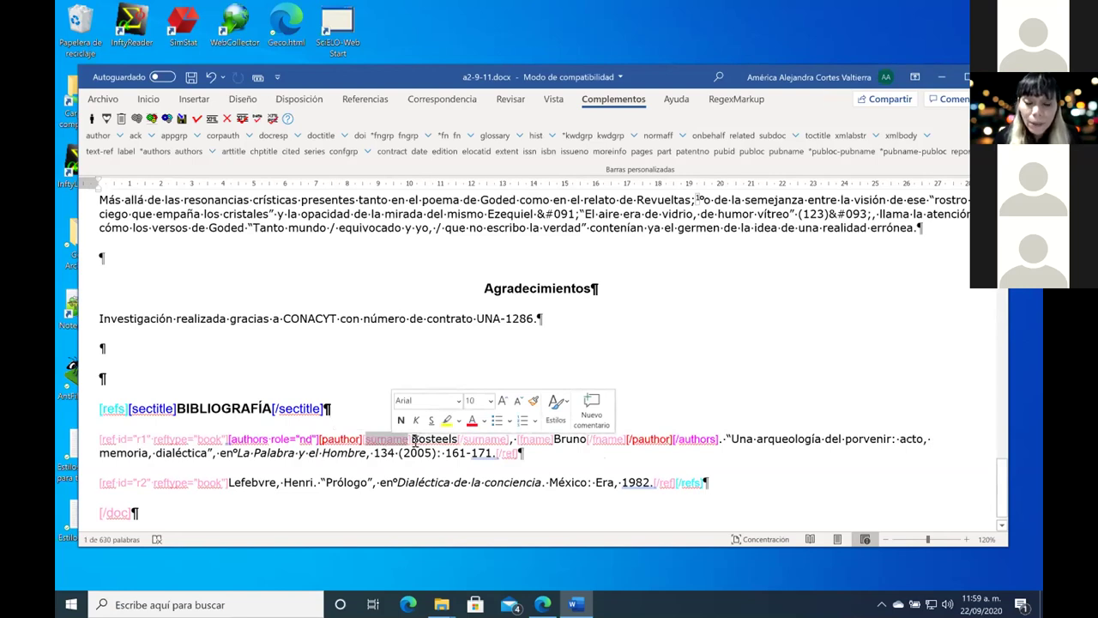
pyautogui.click(481, 464)
pyautogui.doubleClick(568, 439)
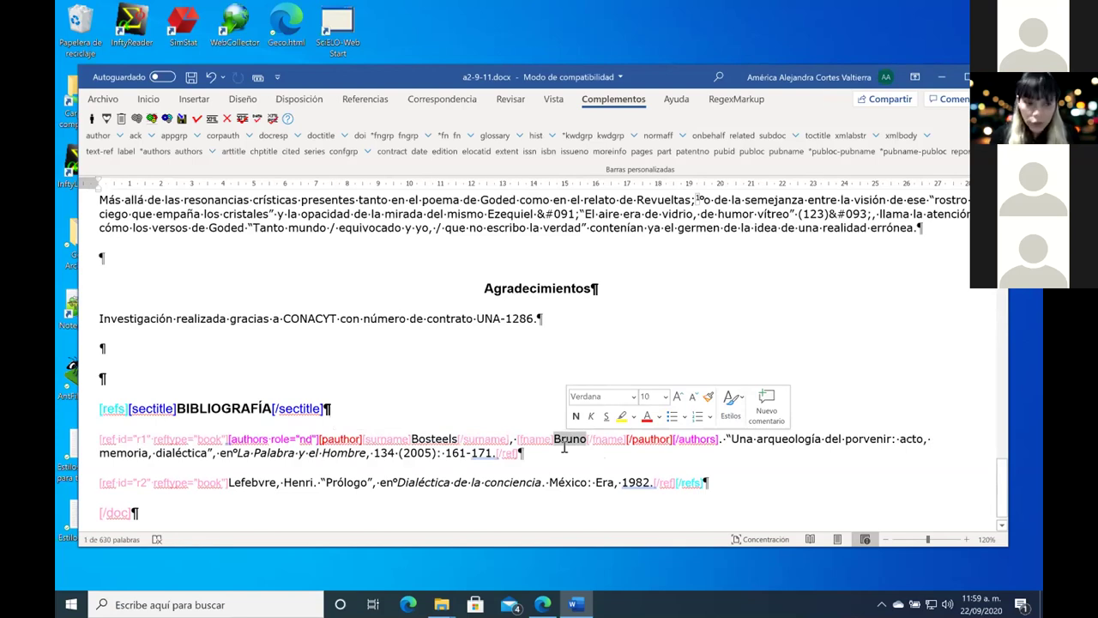
pyautogui.click(755, 460)
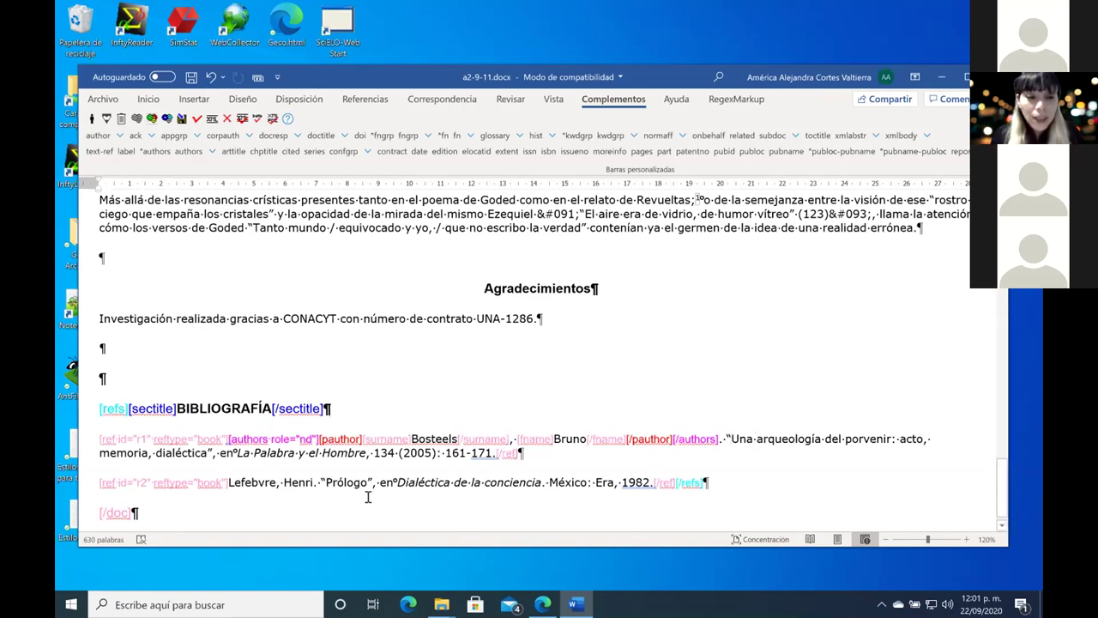
# Step: Mark the title "Una arqueología del porvenir: acto, memoria, dialéctica" in the first reference with the arttitle tag
pyautogui.keyDown('shift'); pyautogui.click(209, 452); pyautogui.keyUp('shift')
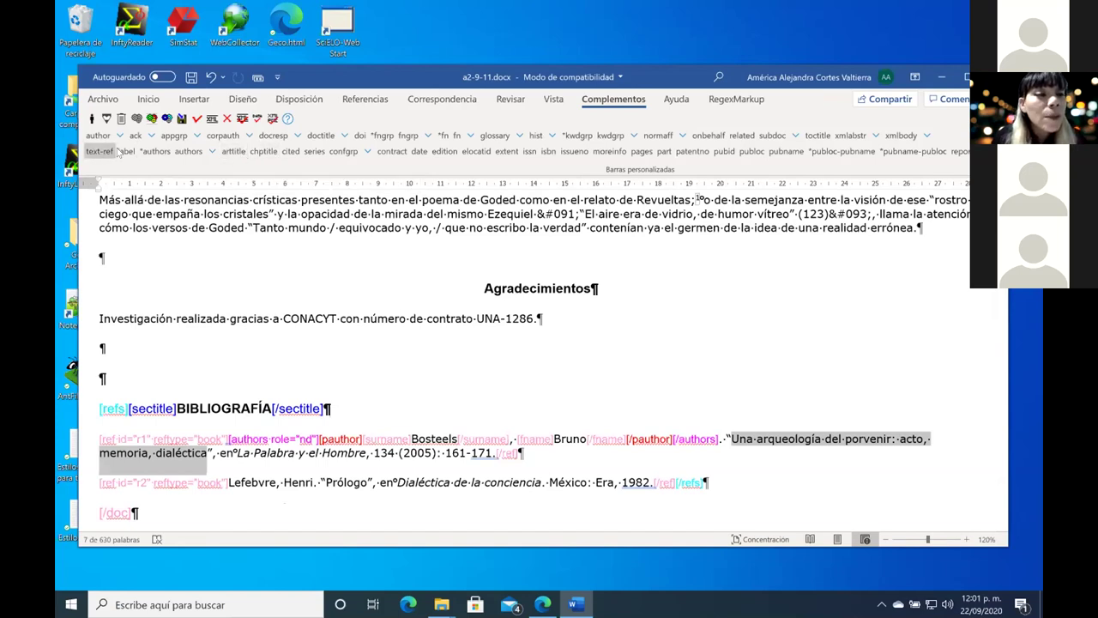
pyautogui.click(234, 152)
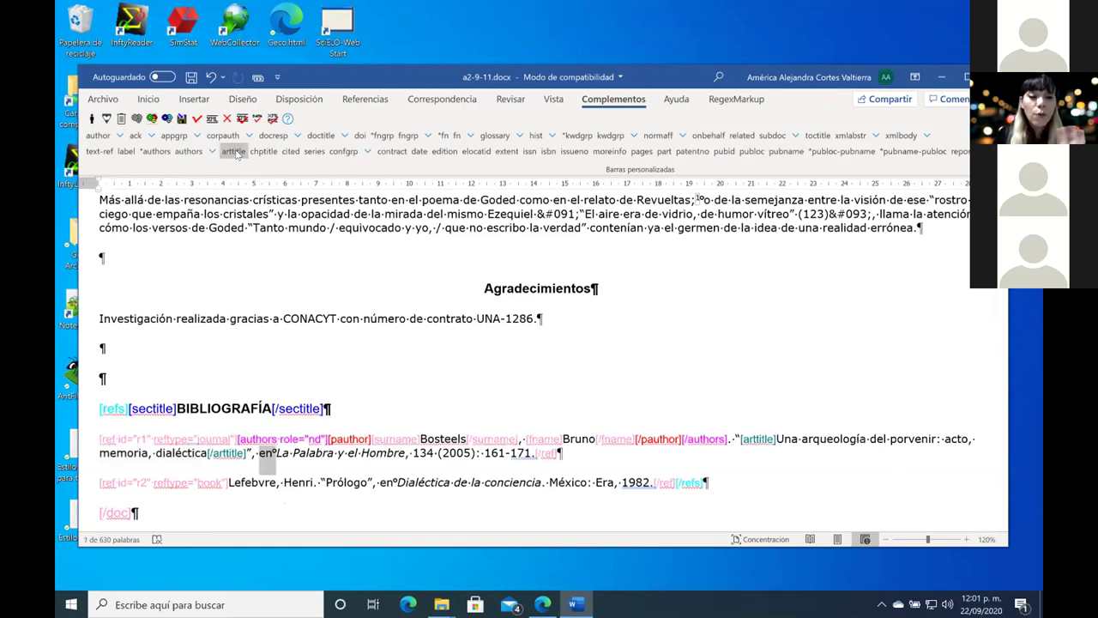
# Step: Mark the journal name La Palabra y el Hombre with the source tag and the number 134 after it with issueno
pyautogui.scroll(-1, 352, 281)
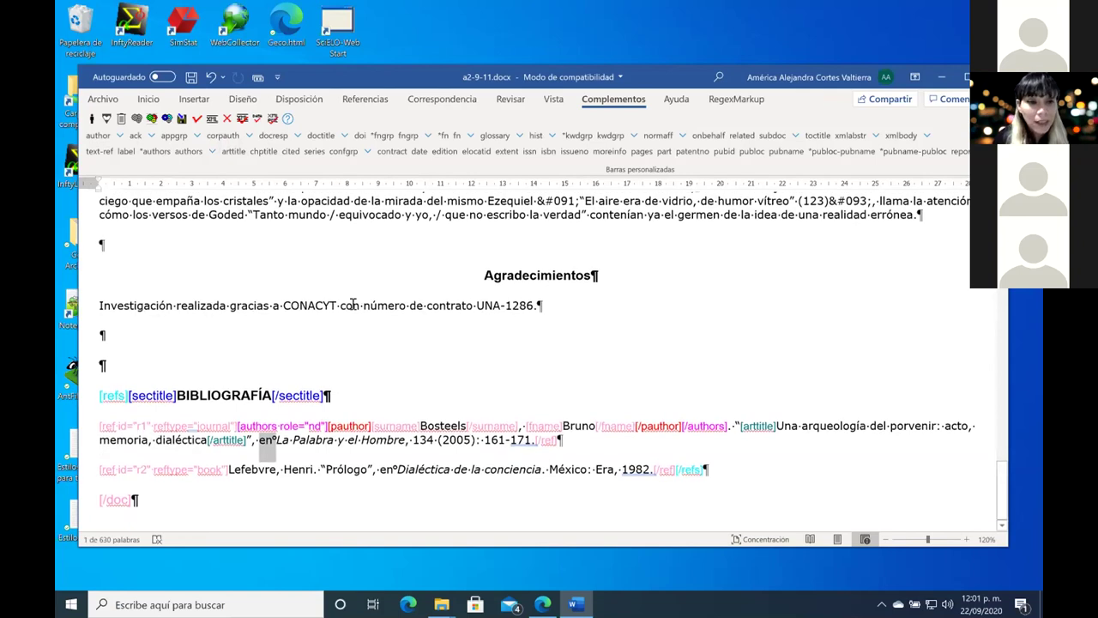
pyautogui.click(275, 439)
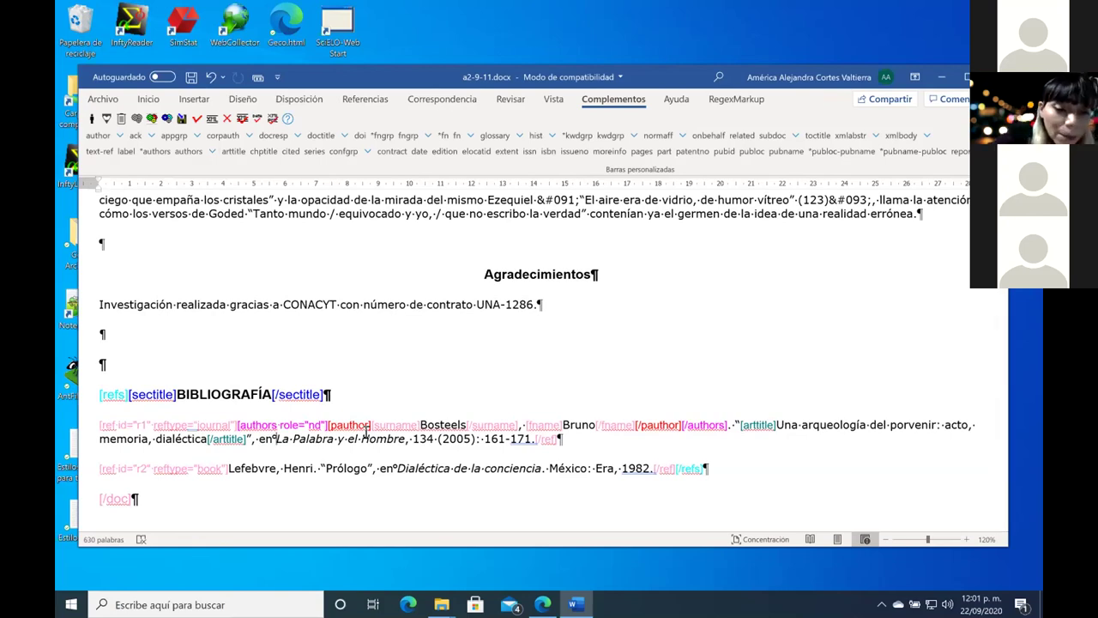
pyautogui.hotkey('shift', 'Right')
pyautogui.hotkey('shift', 'Right')
pyautogui.hotkey('shift', 'Right')
pyautogui.hotkey('shift', 'Right')
pyautogui.hotkey('shift', 'Right')
pyautogui.hotkey('shift', 'Right')
pyautogui.hotkey('shift', 'Right')
pyautogui.hotkey('shift', 'Right')
pyautogui.hotkey('shift', 'Right')
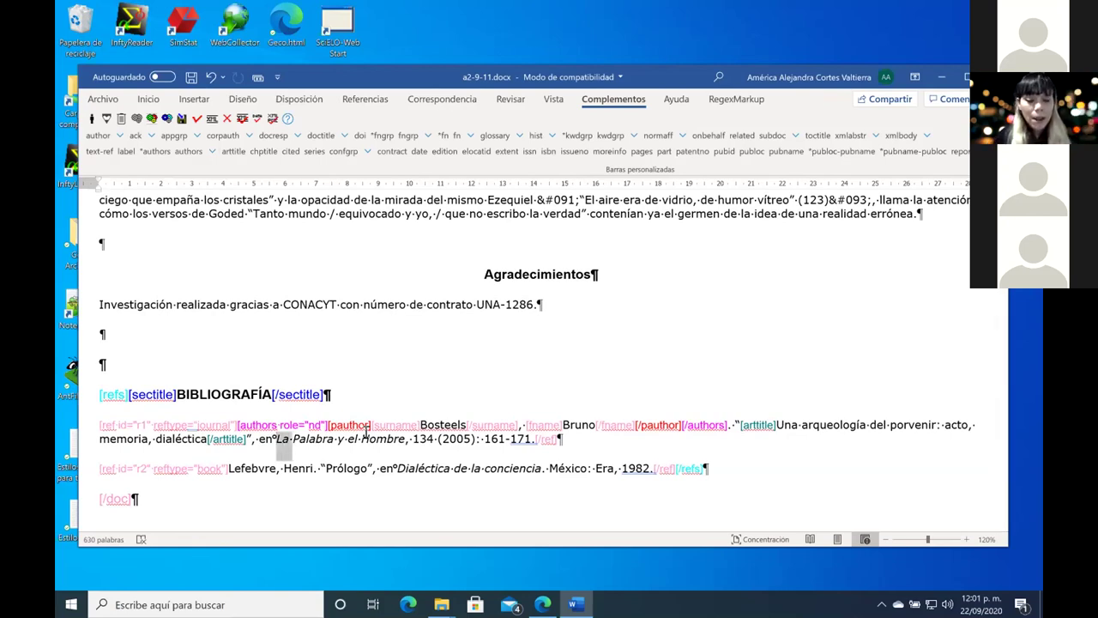
pyautogui.hotkey('shift', 'Right')
pyautogui.hotkey('shift', 'Right')
pyautogui.hotkey('shift', 'Right')
pyautogui.hotkey('shift', 'Right')
pyautogui.hotkey('shift', 'Right')
pyautogui.hotkey('shift', 'Right')
pyautogui.hotkey('shift', 'Right')
pyautogui.hotkey('shift', 'Right')
pyautogui.hotkey('shift', 'Right')
pyautogui.hotkey('shift', 'Right')
pyautogui.hotkey('shift', 'Right')
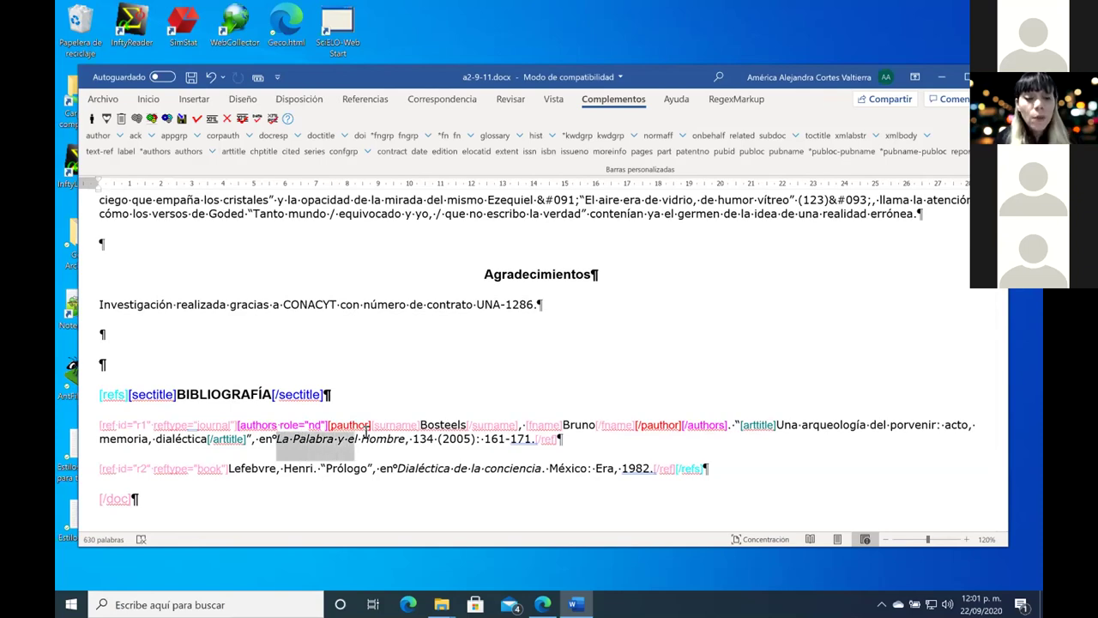
pyautogui.hotkey('shift', 'Right')
pyautogui.hotkey('shift', 'Right')
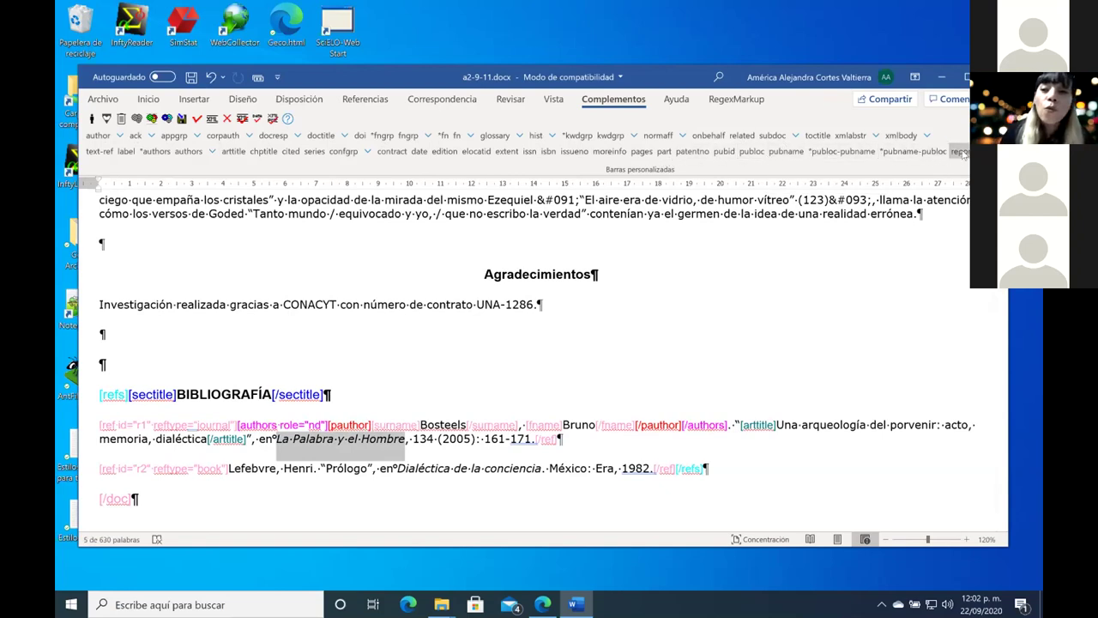
pyautogui.hscroll(3, 831, 174)
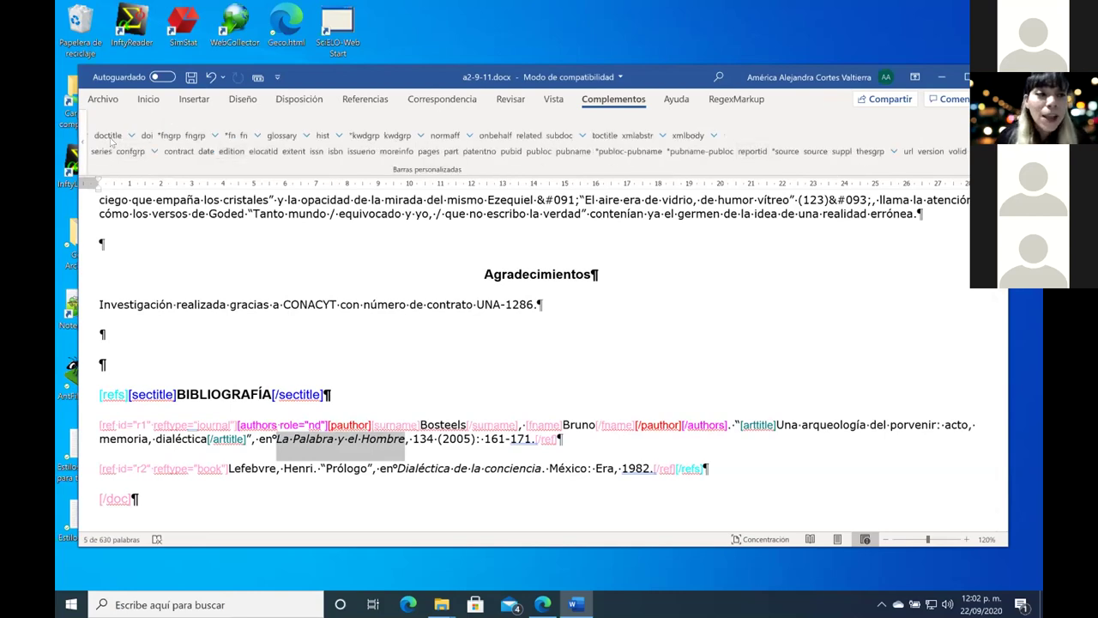
pyautogui.click(80, 150)
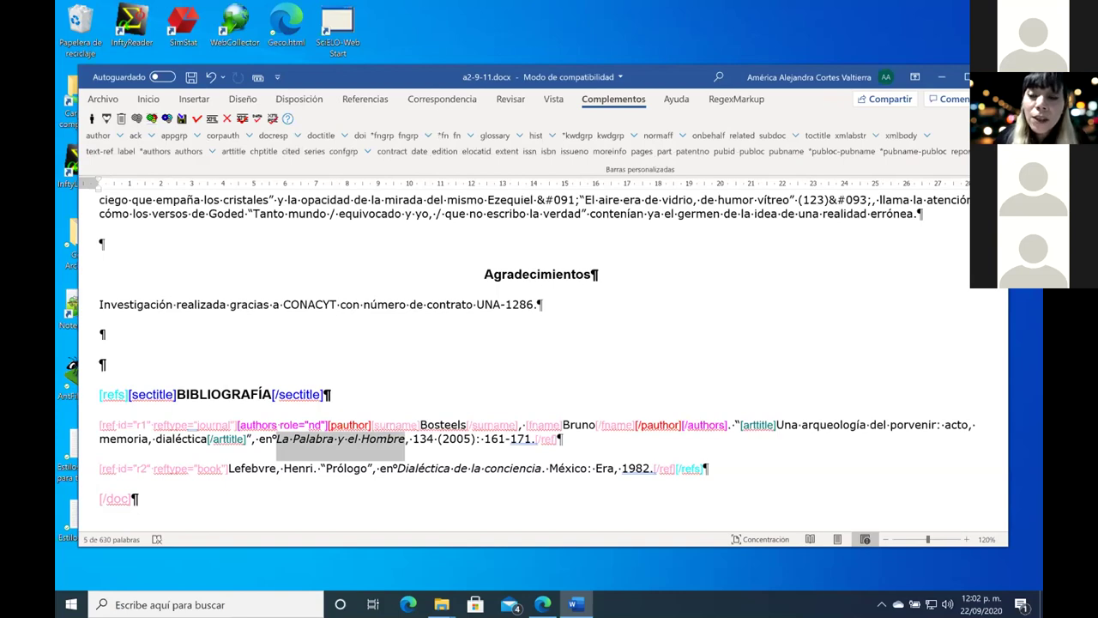
pyautogui.hscroll(3, 523, 142)
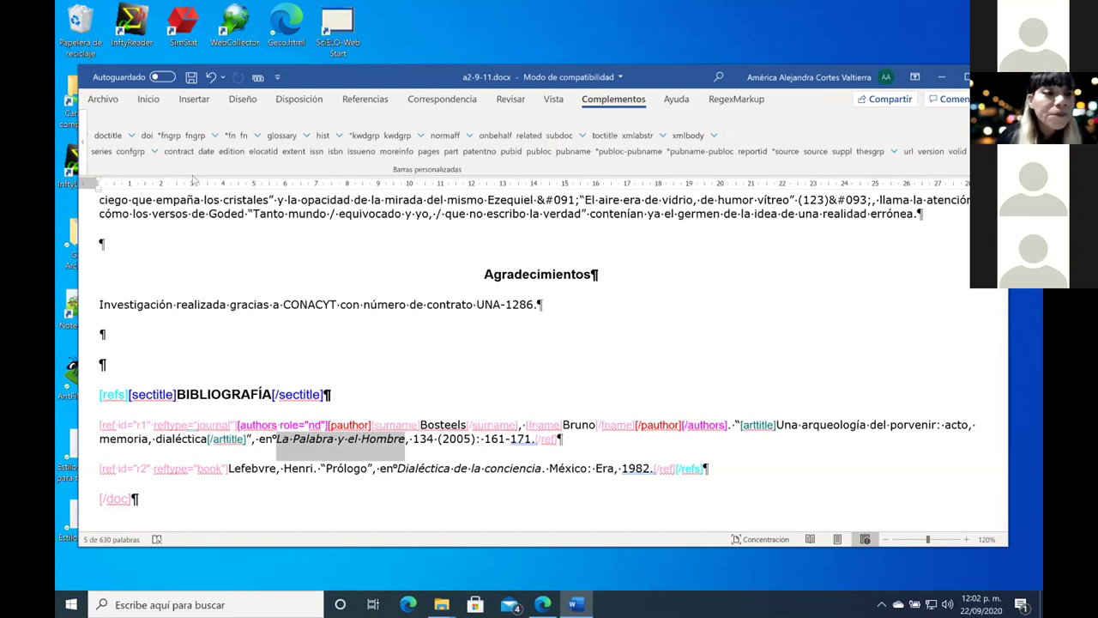
pyautogui.click(774, 153)
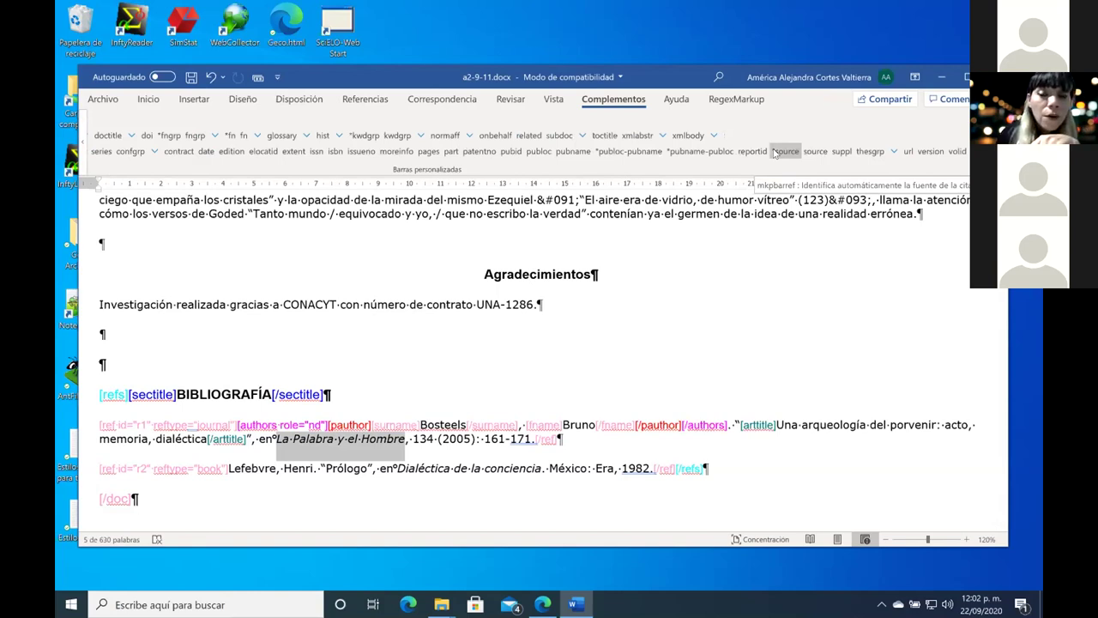
pyautogui.click(775, 153)
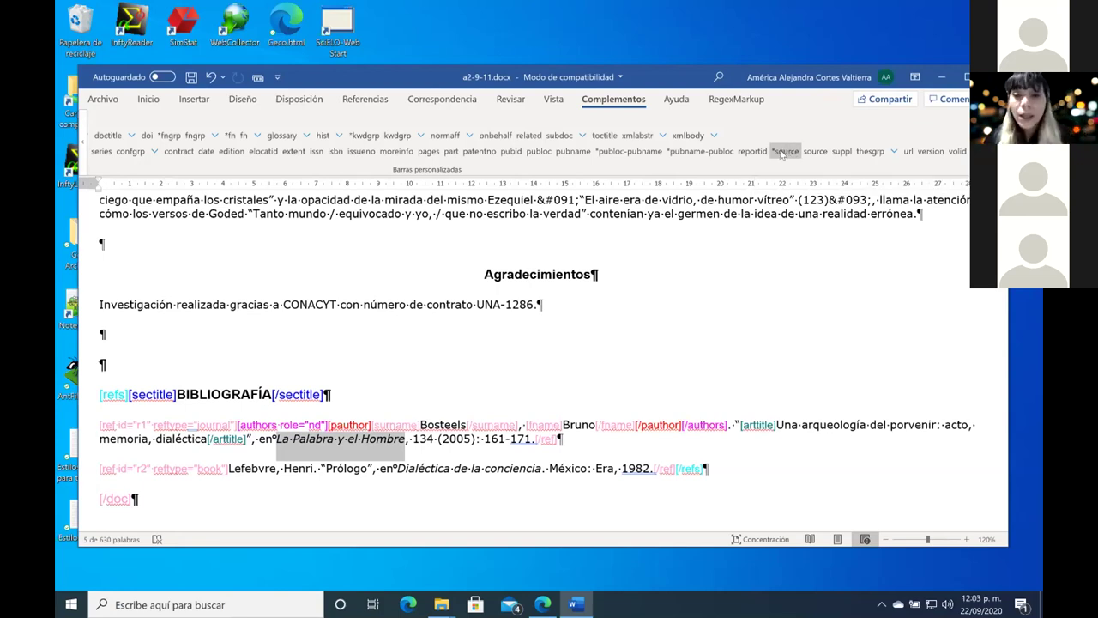
pyautogui.click(784, 154)
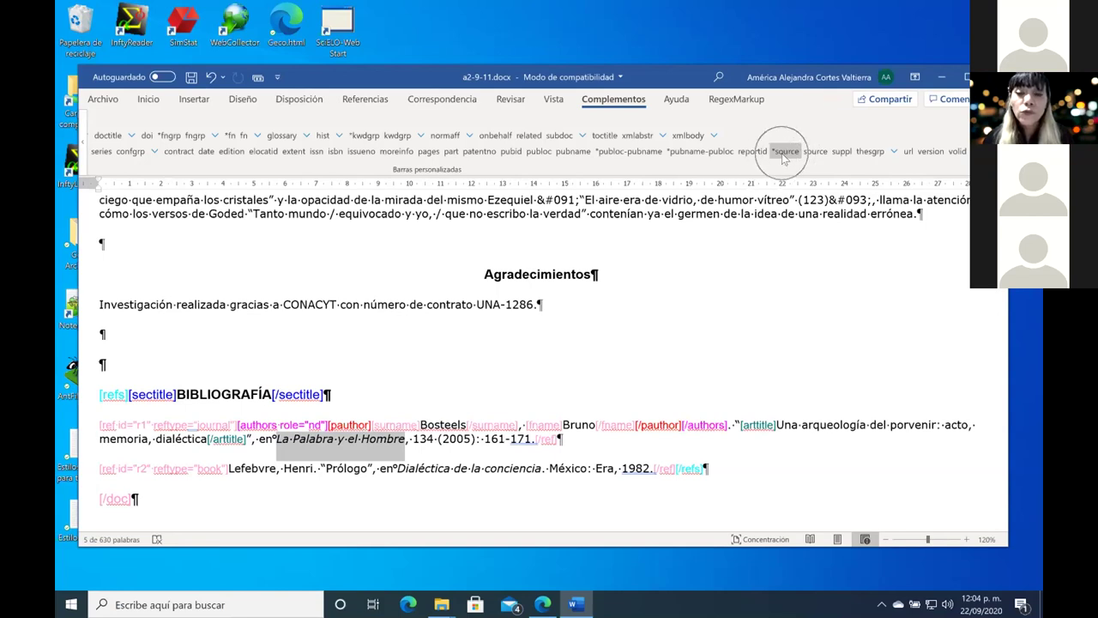
pyautogui.click(784, 152)
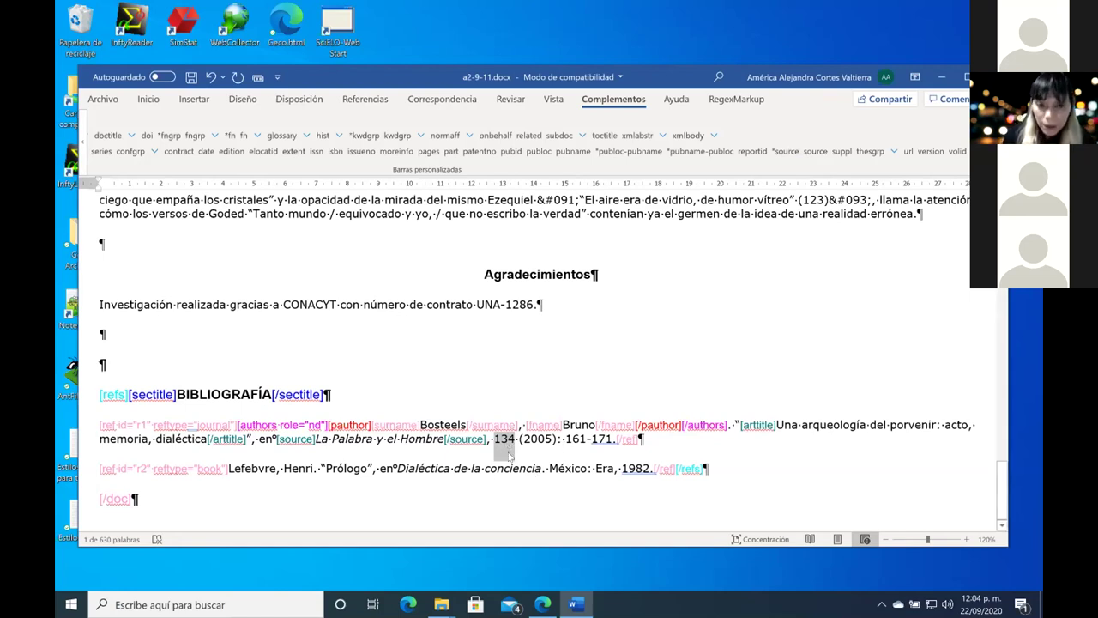
pyautogui.click(361, 152)
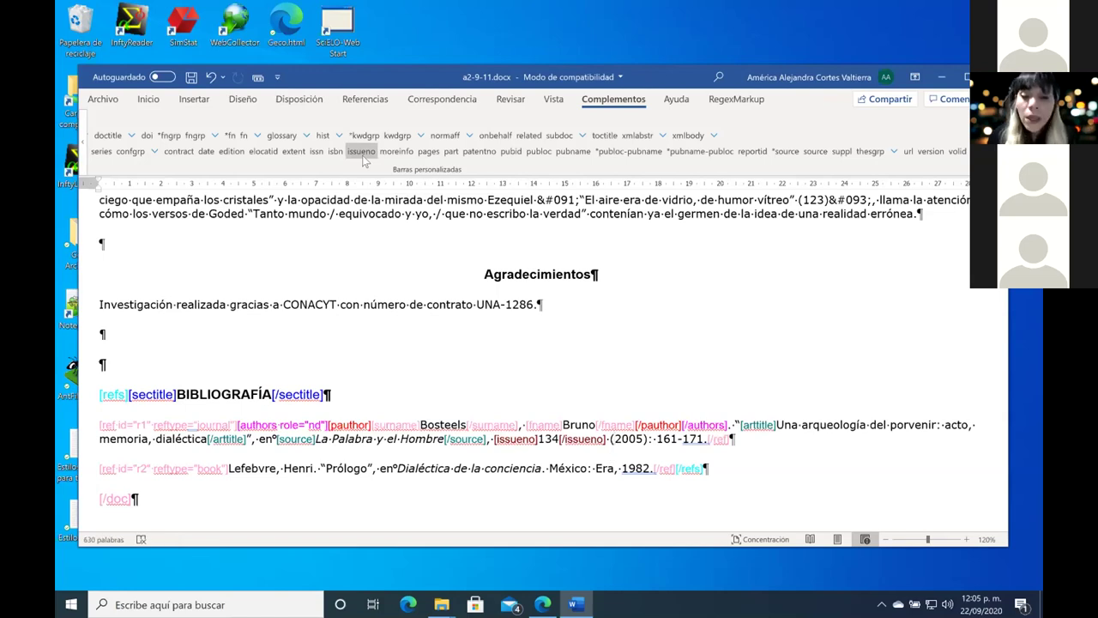
# Step: Mark the year 2005 in the first reference with the date tag, using dateiso 20050000 and specyear 2005
pyautogui.hotkey('shift', 'Right')
pyautogui.hotkey('shift', 'Right')
pyautogui.hotkey('shift', 'Right')
pyautogui.hotkey('shift', 'Right')
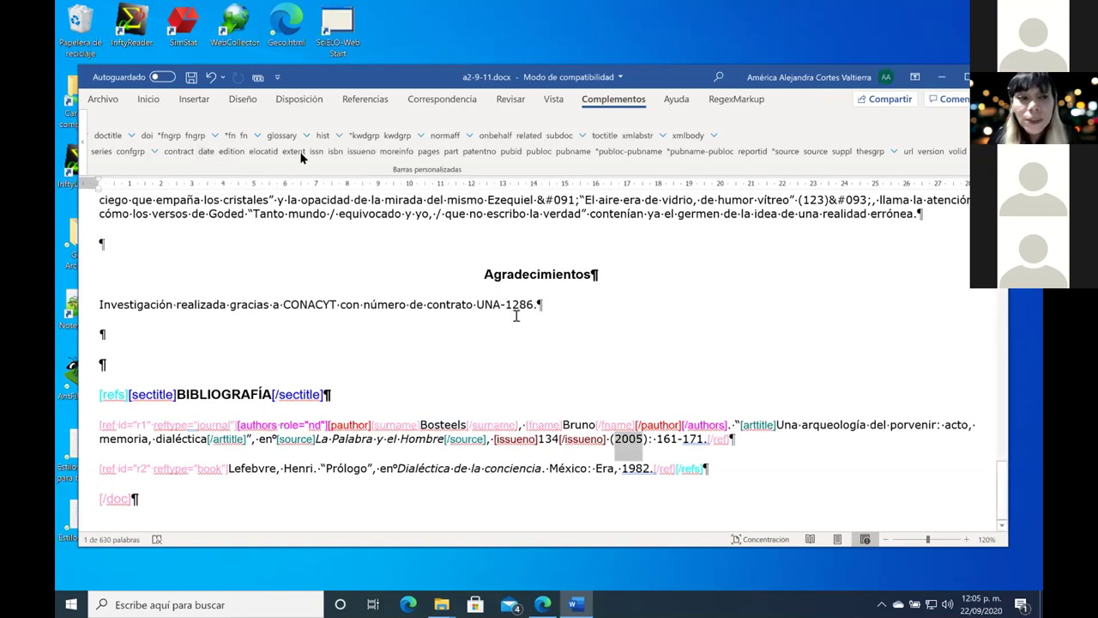
pyautogui.click(207, 151)
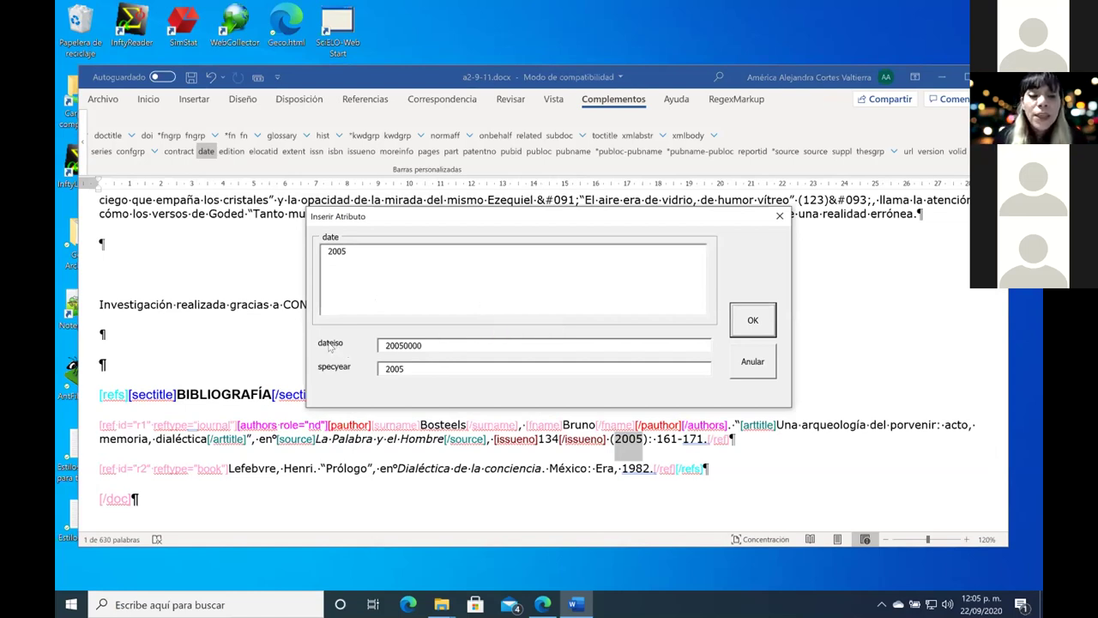
pyautogui.click(434, 344)
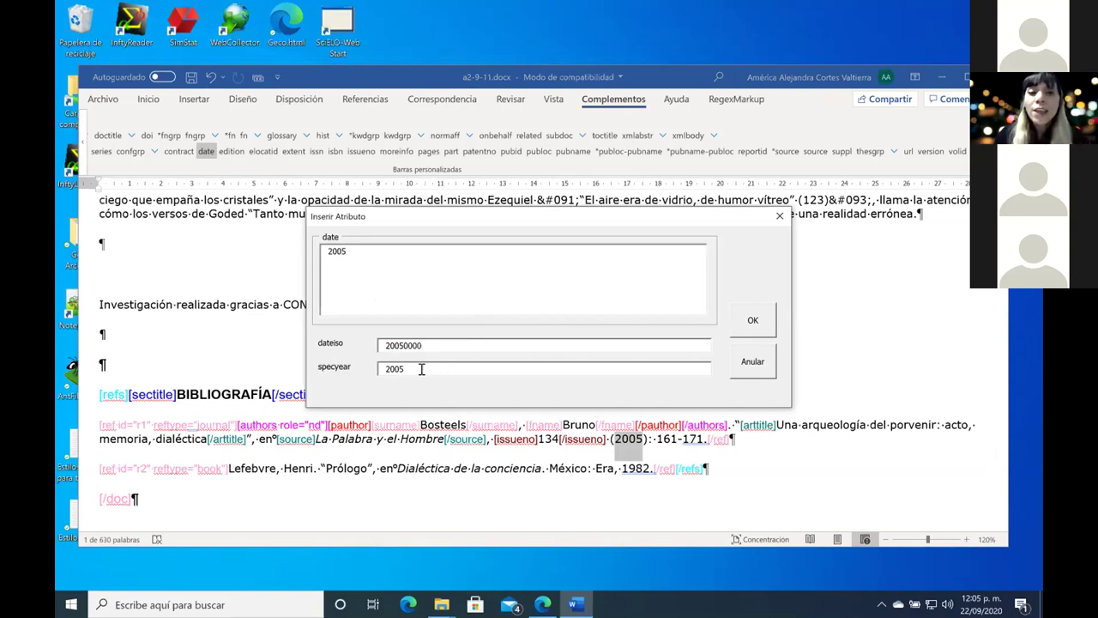
pyautogui.click(420, 370)
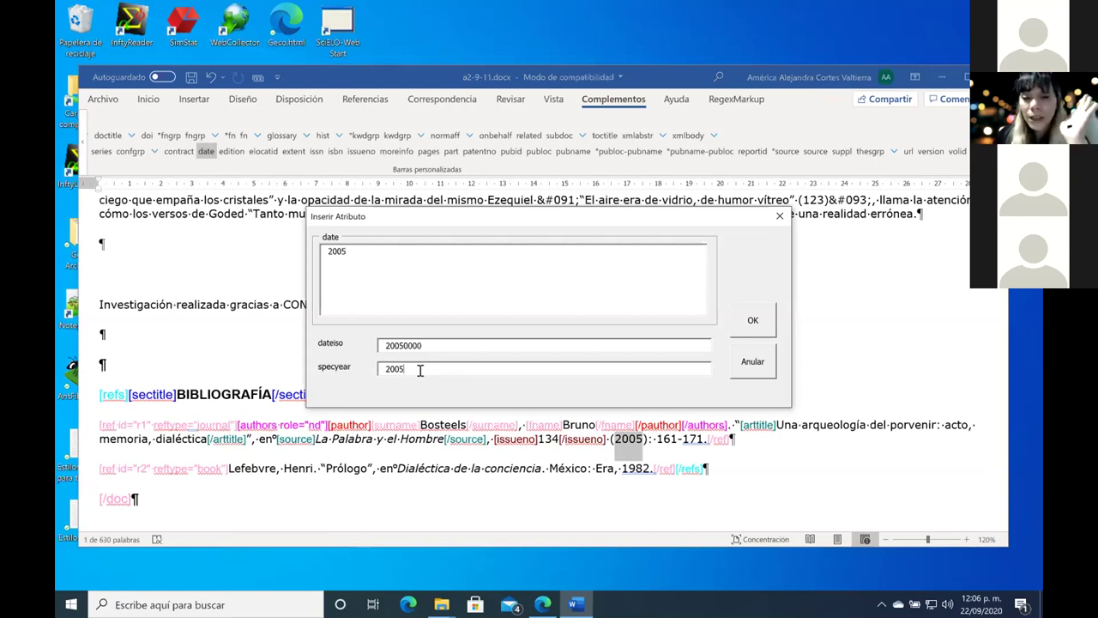
pyautogui.click(752, 321)
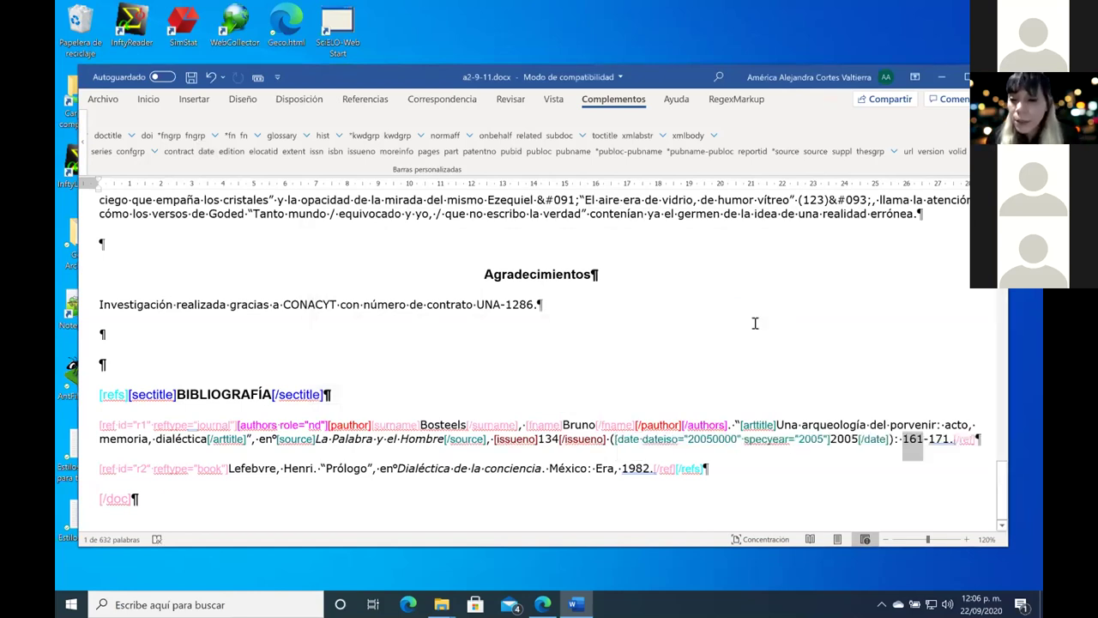
# Step: Mark the page range 161-171 at the end of the first reference with the pages tag
pyautogui.hotkey('shift', 'Right')
pyautogui.hotkey('shift', 'Right')
pyautogui.hotkey('shift', 'Right')
pyautogui.hotkey('shift', 'Right')
pyautogui.hotkey('shift', 'Right')
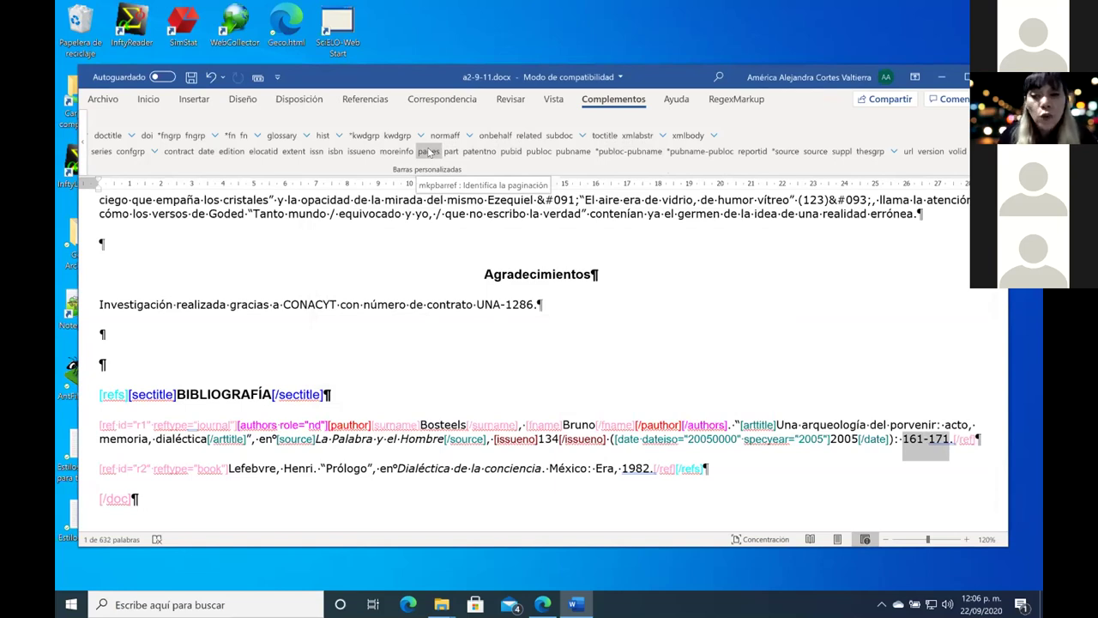
pyautogui.click(430, 153)
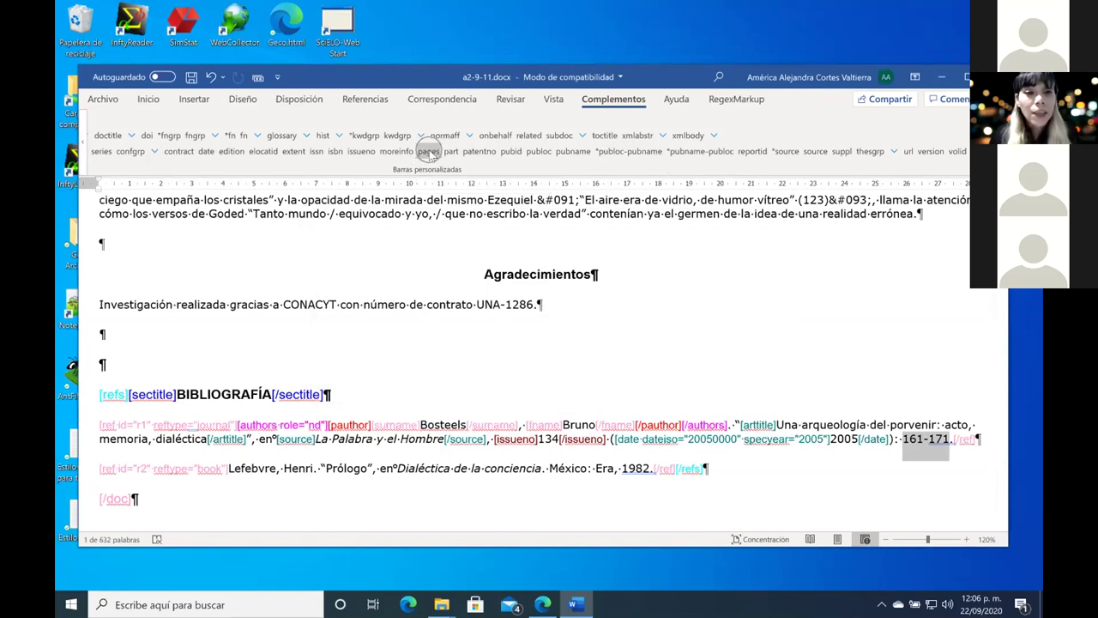
pyautogui.click(430, 153)
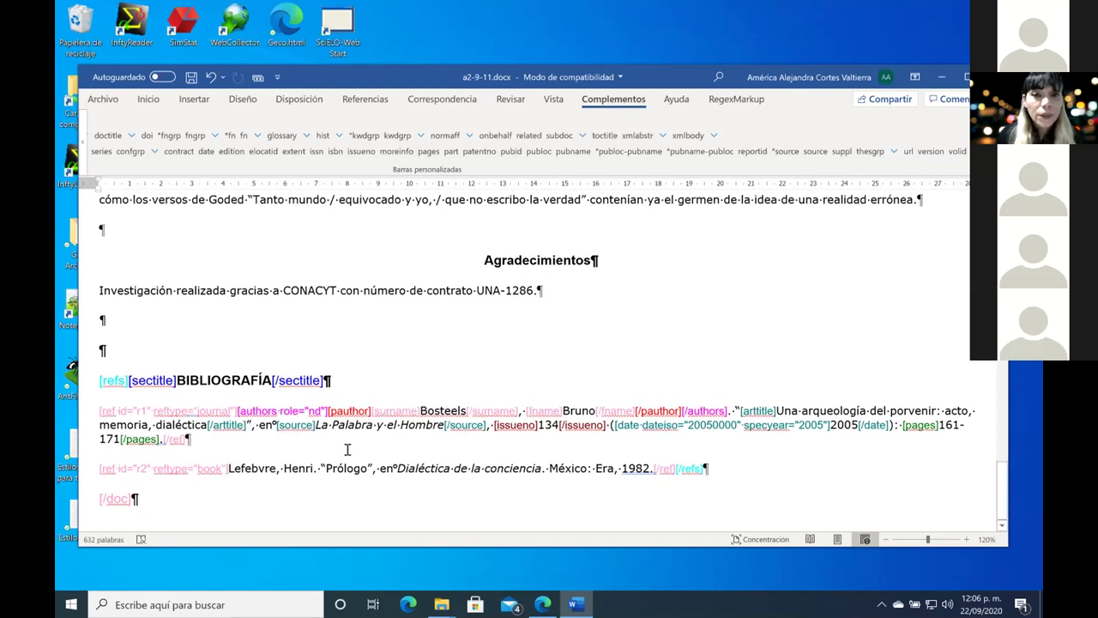
pyautogui.moveTo(624, 9)
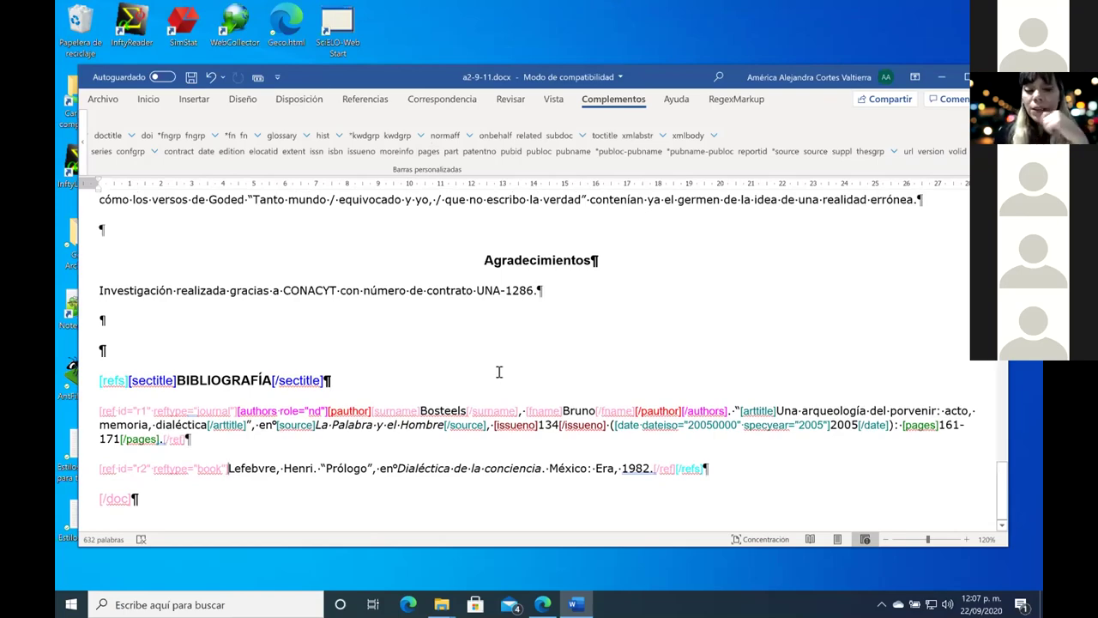
pyautogui.scroll(20, 498, 371)
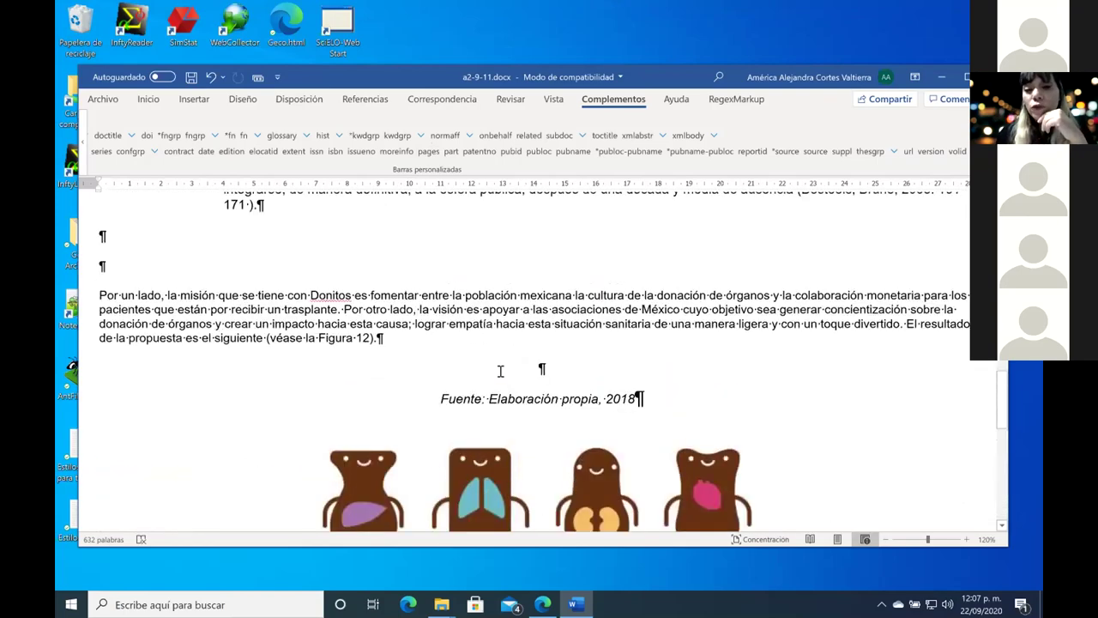
pyautogui.scroll(5, 501, 371)
pyautogui.scroll(-5, 501, 370)
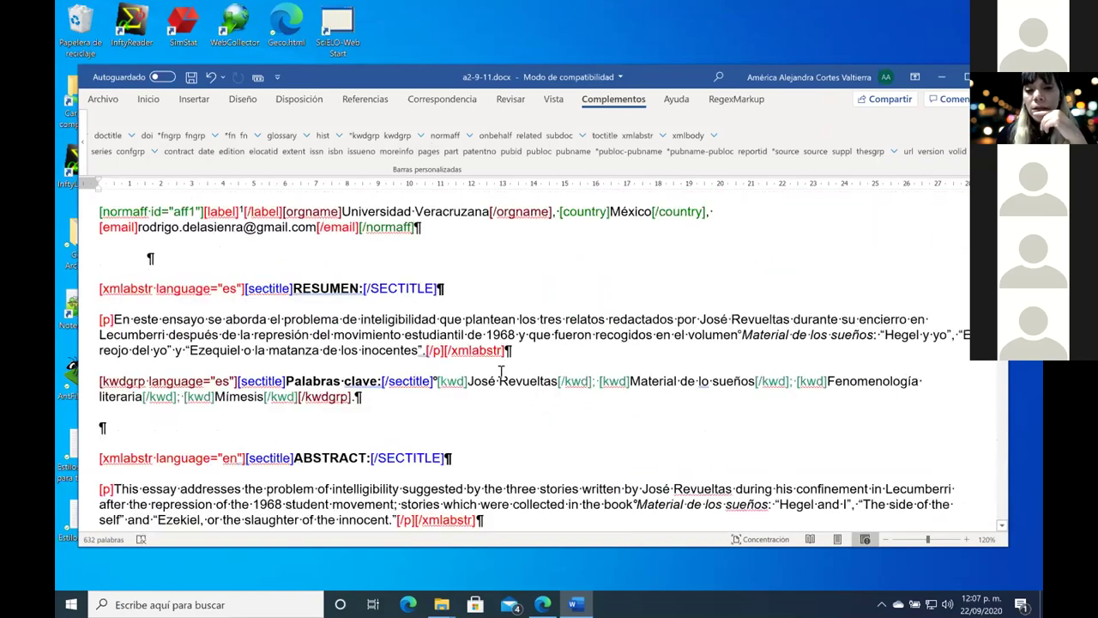
pyautogui.scroll(-20, 501, 370)
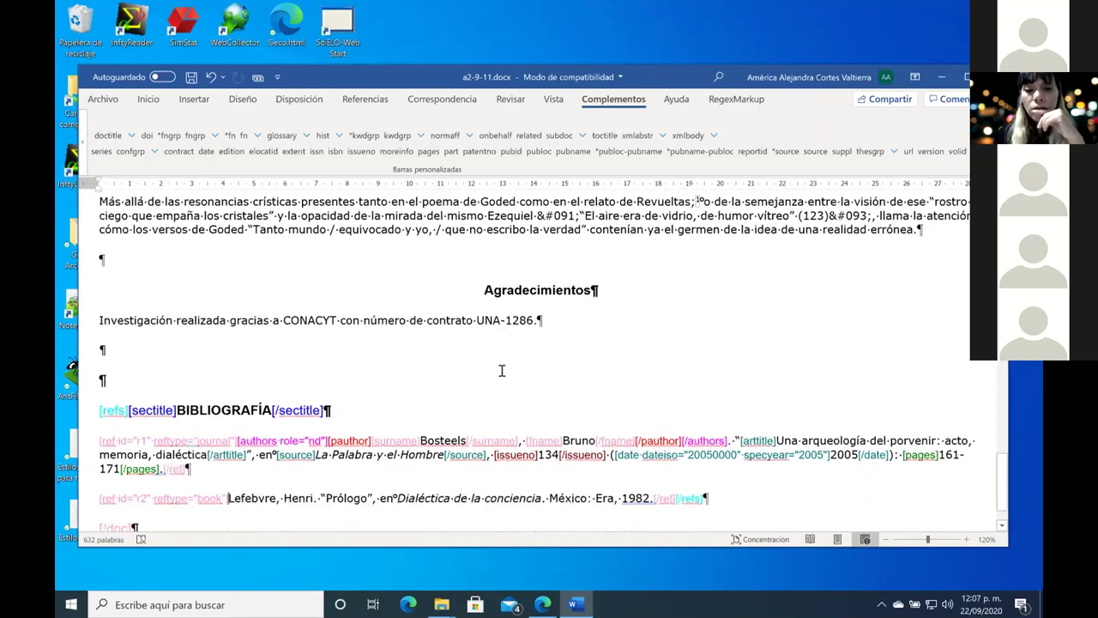